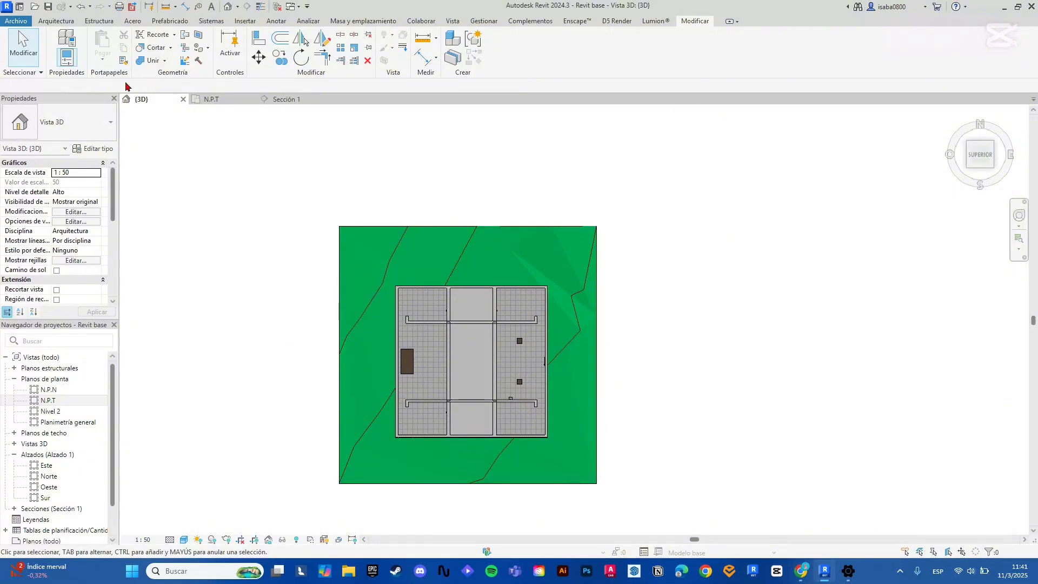
Set the visual style of the 3D view to Realista
left_click(168, 540)
left_click(169, 529)
left_click(186, 540)
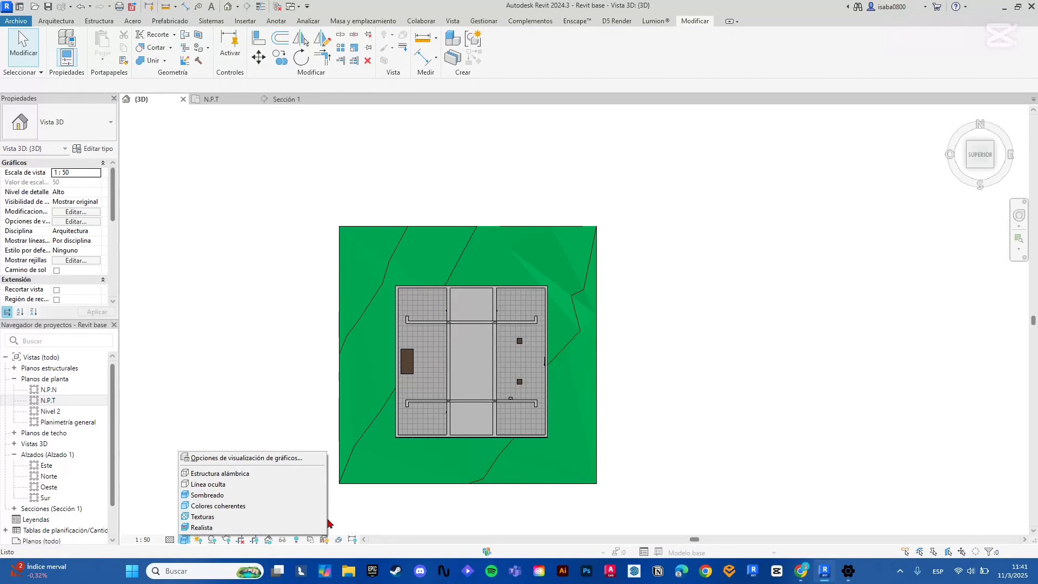
left_click(204, 531)
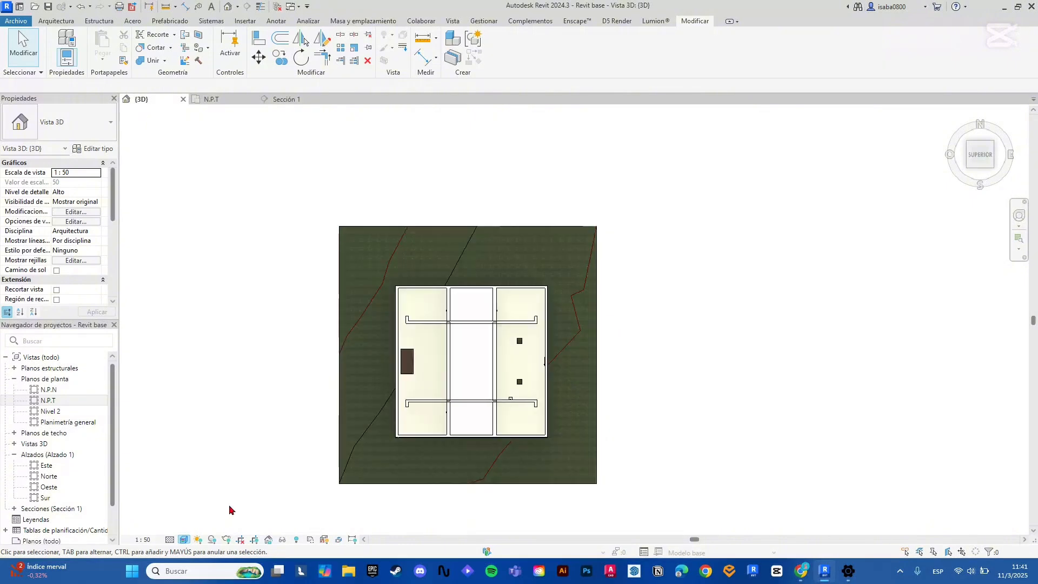
Examine the house floor and surrounding terrain materials in the top 3D view
scroll(539, 348, "up", 1)
scroll(540, 346, "up", 1)
scroll(276, 477, "down", 4)
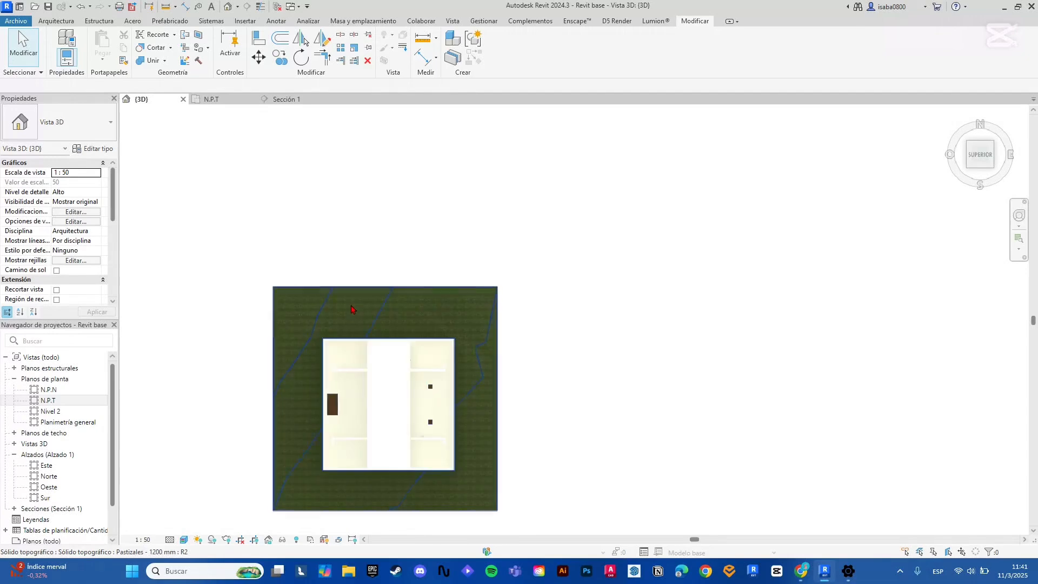
scroll(334, 373, "down", 2)
scroll(341, 370, "up", 2)
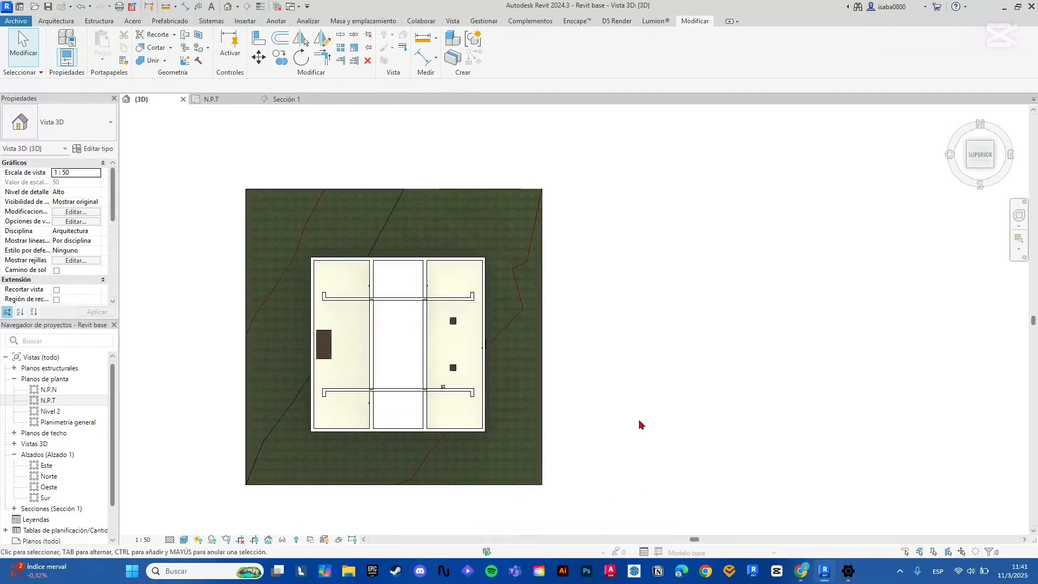
scroll(647, 431, "down", 1)
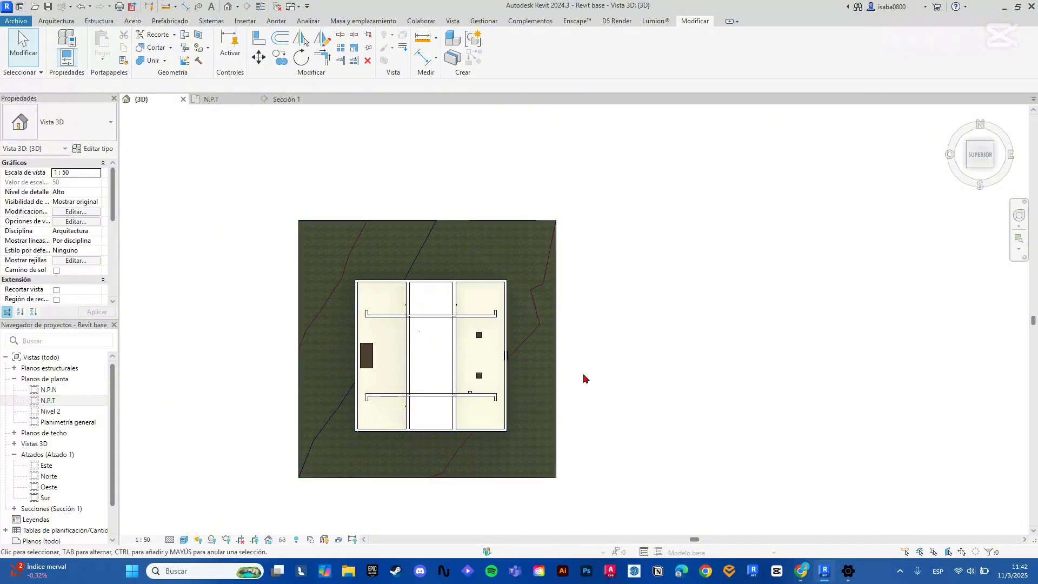
scroll(595, 373, "up", 3)
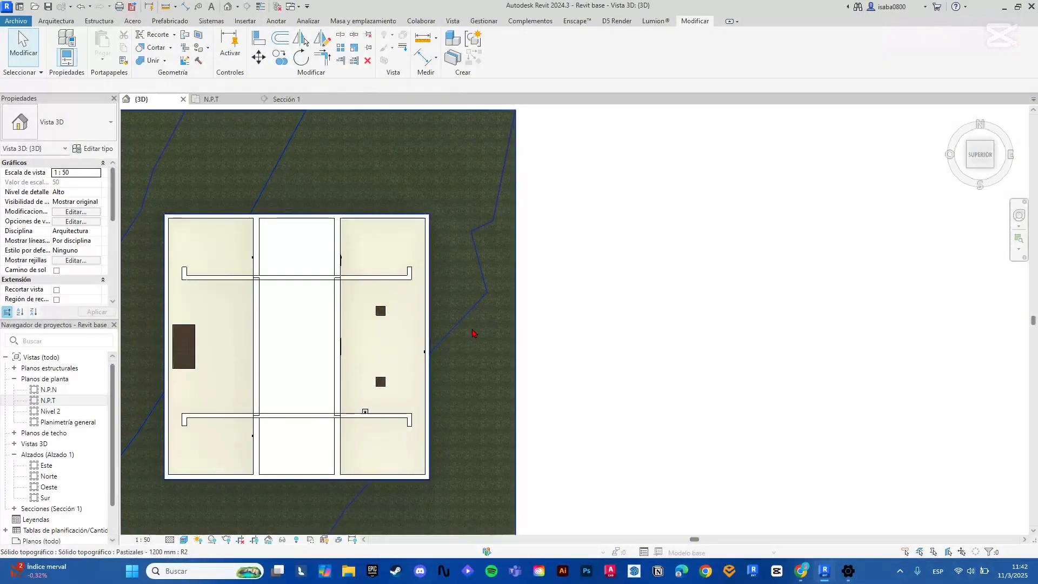
scroll(624, 363, "down", 2)
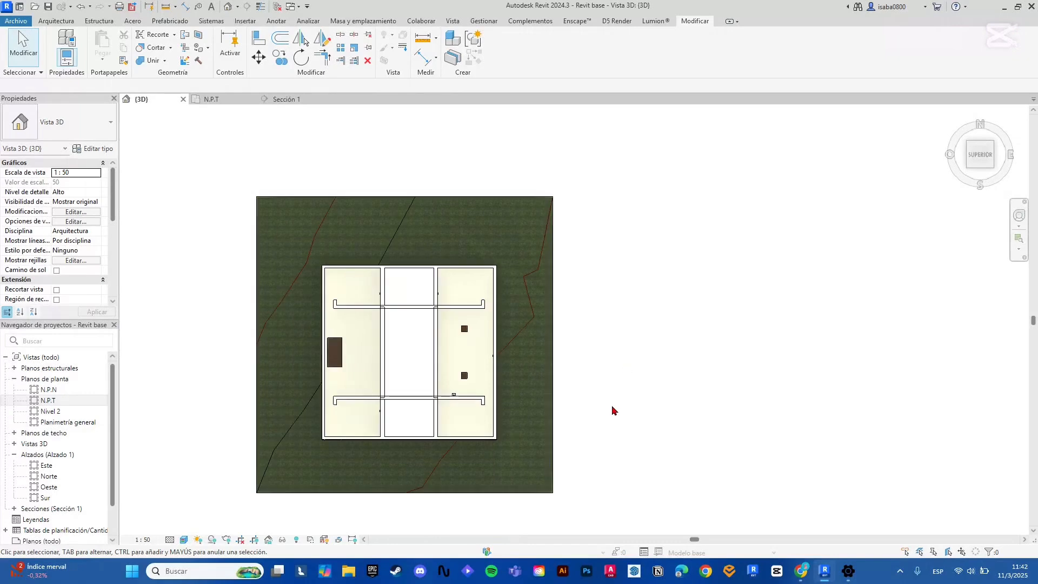
Open the layer structure of the house floor type Por defecto - 20 cm for editing
scroll(324, 374, "up", 5)
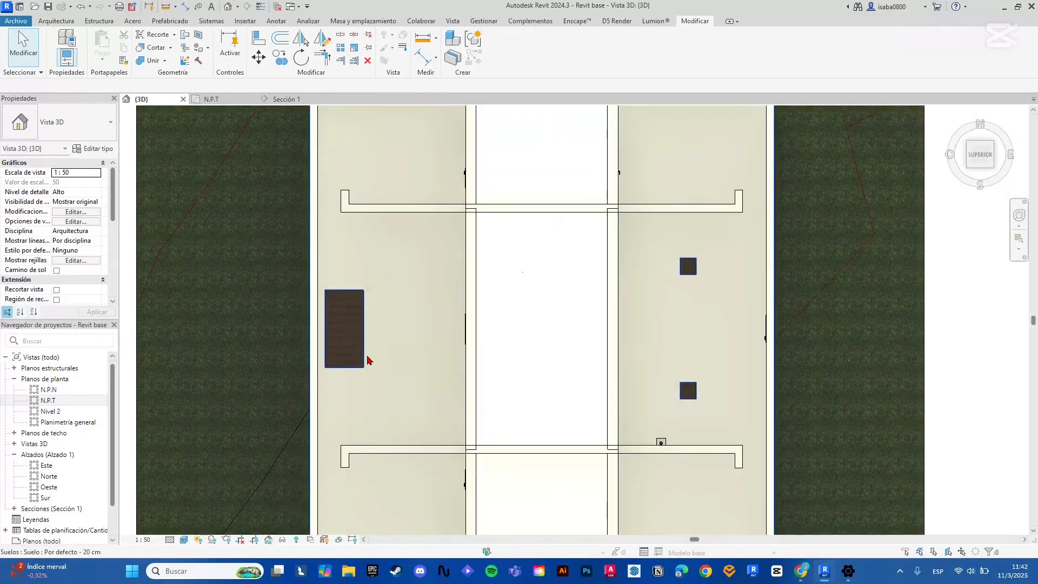
left_click(368, 359)
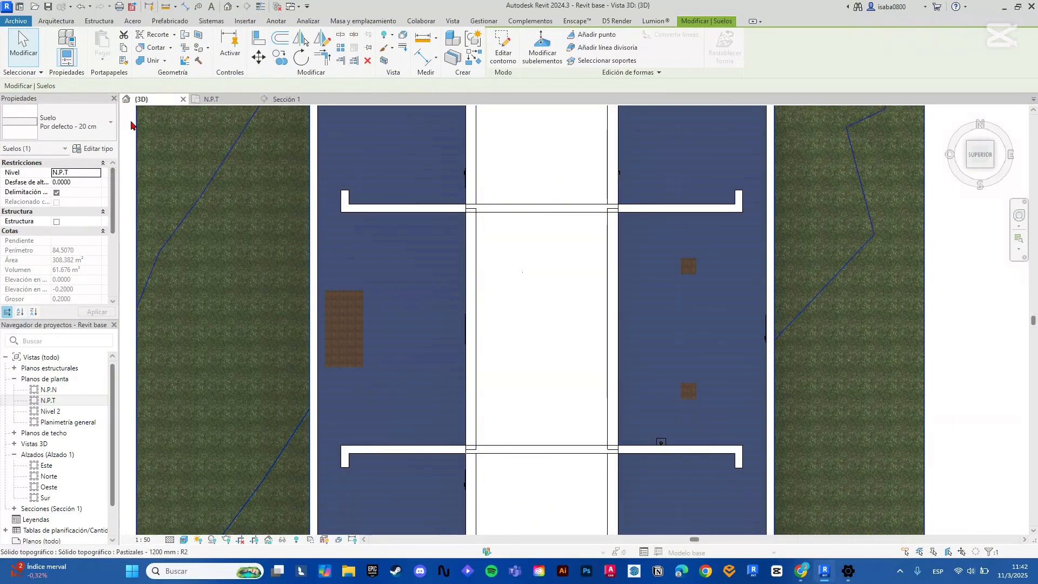
left_click(96, 148)
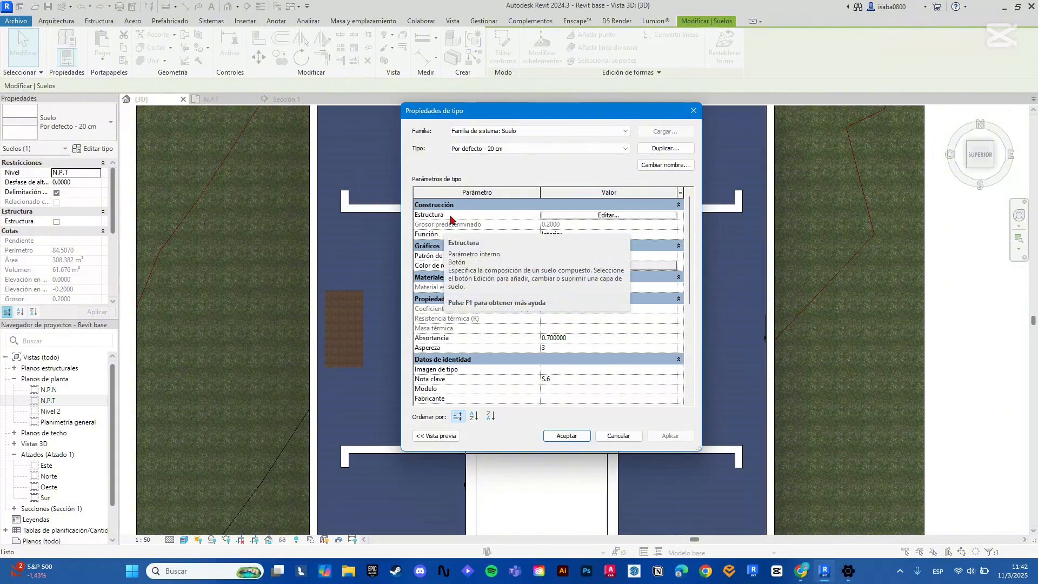
left_click(595, 216)
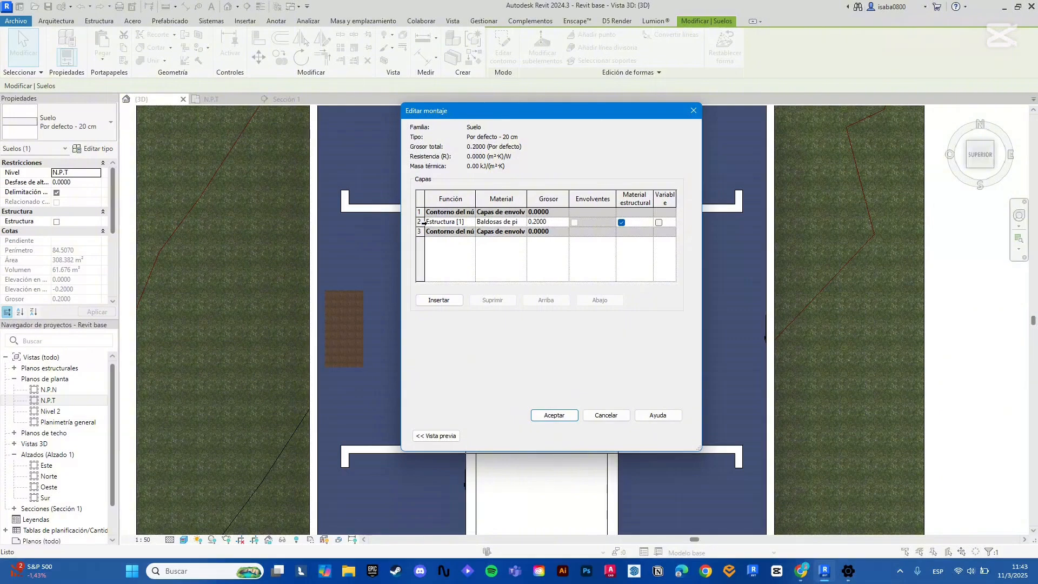
Review the function options, assigned material and thickness of the floor's structural layer
left_click(469, 223)
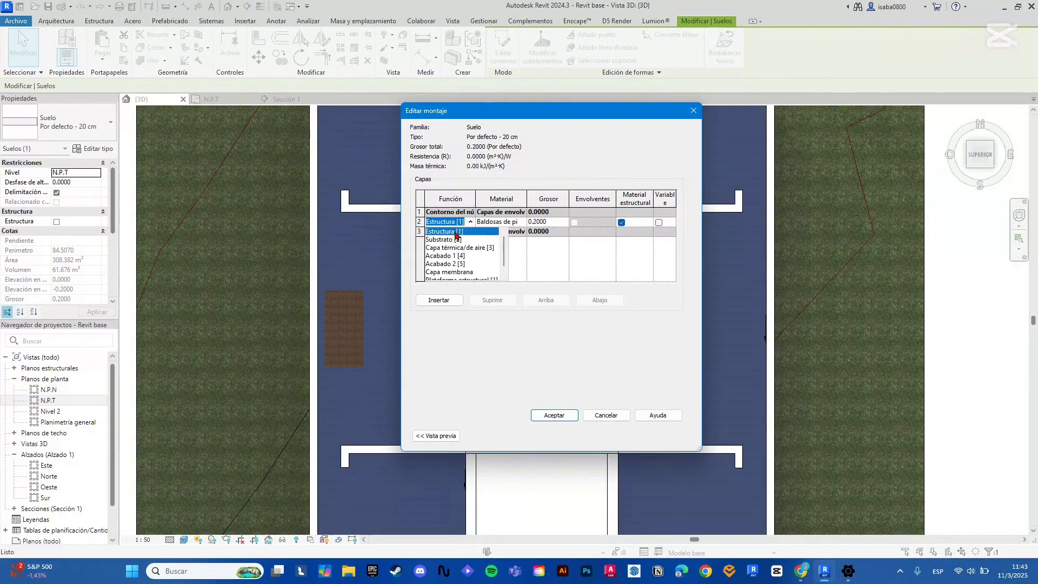
left_click(520, 223)
left_click(521, 223)
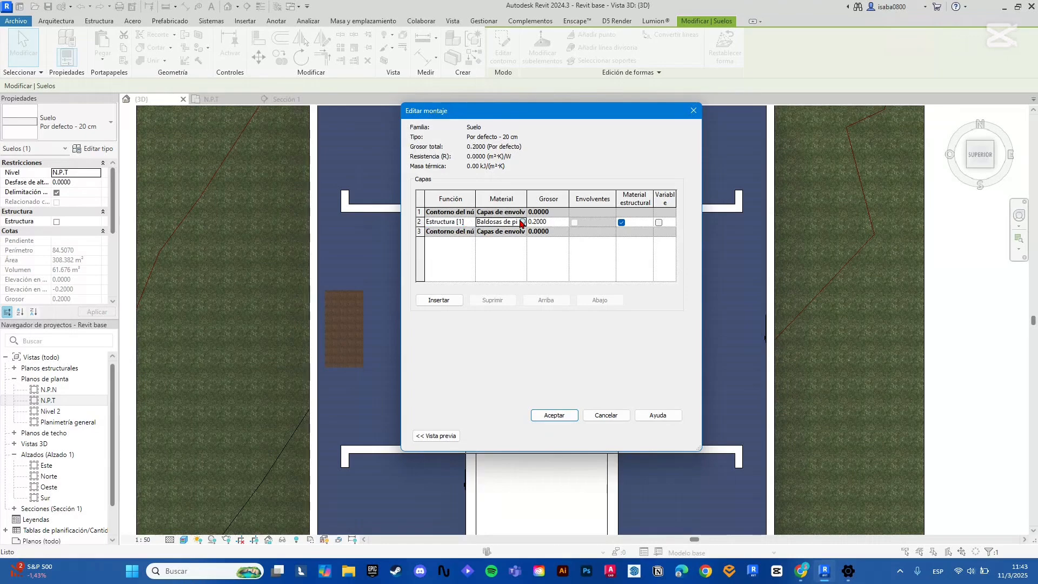
left_click(521, 222)
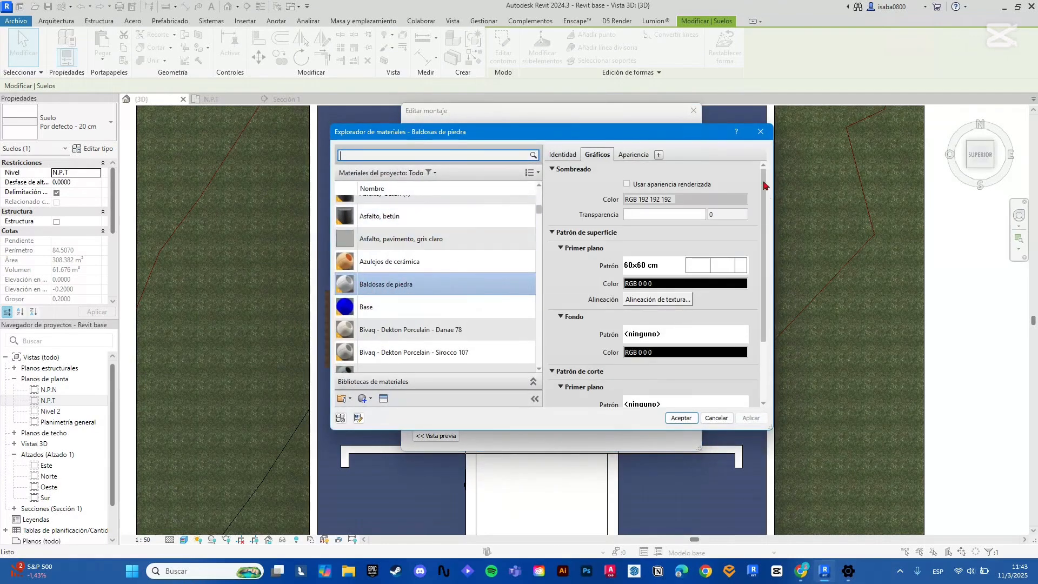
left_click(760, 135)
left_click(557, 222)
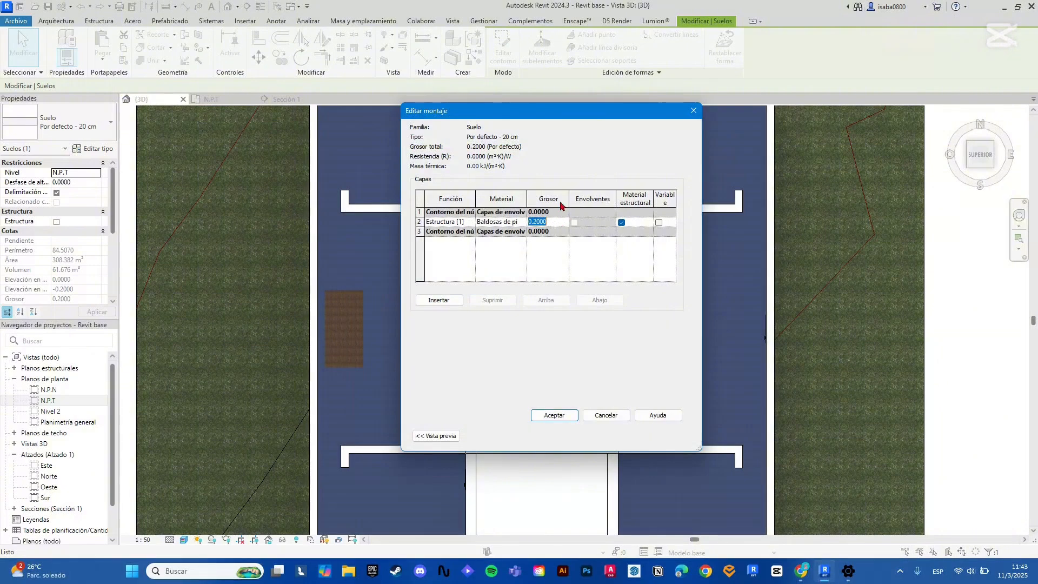
left_click(610, 232)
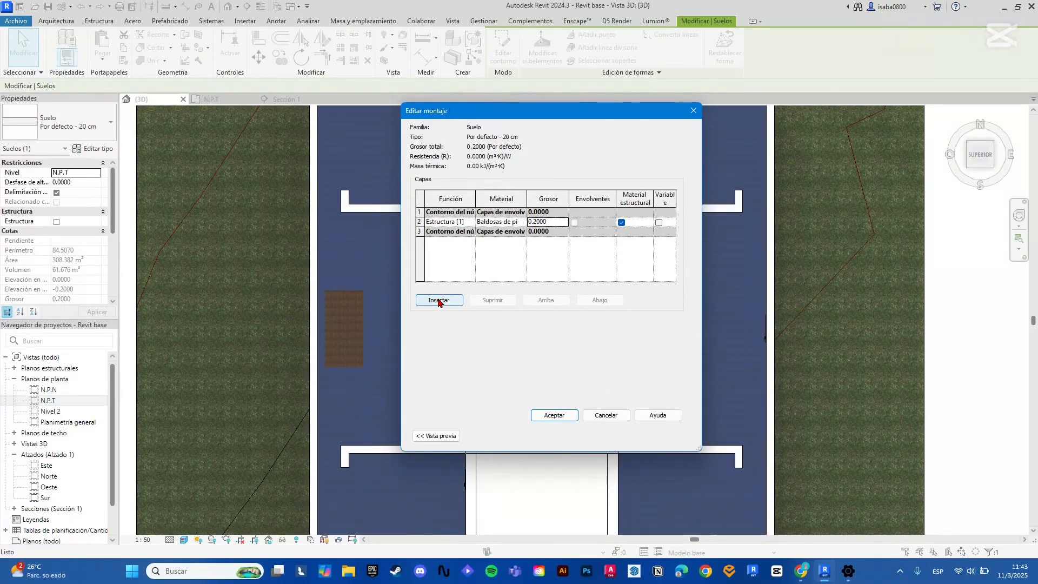
Insert two additional layers directly below the floor's existing Baldosas de piedra structural layer
left_click(439, 300)
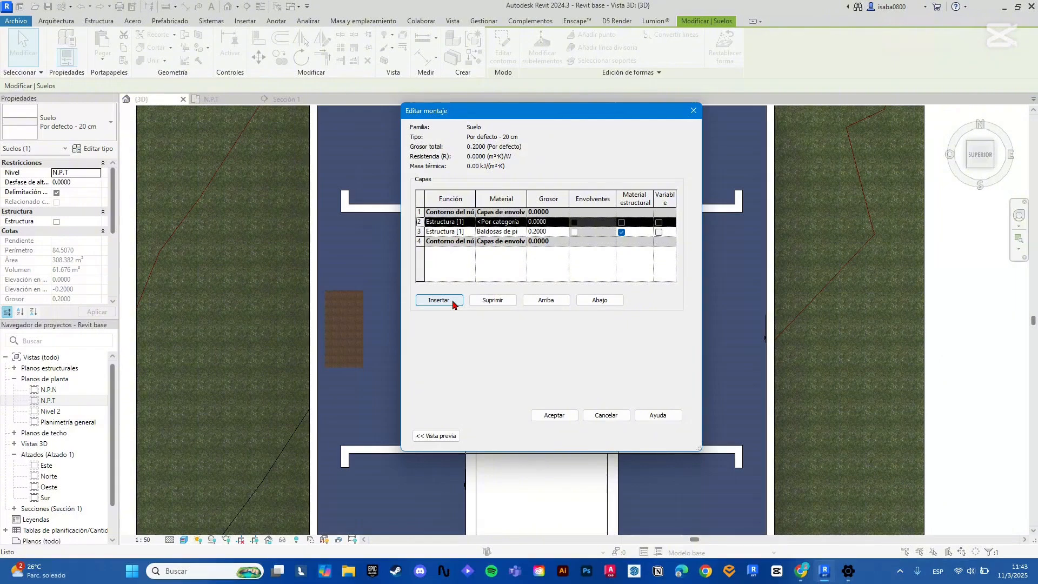
left_click(601, 300)
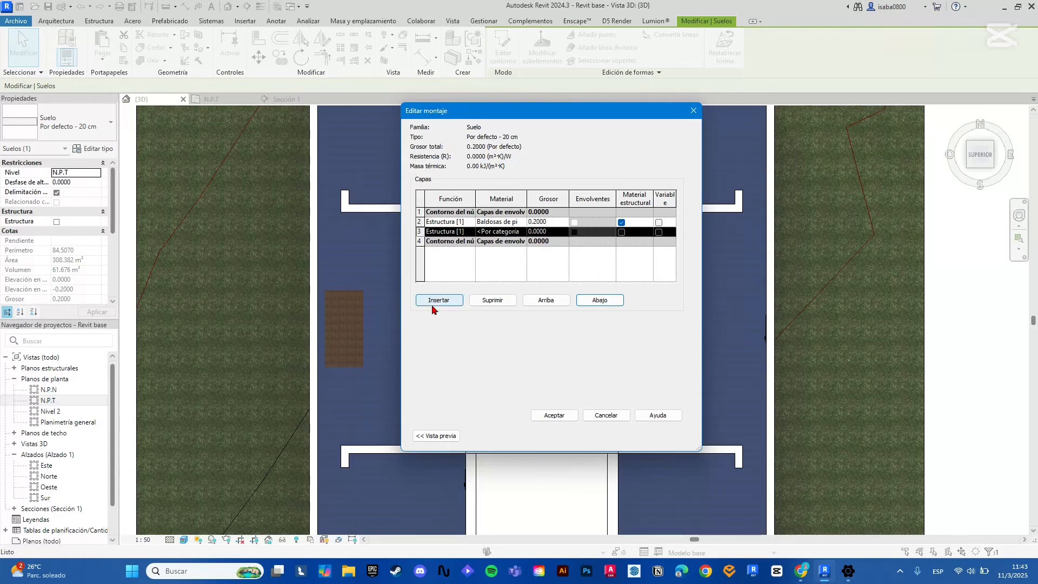
left_click(432, 301)
left_click(599, 300)
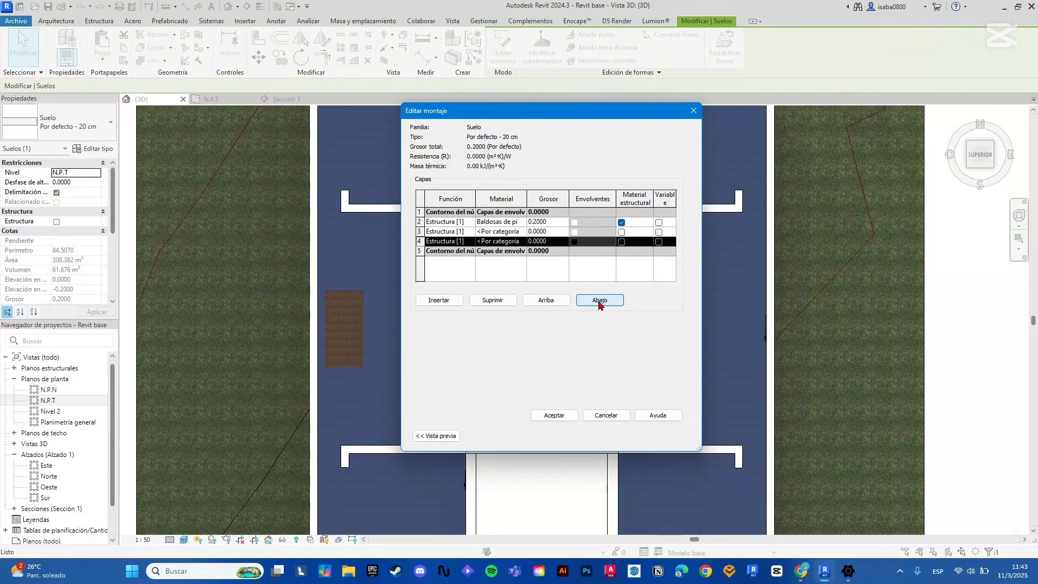
Review the function options available for the first inserted floor layer
left_click(419, 232)
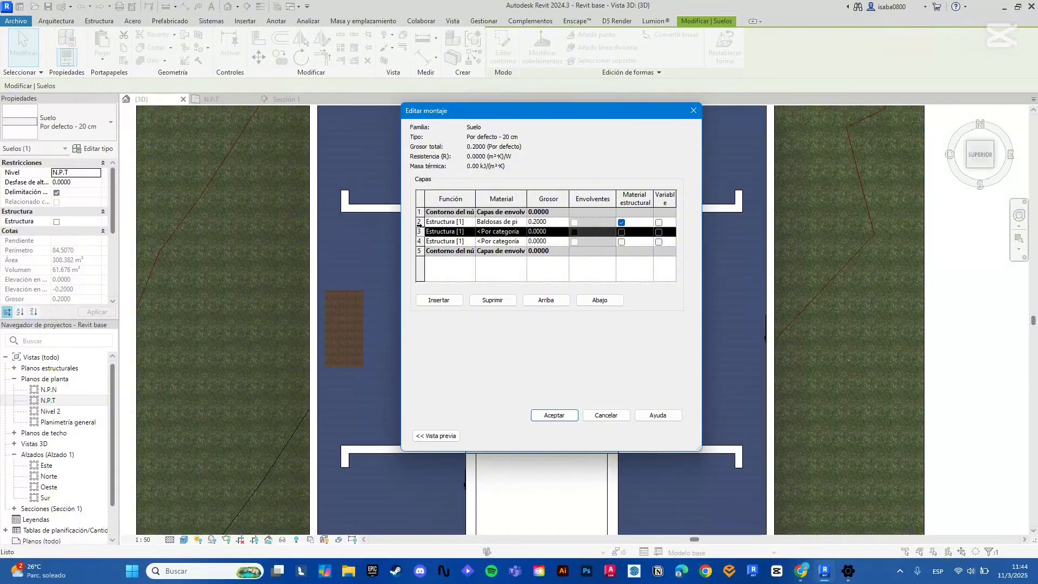
left_click(425, 222)
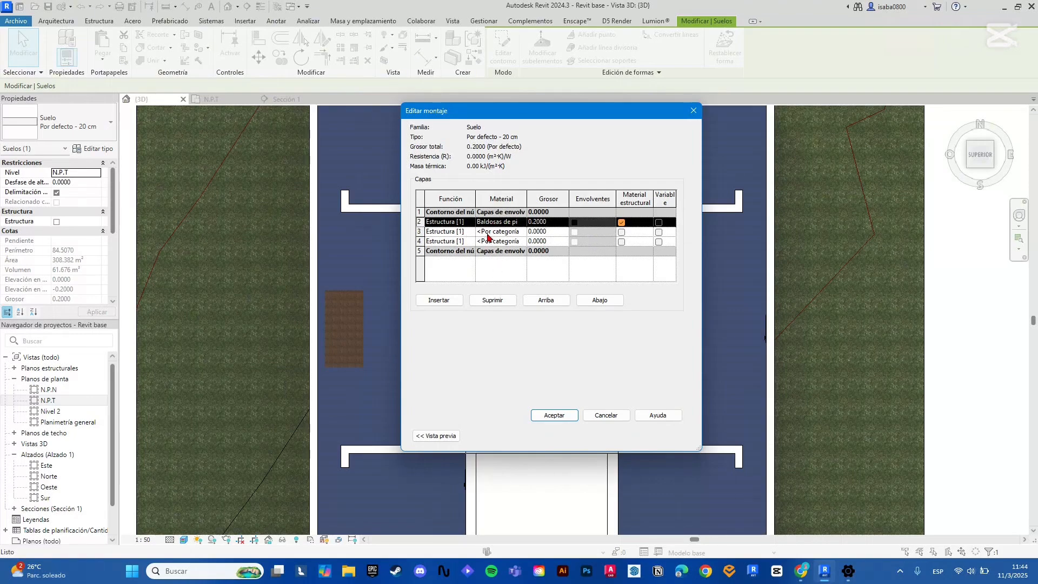
left_click(471, 234)
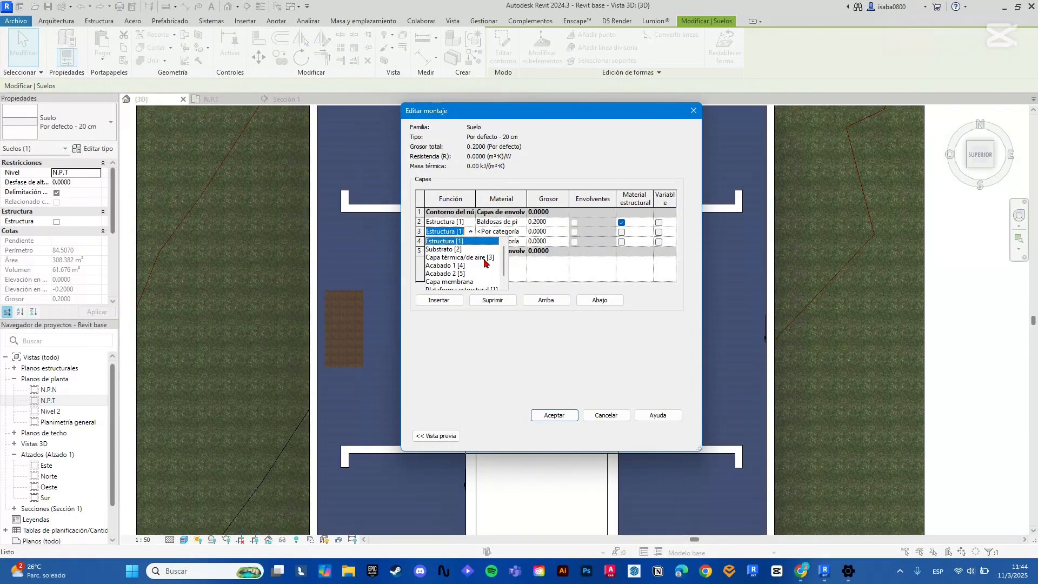
scroll(486, 265, "down", 1)
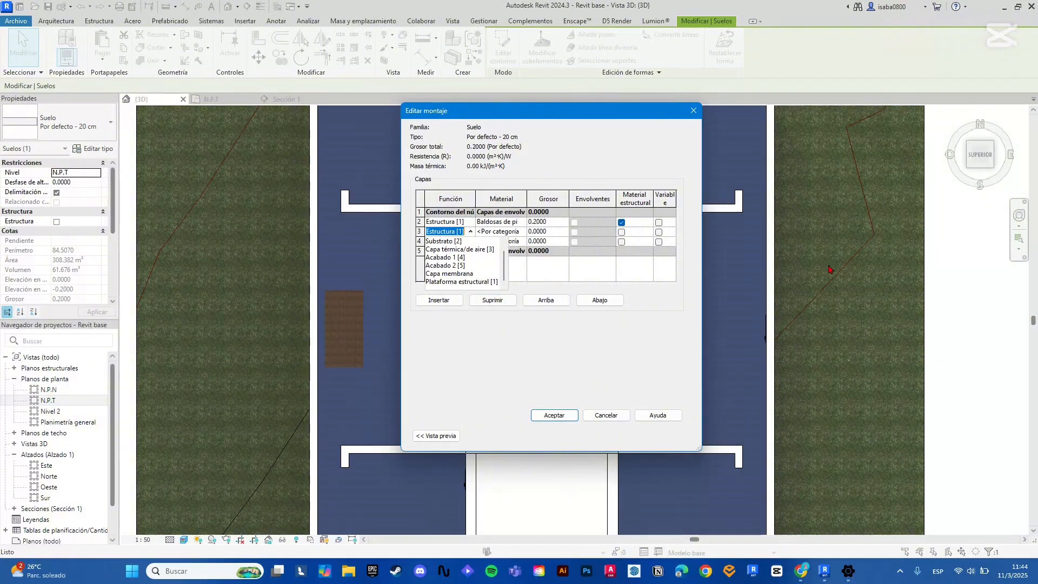
left_click(664, 307)
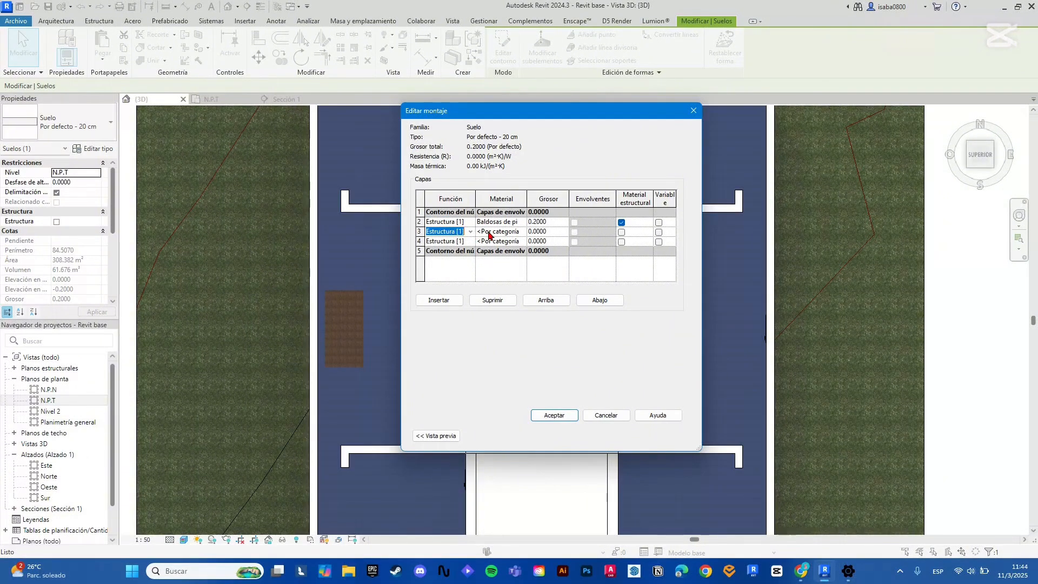
Set the thickness of both inserted floor layers to 0.05
left_click(489, 231)
left_click(536, 231)
left_click_drag(536, 231, 570, 232)
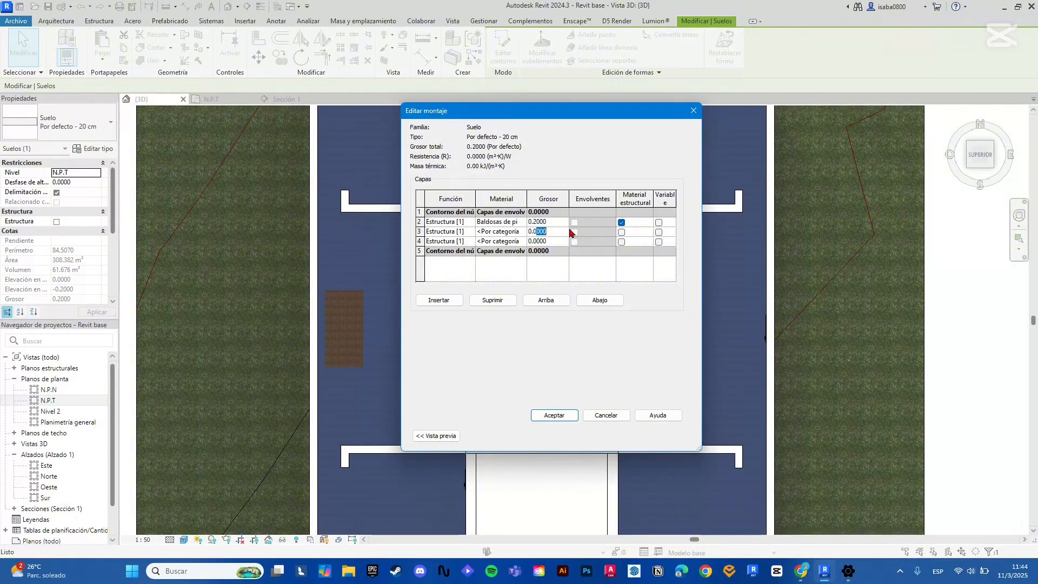
type("05")
double_click(544, 240)
type("0.05")
key("Tab")
Delete both inserted floor layers and close the structure and type properties without applying changes
left_click(420, 231)
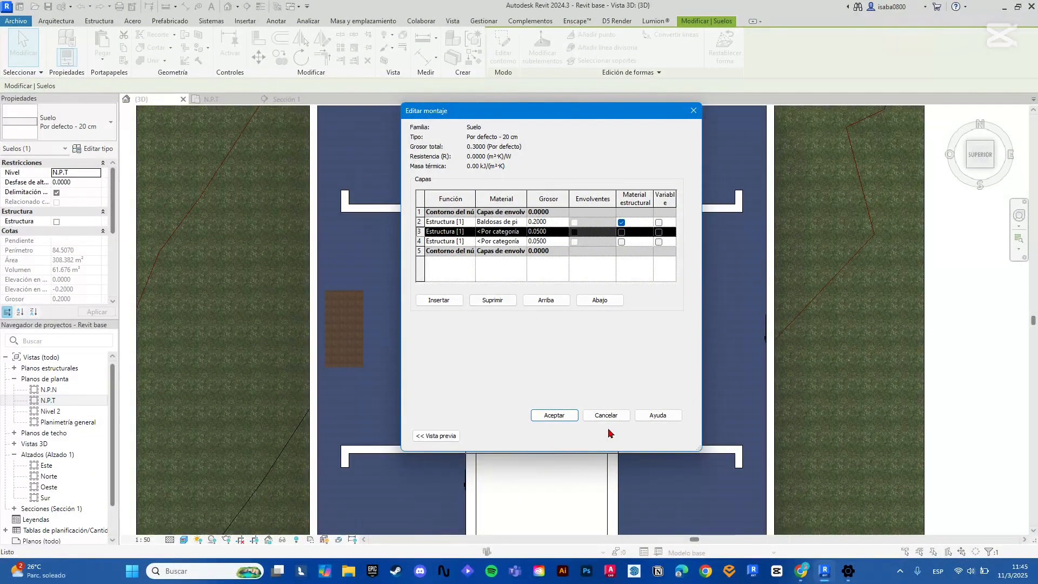
left_click(492, 300)
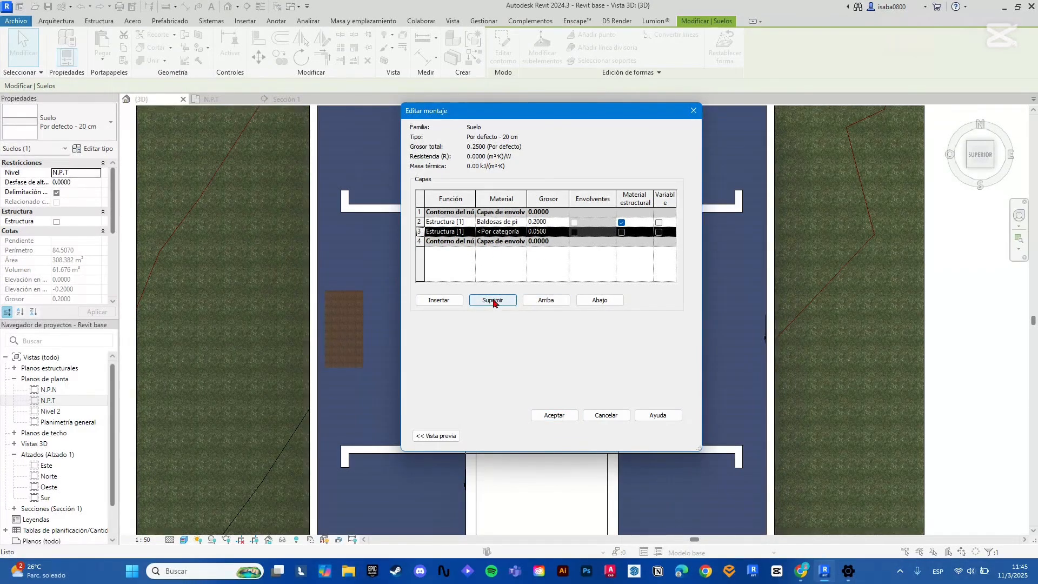
left_click(493, 301)
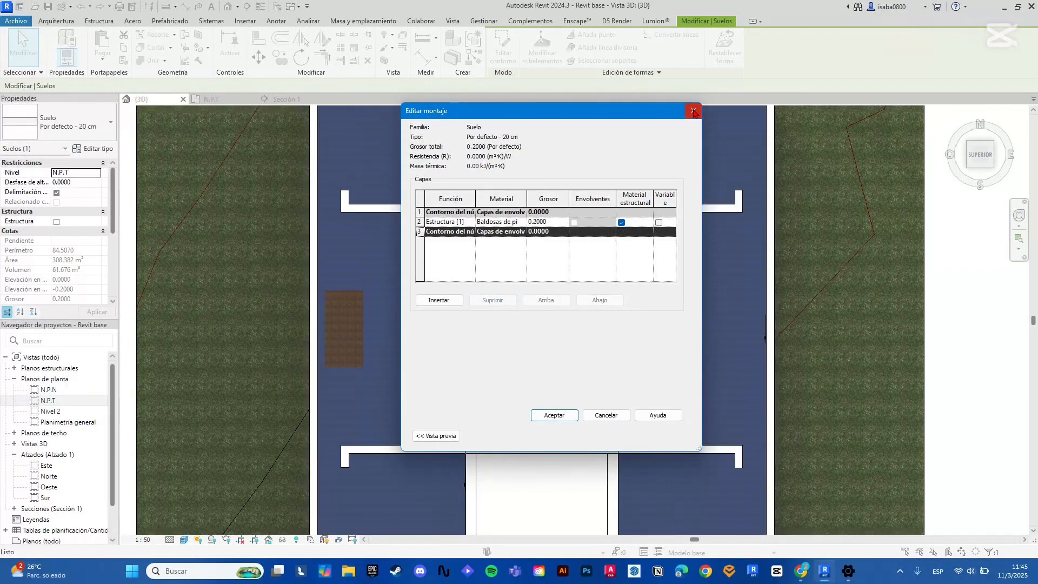
left_click(694, 111)
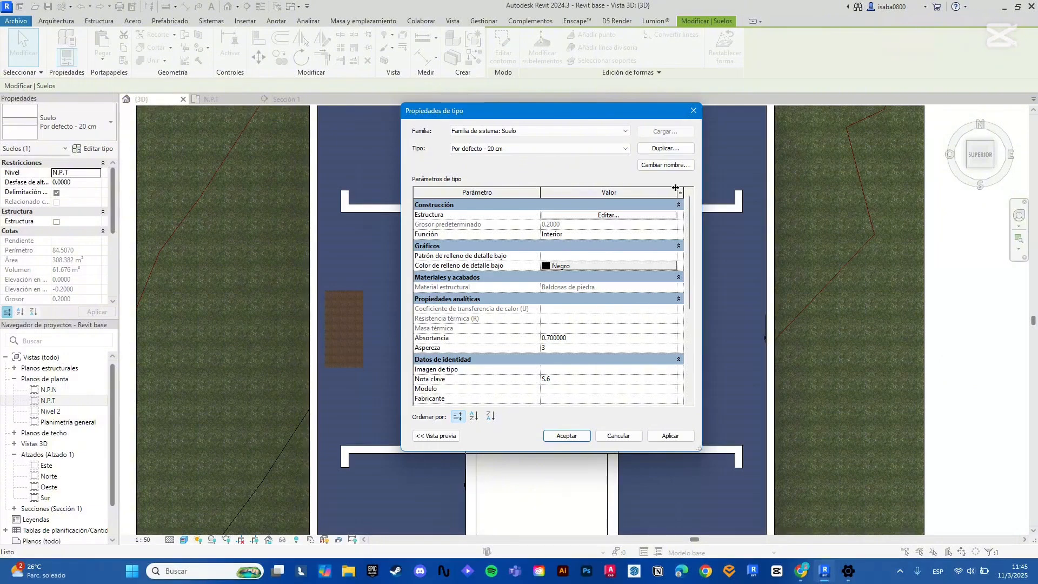
left_click(694, 110)
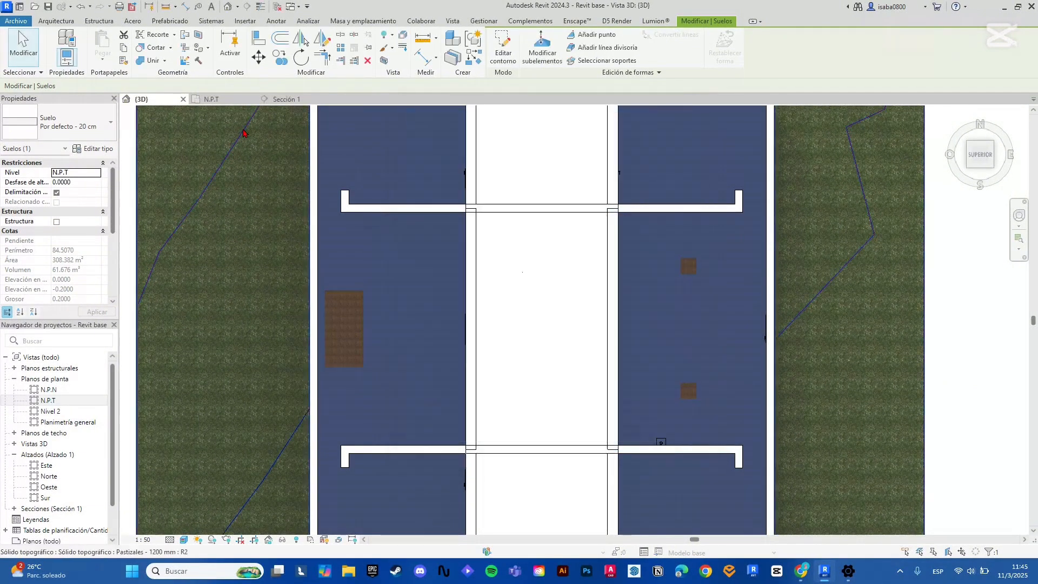
Open the N.P.T floor plan and set its visual style to Línea oculta
left_click(223, 101)
scroll(271, 271, "down", 3)
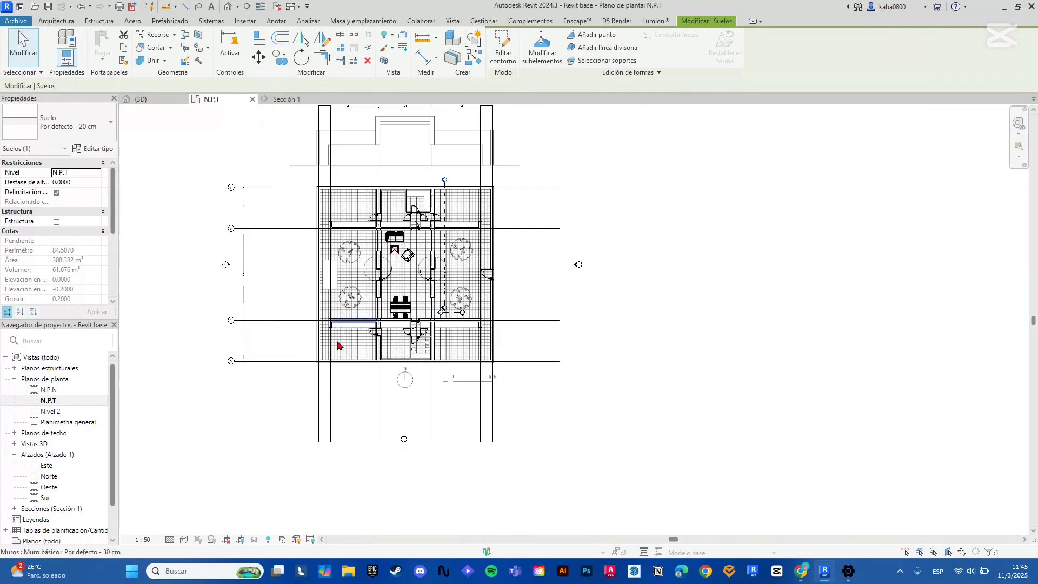
left_click(184, 539)
left_click(194, 485)
scroll(654, 305, "up", 4)
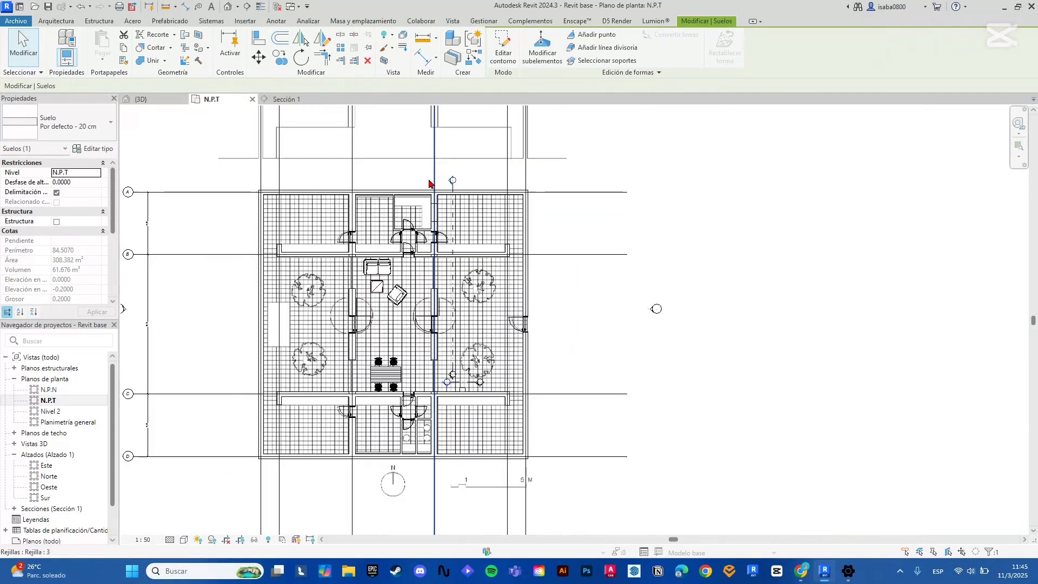
Hide the reference PDF image in the N.P.T floor plan as an individual element
left_click(492, 221)
scroll(488, 204, "down", 2)
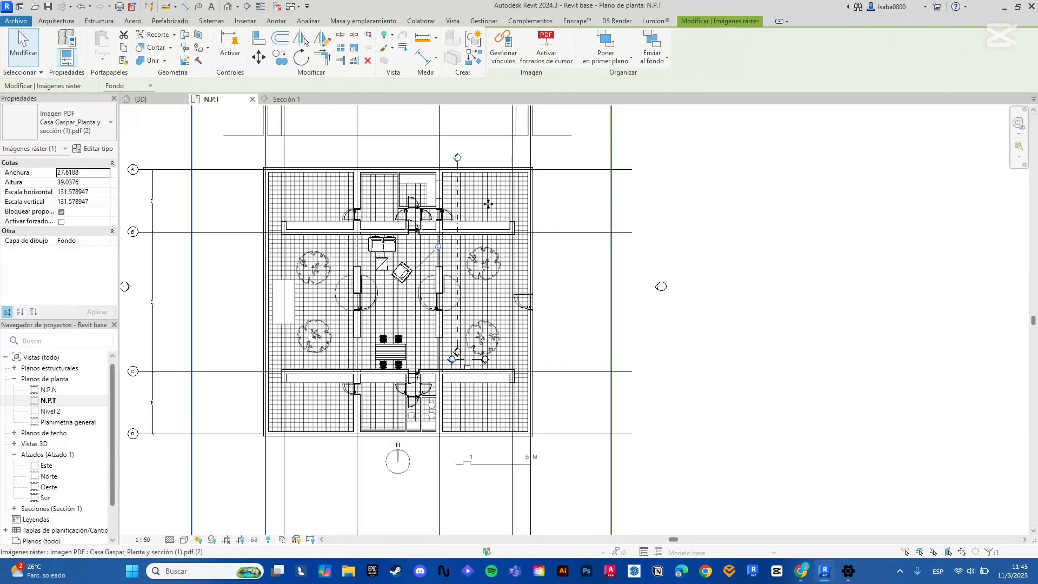
scroll(457, 435, "down", 2)
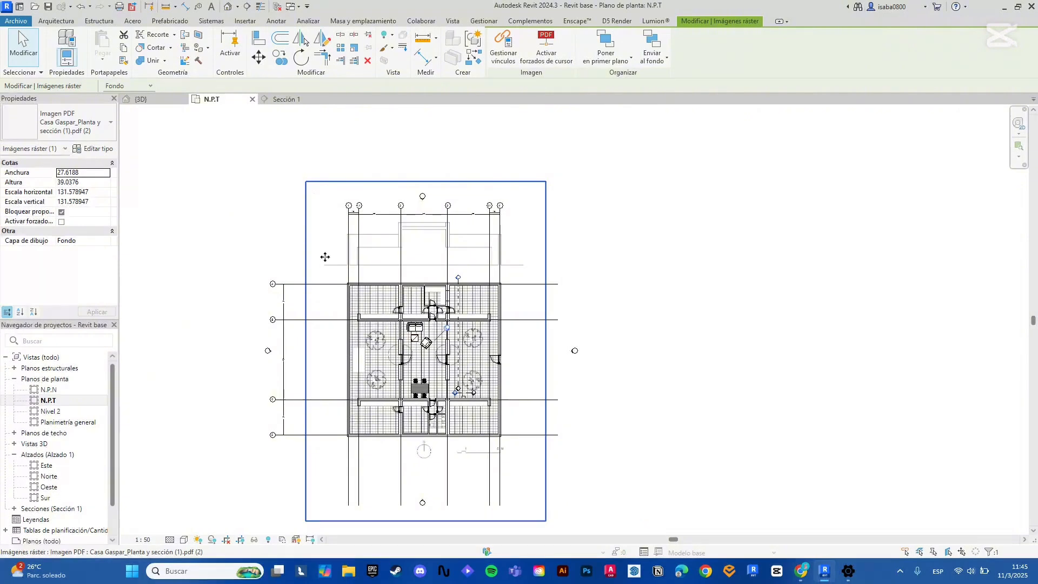
right_click(327, 229)
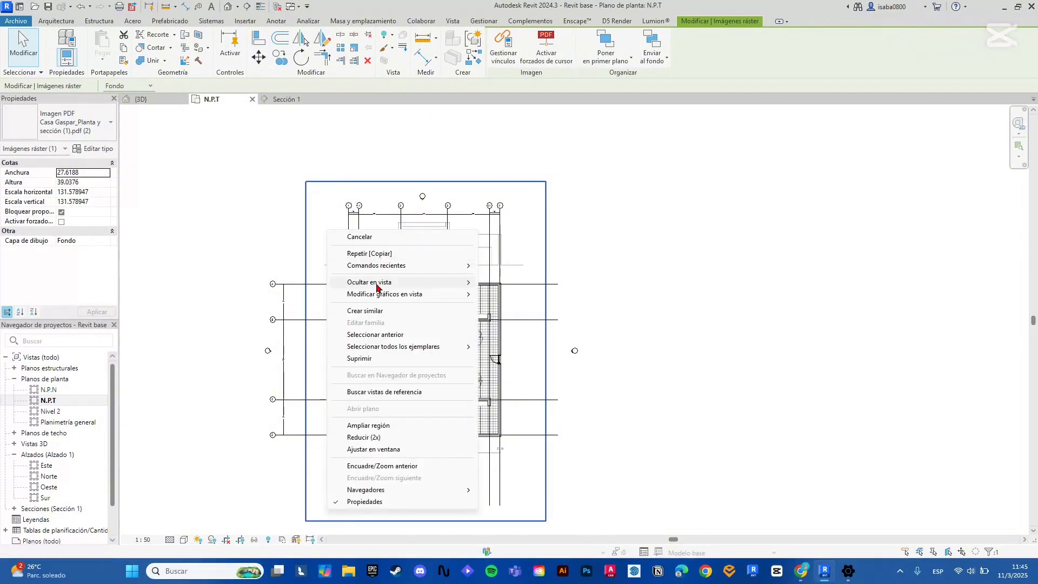
mouse_move(377, 287)
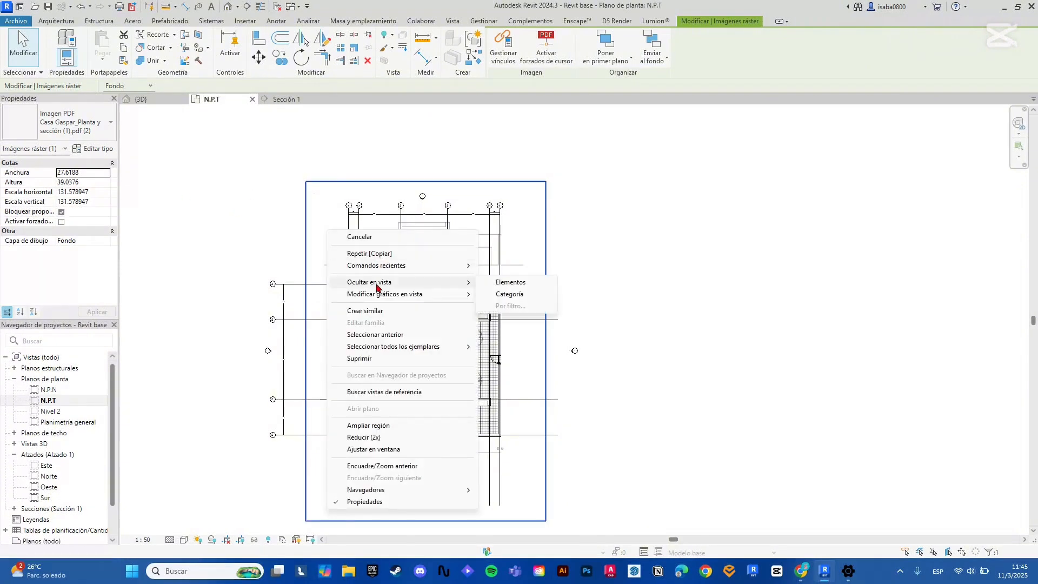
left_click(507, 283)
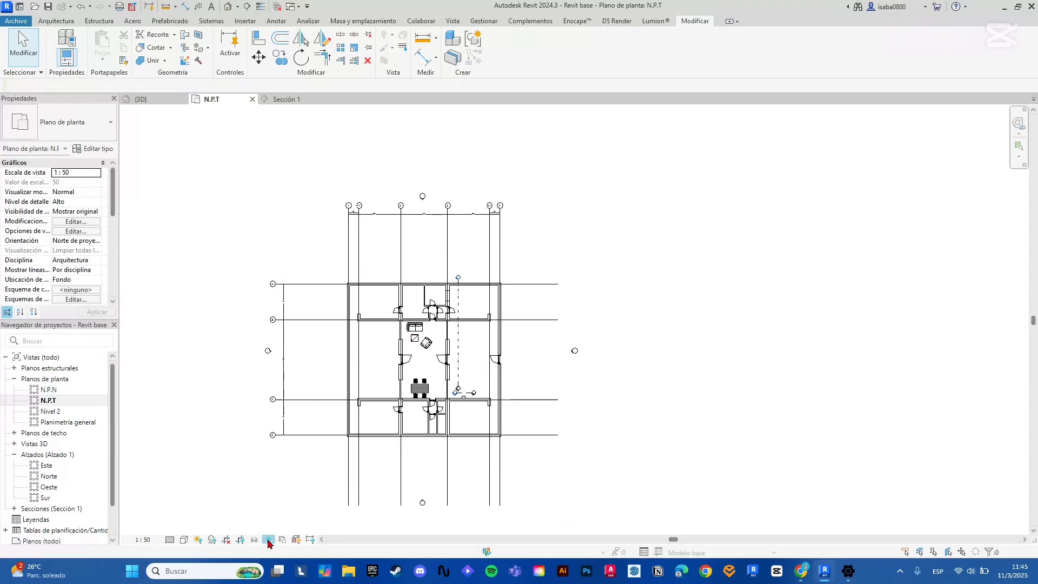
Reveal the hidden elements, unhide the house floor in the view, and leave the hidden-elements display
left_click(268, 540)
scroll(378, 349, "up", 4)
scroll(378, 349, "up", 2)
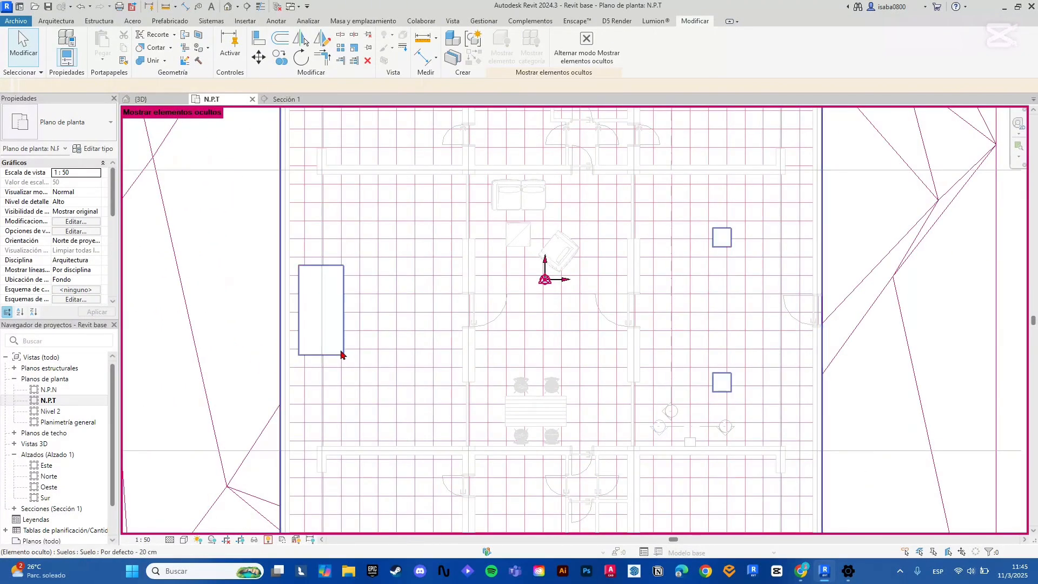
left_click(343, 354)
right_click(342, 352)
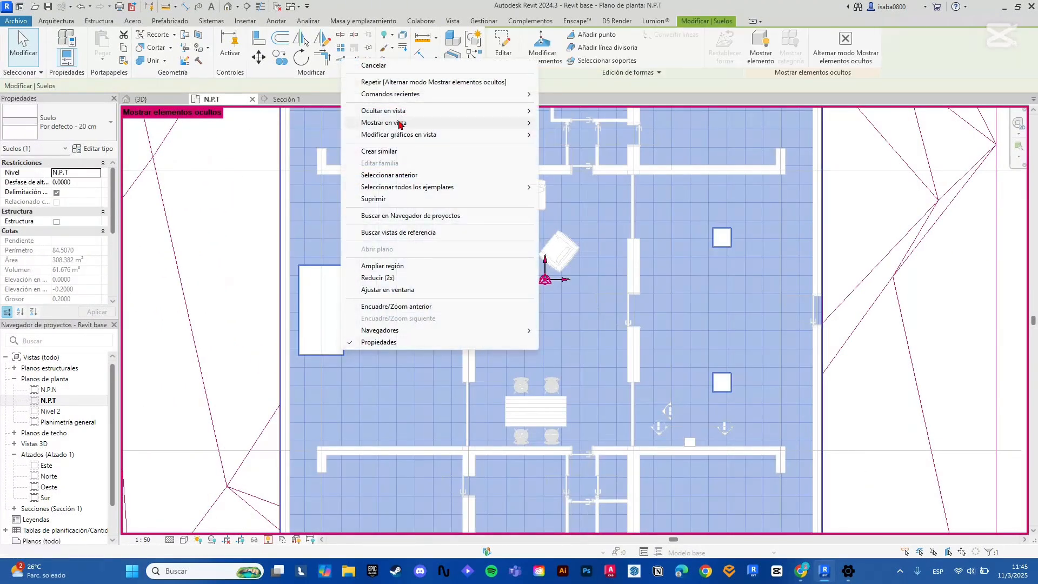
mouse_move(399, 124)
left_click(572, 124)
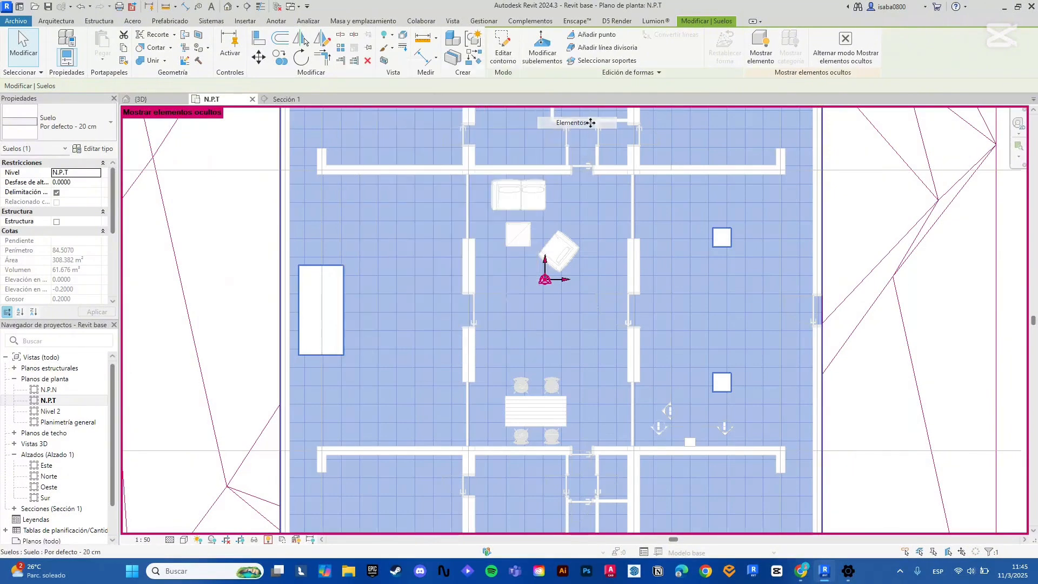
scroll(371, 342, "down", 3)
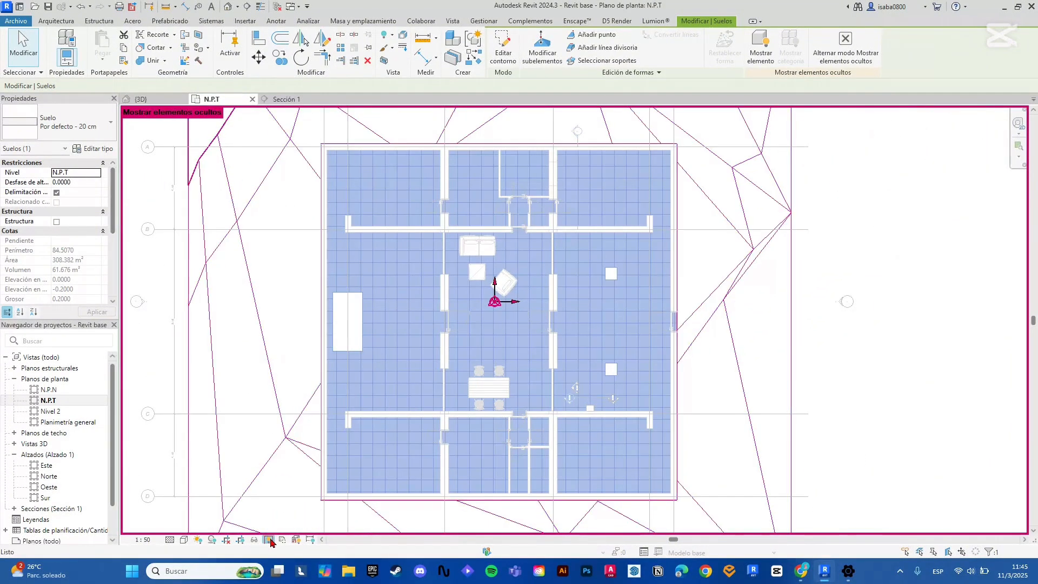
left_click(269, 539)
Examine the floor's grid pattern and its square and rectangular openings across the N.P.T plan
scroll(719, 351, "up", 1)
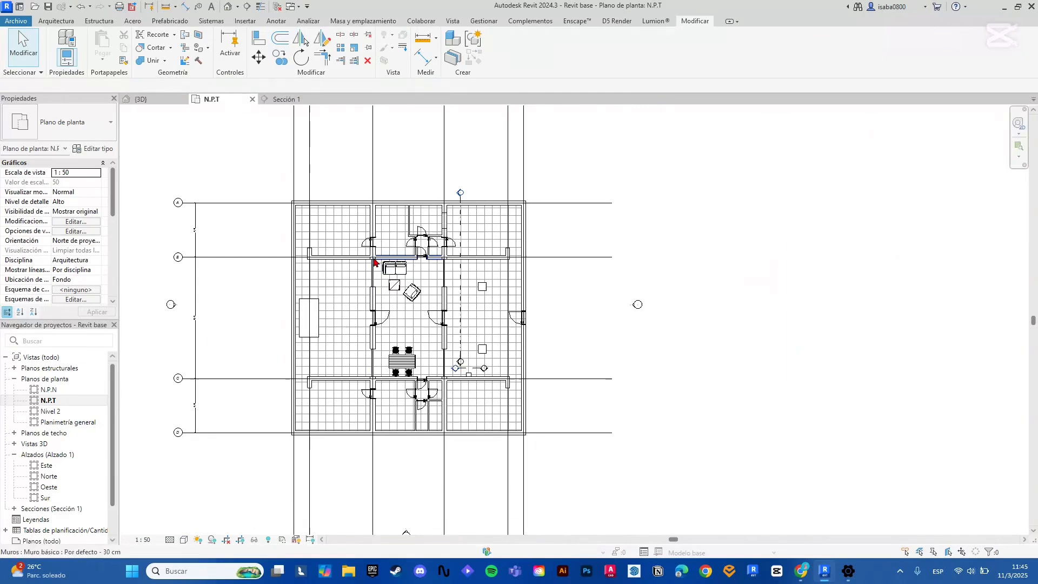
scroll(474, 308, "up", 3)
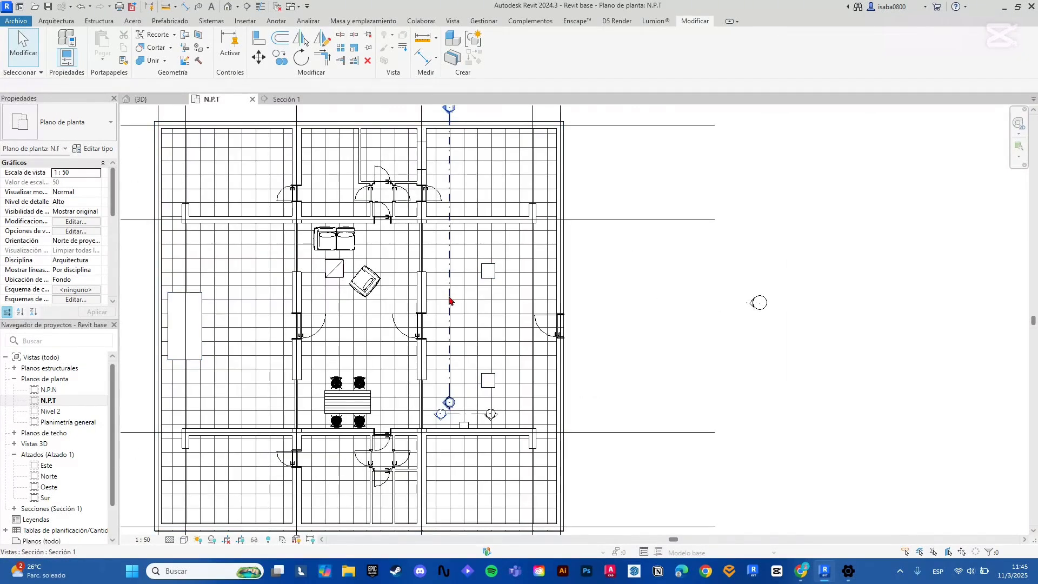
scroll(469, 309, "down", 3)
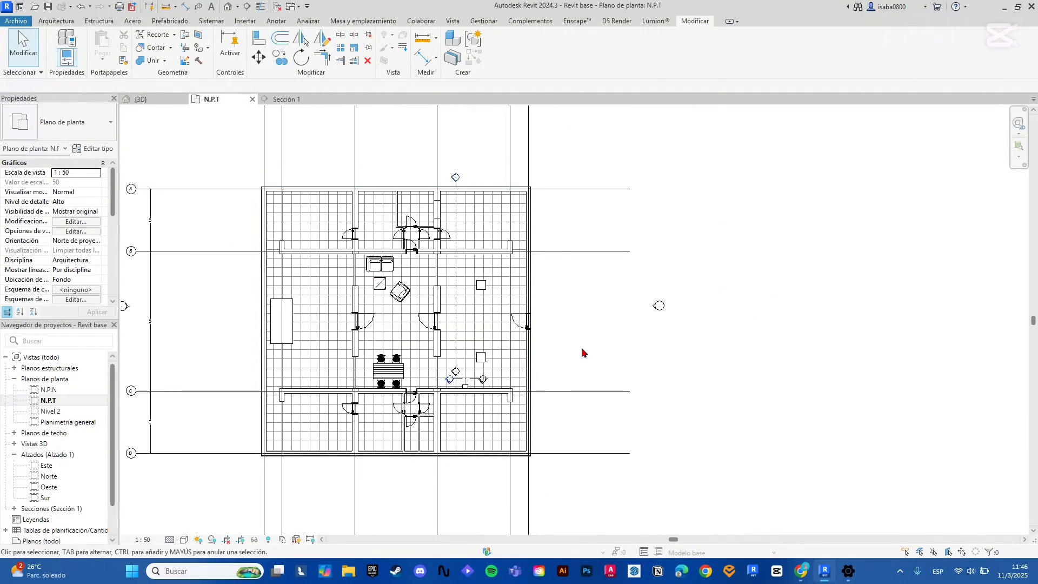
scroll(476, 276, "up", 5)
scroll(466, 296, "up", 3)
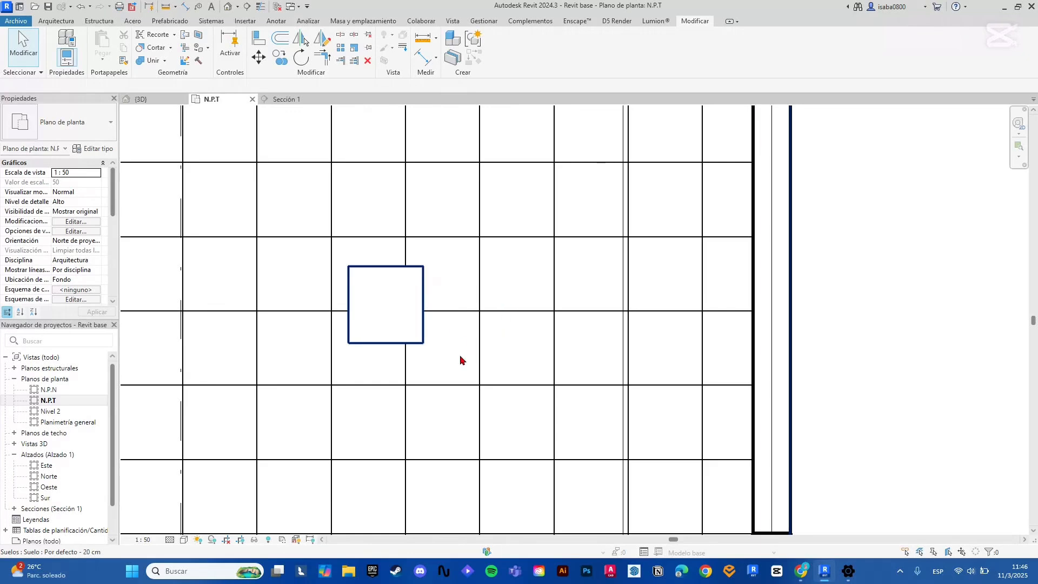
scroll(401, 329, "down", 4)
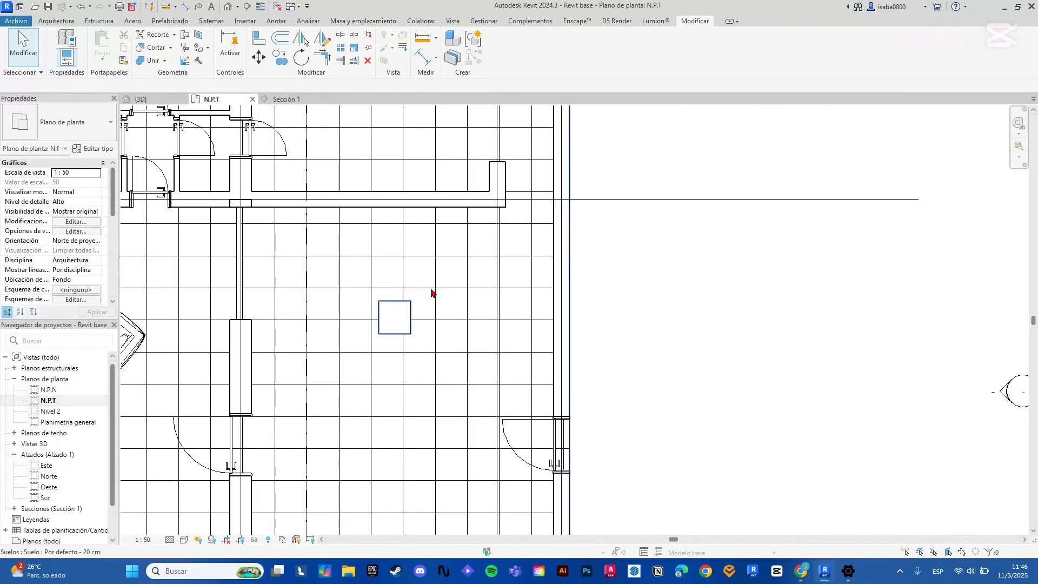
scroll(449, 220, "down", 5)
scroll(418, 451, "down", 2)
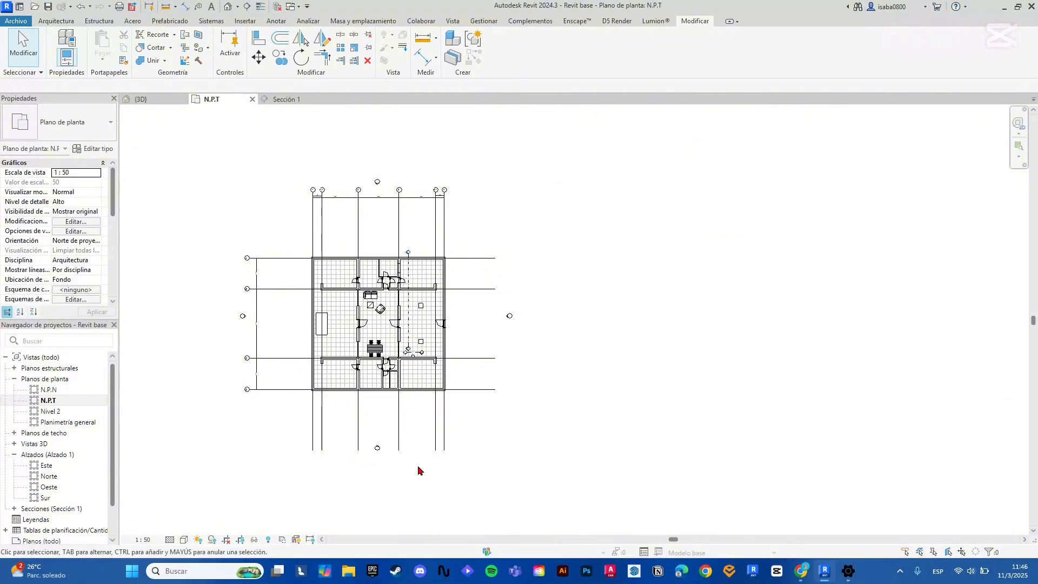
scroll(423, 325, "up", 2)
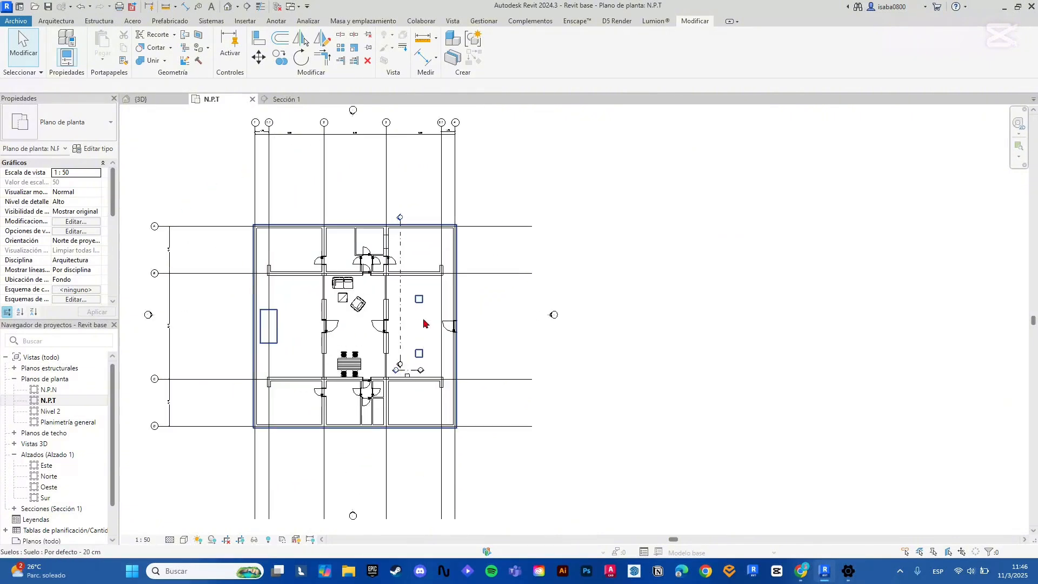
Draw a detail-line rectangle about 5.4 m wide and 10.6 m high beside the plan, starting in line with grid A
left_click(280, 22)
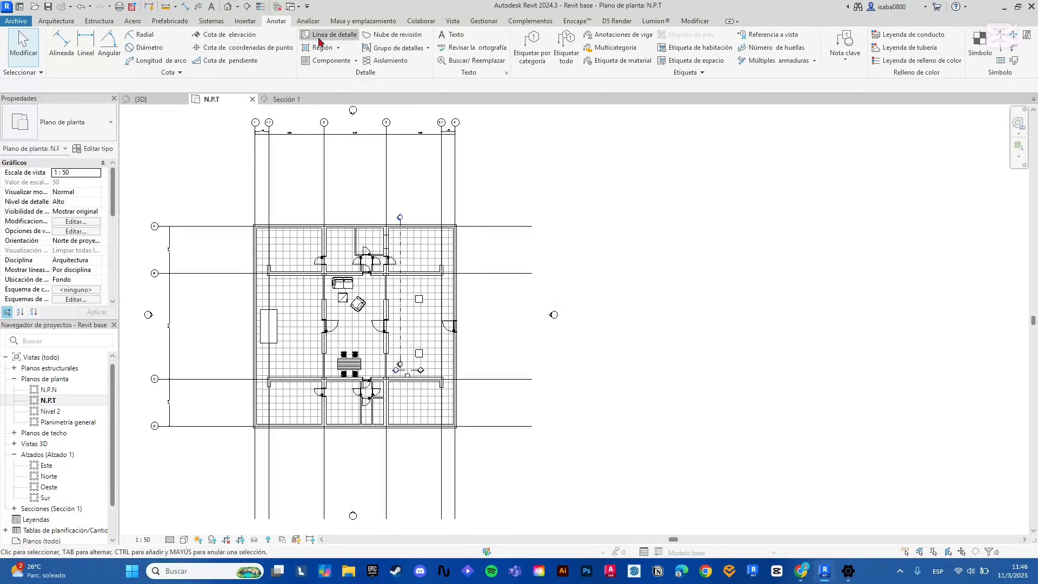
left_click(319, 38)
left_click(505, 36)
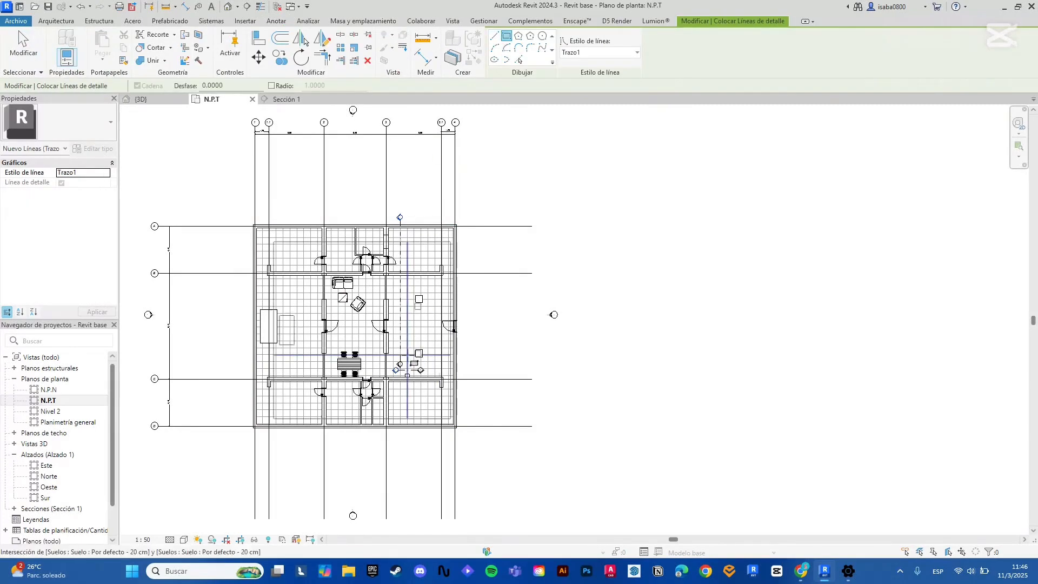
scroll(407, 355, "down", 3)
scroll(554, 294, "up", 3)
scroll(381, 265, "up", 3)
scroll(301, 319, "up", 1)
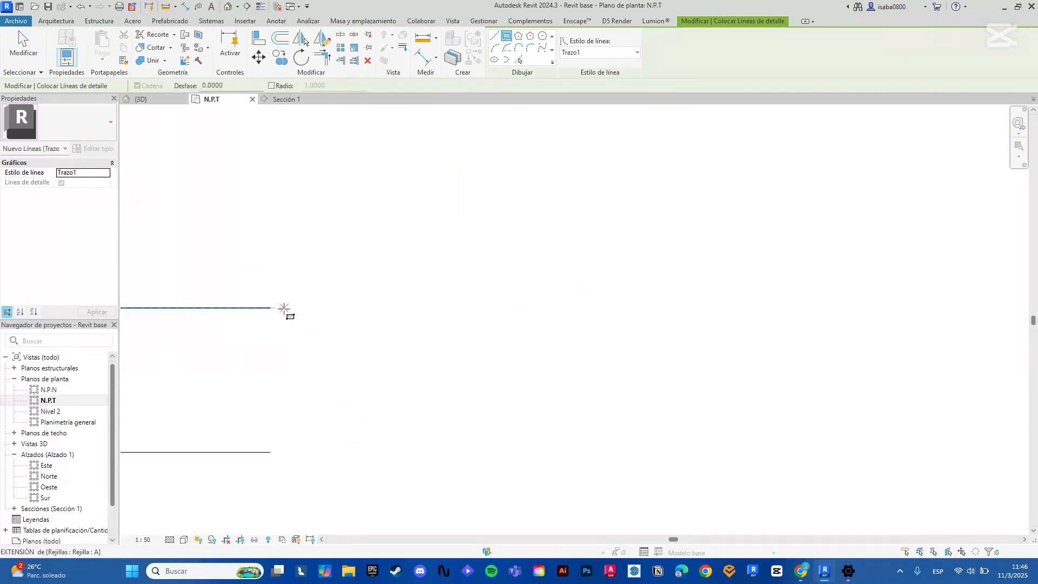
scroll(371, 309, "down", 2)
left_click(315, 309)
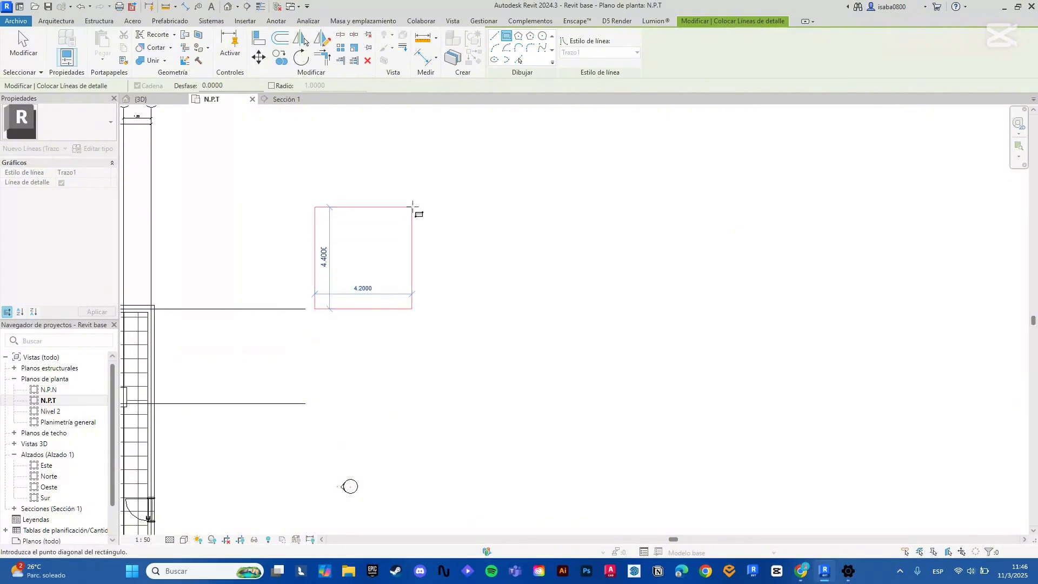
scroll(381, 171, "down", 2)
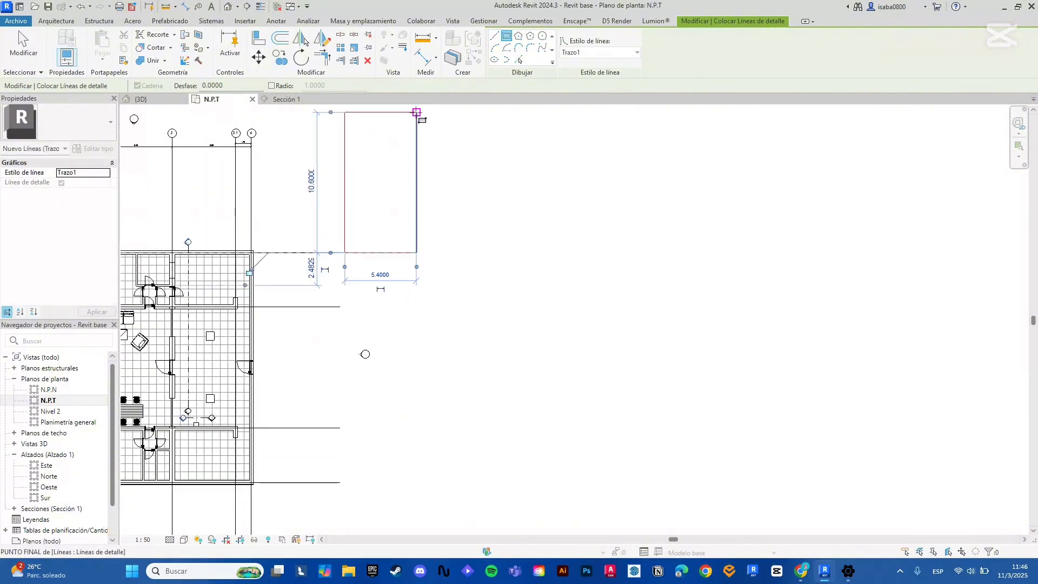
left_click(416, 112)
Draw a second detail-line rectangle about 5.4 m wide and 0.3 m high directly below the tall one and finish drawing
scroll(378, 254, "up", 2)
scroll(432, 257, "up", 4)
scroll(424, 280, "down", 1)
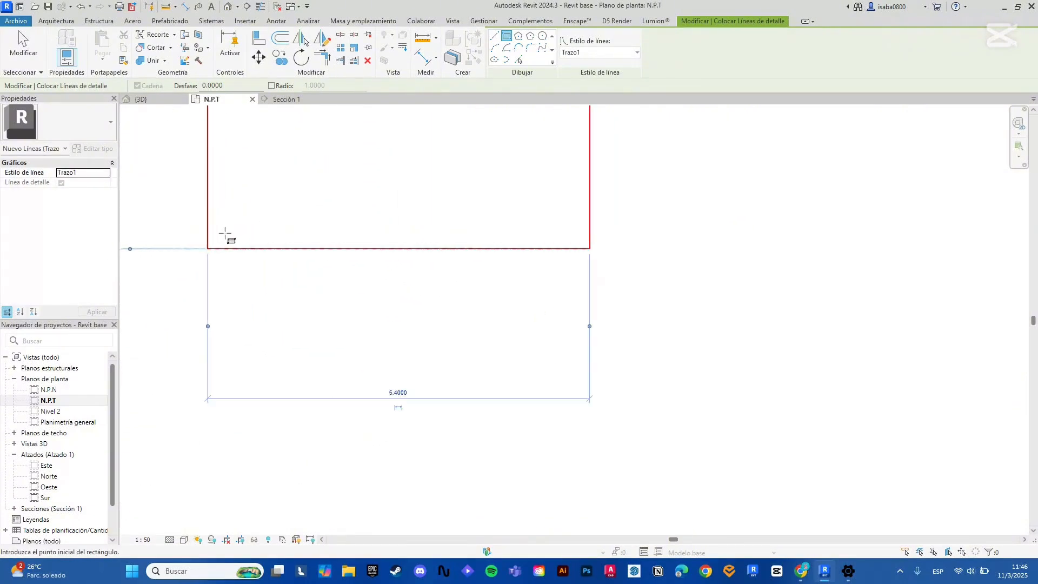
left_click(207, 249)
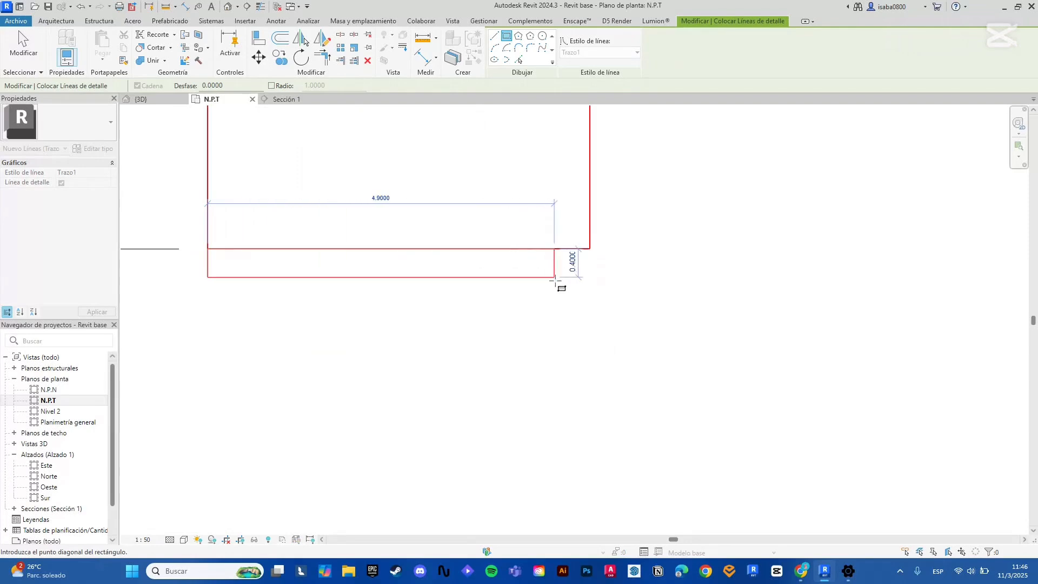
scroll(588, 271, "up", 2)
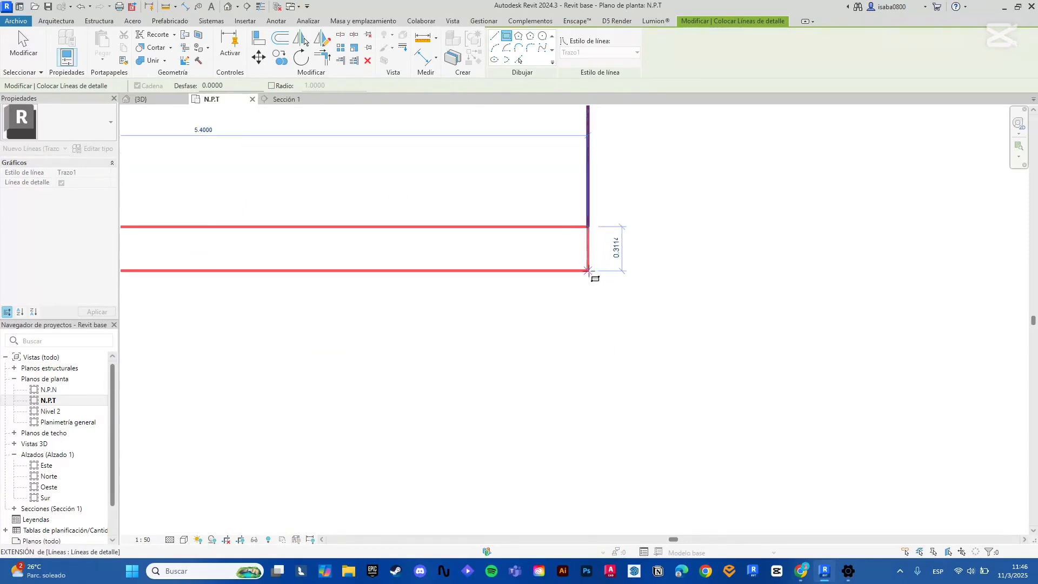
scroll(588, 270, "up", 3)
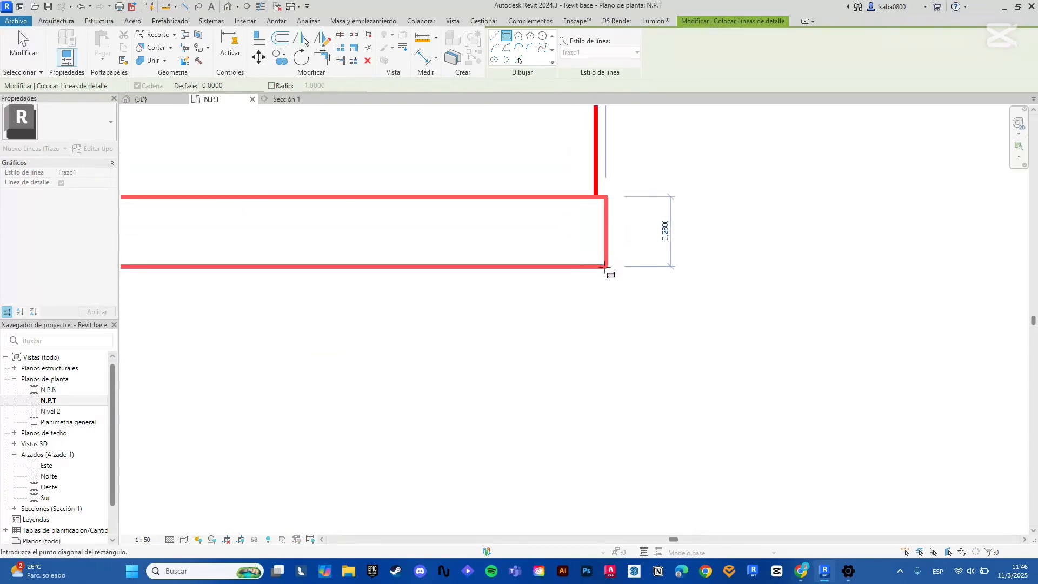
left_click(606, 271)
scroll(700, 427, "down", 3)
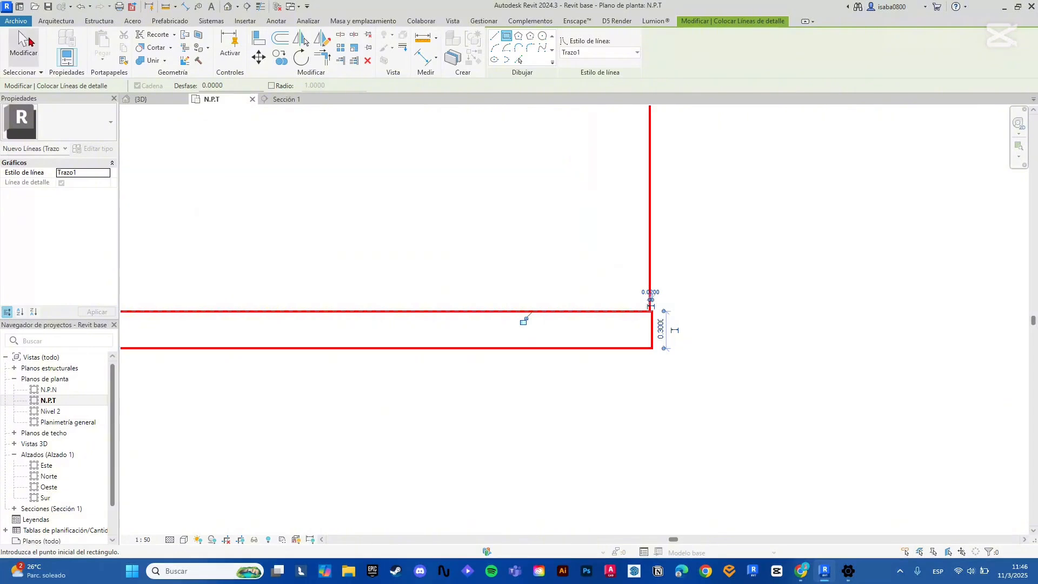
left_click(23, 46)
scroll(665, 428, "down", 1)
scroll(449, 423, "down", 2)
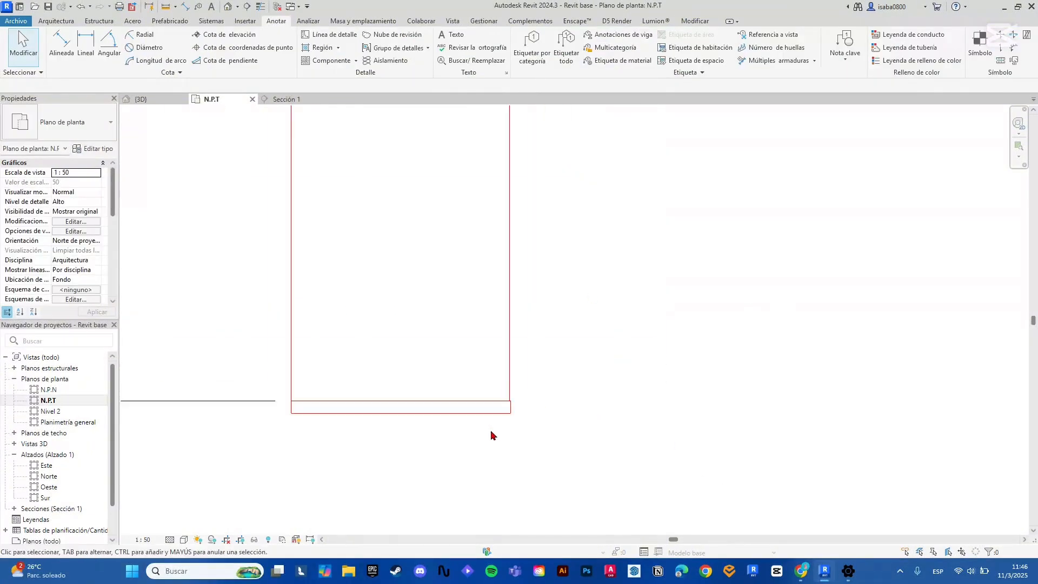
Move the right edge of the thin lower rectangle into line with the tall rectangle's right edge
scroll(336, 420, "up", 4)
scroll(292, 409, "down", 1)
scroll(324, 409, "up", 1)
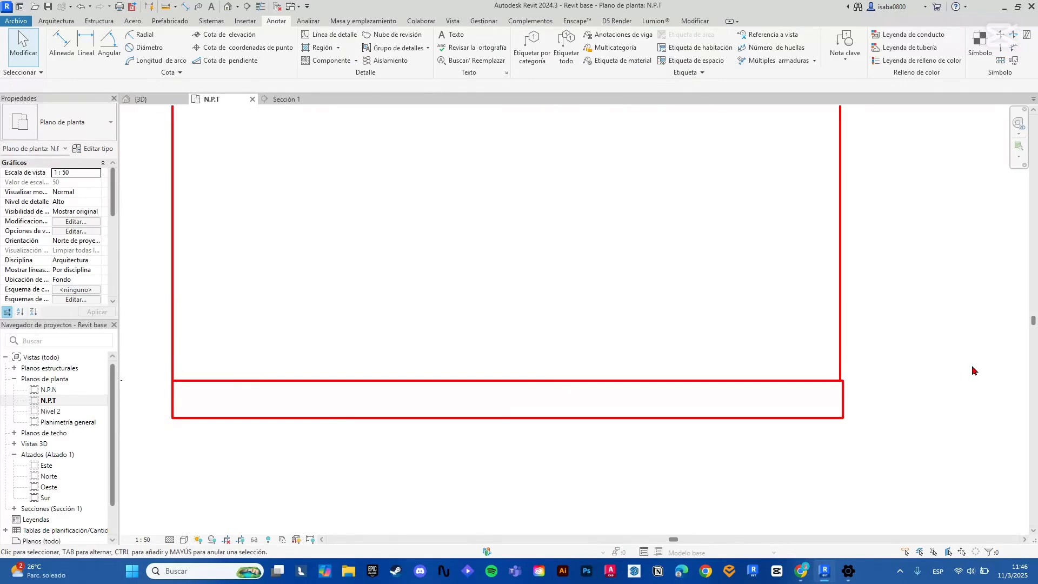
scroll(904, 376, "up", 2)
left_click_drag(807, 412, 800, 409)
scroll(800, 389, "down", 3)
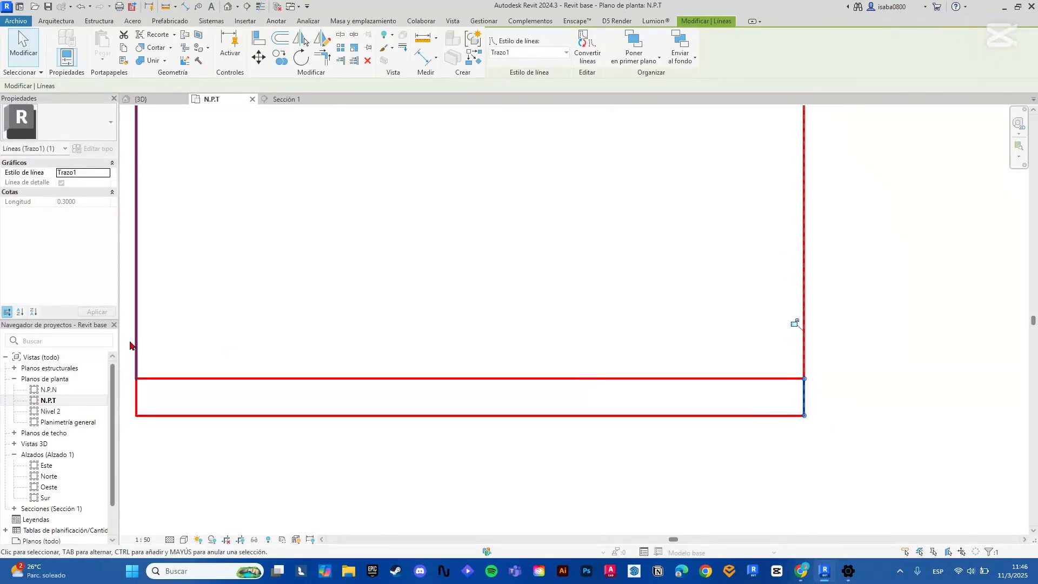
left_click(861, 413)
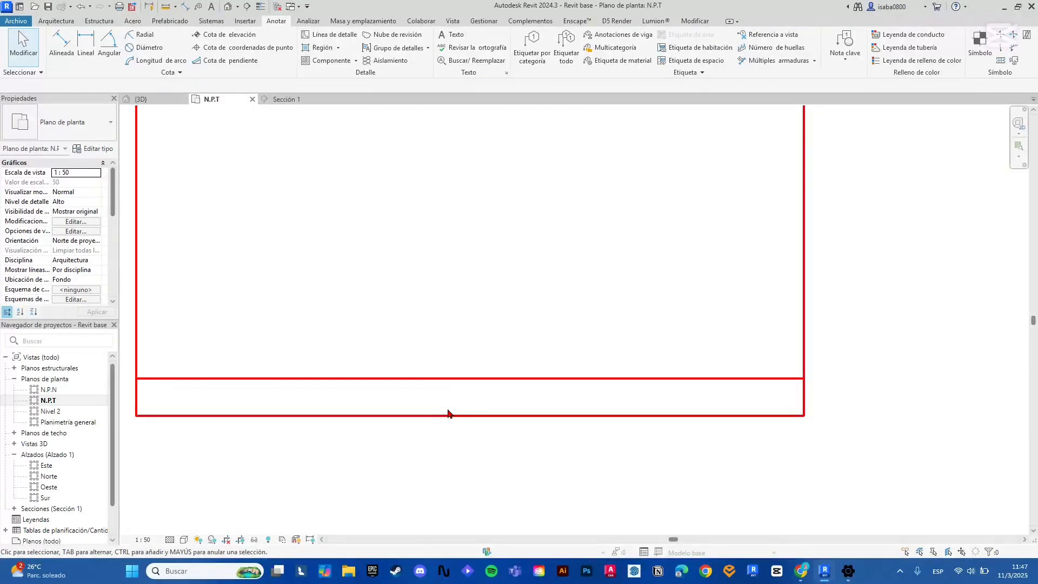
Offset a copy of the thin lower rectangle's upper line 0.1 m downward inside that rectangle
scroll(468, 372, "down", 3)
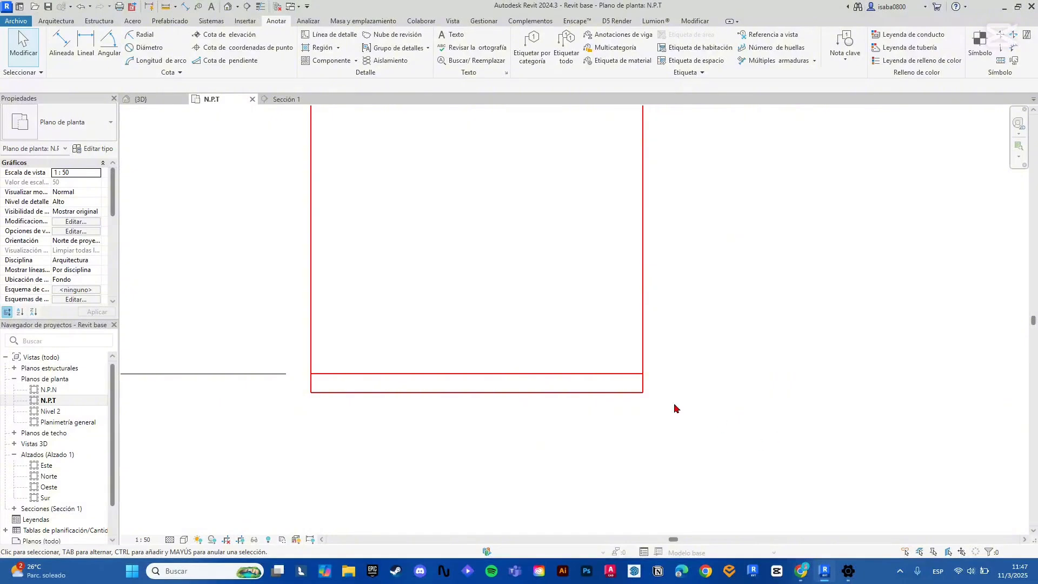
scroll(524, 394, "up", 3)
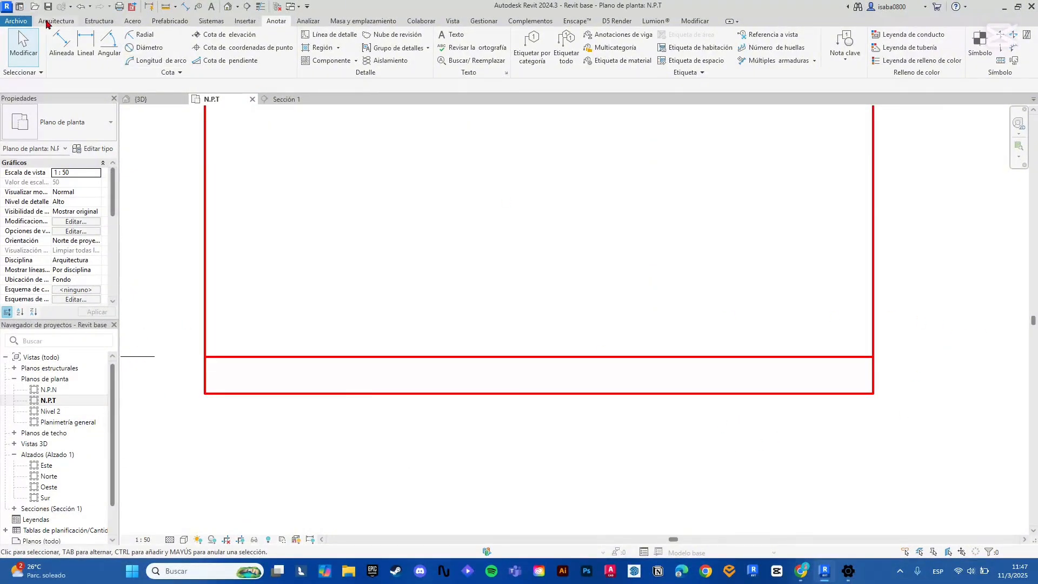
left_click(330, 34)
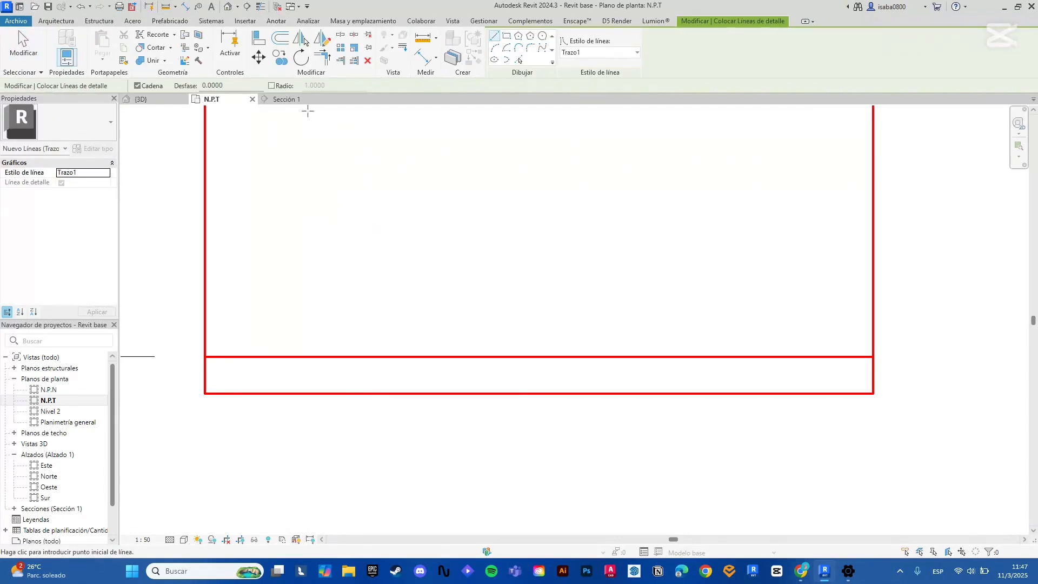
left_click(278, 40)
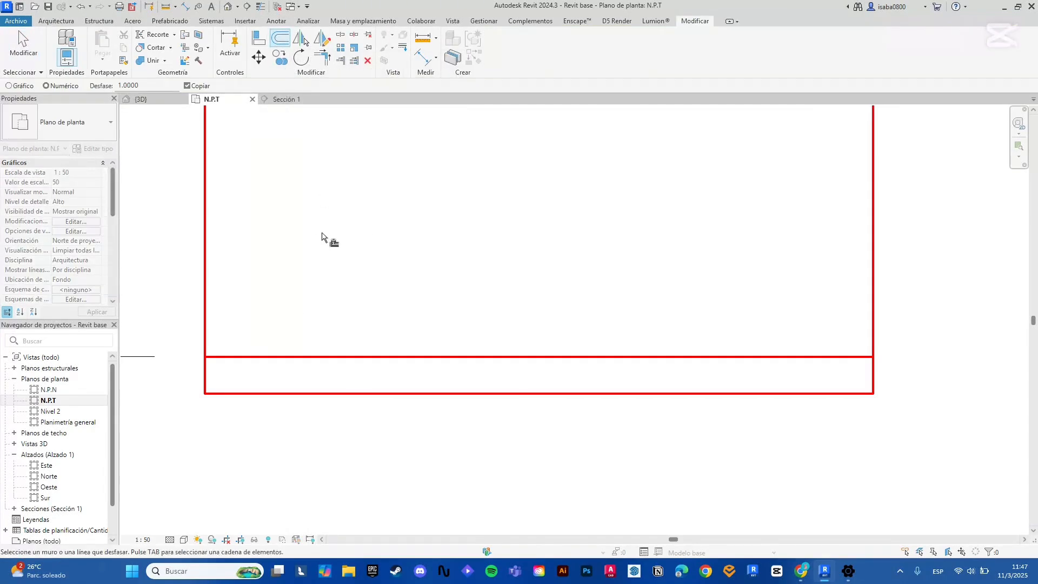
left_click(158, 83)
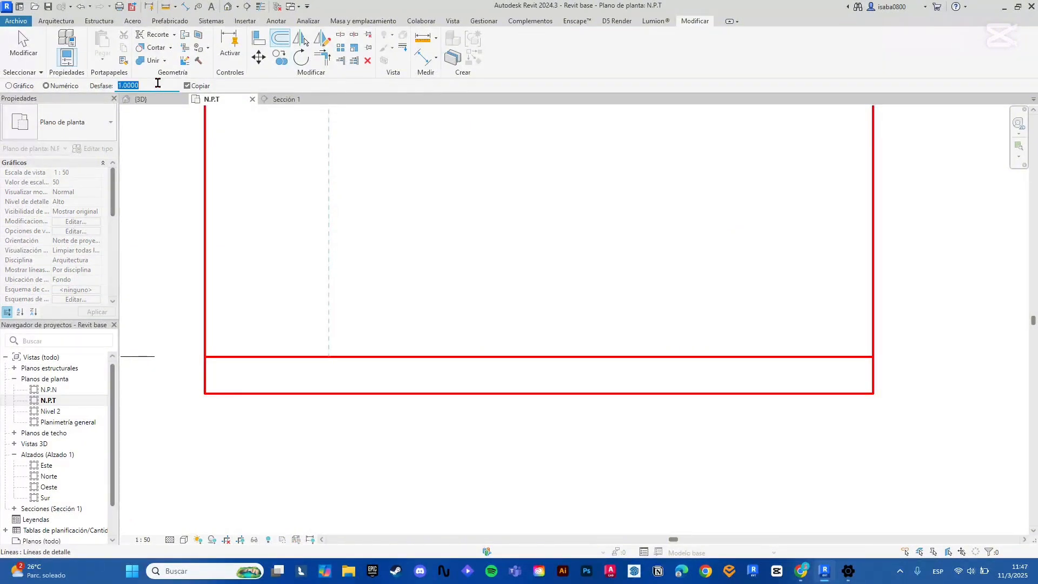
type(".01")
key("Return")
scroll(169, 366, "up", 2)
left_click(238, 364)
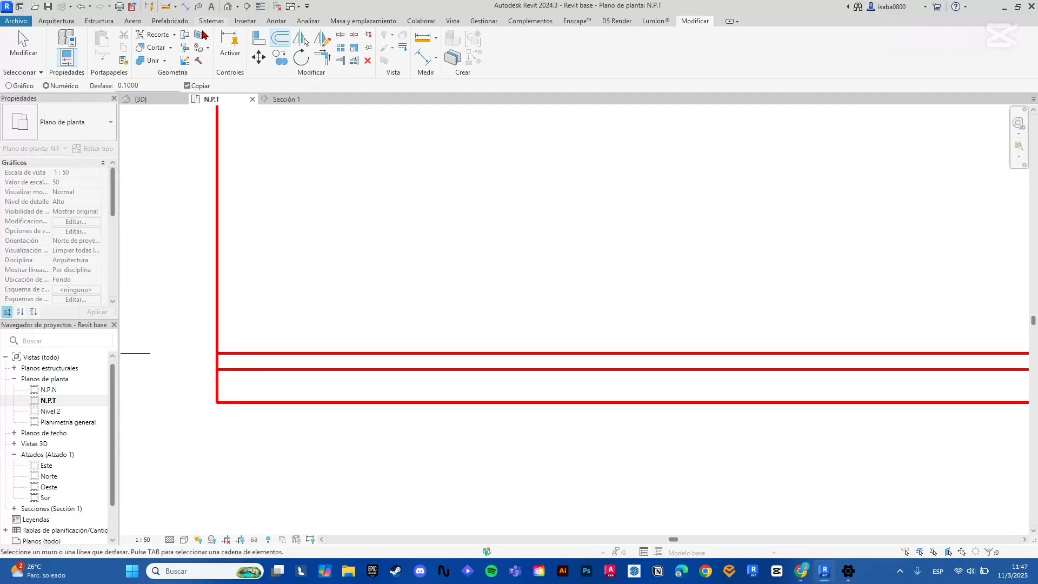
Offset copies of the thin rectangle's upper line 0.05 m to both sides and delete the copy lying above it
double_click(148, 84)
type(".05")
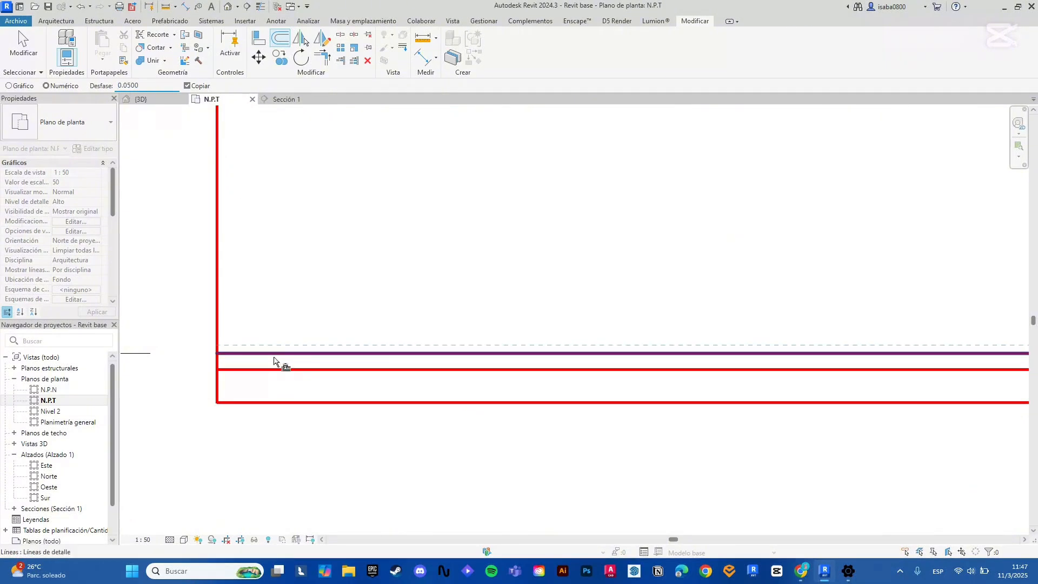
scroll(225, 361, "up", 2)
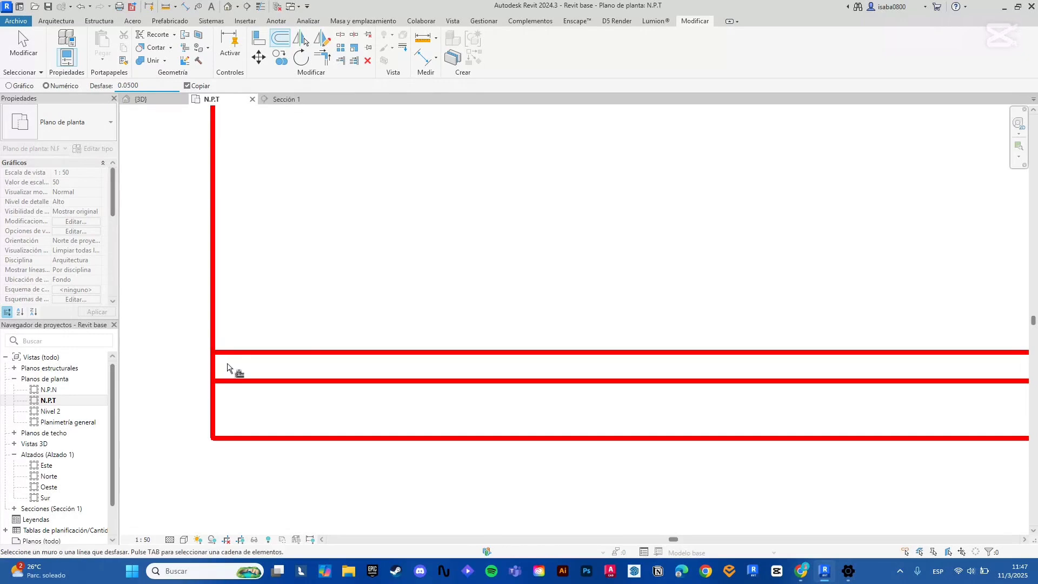
left_click(231, 356)
left_click(232, 361)
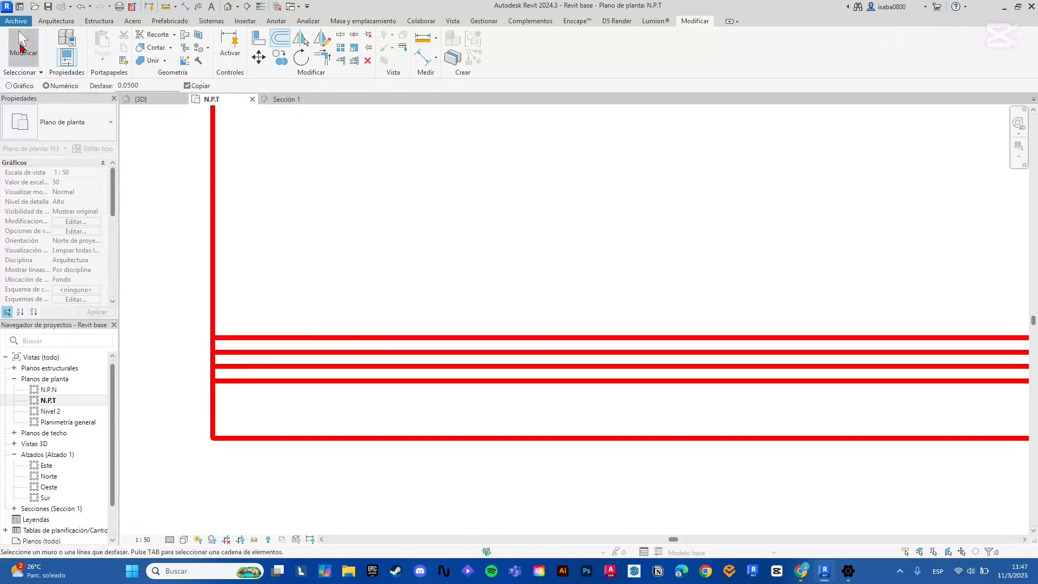
key("Escape")
left_click(249, 338)
key("Delete")
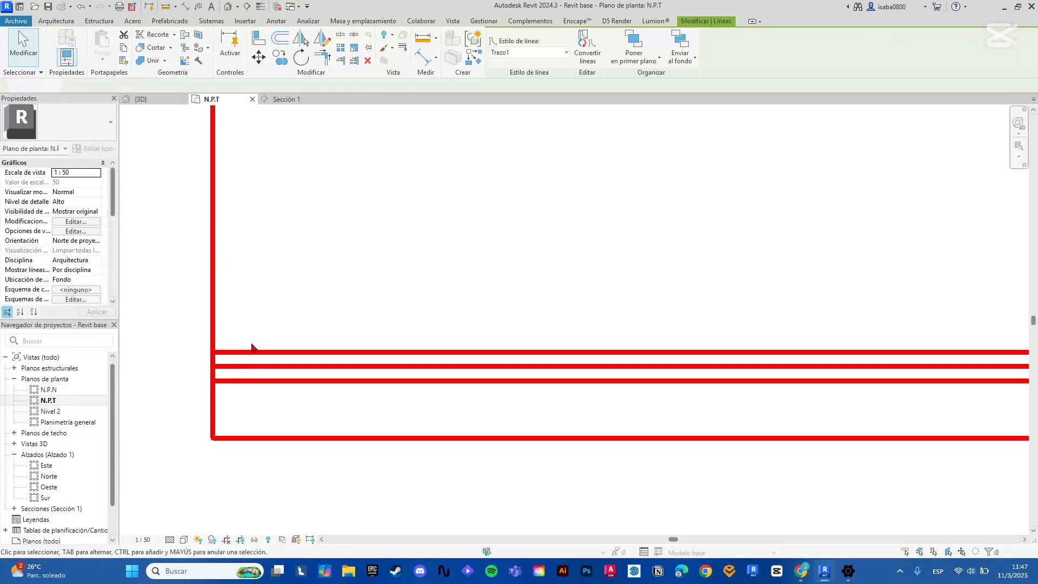
Examine the layer divisions drawn inside the thin lower rectangle, from the upper strips to the thick base strip
scroll(253, 349, "down", 2)
scroll(244, 400, "up", 4)
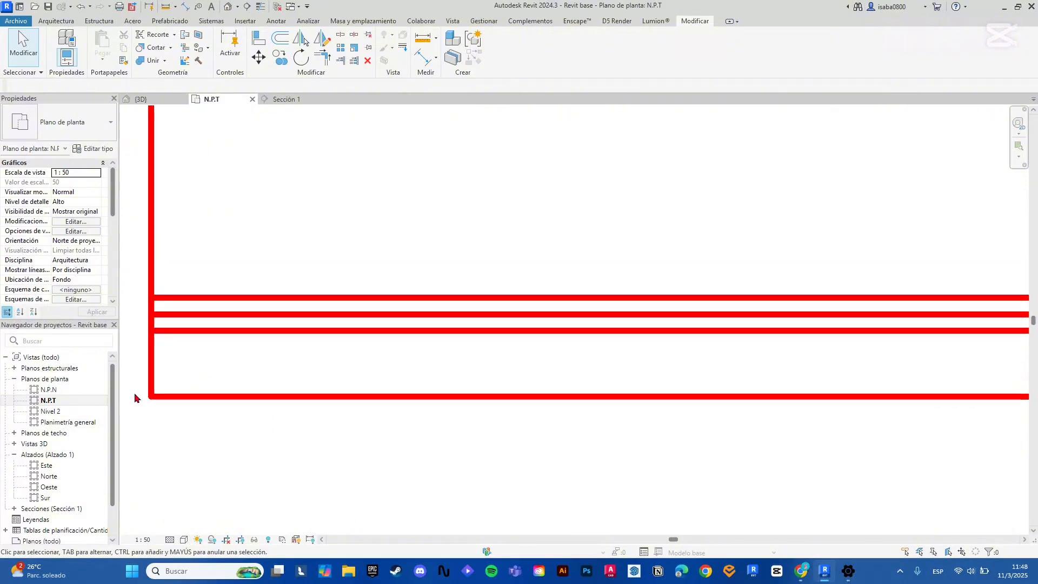
scroll(168, 329, "up", 2)
scroll(507, 384, "down", 4)
scroll(440, 396, "up", 3)
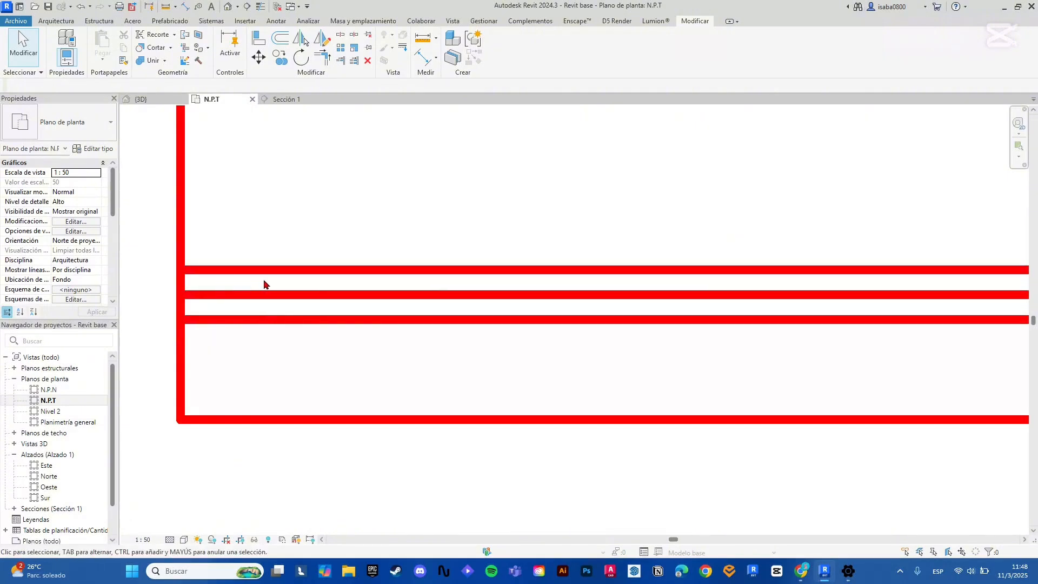
scroll(262, 274, "down", 3)
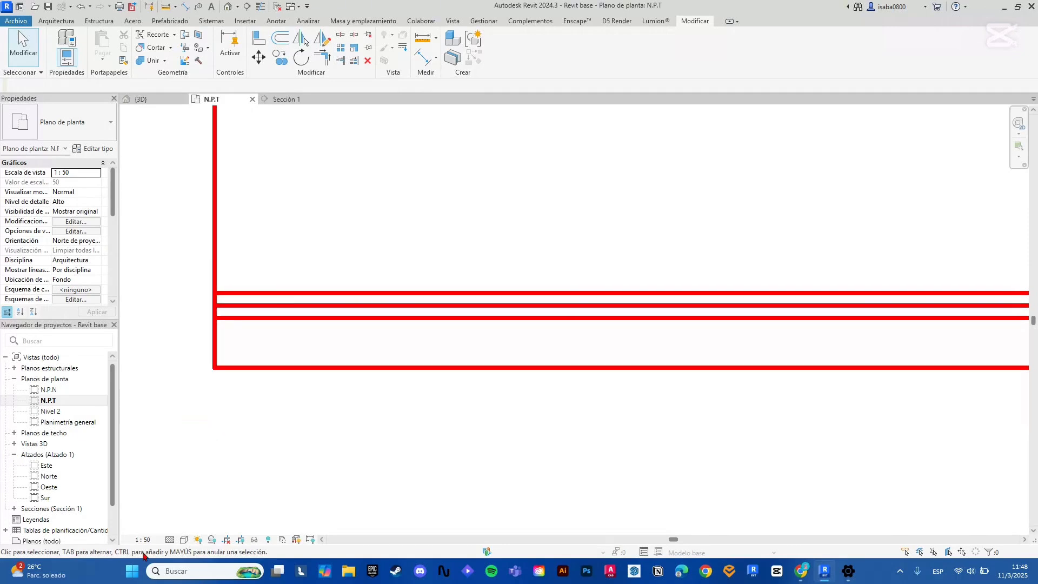
scroll(203, 485, "down", 2)
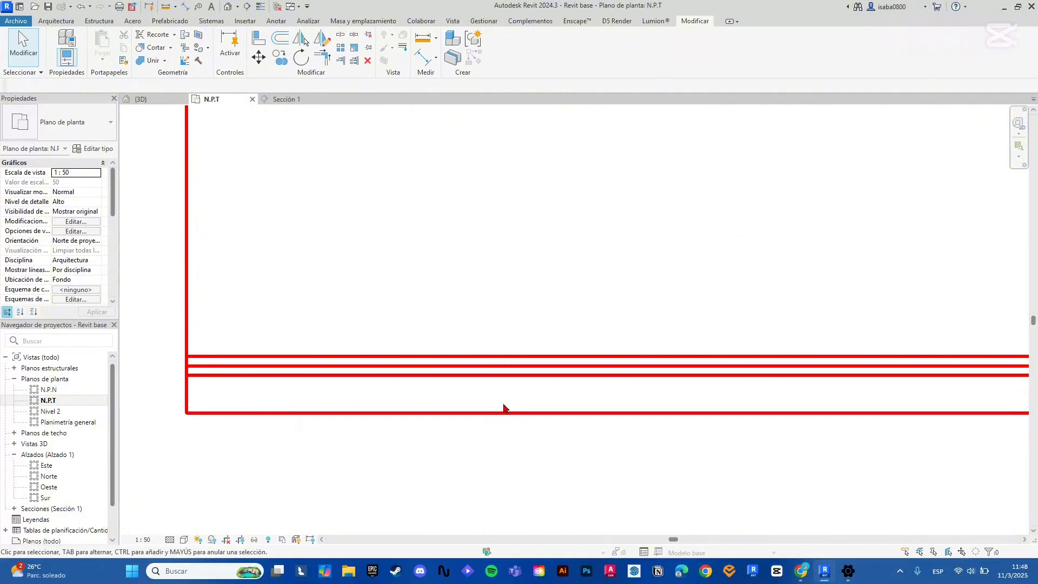
Delete the whole detail-line diagram beside the plan, including both rectangles and their inner layer lines
scroll(497, 416, "down", 5)
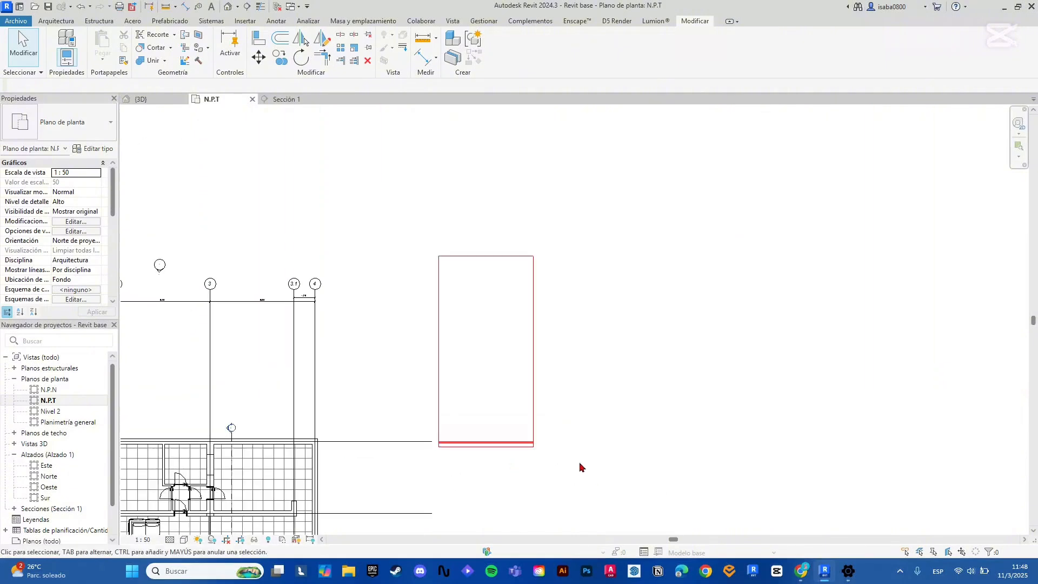
left_click_drag(579, 463, 482, 207)
key("Delete")
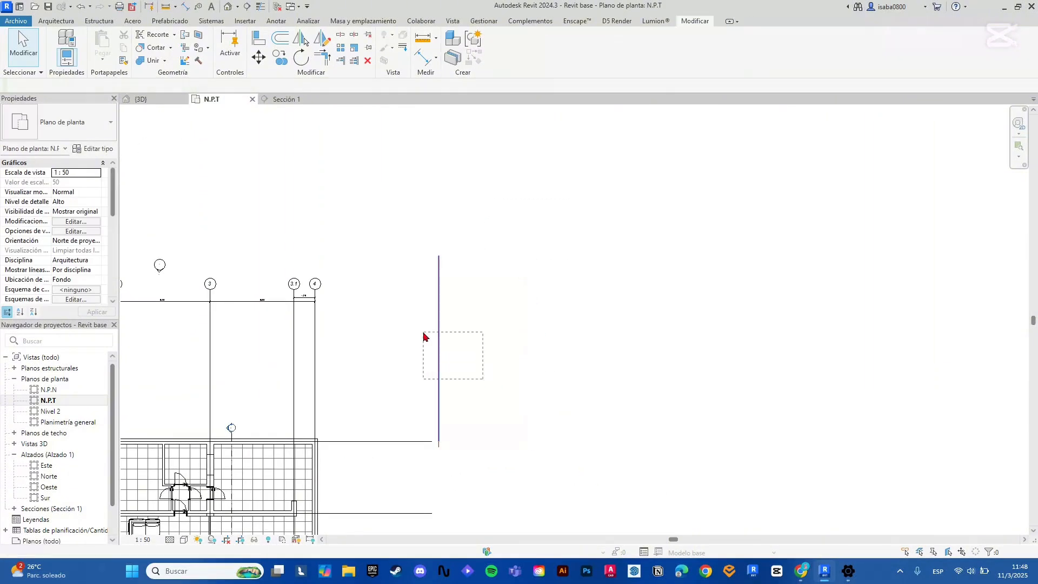
scroll(439, 432, "up", 3)
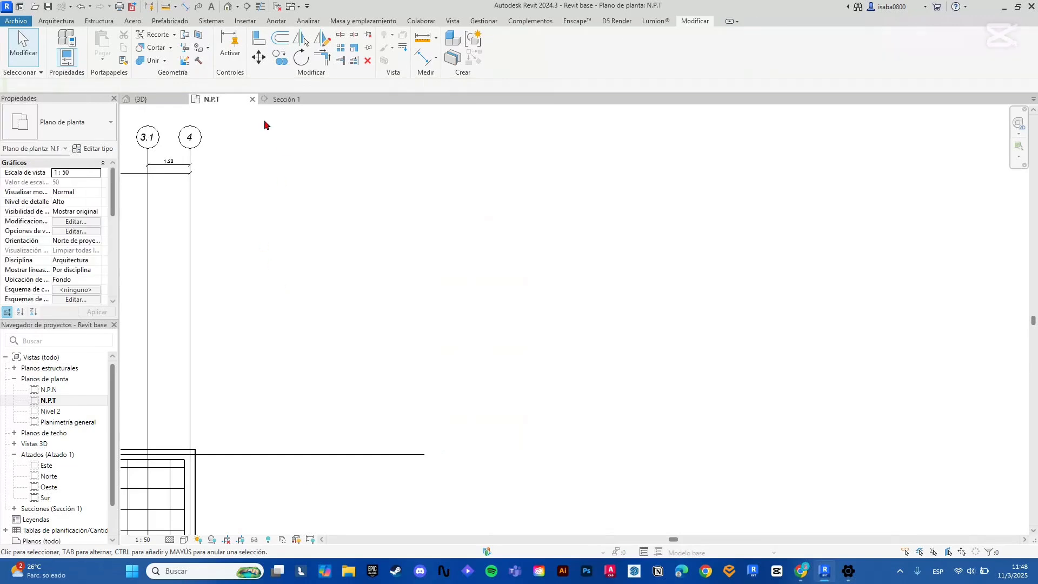
In the 3D view, open the layer structure of the Por defecto - 20 cm floor type and its structural layer's material
left_click(171, 102)
scroll(347, 255, "down", 3)
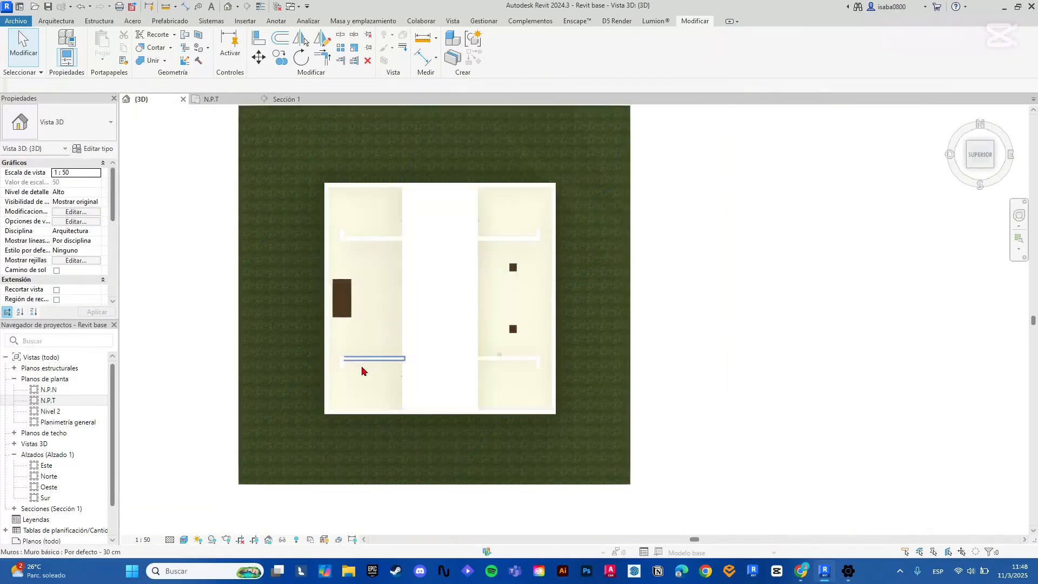
scroll(362, 291, "up", 3)
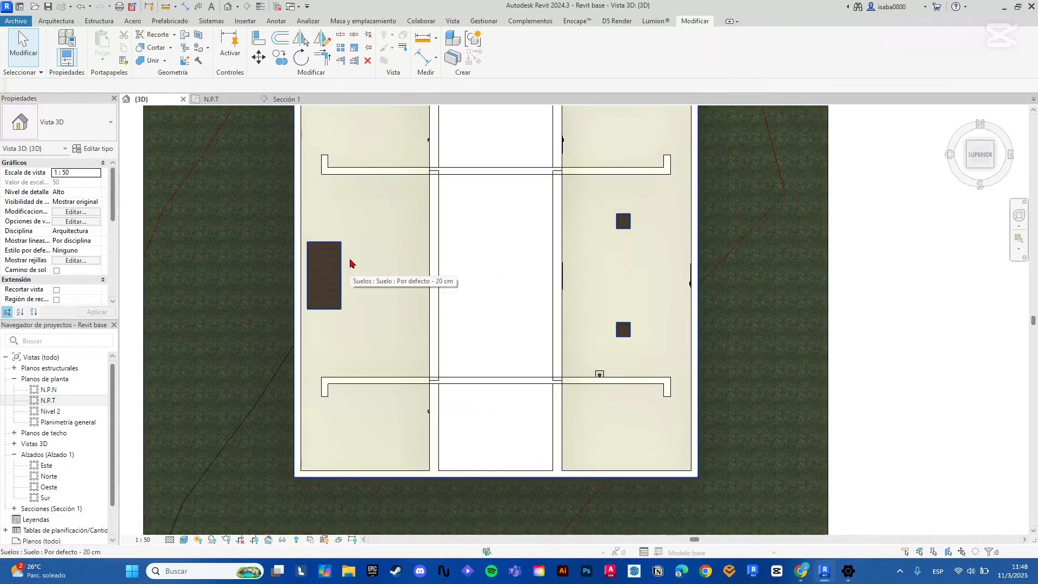
left_click(351, 263)
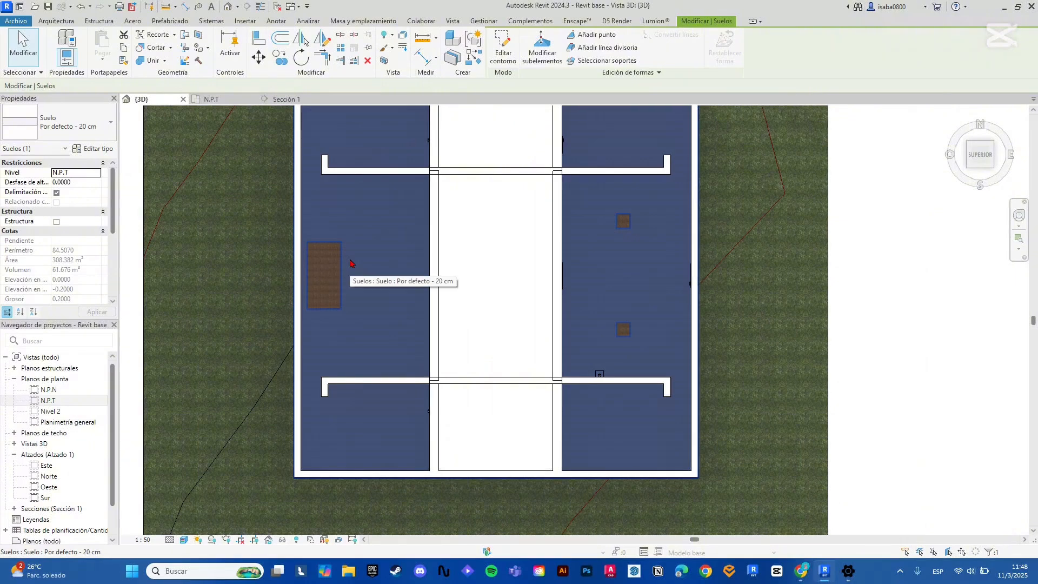
left_click(94, 148)
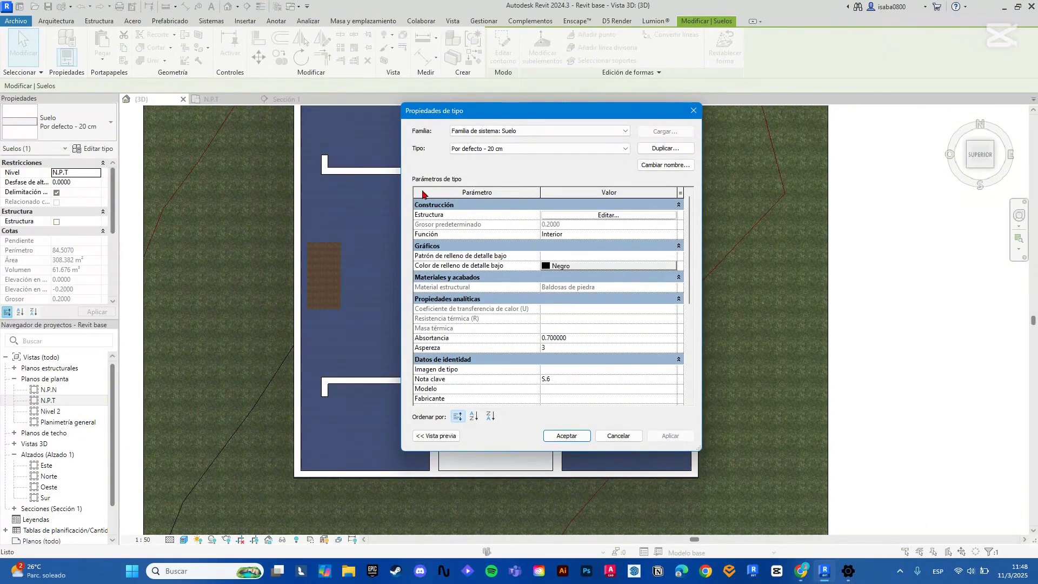
left_click(628, 222)
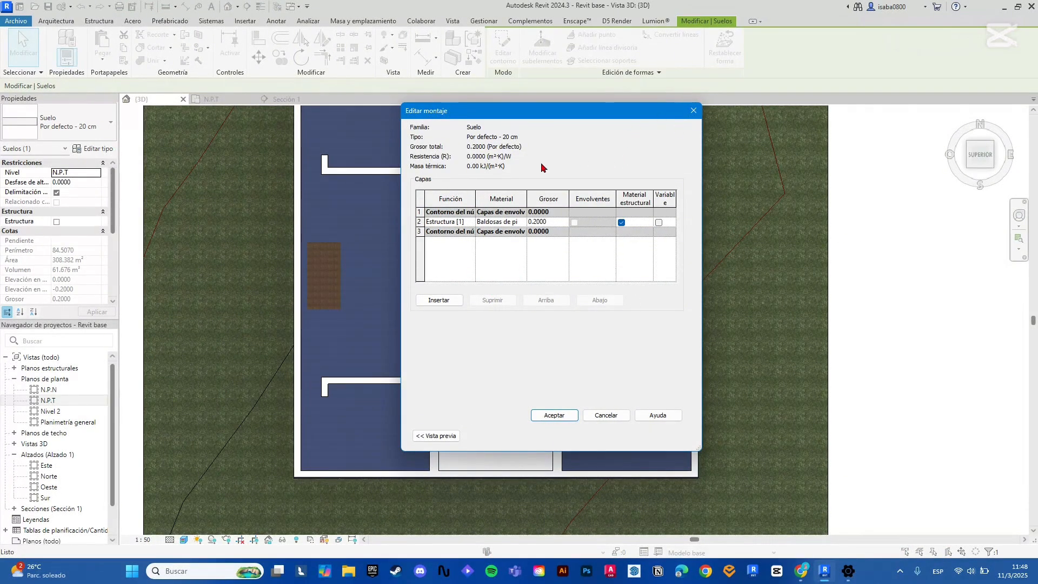
left_click(522, 222)
left_click(523, 223)
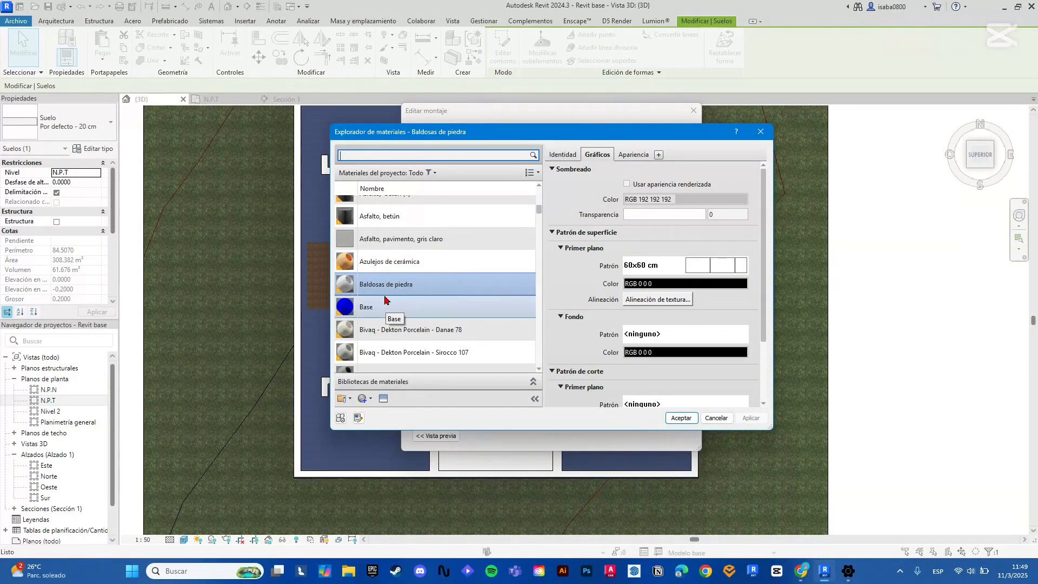
Review the identity data of the Baldosas de piedra material, including class, comments, keywords, product information and annotation fields
left_click(565, 154)
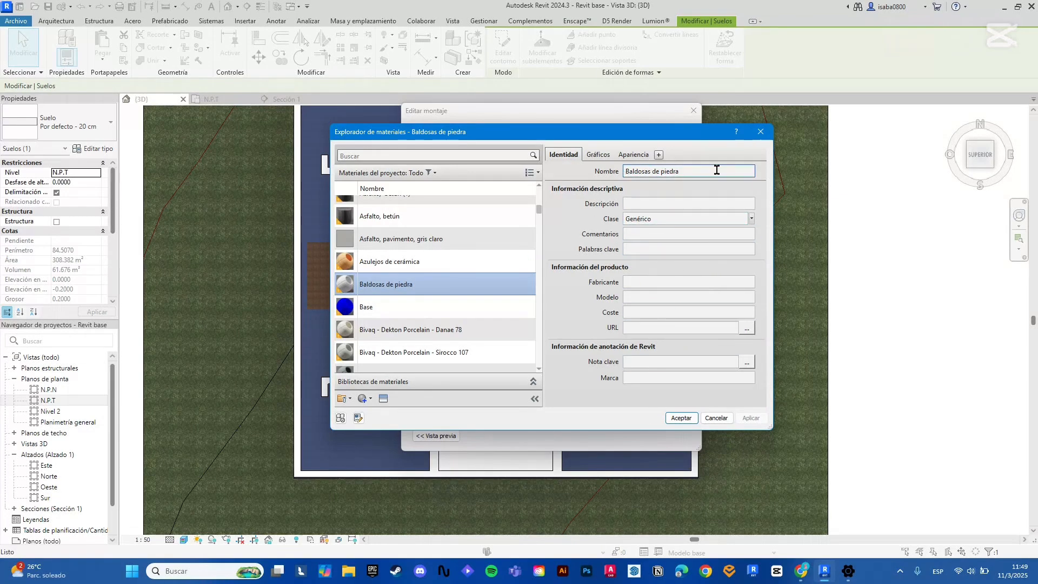
left_click(750, 220)
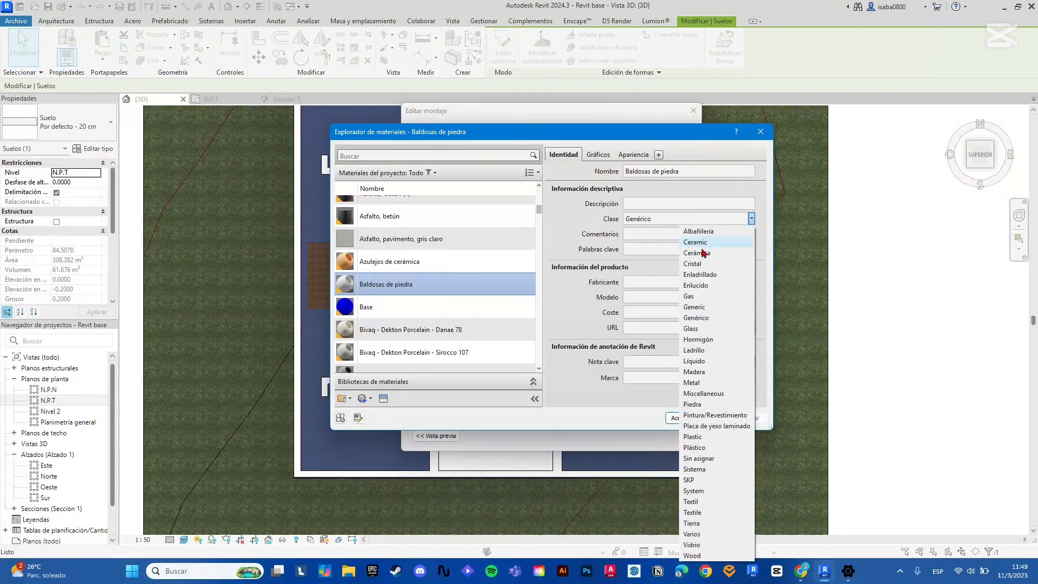
left_click(569, 216)
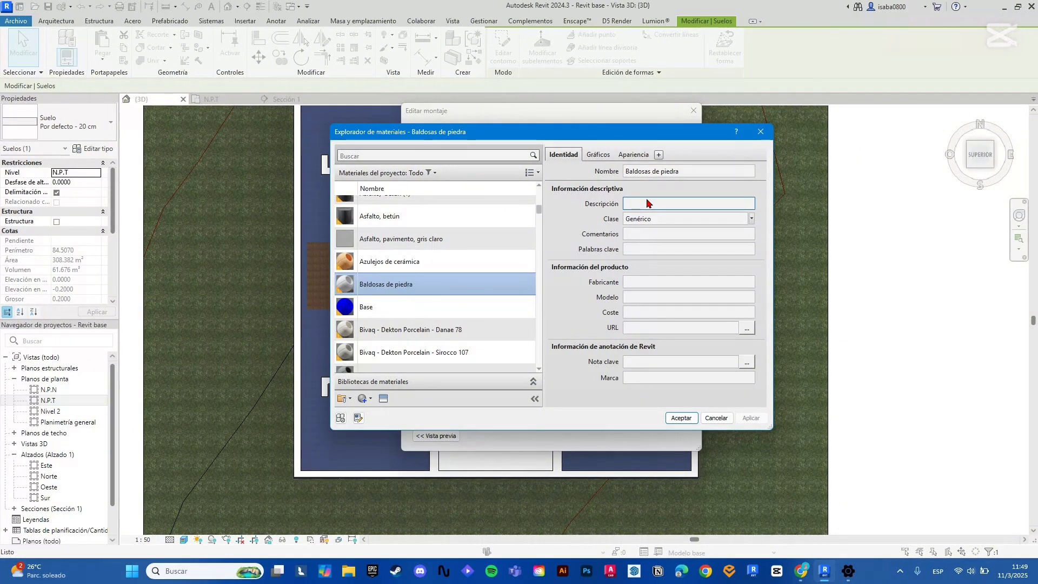
left_click(652, 236)
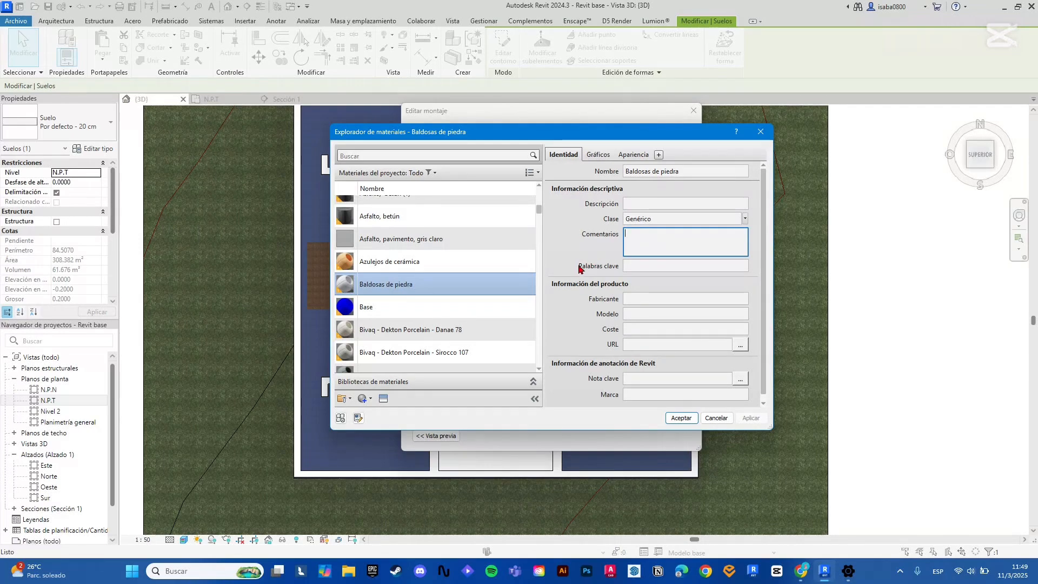
left_click(679, 261)
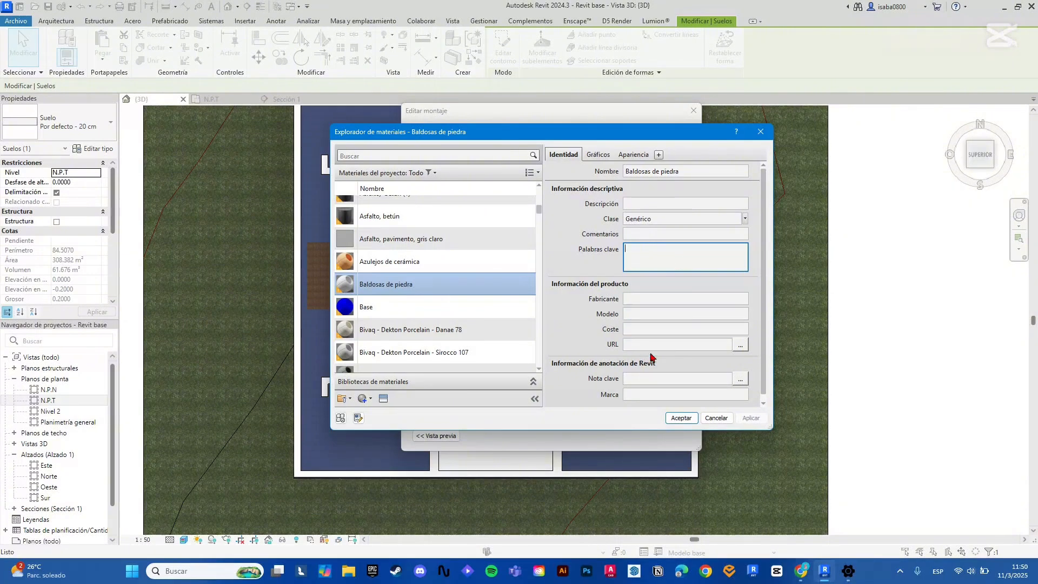
scroll(662, 357, "down", 1)
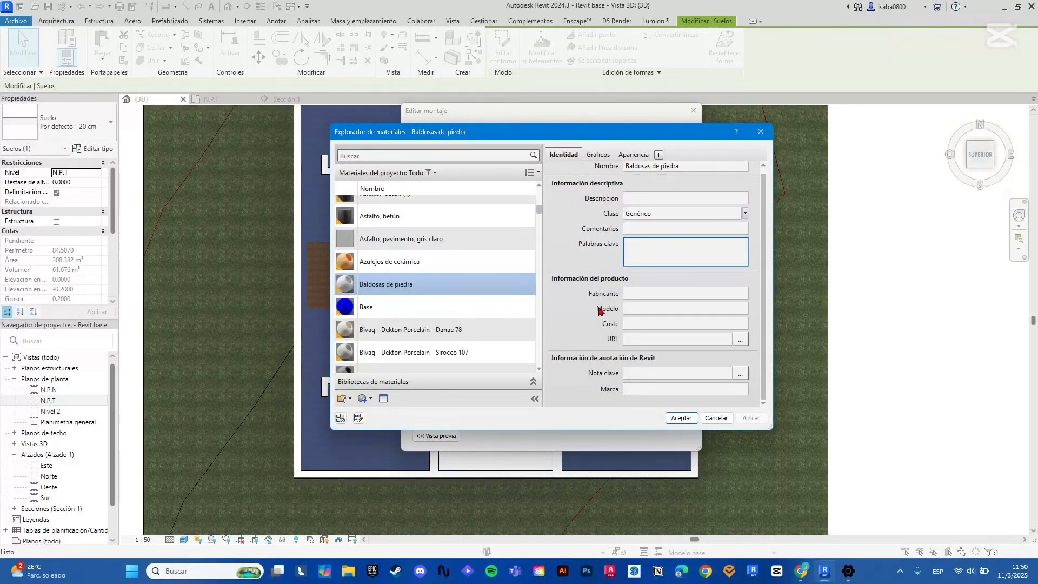
scroll(599, 310, "up", 1)
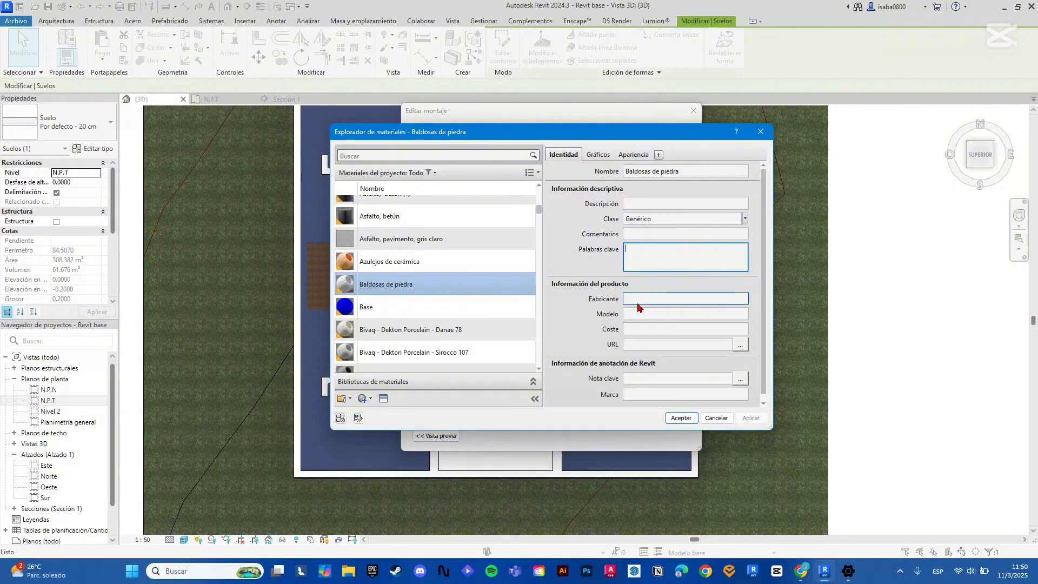
Review the graphics settings of the Baldosas de piedra material, including shading colour, transparency, surface pattern and cut pattern
left_click(596, 154)
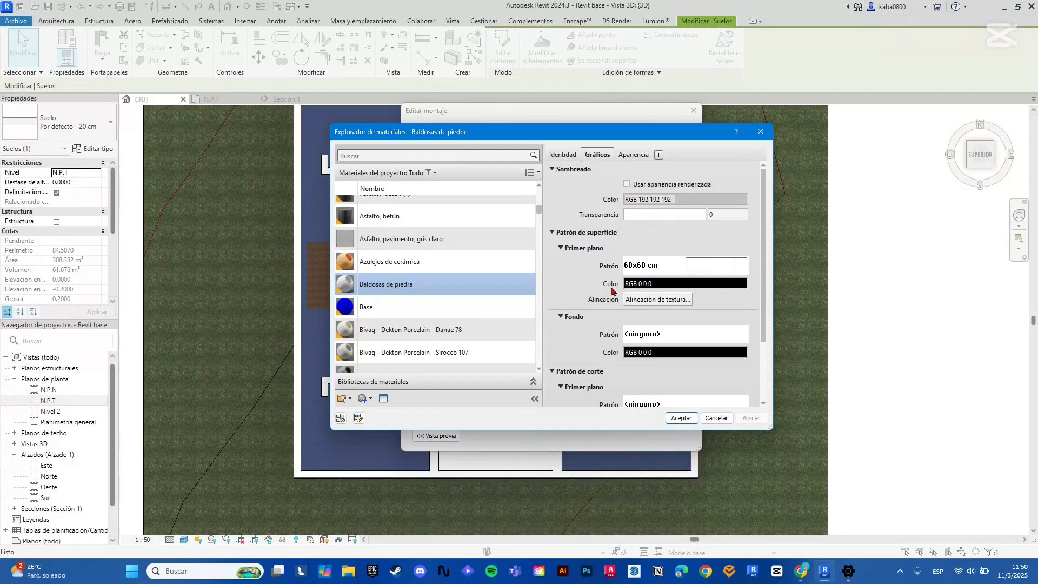
scroll(604, 234, "down", 2)
scroll(625, 341, "up", 2)
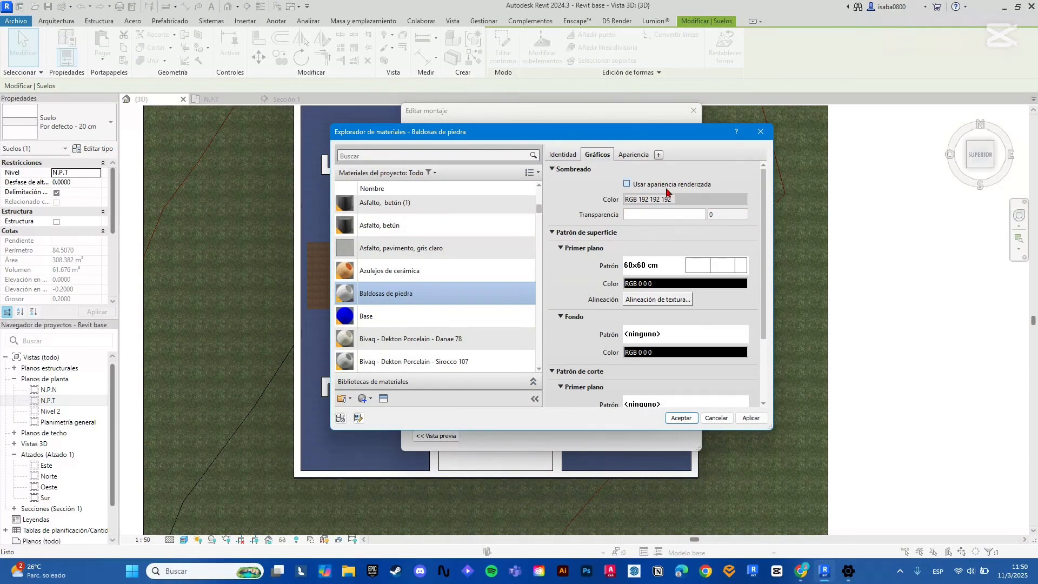
left_click(673, 213)
left_click(650, 200)
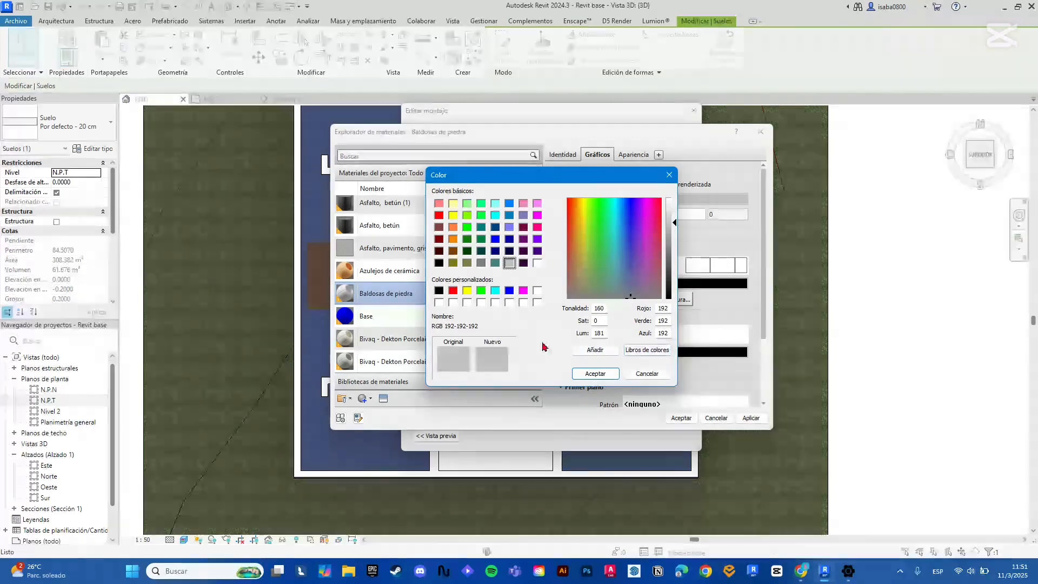
left_click(669, 174)
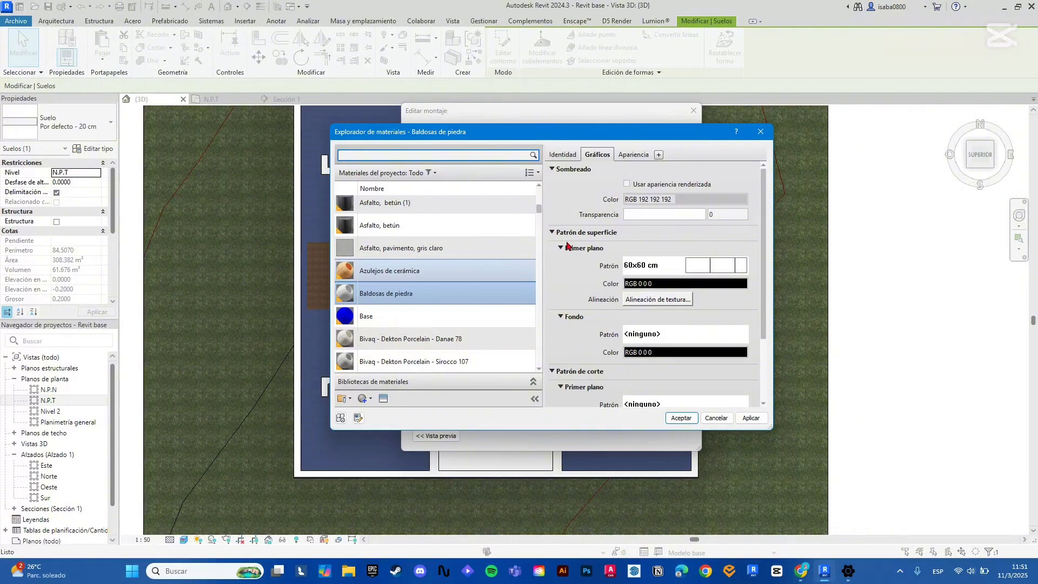
left_click(552, 232)
left_click(552, 233)
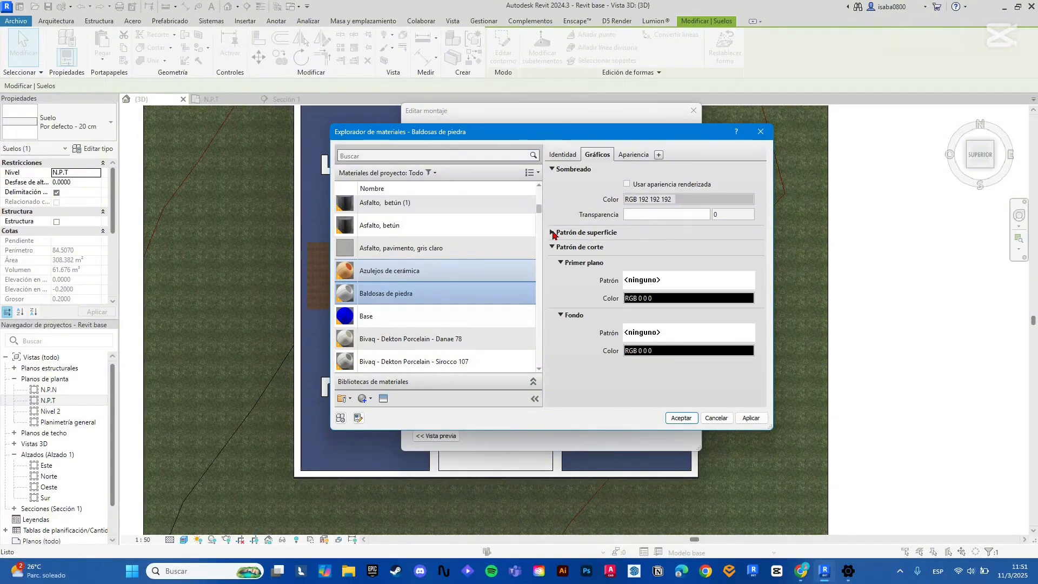
Set the foreground surface pattern of the Baldosas de piedra material to the Madera model pattern
left_click(552, 233)
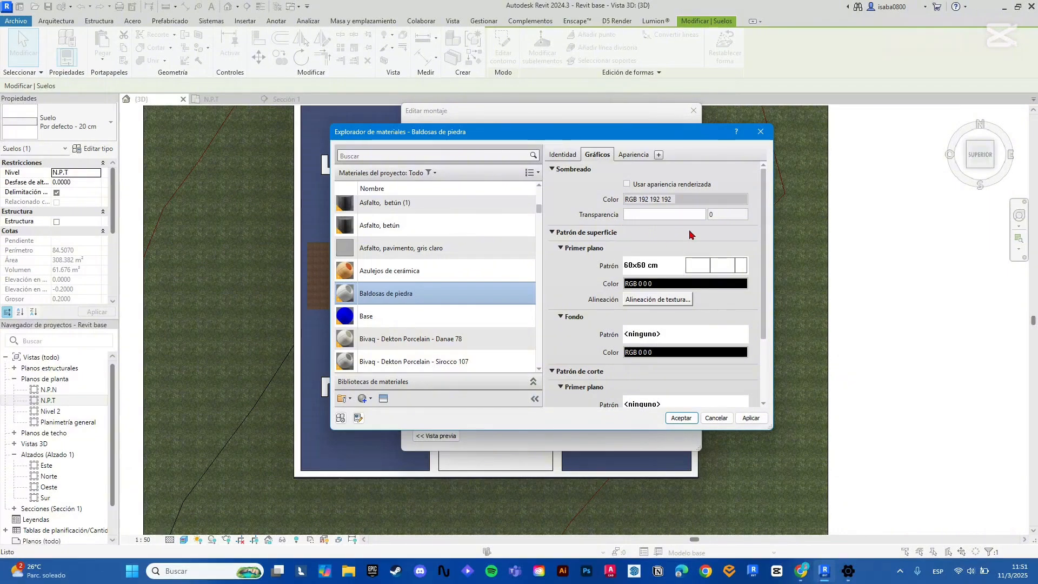
left_click(690, 267)
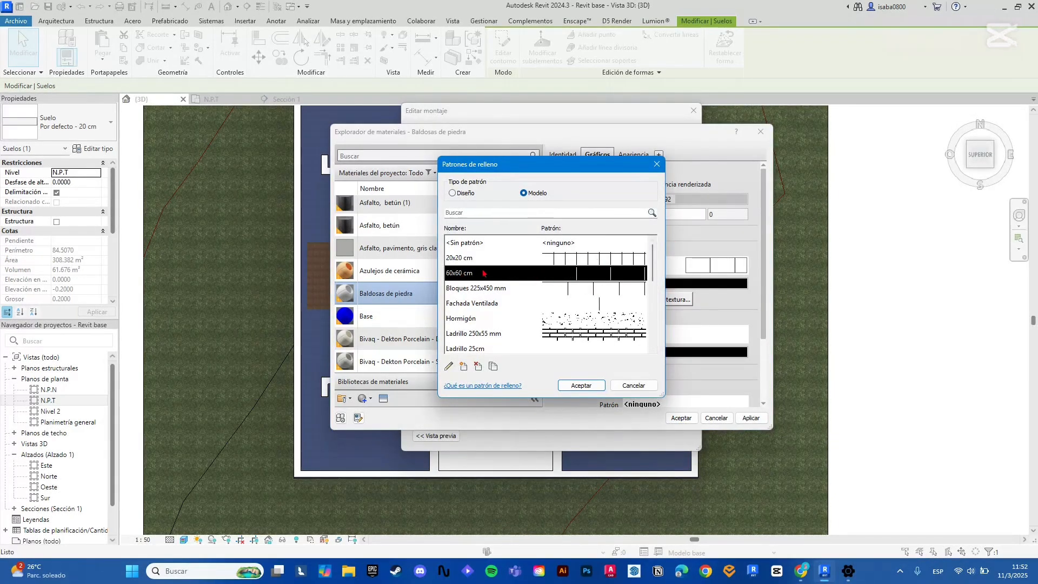
scroll(590, 342, "down", 2)
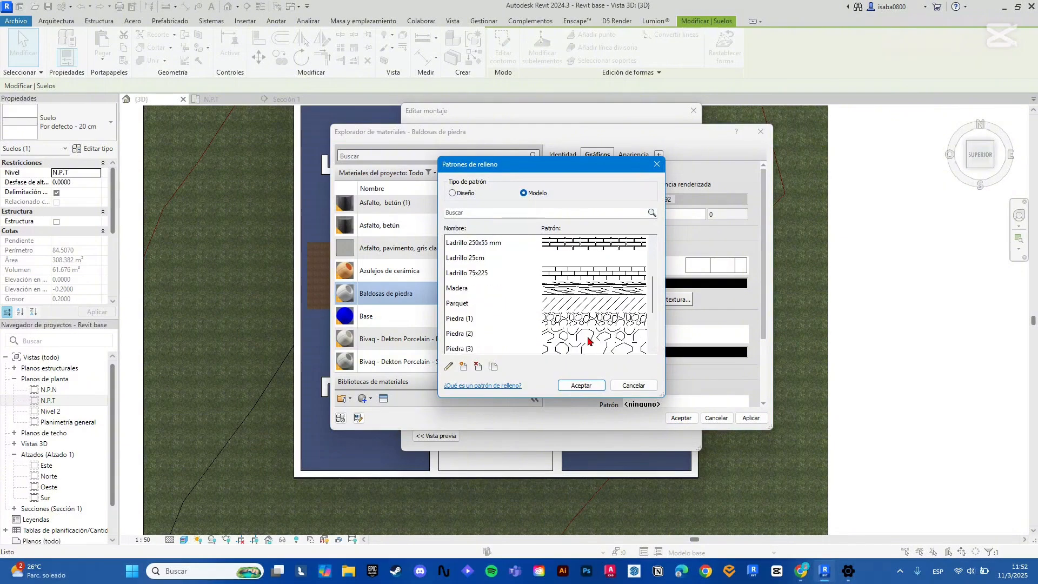
scroll(590, 341, "up", 2)
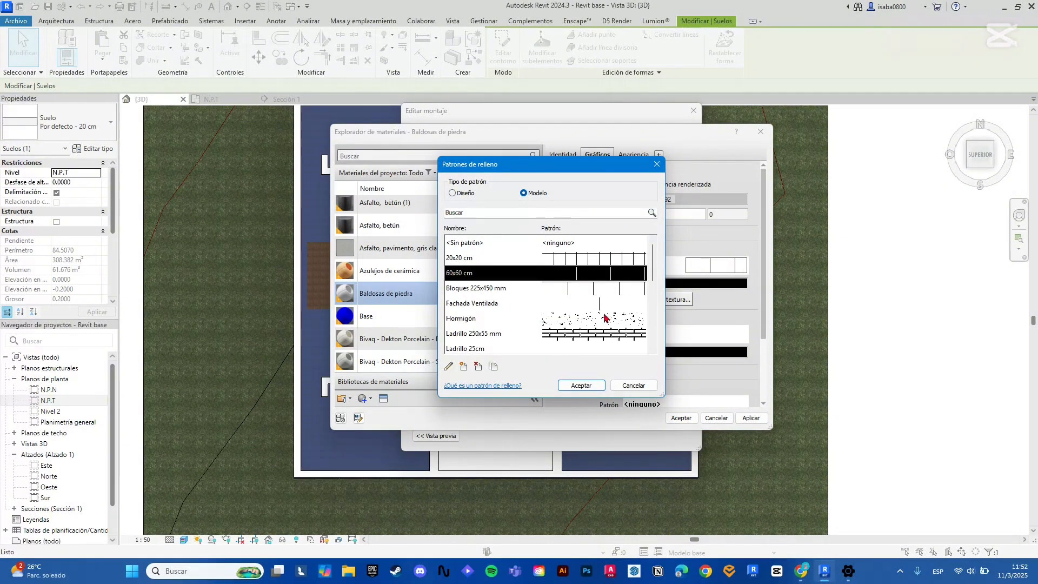
scroll(603, 322, "down", 3)
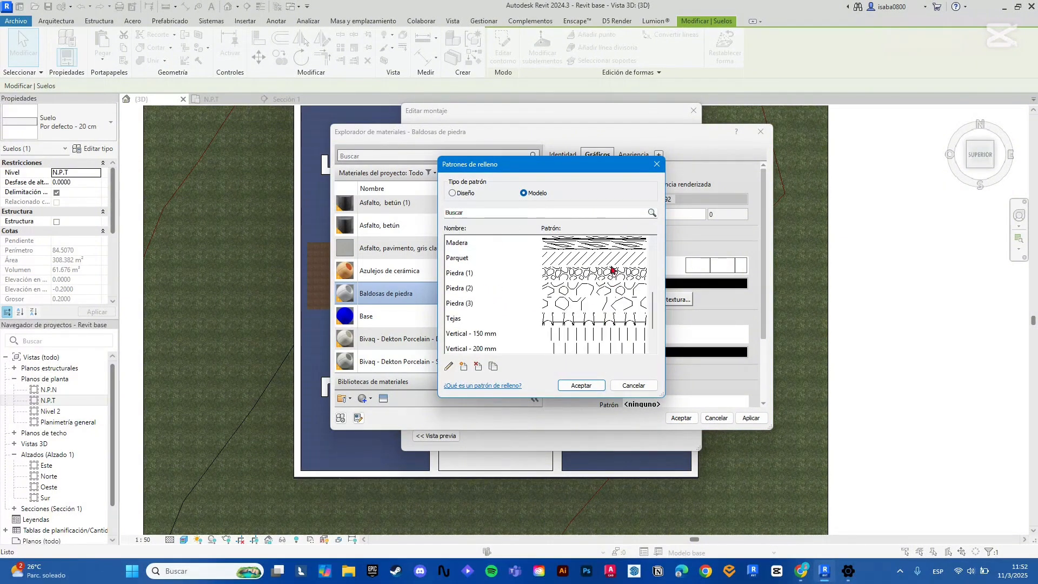
scroll(519, 290, "down", 1)
scroll(599, 280, "up", 5)
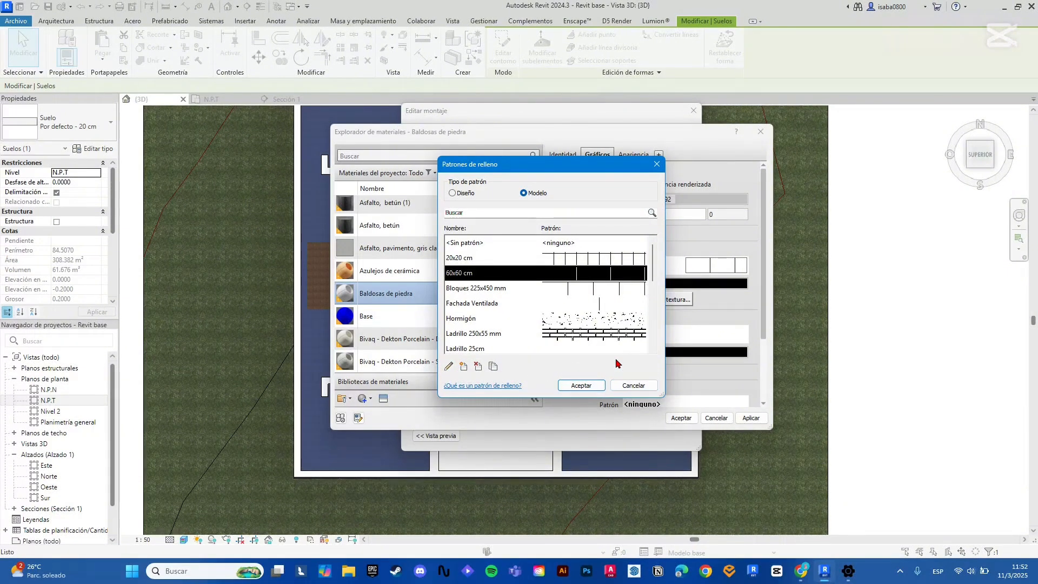
left_click(594, 321)
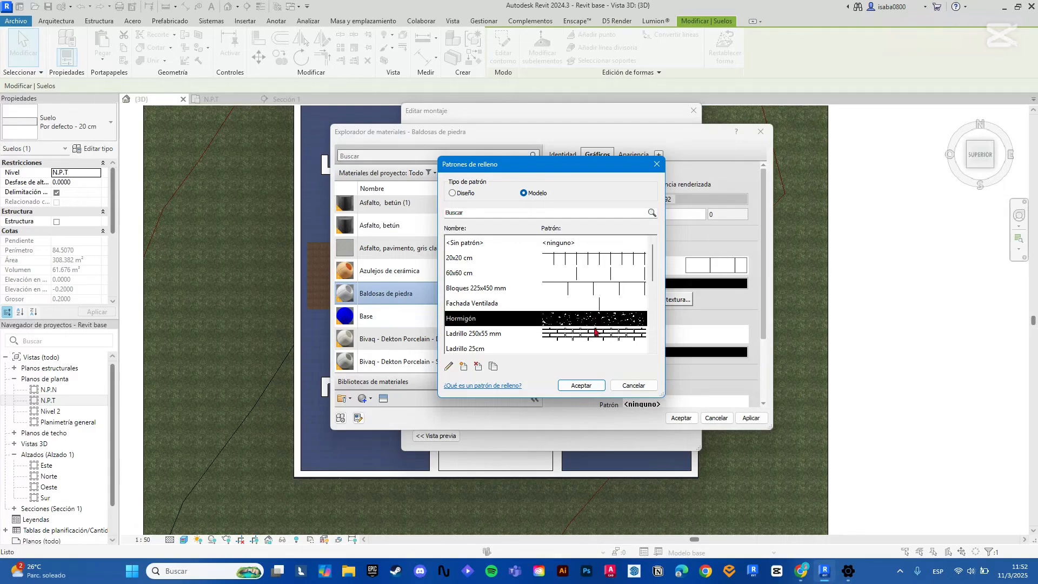
scroll(594, 331, "down", 2)
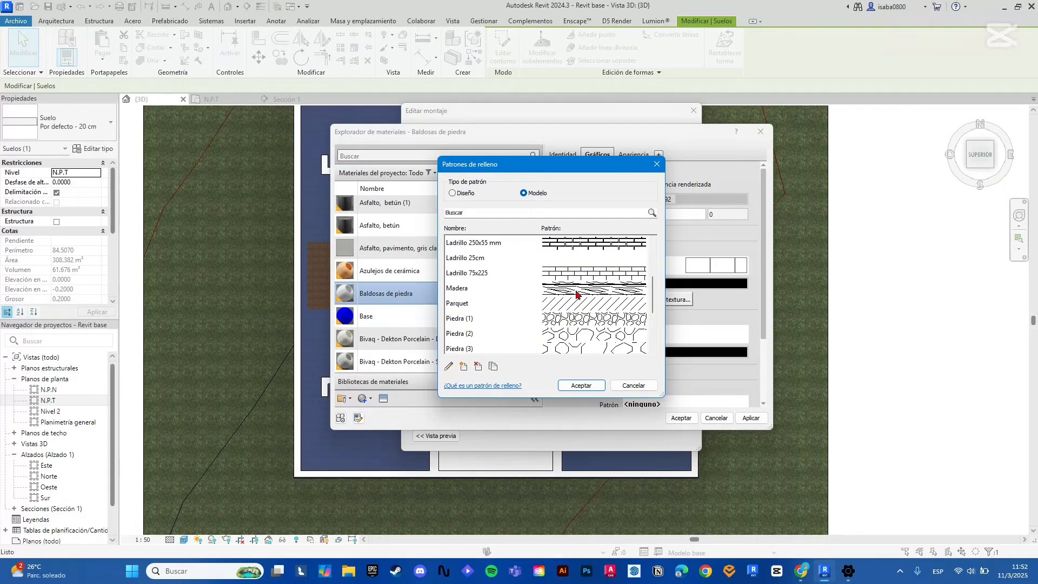
left_click(577, 294)
left_click(579, 385)
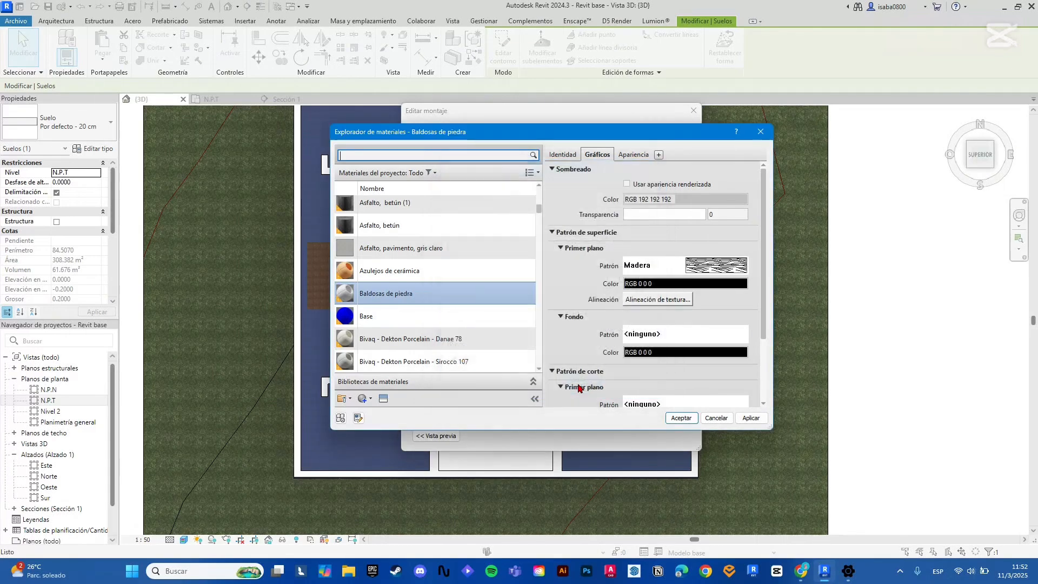
View the texture alignment of the material's foreground surface pattern and close it without adjusting anything
scroll(654, 318, "down", 1)
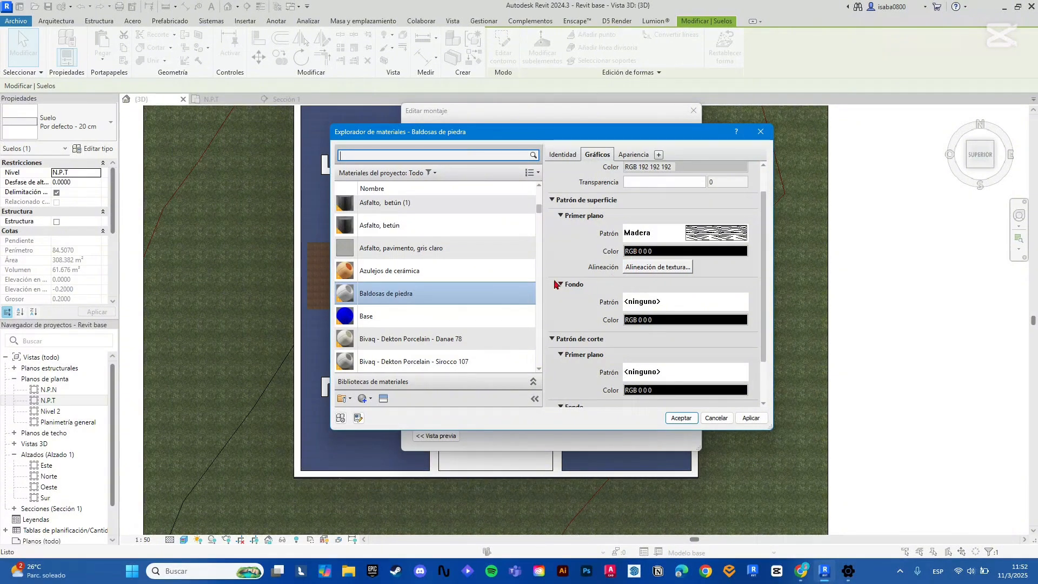
left_click(628, 267)
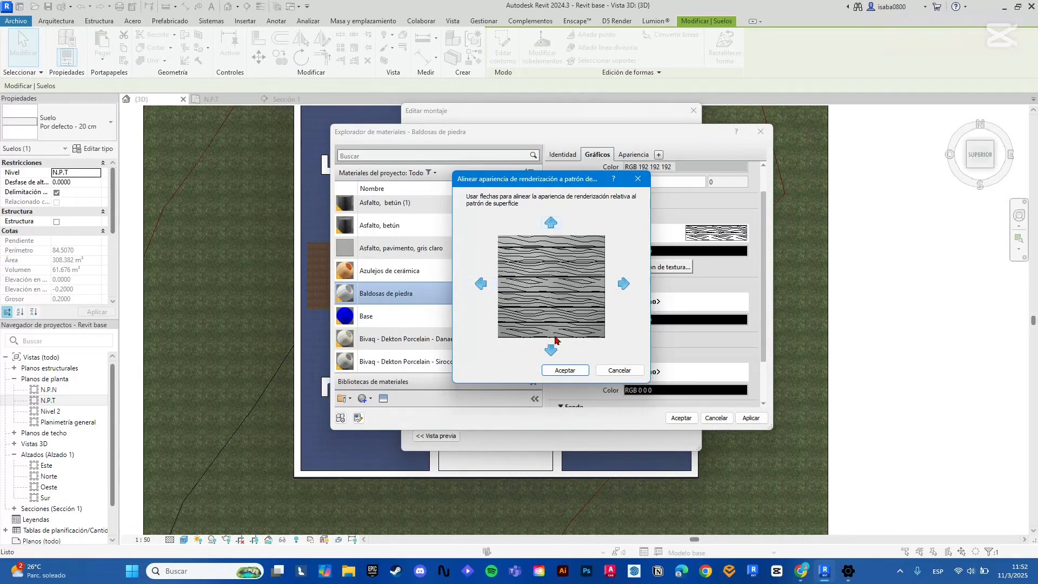
left_click(638, 178)
scroll(652, 289, "down", 1)
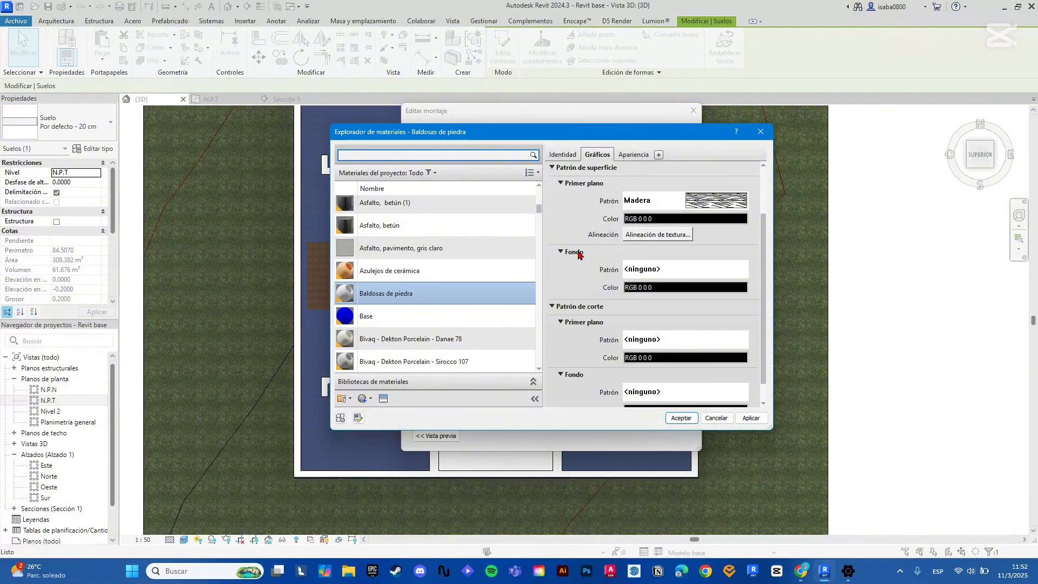
Set the foreground cut pattern of the Baldosas de piedra material to the Madera - Acabado drafting pattern
scroll(578, 254, "down", 1)
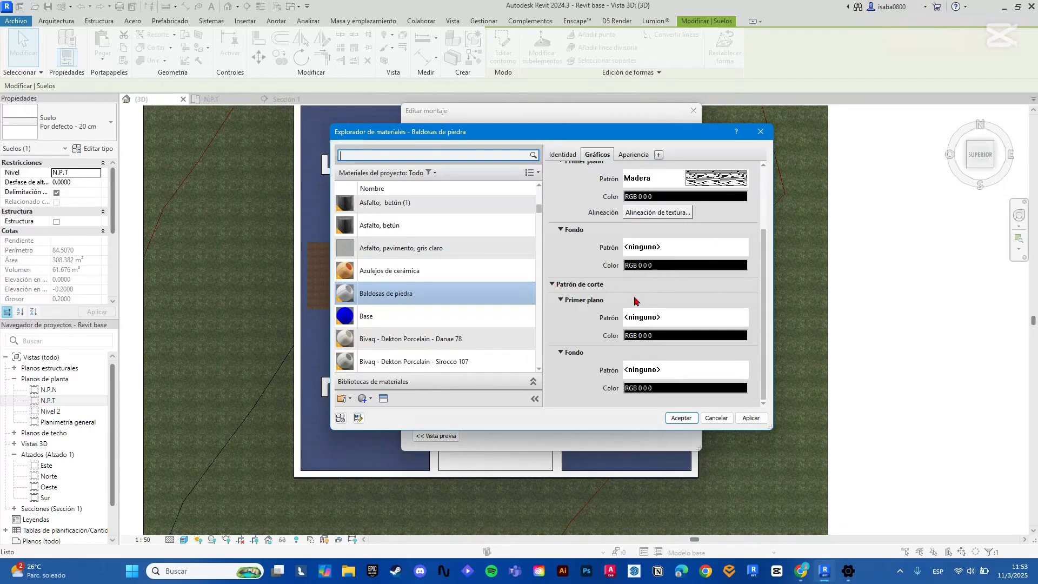
left_click(655, 320)
scroll(615, 307, "down", 7)
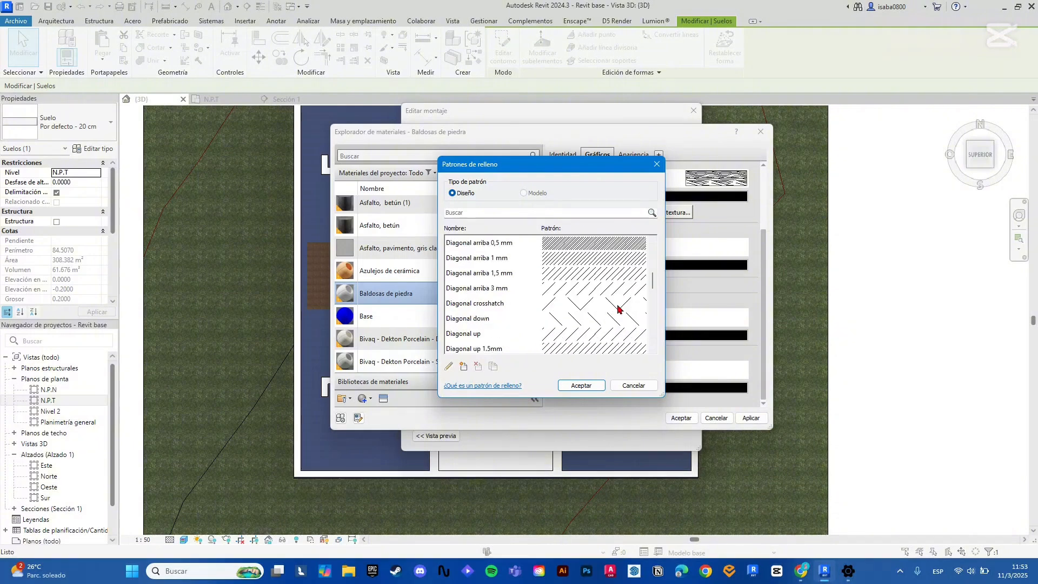
scroll(618, 304, "down", 2)
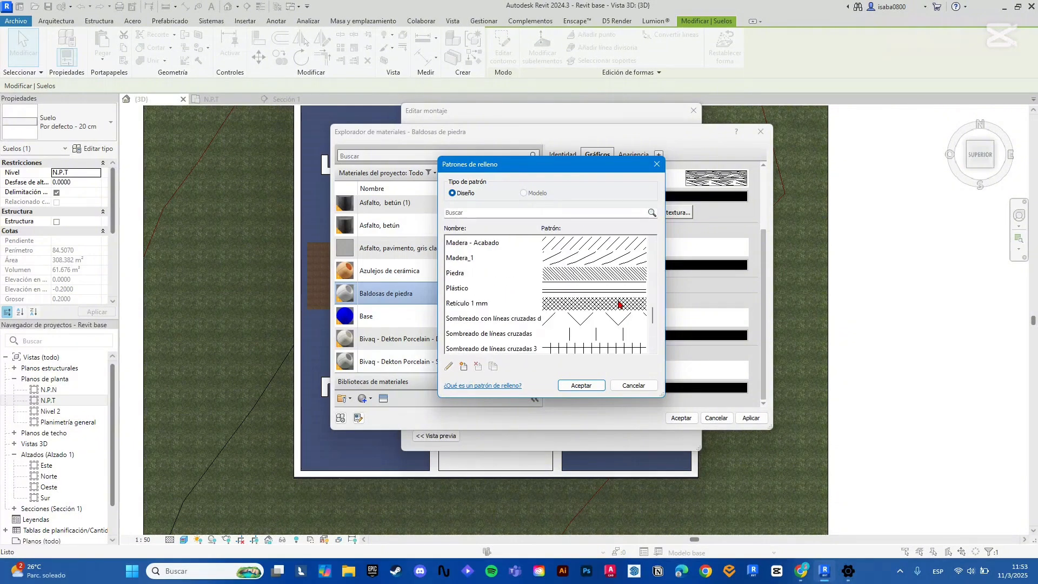
left_click(565, 243)
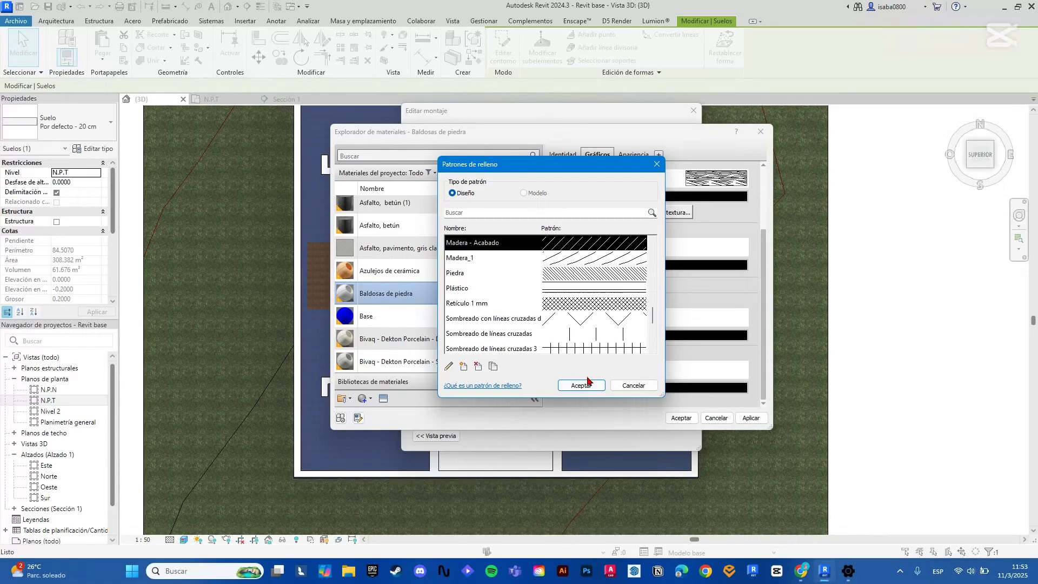
left_click(581, 385)
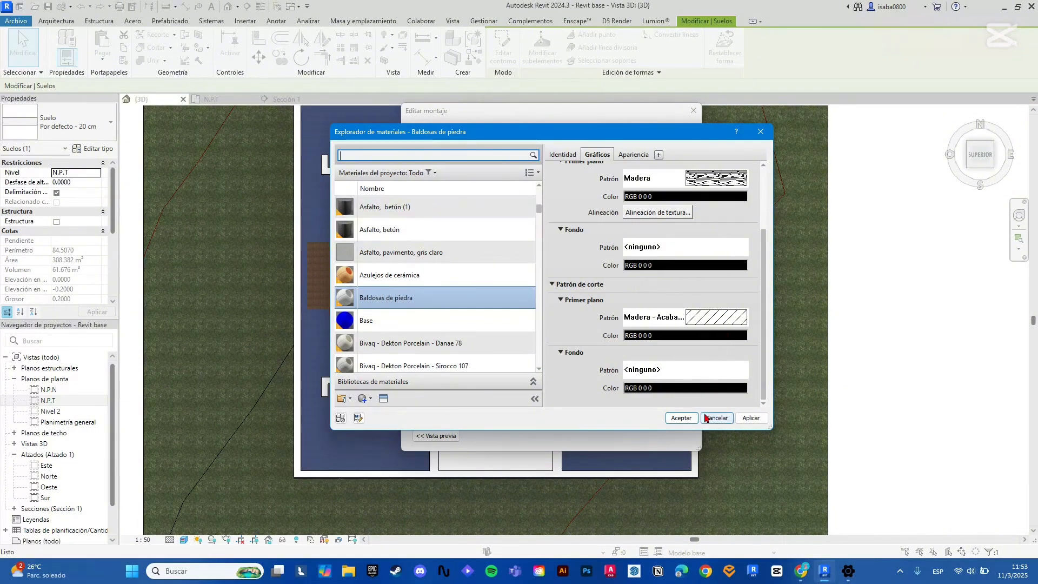
Review the generic appearance settings of the Baldosas de piedra material, including the available colour choices
scroll(720, 330, "up", 3)
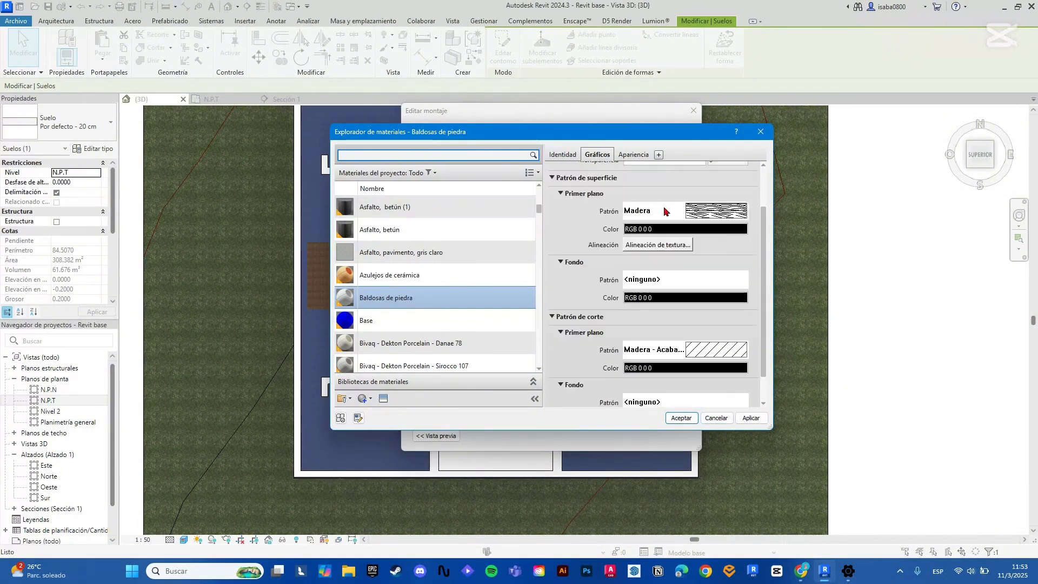
left_click(634, 155)
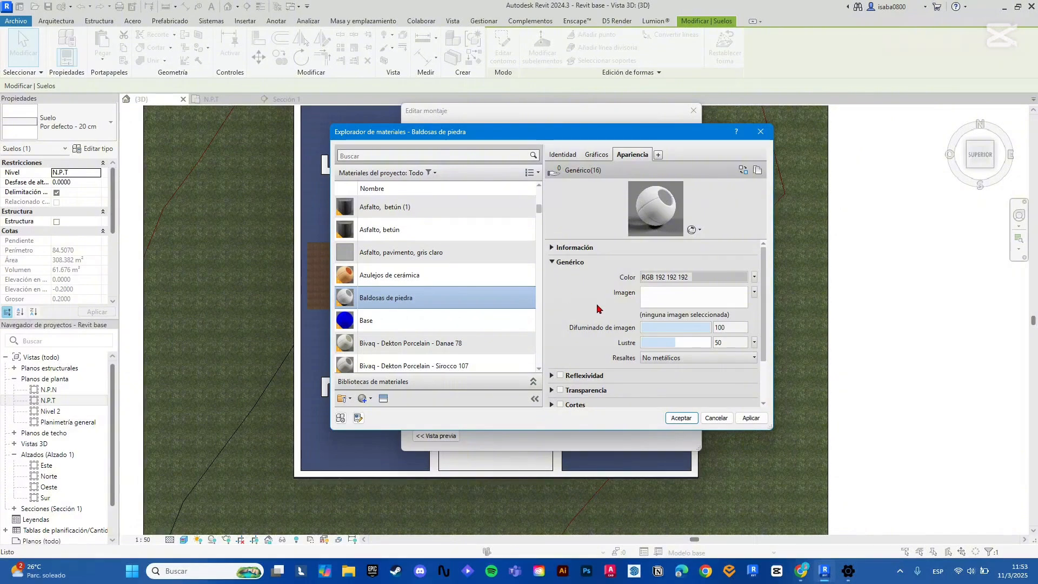
scroll(600, 311, "down", 2)
scroll(609, 319, "up", 2)
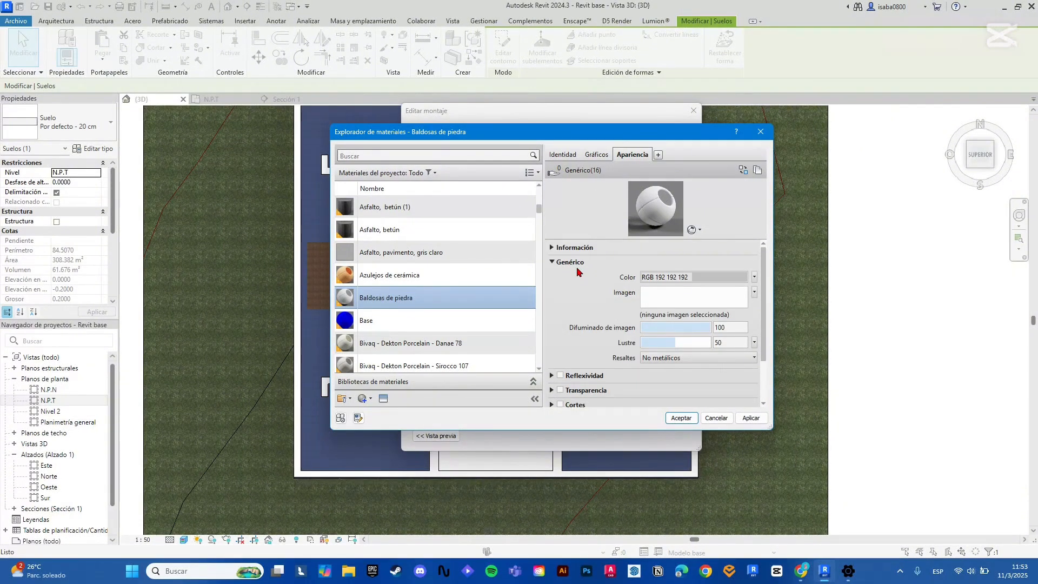
left_click(738, 276)
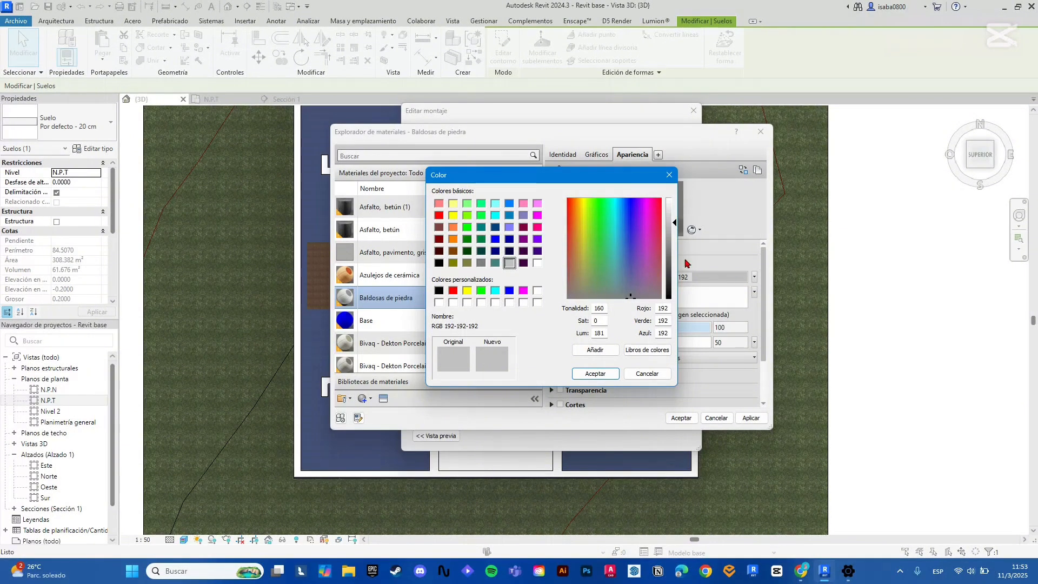
left_click(669, 175)
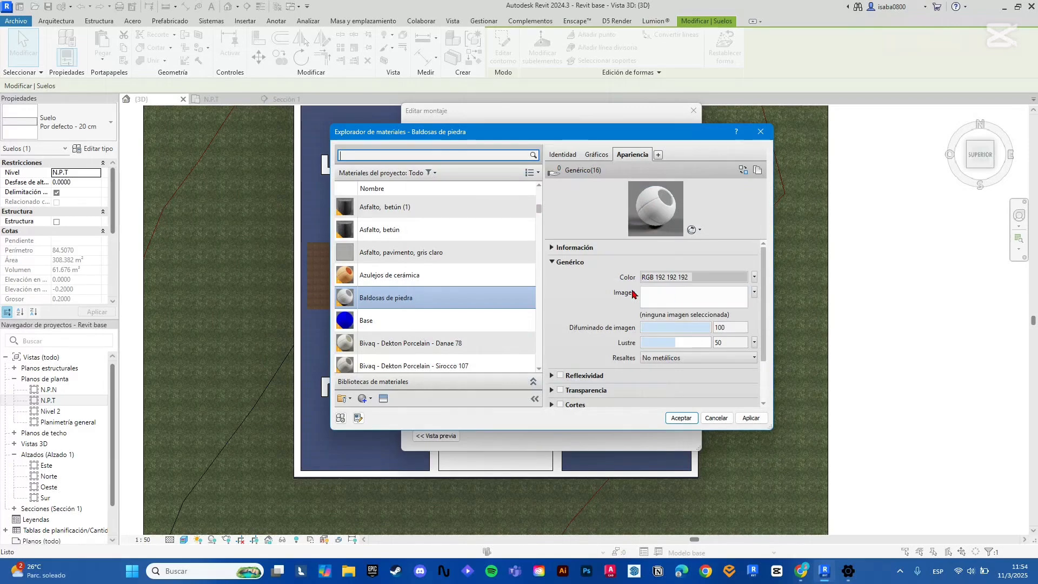
Look through the image files available for the material's generic appearance and close the selection without choosing one
left_click(733, 300)
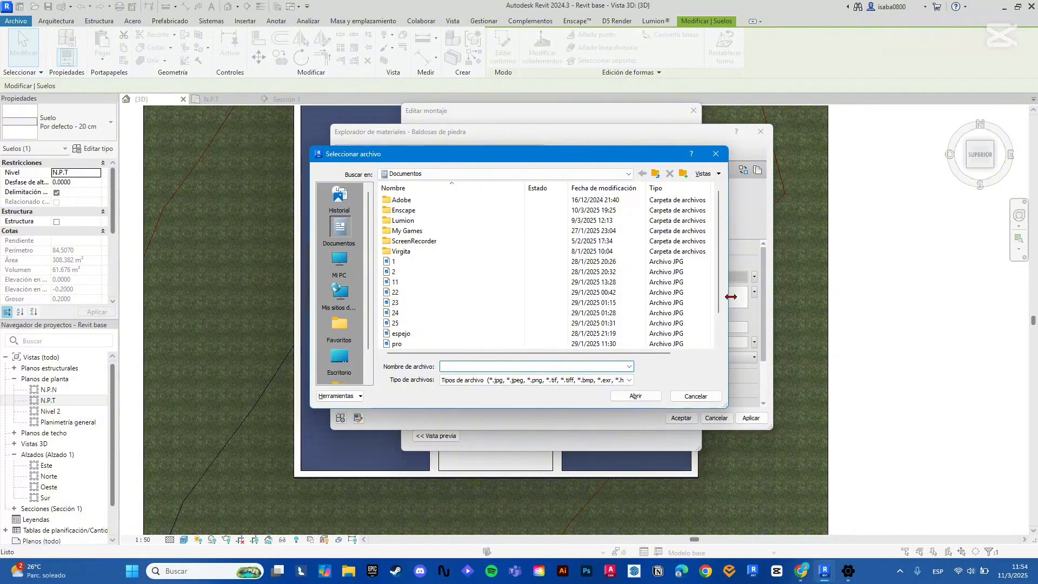
scroll(420, 271, "down", 1)
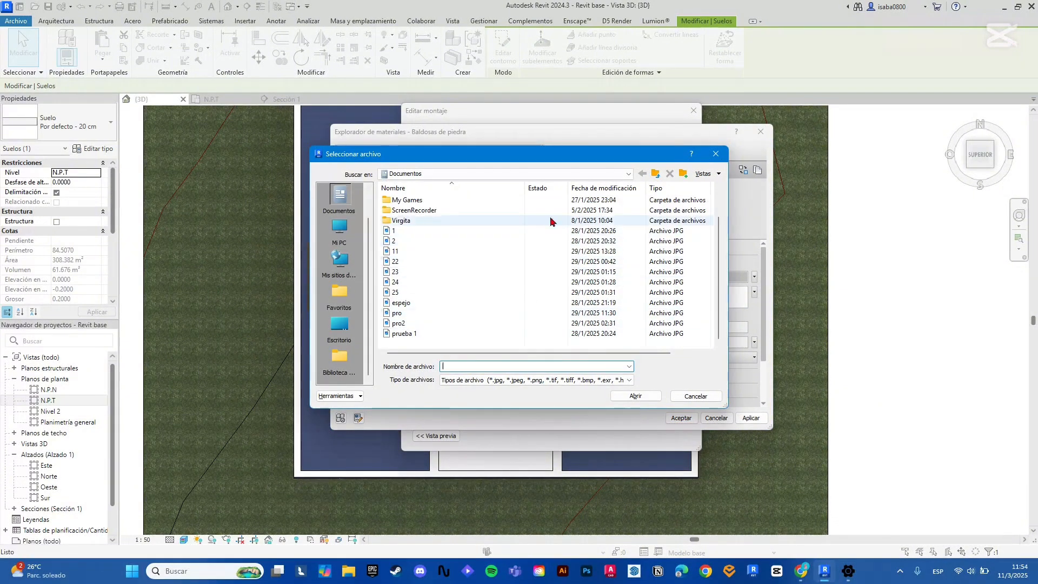
scroll(480, 292, "up", 1)
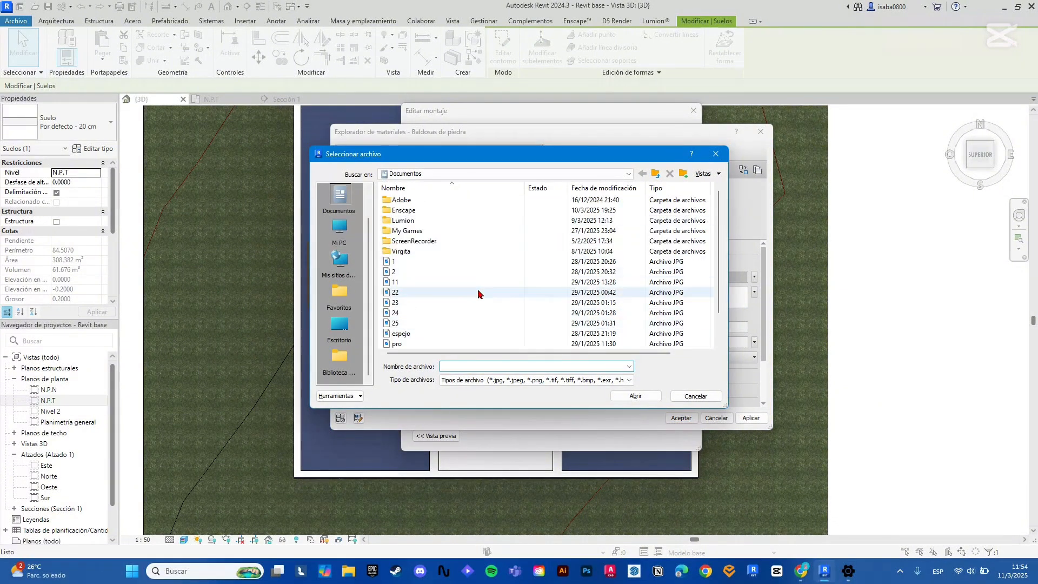
left_click(716, 154)
Set the appearance's lustre to 53, trying metallic highlights and returning them to No metálicos
scroll(722, 280, "down", 2)
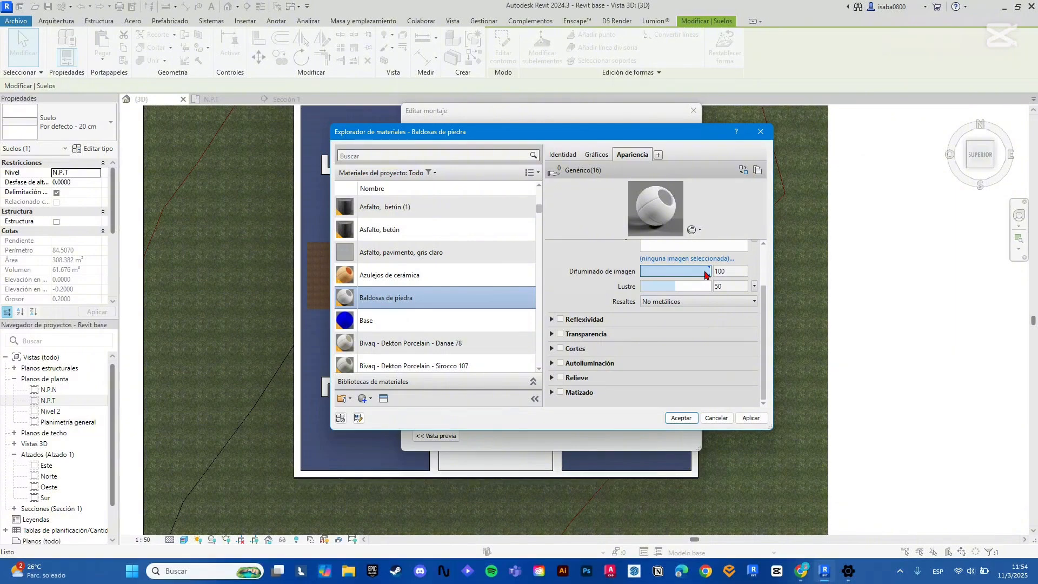
left_click(687, 303)
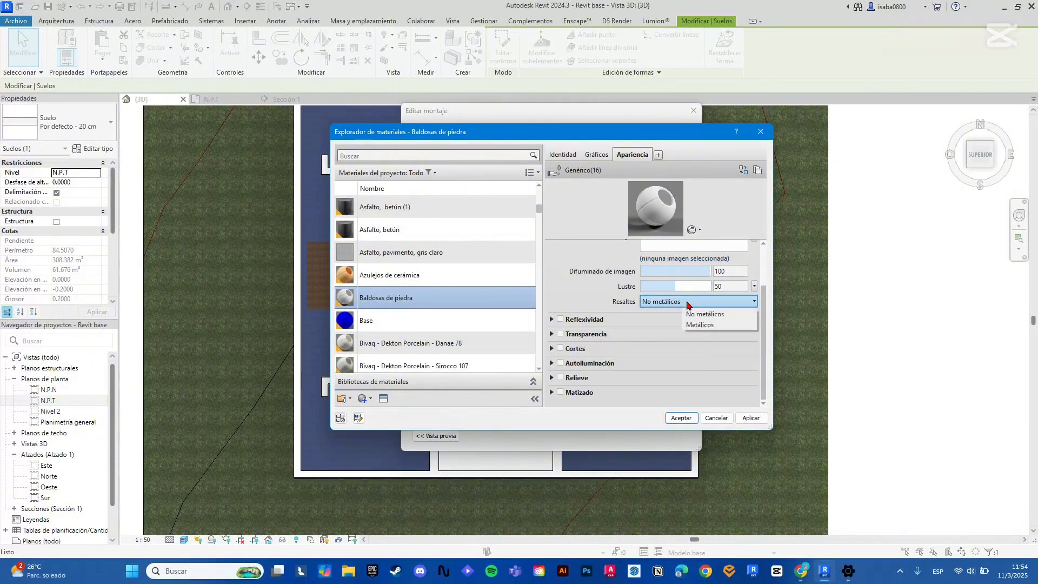
left_click(721, 326)
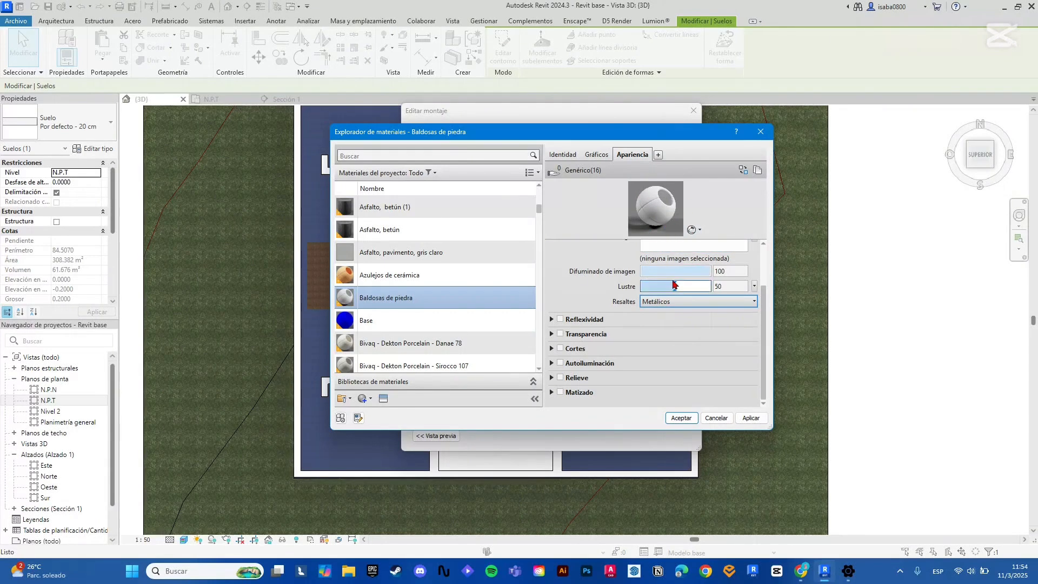
mouse_move(674, 289)
left_mouse_down()
mouse_move(707, 288)
mouse_move(677, 287)
left_mouse_up()
left_click(697, 301)
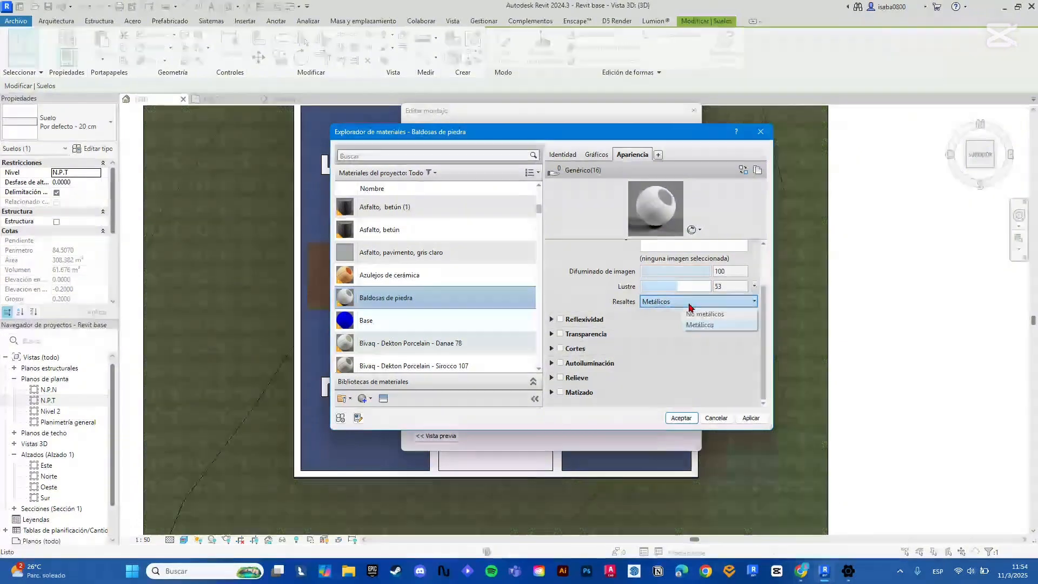
left_click(708, 315)
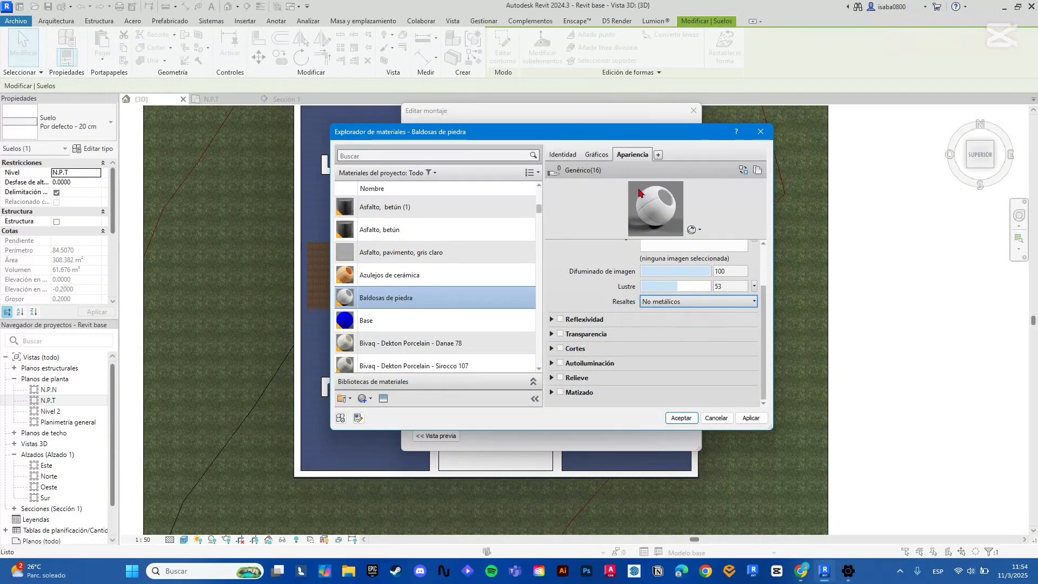
Try enabling reflectivity in the material's appearance and switch it off again
left_click(588, 320)
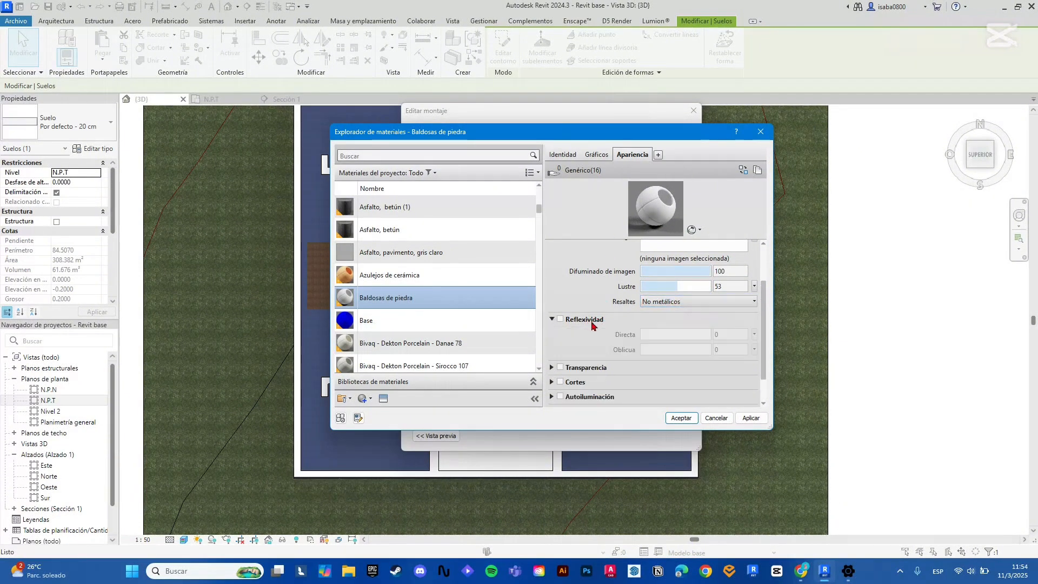
left_click(561, 319)
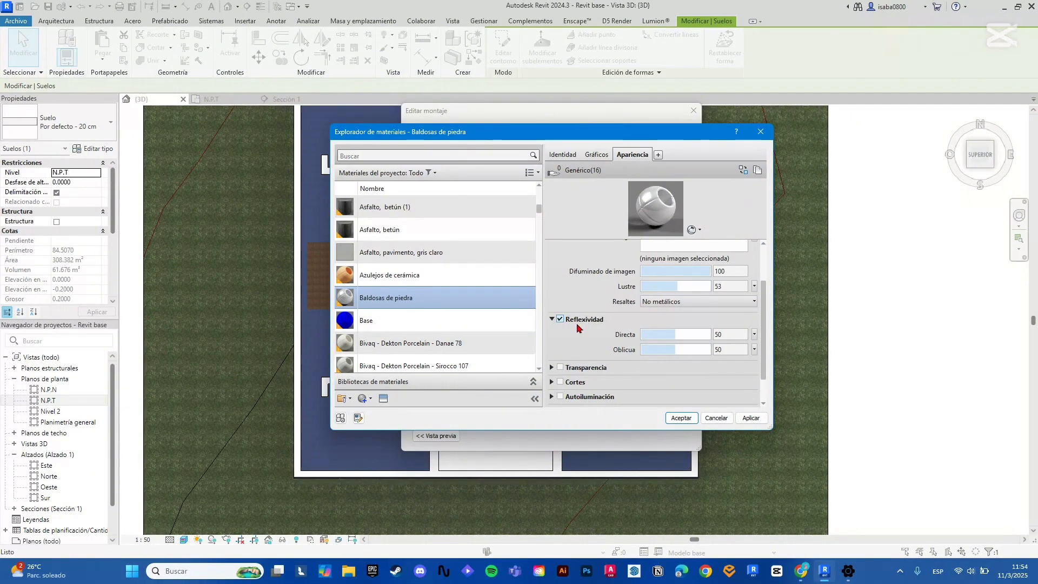
left_click(561, 320)
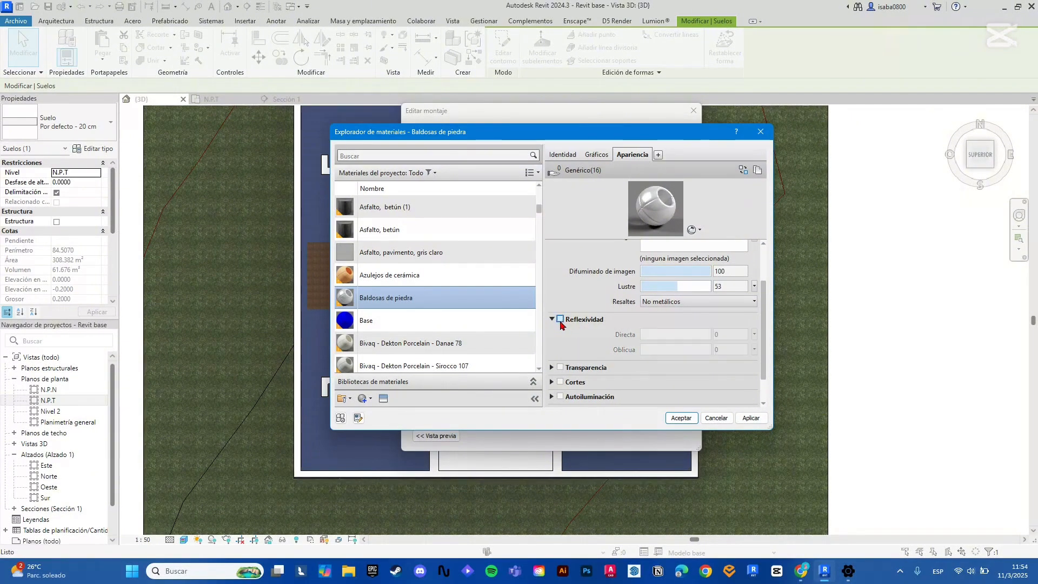
Examine the transparency settings of the material's appearance, including amount, image, translucency and refraction
scroll(587, 337, "down", 1)
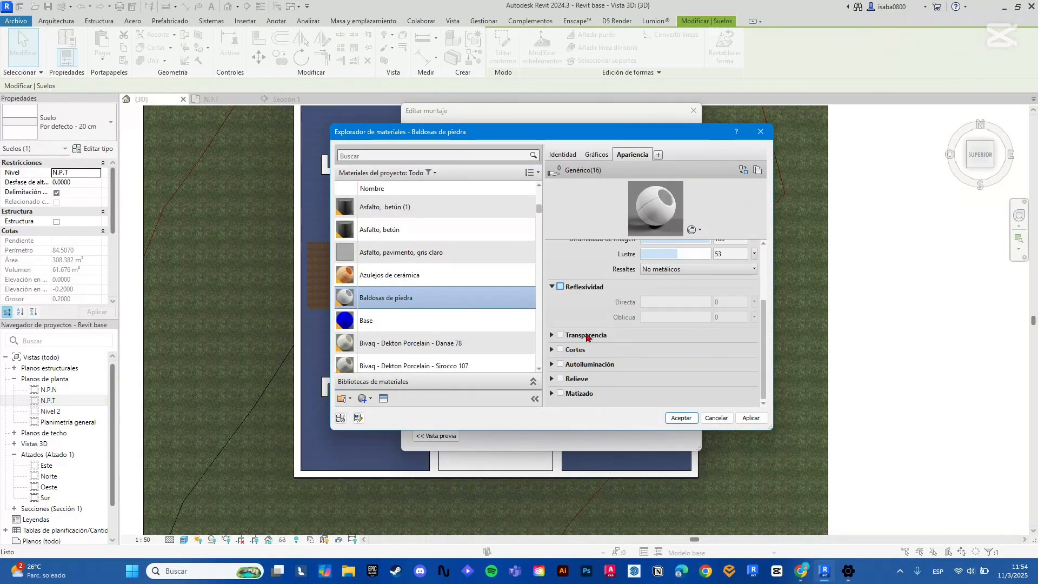
left_click(552, 335)
scroll(598, 346, "down", 1)
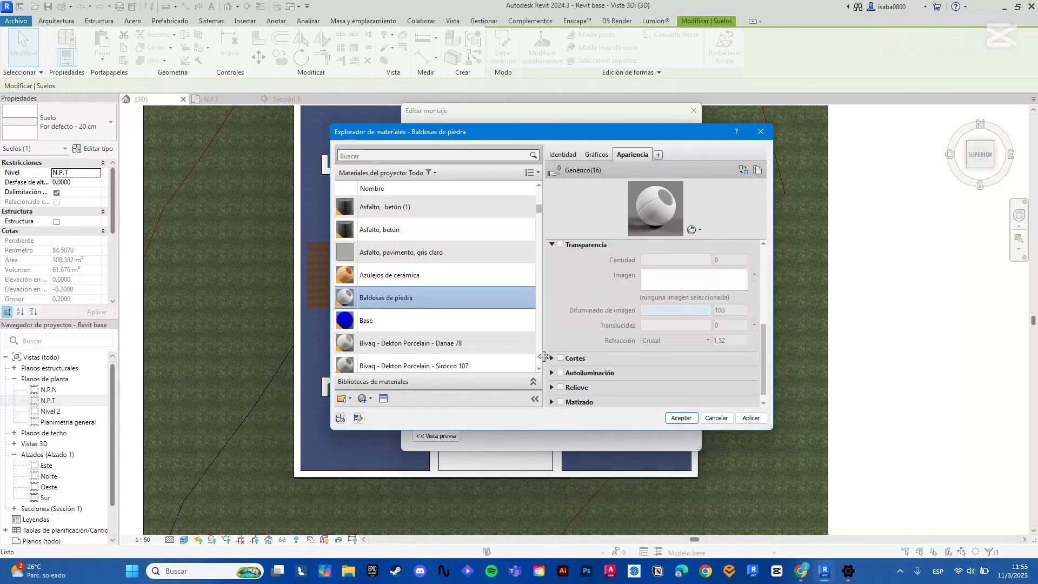
Examine the cutout (Cortes) settings of the material's appearance, including its image option
scroll(564, 357, "down", 1)
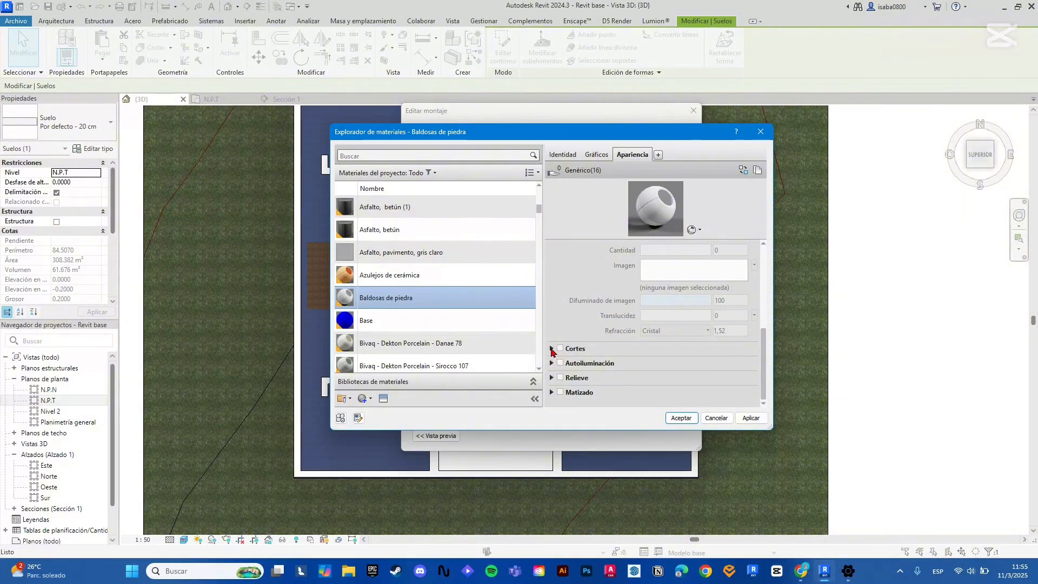
left_click(552, 348)
scroll(604, 352, "down", 4)
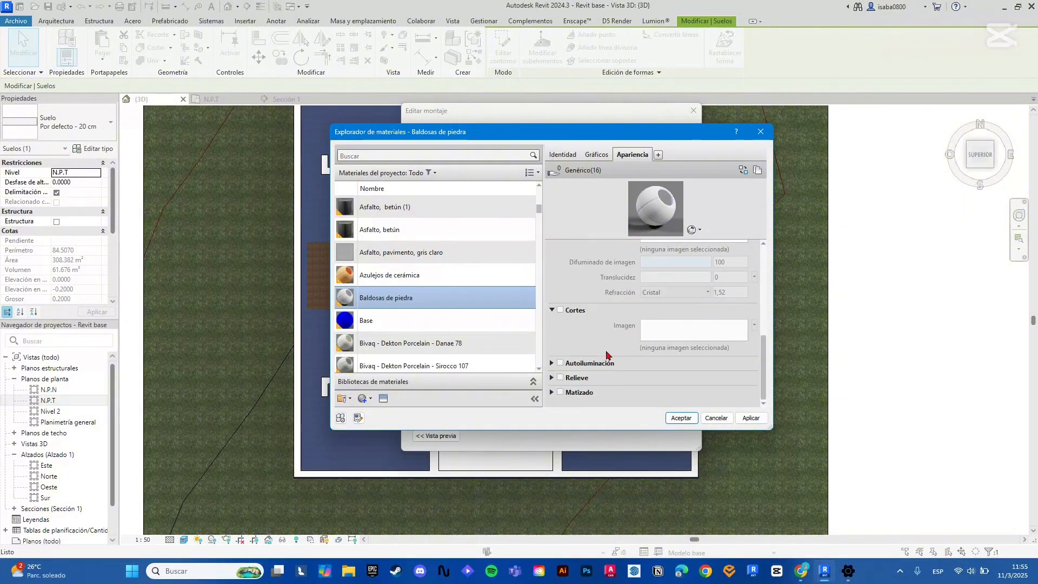
Try enabling self-illumination with Brillo atenuado luminance, view the colour temperature options, and switch self-illumination off again
left_click(552, 363)
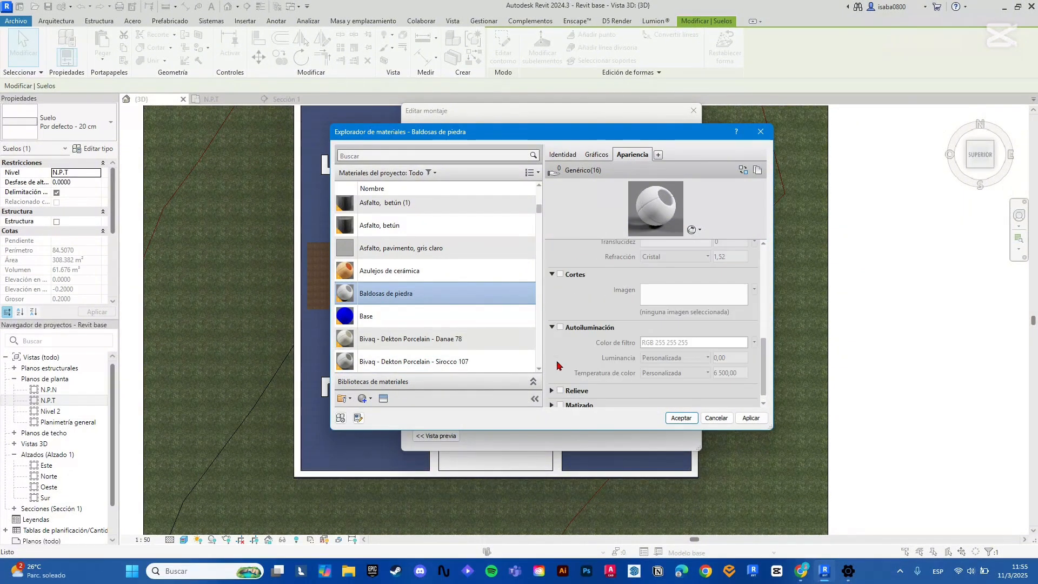
scroll(593, 322, "down", 1)
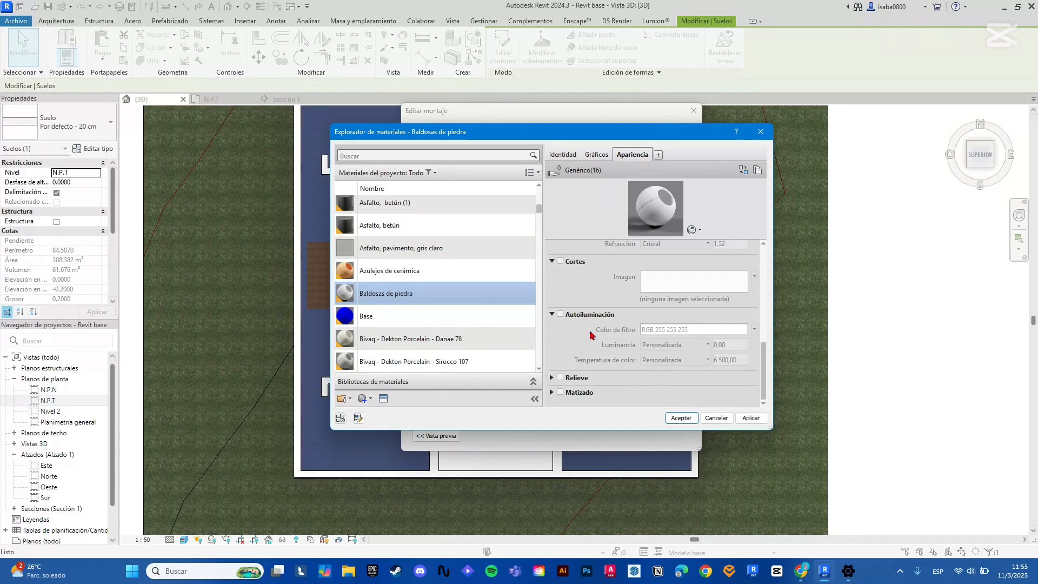
left_click(560, 315)
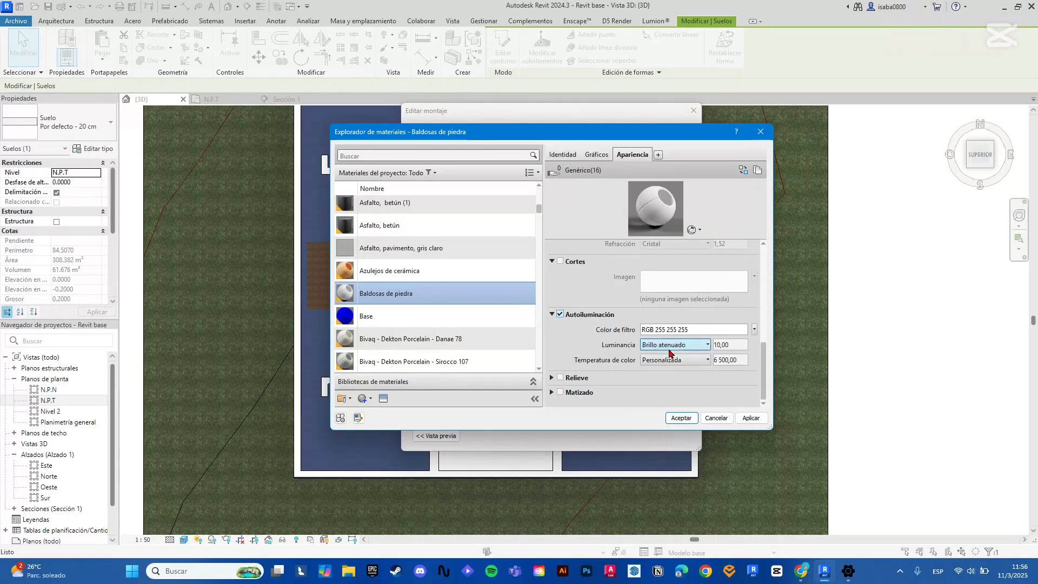
left_click(694, 362)
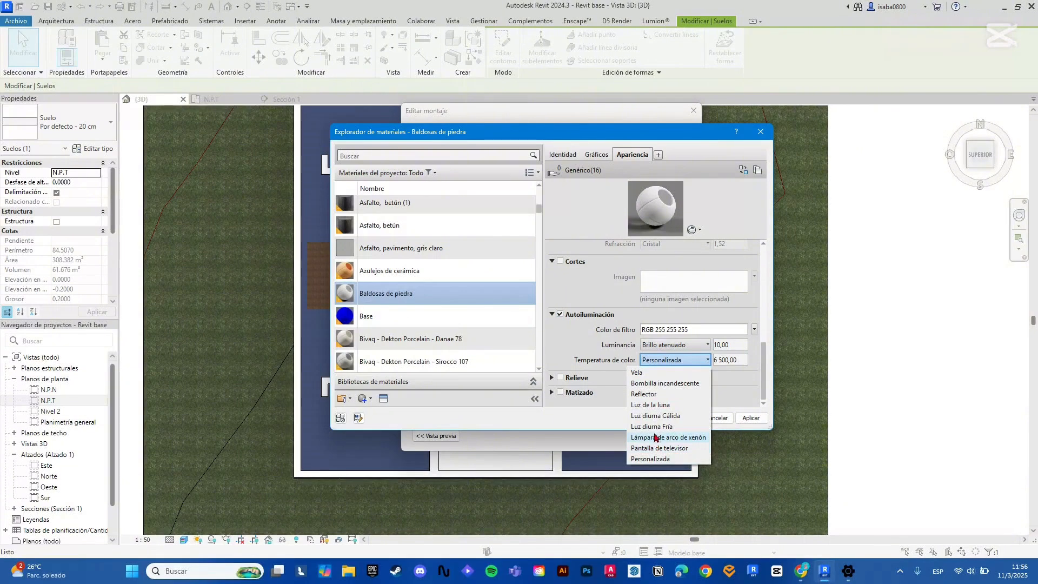
left_click(738, 359)
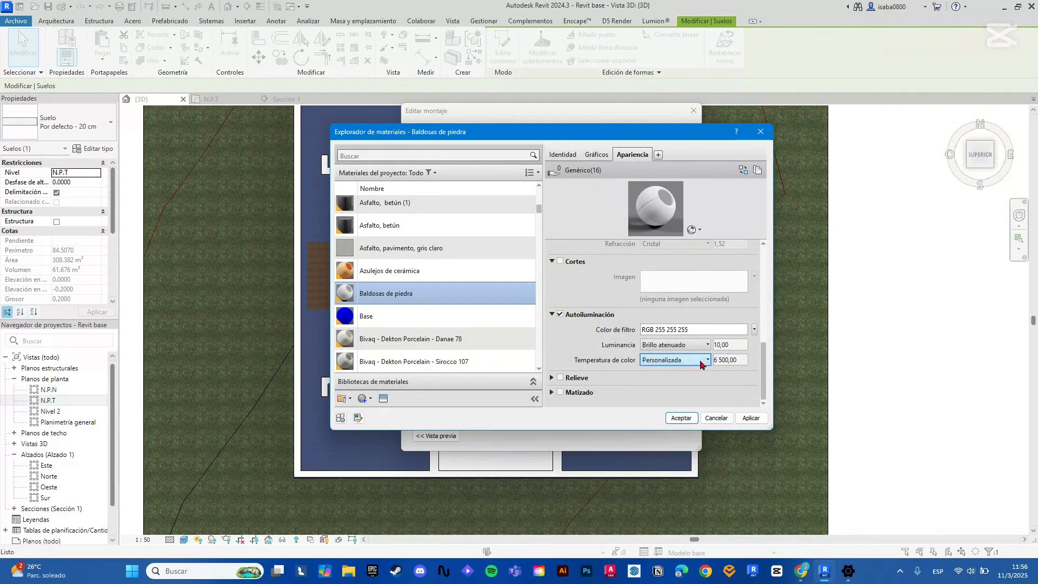
left_click(561, 314)
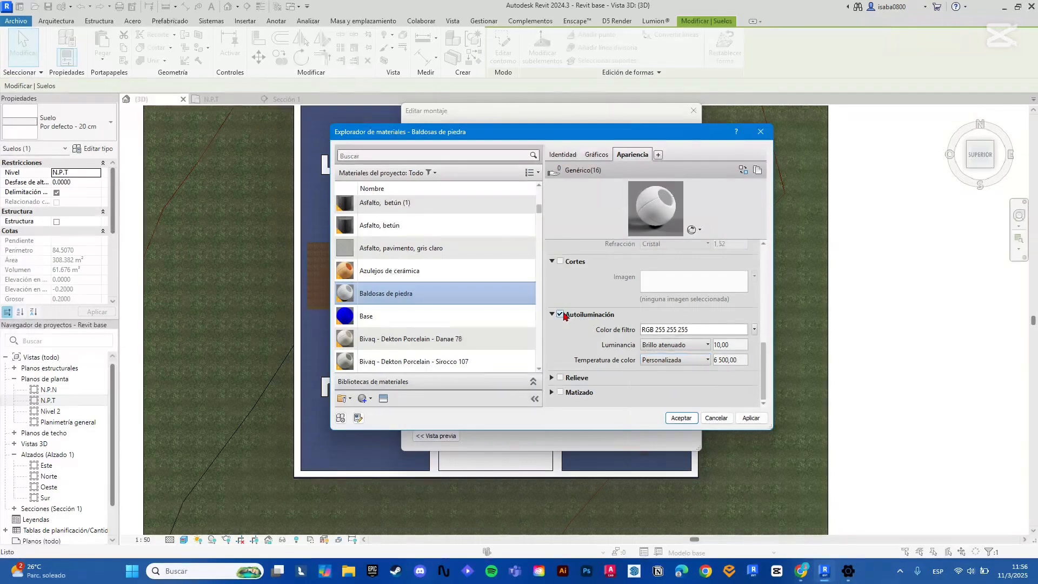
Examine the relief (Relieve) and tint (Matizado) settings of the material's appearance
left_click(580, 377)
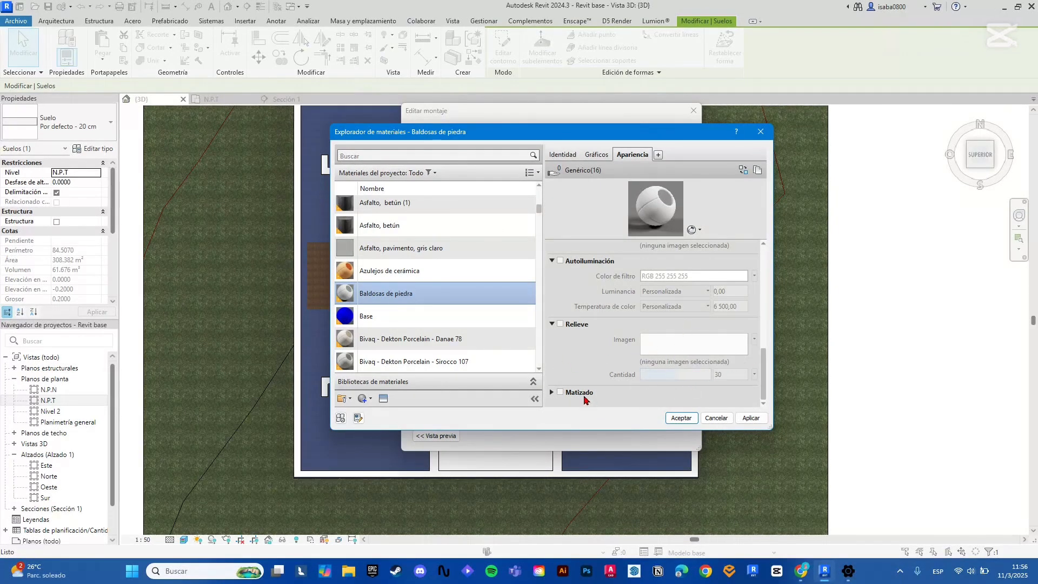
left_click(552, 393)
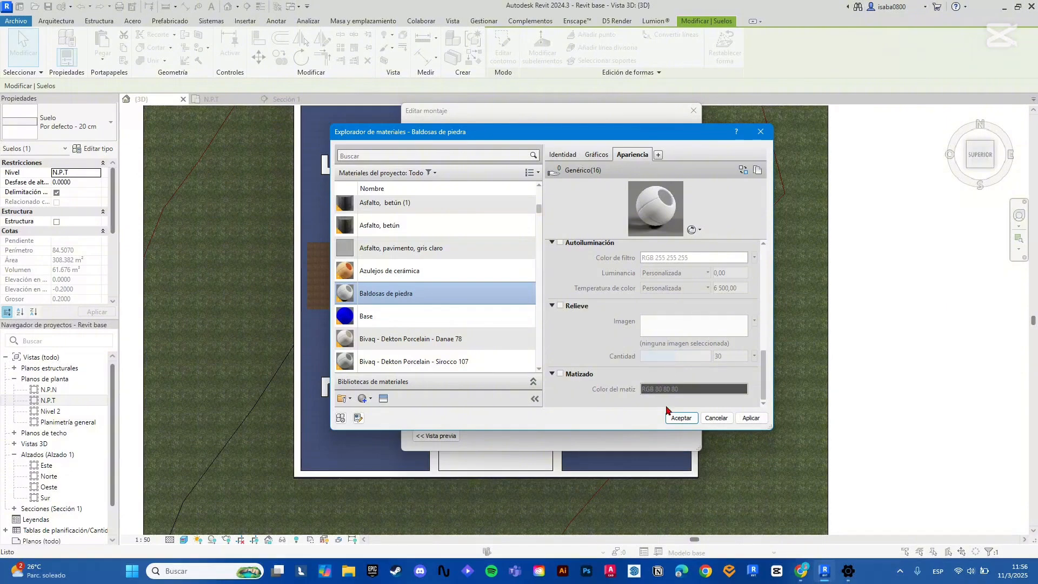
scroll(599, 313, "up", 3)
scroll(596, 321, "up", 2)
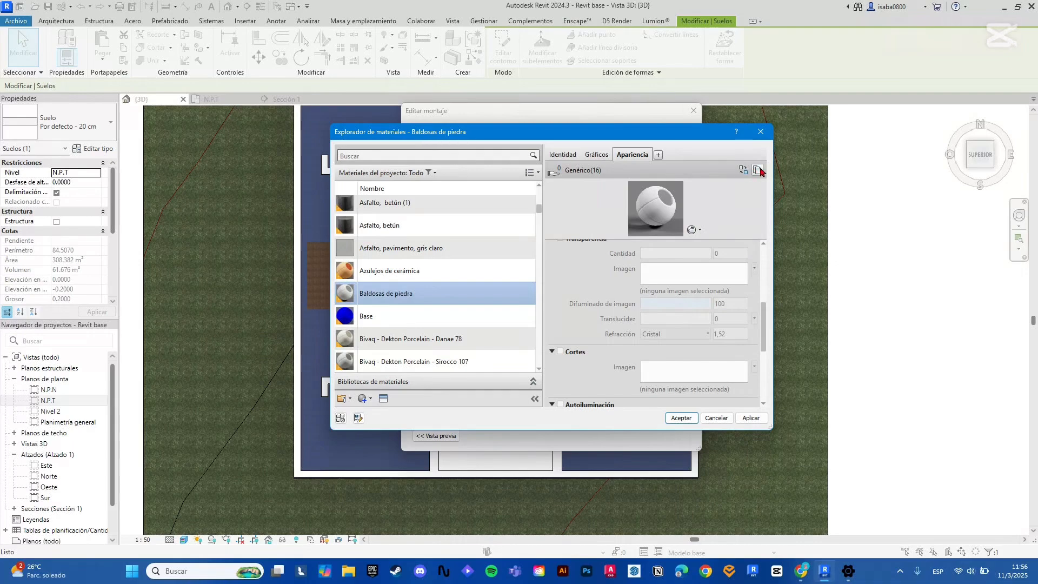
View the additional asset types available for the material, without adding one, and return to its general appearance settings
left_click(658, 155)
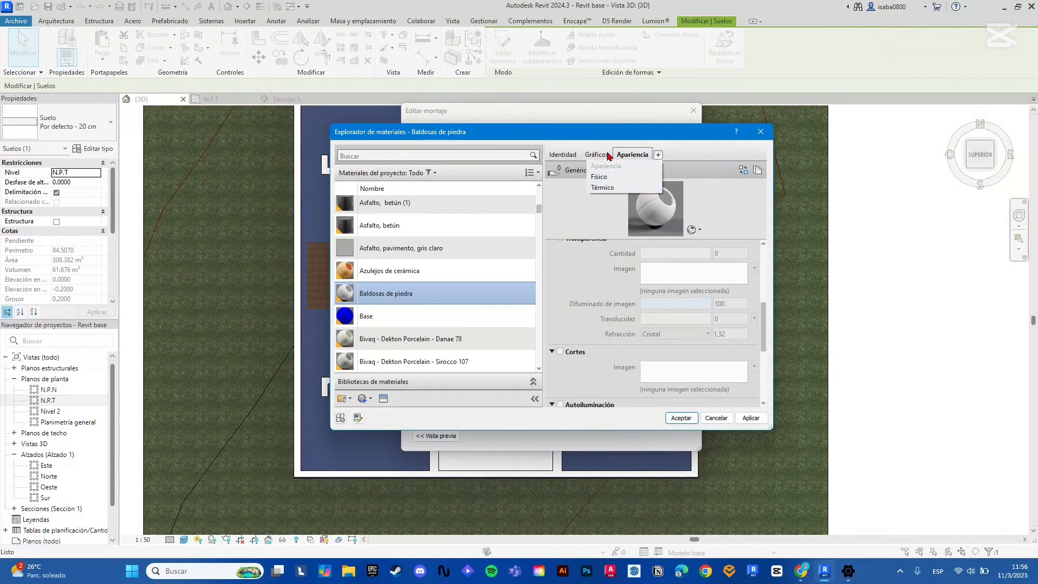
left_click(714, 147)
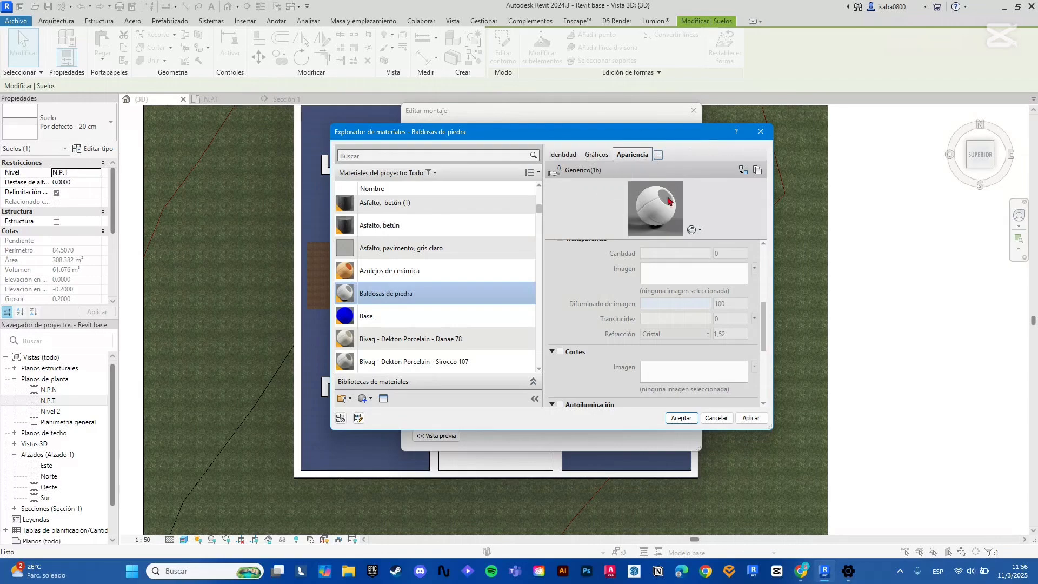
scroll(663, 337, "down", 2)
scroll(676, 335, "up", 10)
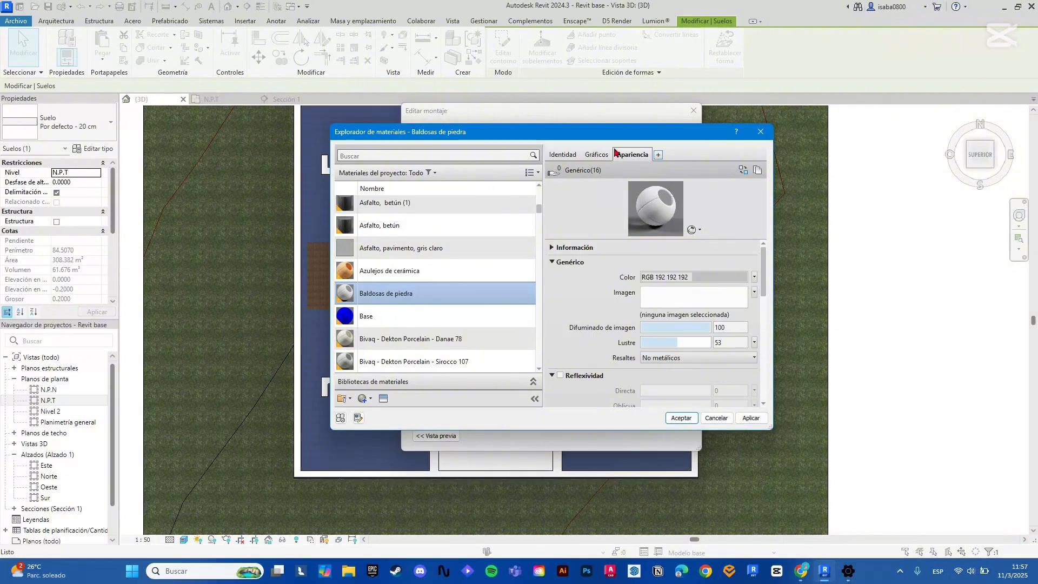
Set the foreground colour of the material's cut pattern to RGB 255 128 0 and accept the material, assembly and floor type changes
left_click(598, 155)
scroll(610, 286, "down", 2)
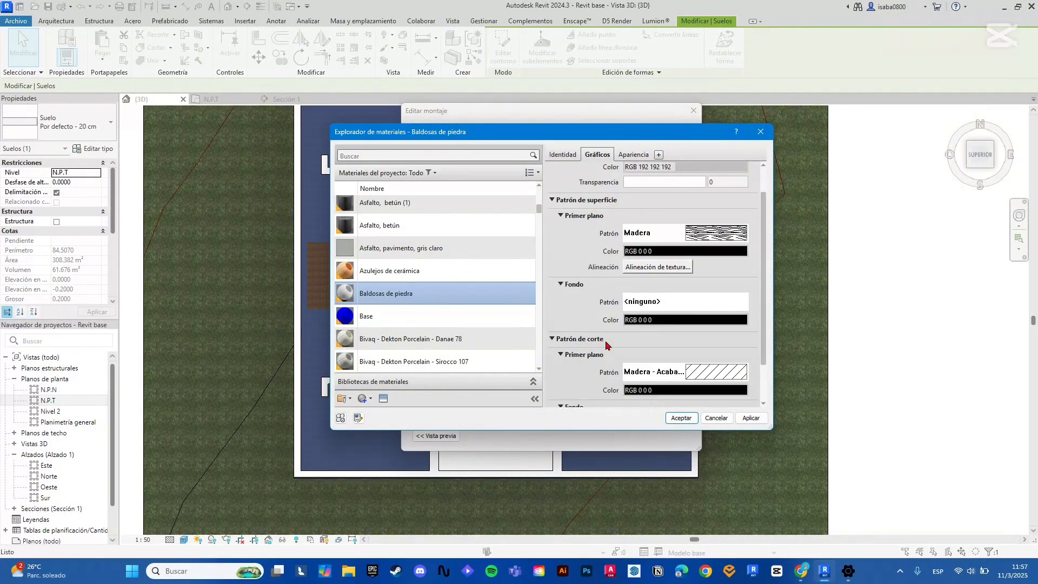
scroll(607, 345, "down", 2)
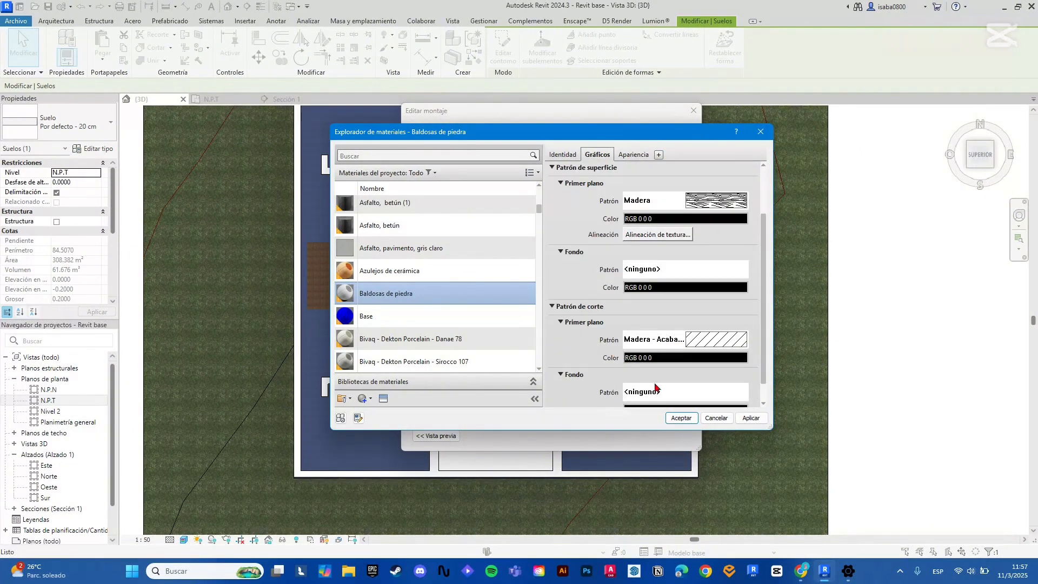
left_click(686, 358)
left_click(453, 240)
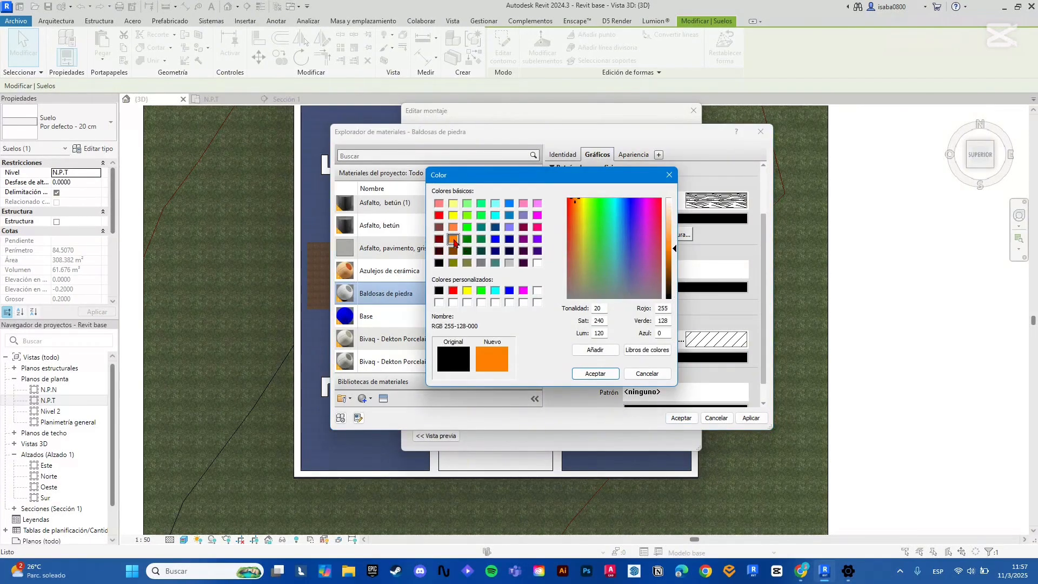
left_click(595, 374)
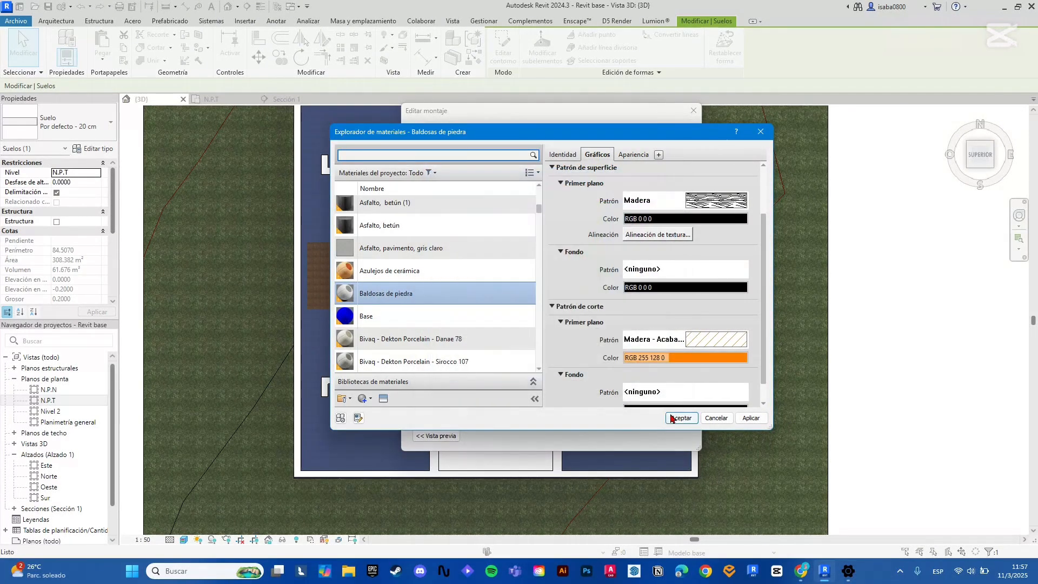
left_click(671, 417)
left_click(561, 422)
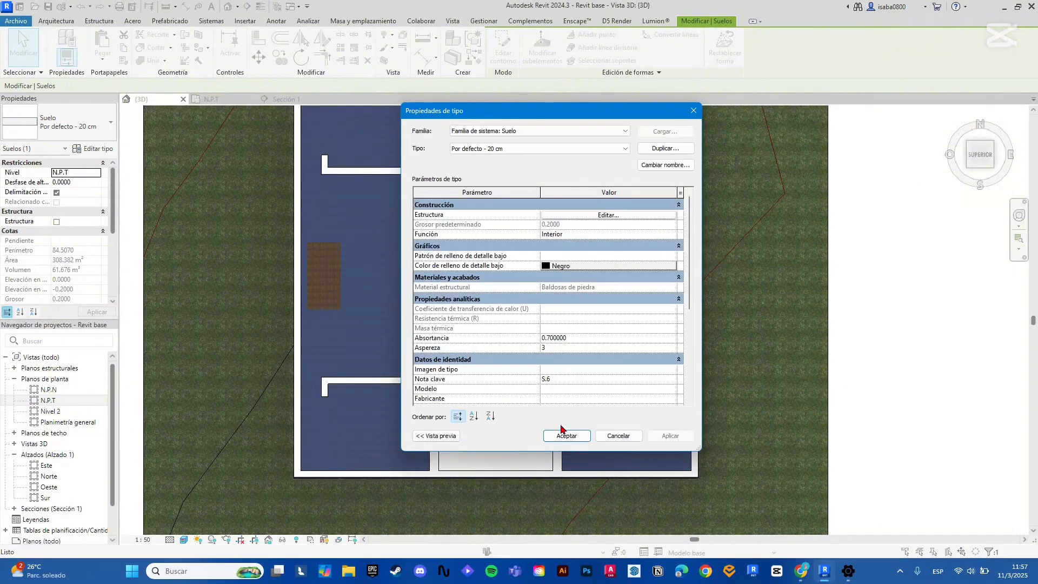
left_click(565, 435)
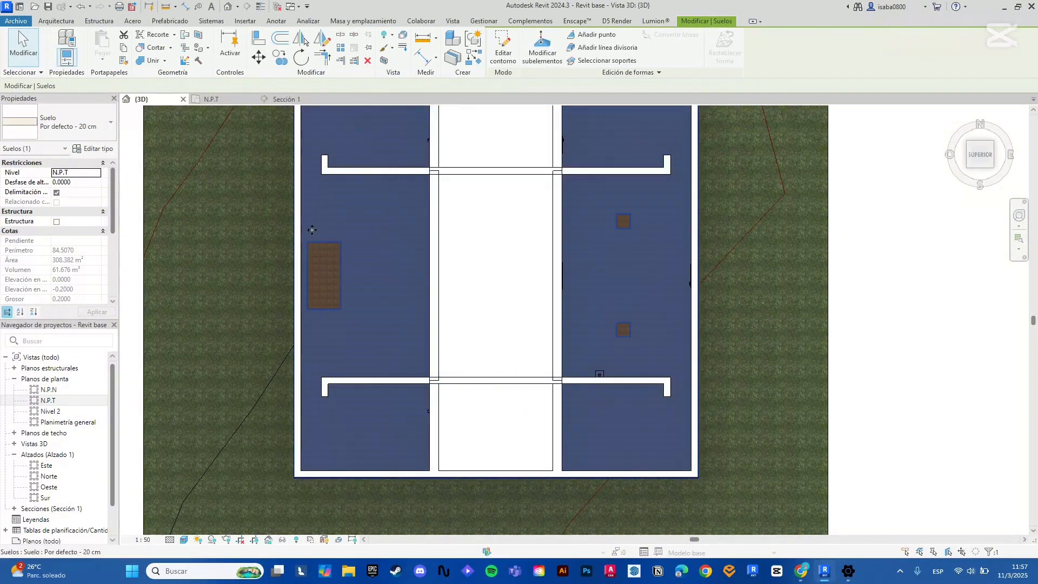
Open the N.P.T floor plan and clear the floor's selection to inspect its surface pattern
left_click(227, 98)
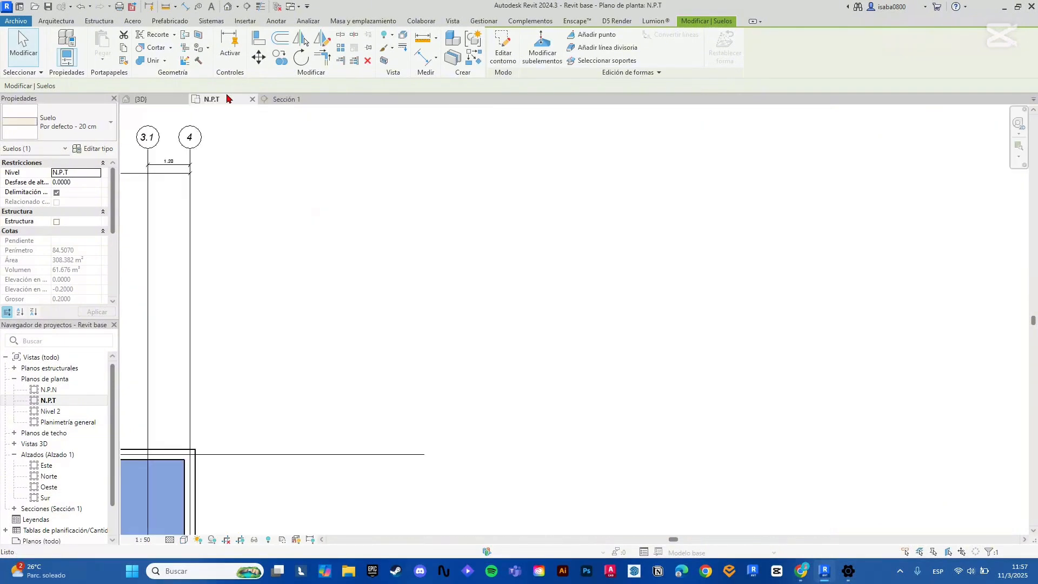
scroll(621, 198, "down", 4)
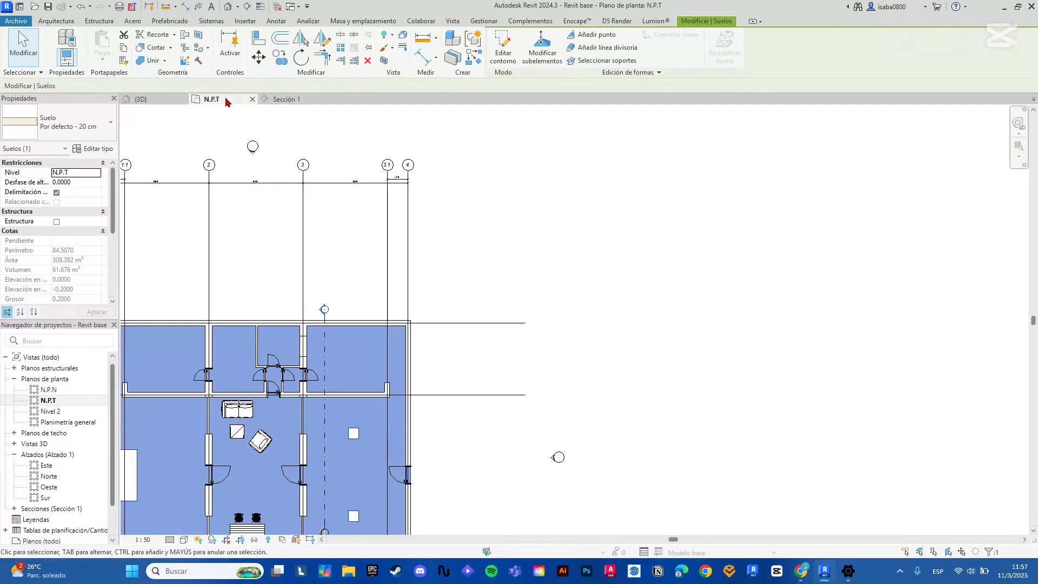
scroll(489, 155, "down", 2)
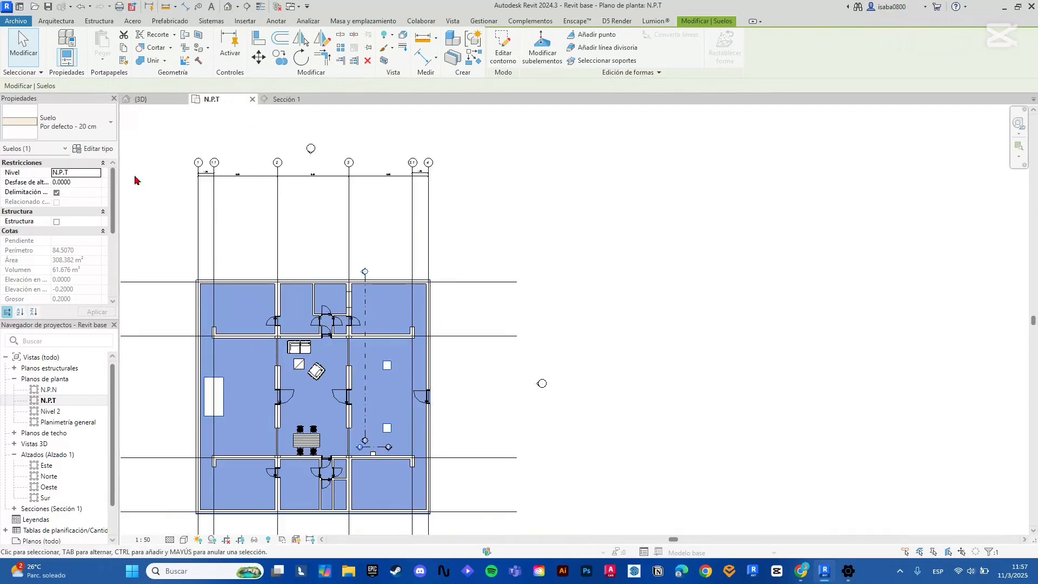
scroll(376, 273, "up", 5)
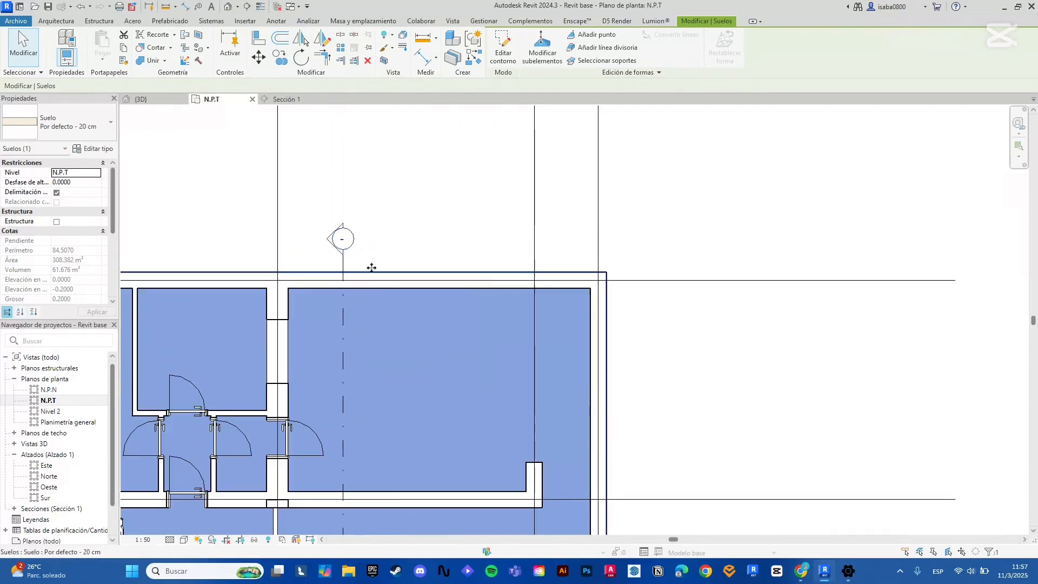
left_click(364, 261)
left_click(440, 221)
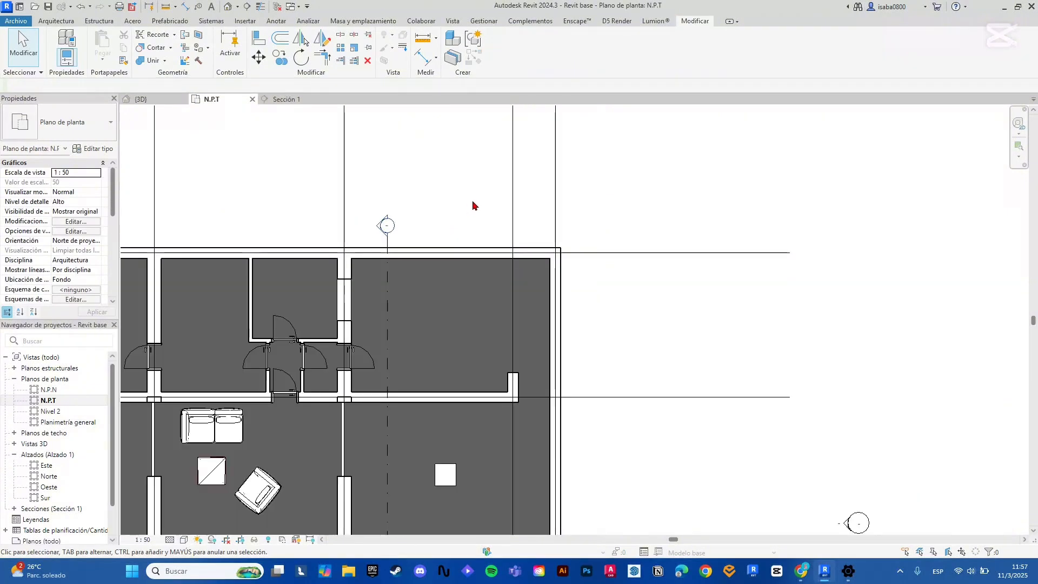
scroll(519, 129, "down", 4)
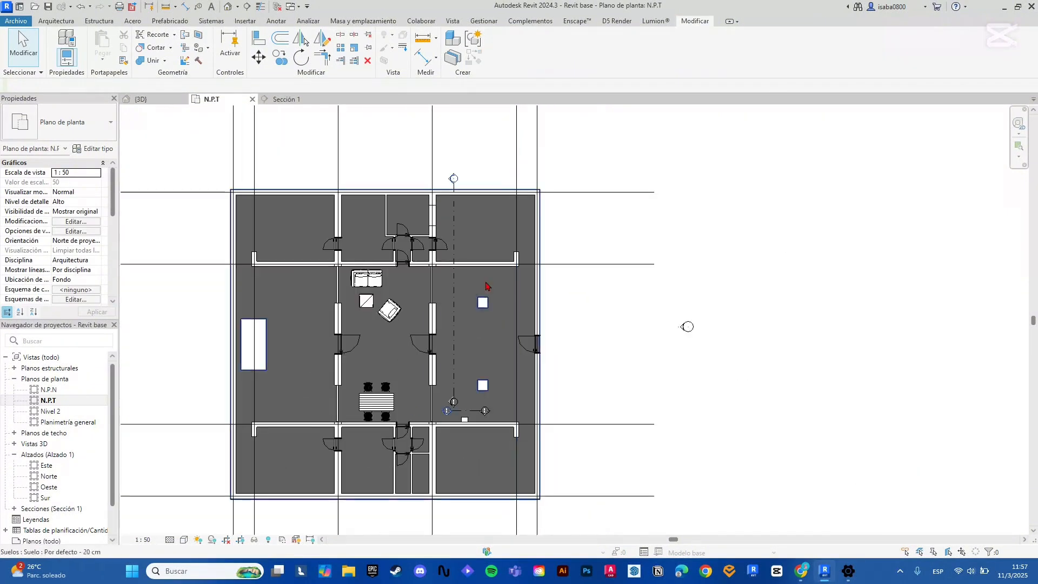
Set the N.P.T plan's visual style to Línea oculta and check how the floor is displayed
left_click(185, 540)
left_click(204, 486)
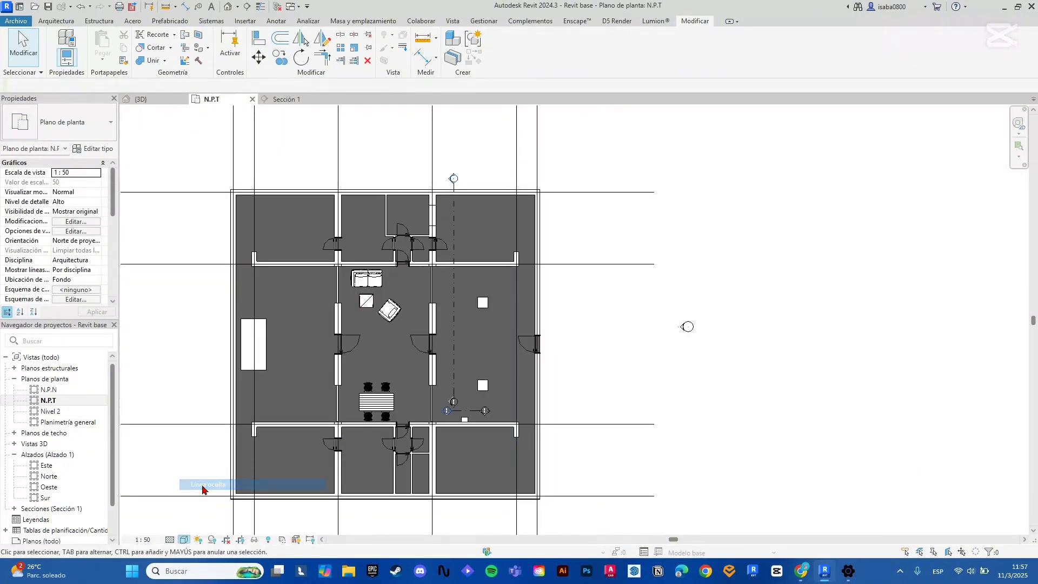
scroll(372, 367, "down", 4)
scroll(372, 367, "up", 4)
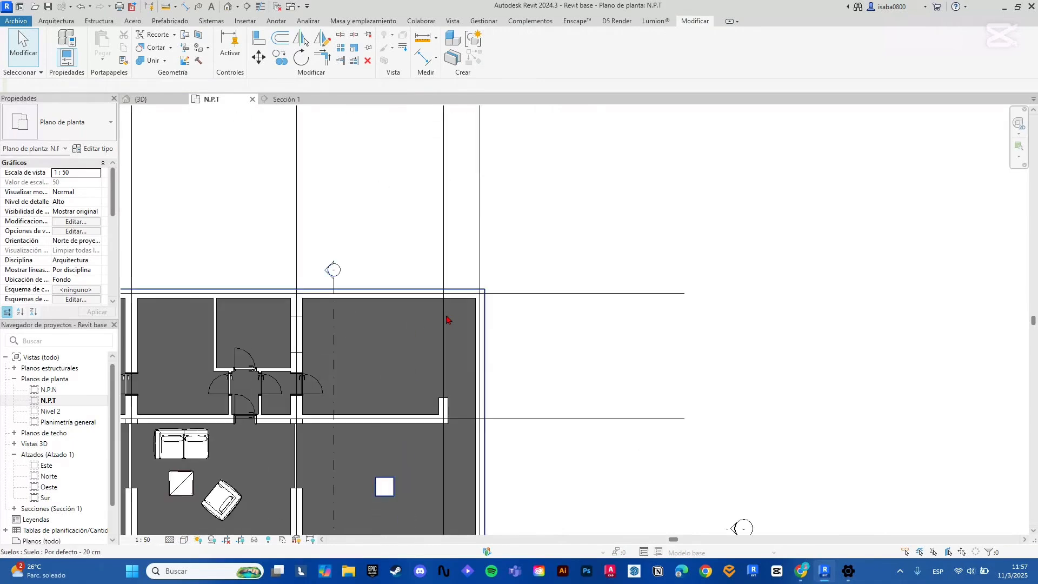
left_click(403, 343)
left_click(575, 359)
scroll(379, 239, "down", 2)
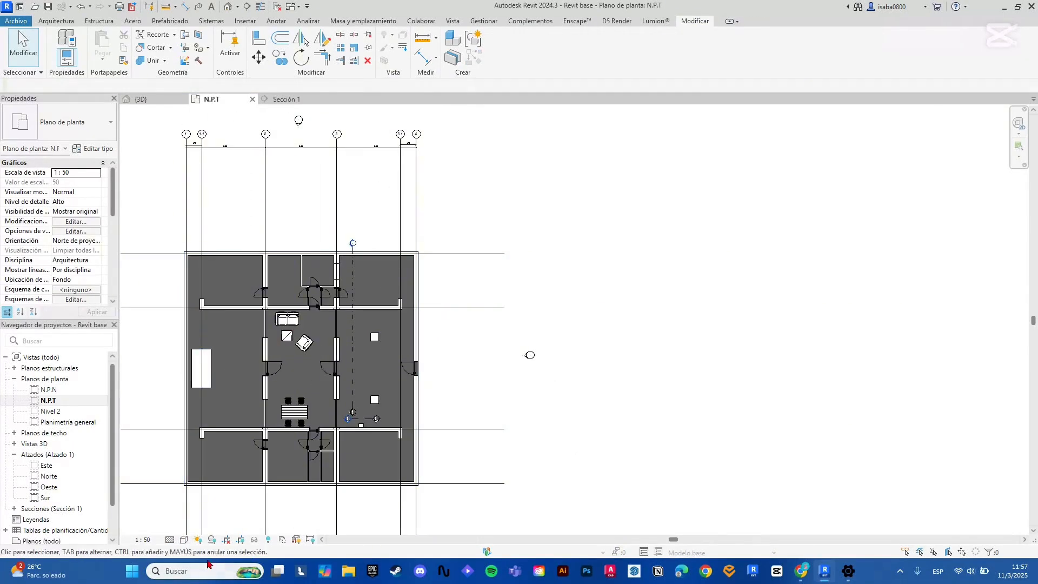
Try the Bajo detail level in the N.P.T plan, return to Alto, and inspect the floor's wood pattern up close
left_click(171, 539)
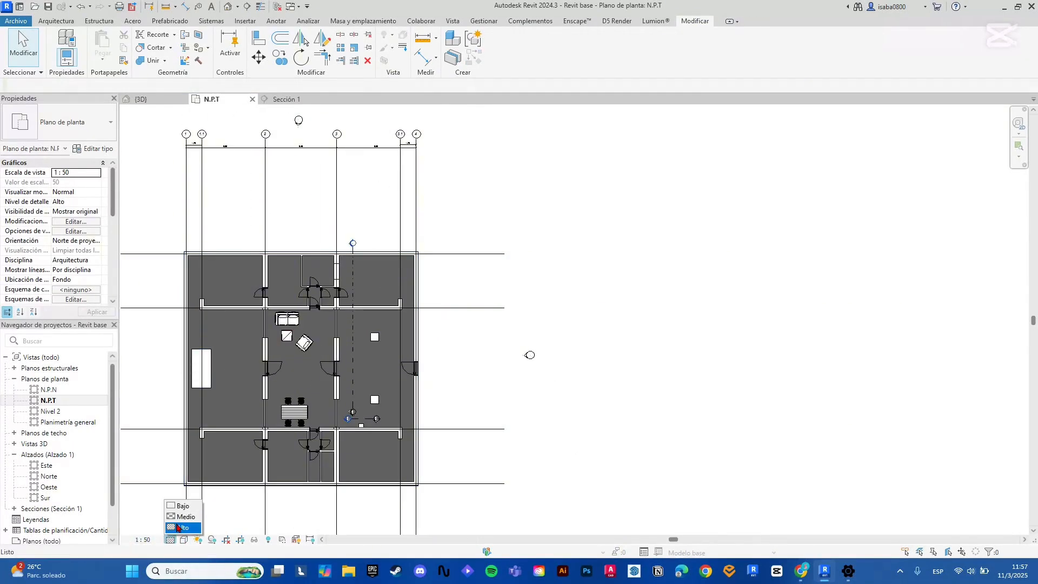
left_click(178, 529)
left_click(169, 540)
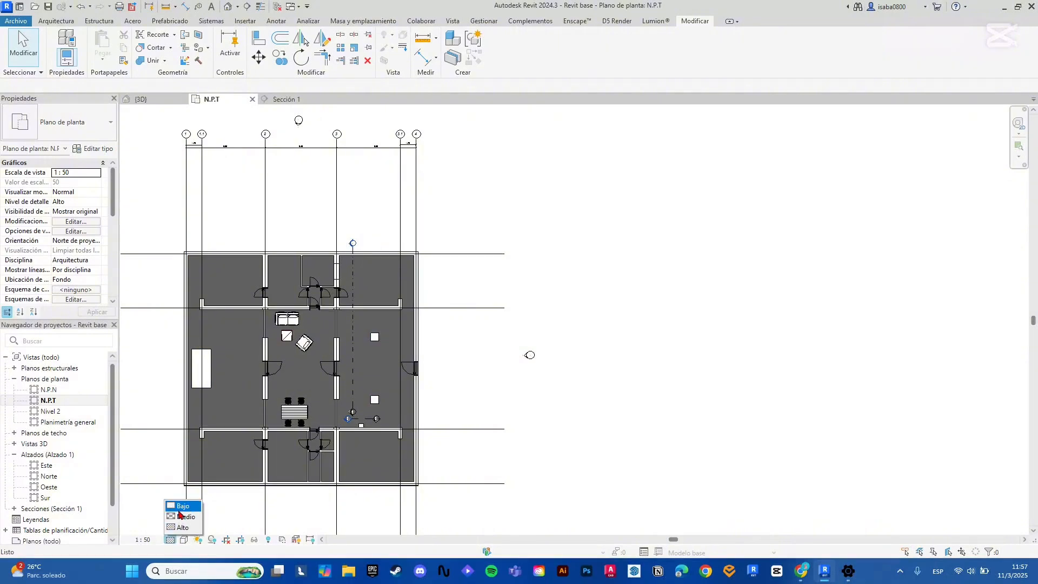
left_click(180, 507)
left_click(170, 540)
left_click(177, 528)
scroll(317, 363, "up", 2)
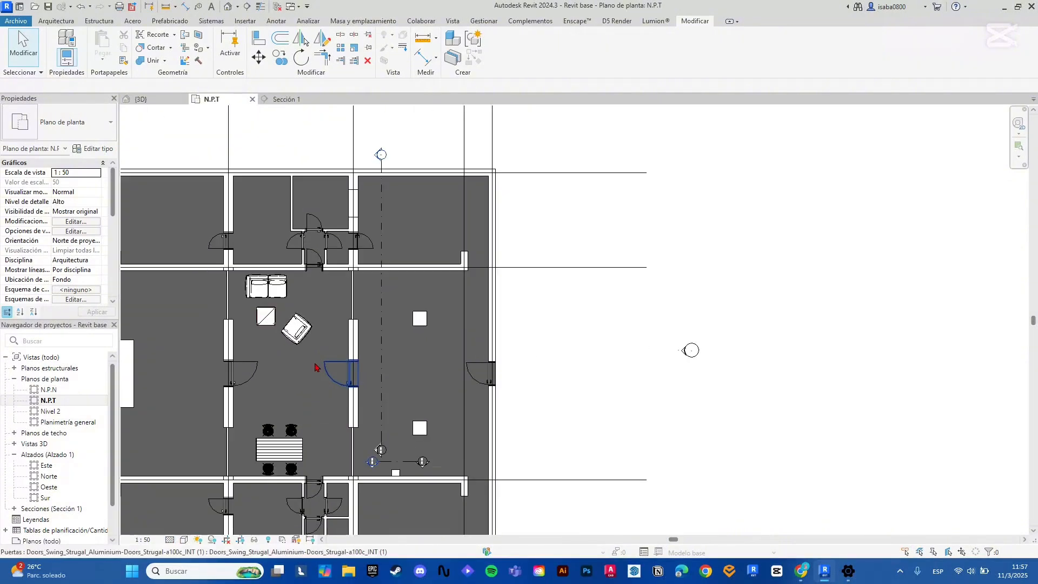
scroll(386, 366, "up", 2)
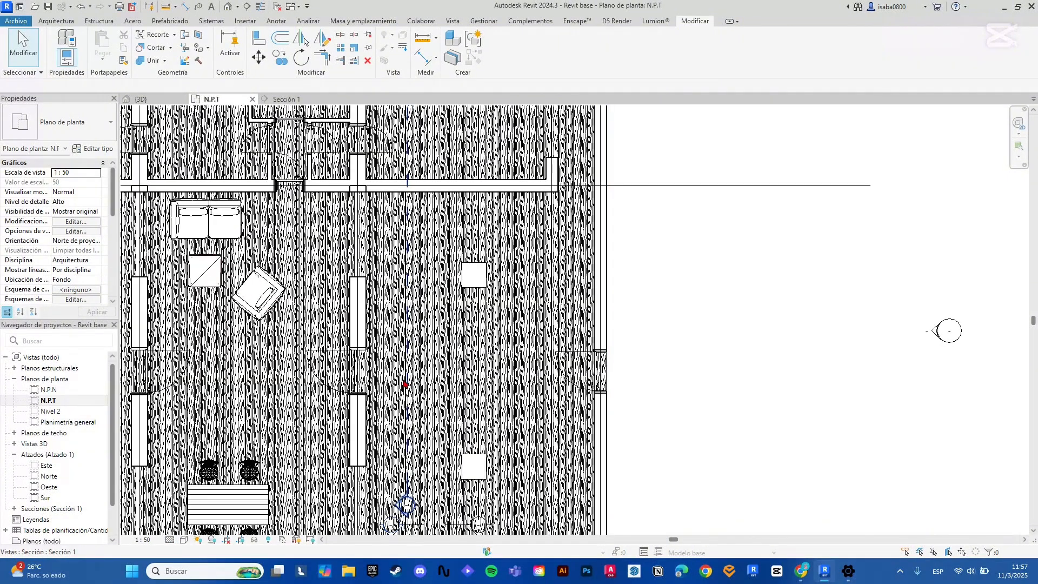
scroll(405, 382, "down", 3)
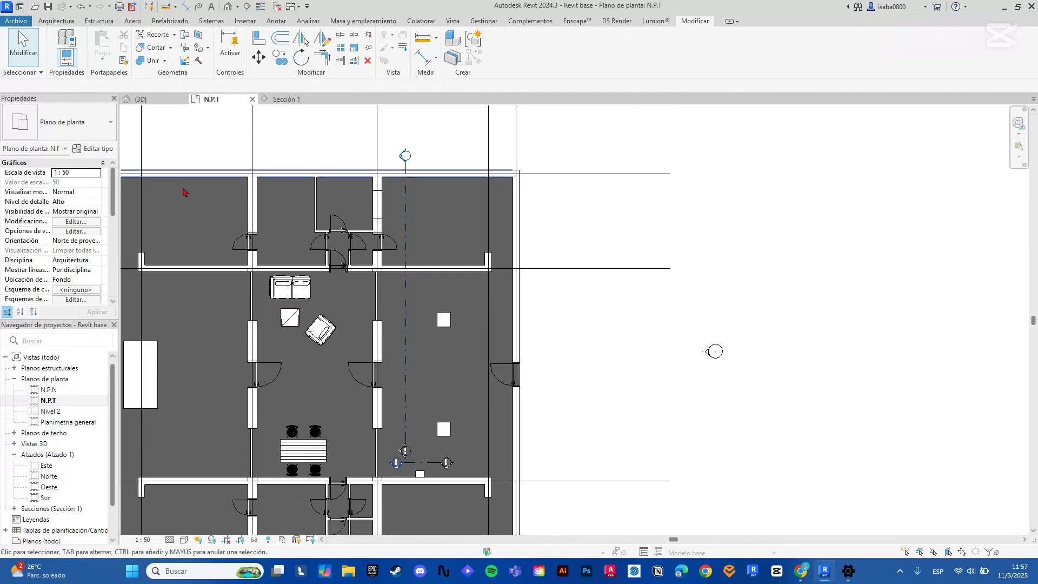
scroll(441, 369, "up", 5)
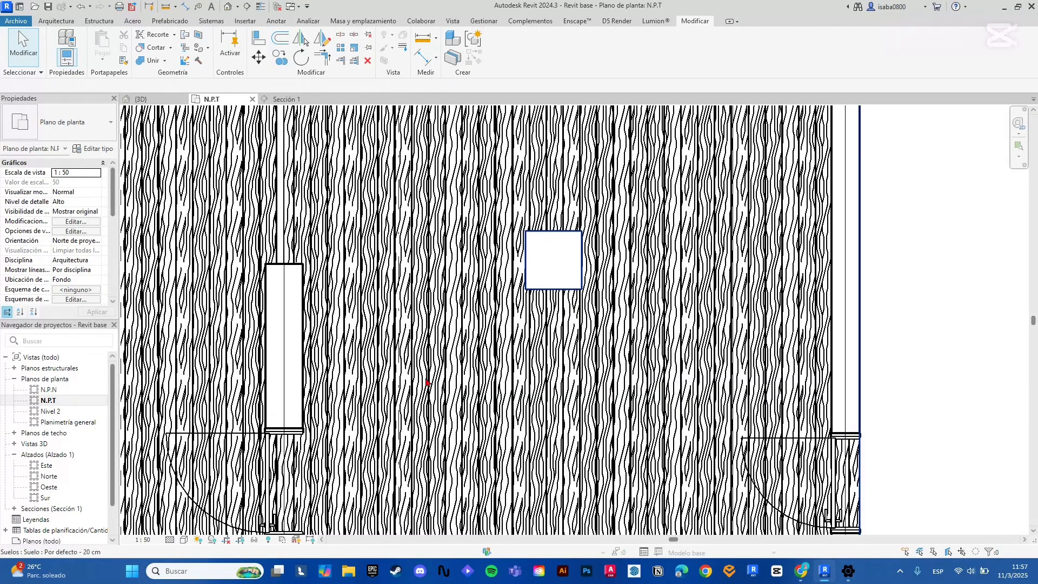
Examine how the floor's wood surface pattern displays across the N.P.T plan at different zoom levels
scroll(422, 329, "down", 1)
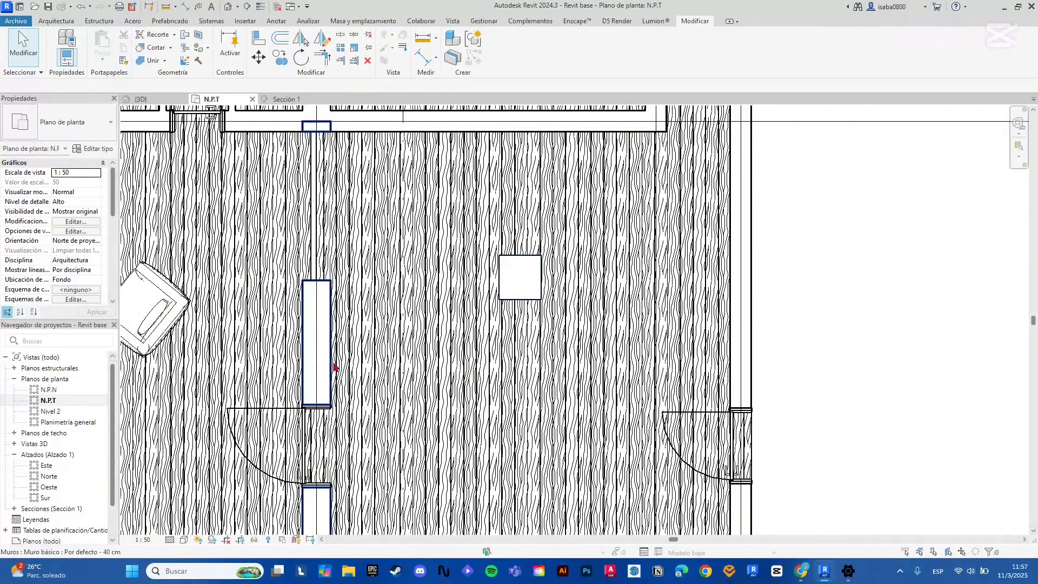
scroll(492, 369, "down", 1)
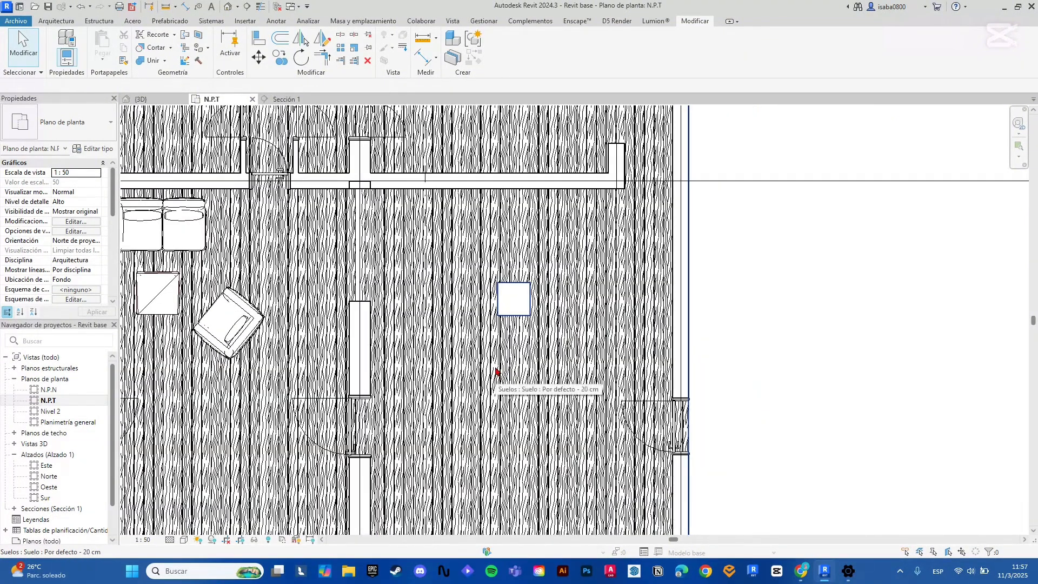
scroll(592, 341, "down", 1)
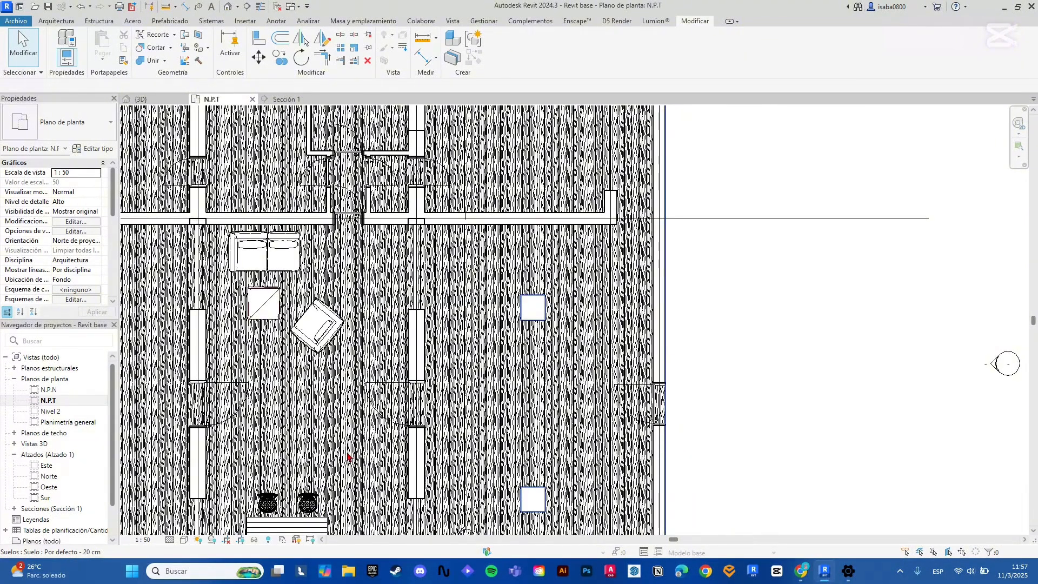
scroll(571, 393, "up", 3)
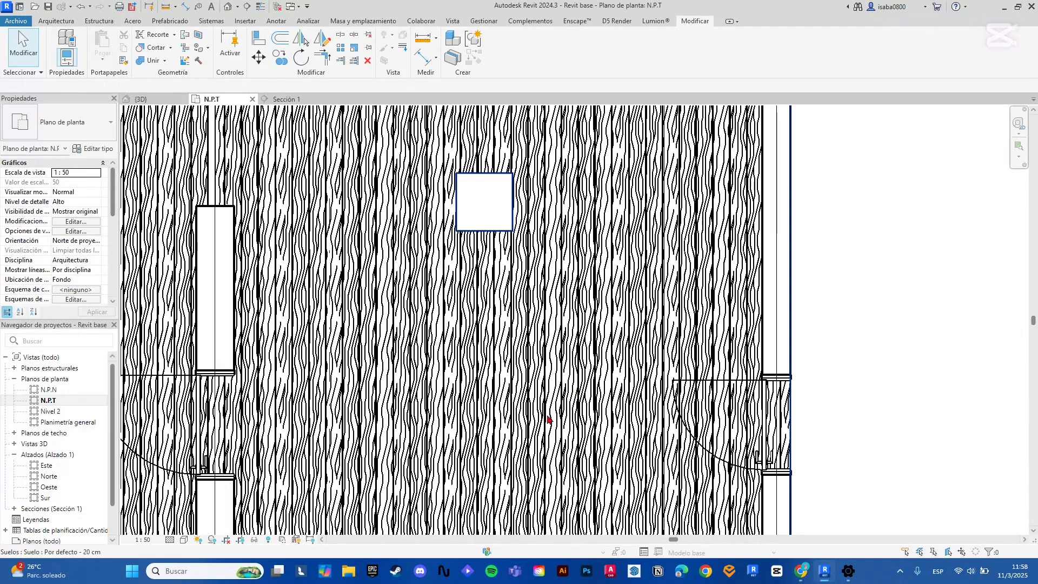
scroll(670, 385, "down", 1)
scroll(759, 301, "down", 3)
scroll(672, 343, "up", 3)
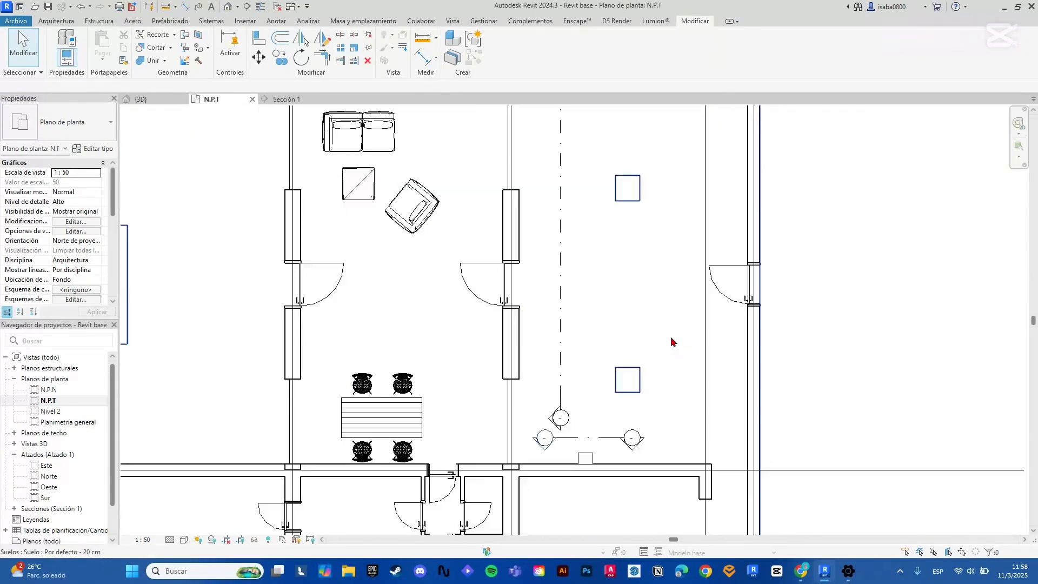
scroll(672, 342, "down", 3)
scroll(654, 351, "up", 3)
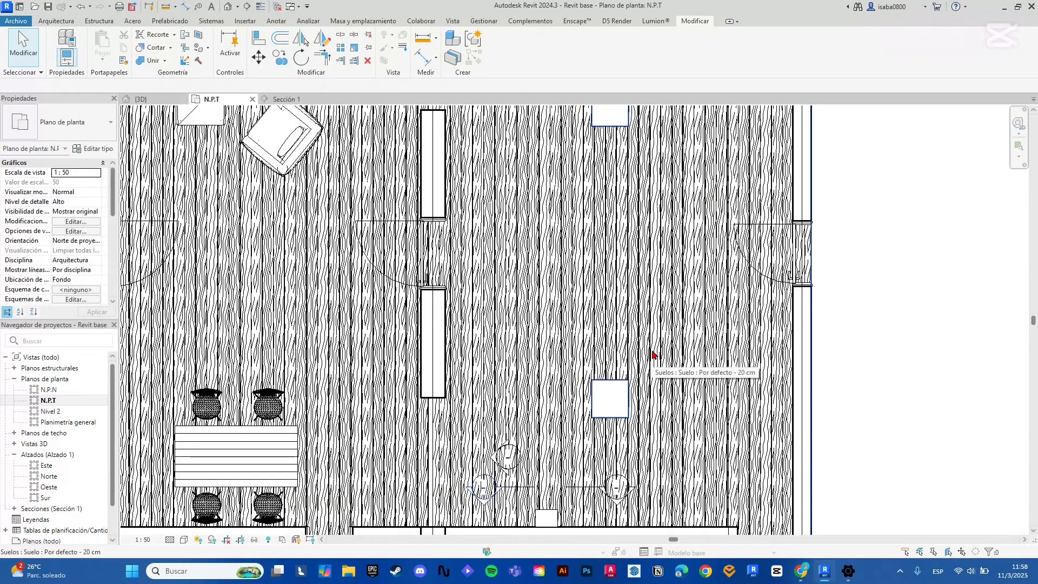
scroll(298, 406, "down", 1)
scroll(297, 406, "down", 1)
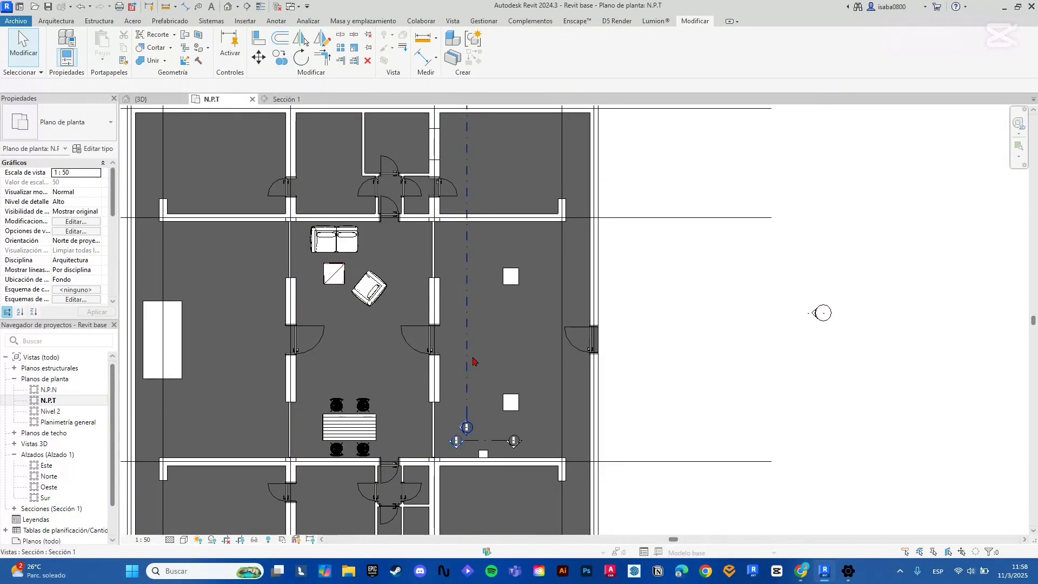
scroll(444, 362, "up", 3)
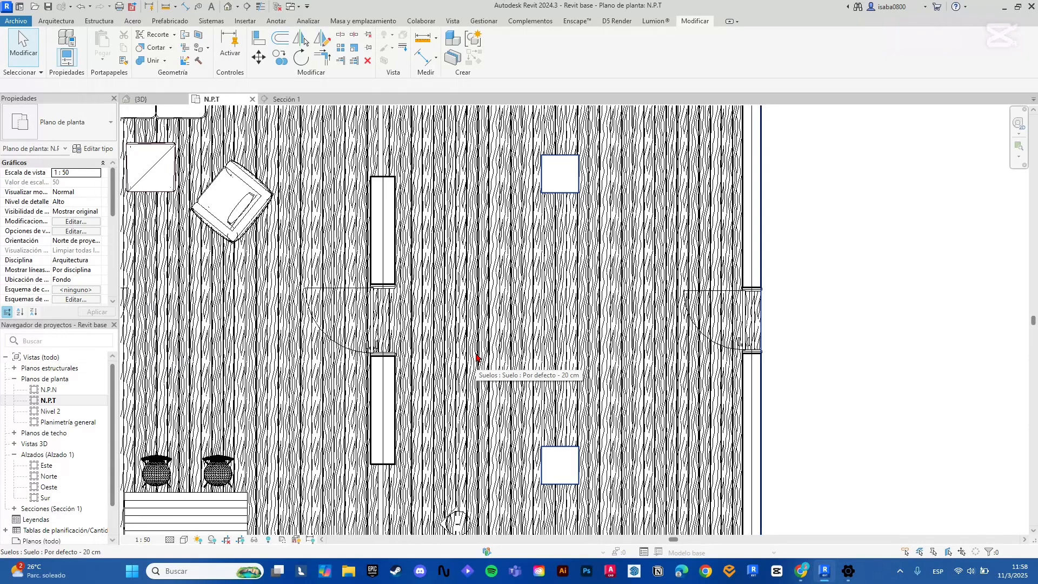
scroll(478, 338, "up", 2)
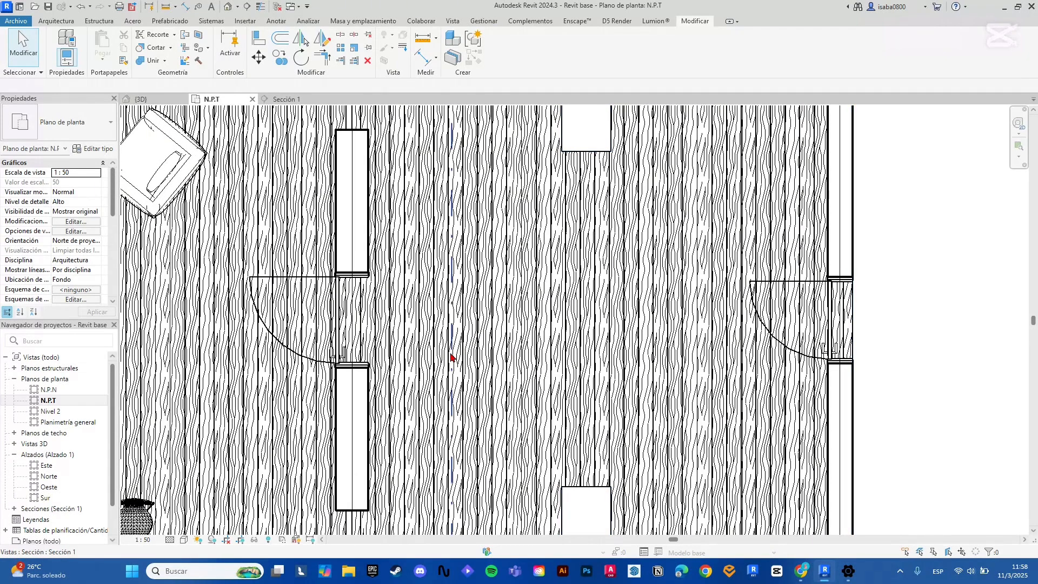
Go to the Sección 1 view from its section mark in the N.P.T plan
scroll(451, 357, "down", 5)
scroll(524, 224, "up", 5)
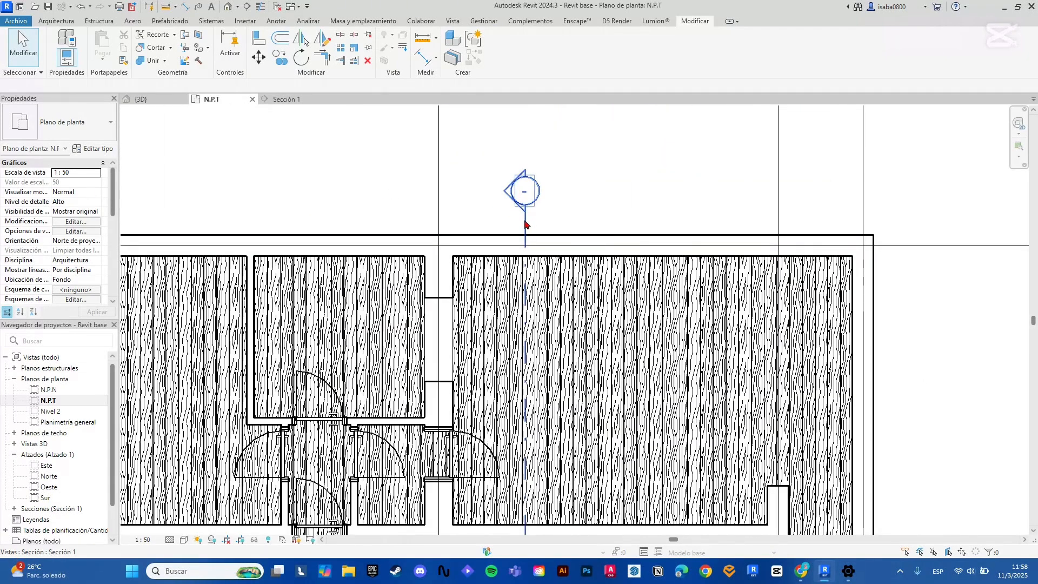
left_click(525, 224)
right_click(522, 296)
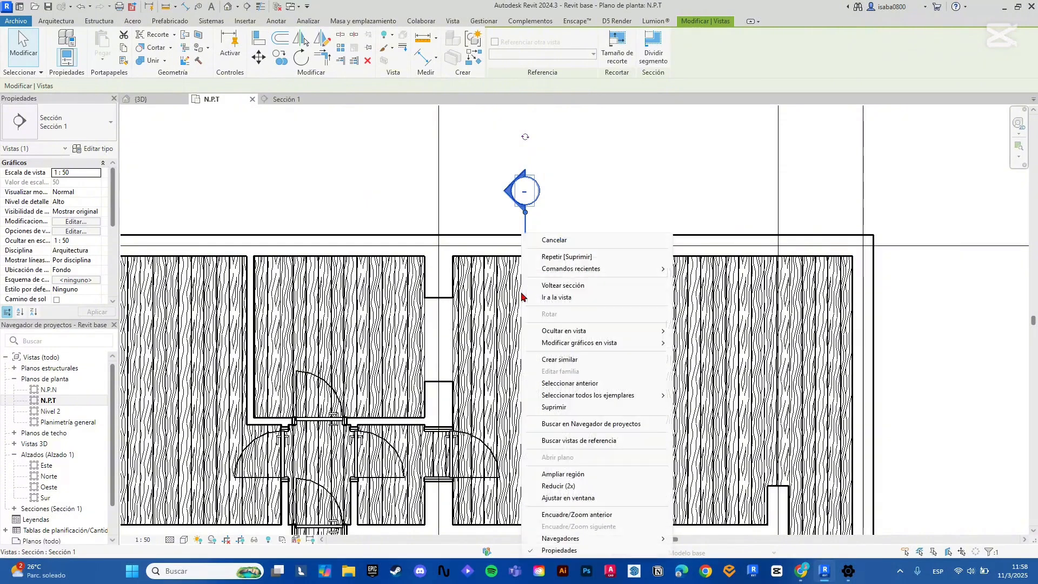
left_click(557, 297)
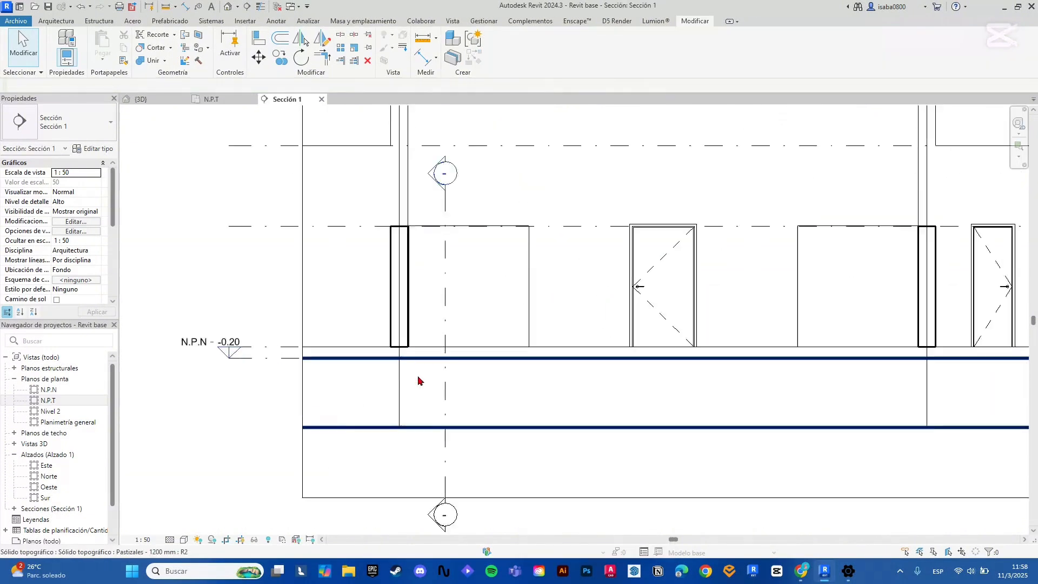
Examine the floor's cut pattern and its colour up close in the Sección 1 view
scroll(411, 378, "up", 5)
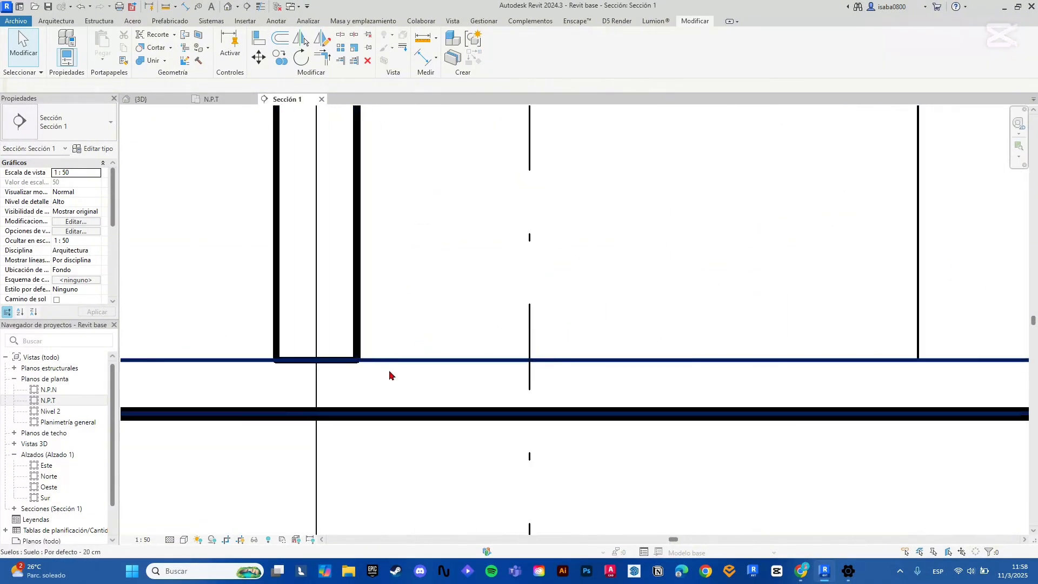
scroll(456, 370, "down", 3)
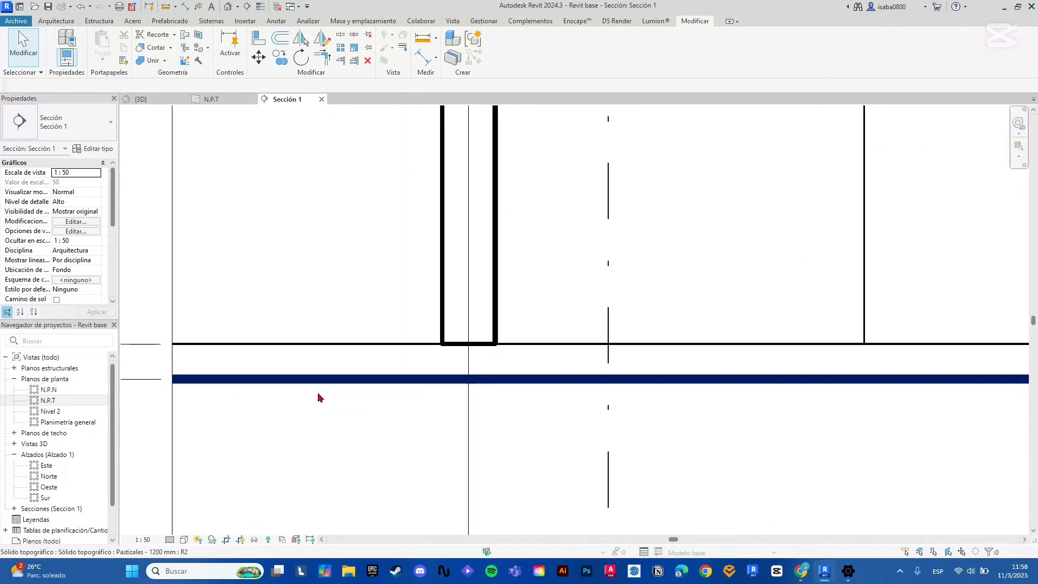
scroll(412, 355, "up", 2)
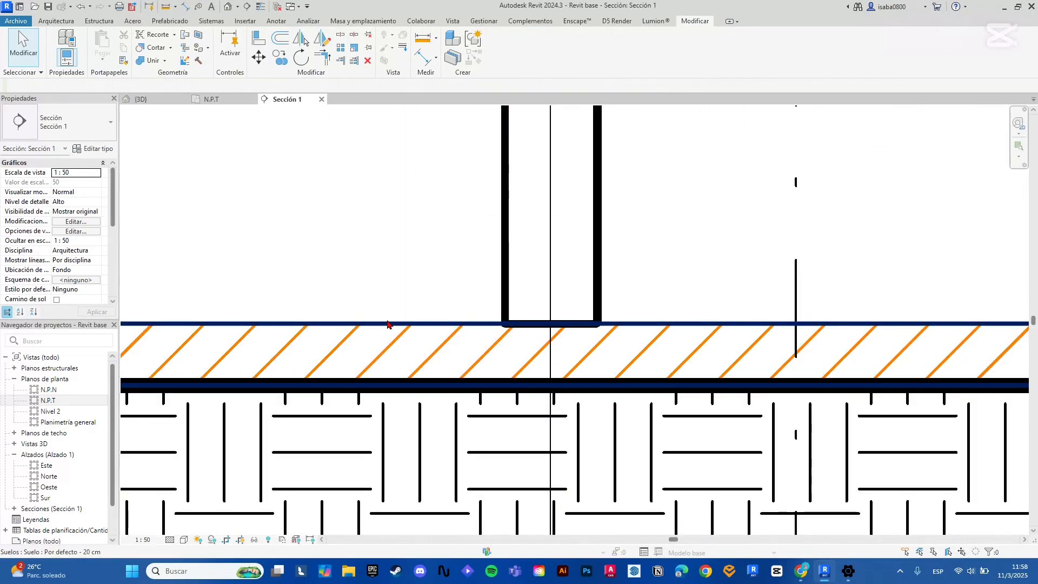
scroll(401, 341, "up", 2)
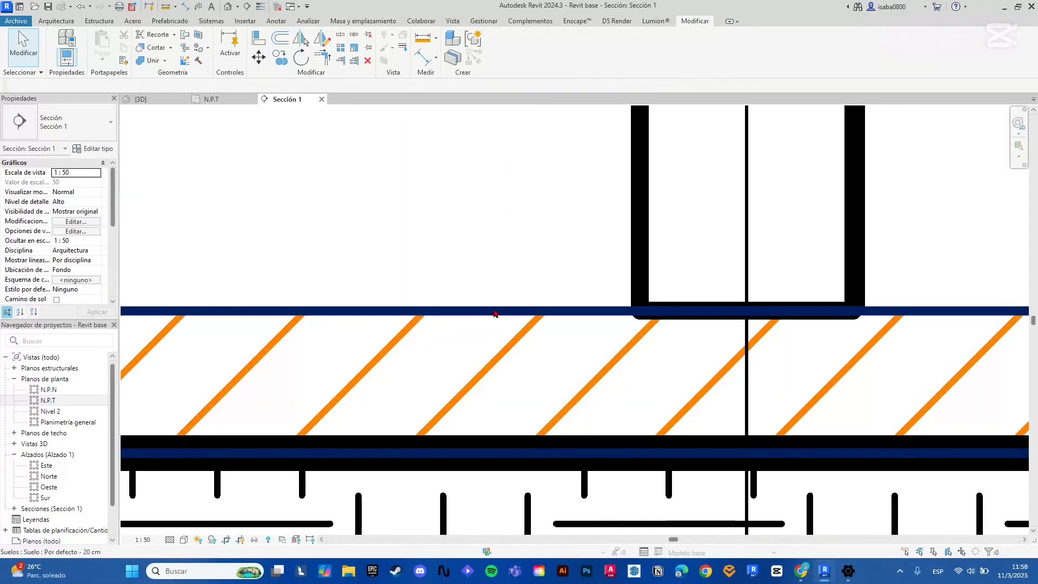
scroll(533, 388, "down", 3)
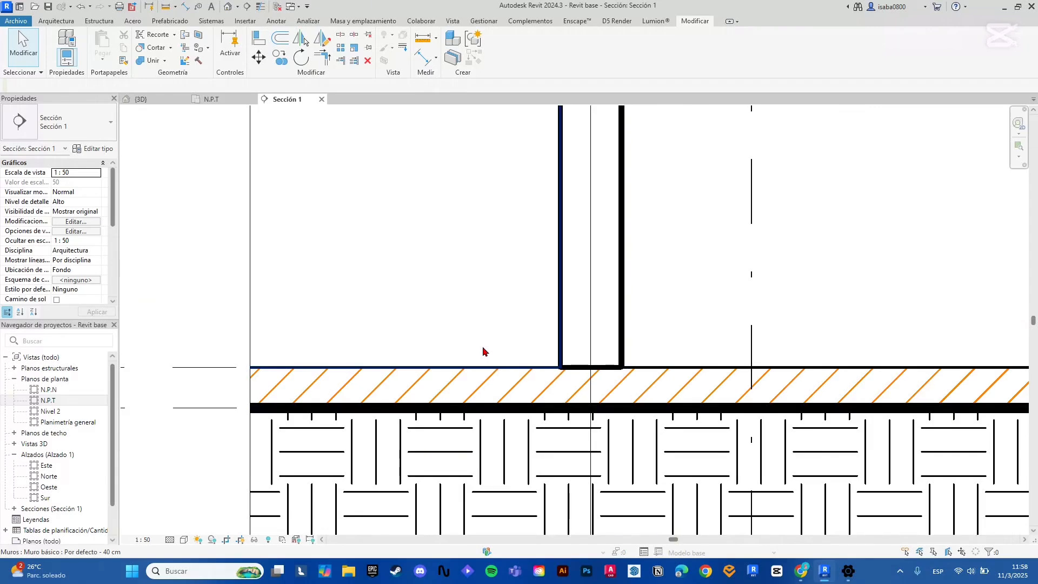
scroll(483, 352, "down", 5)
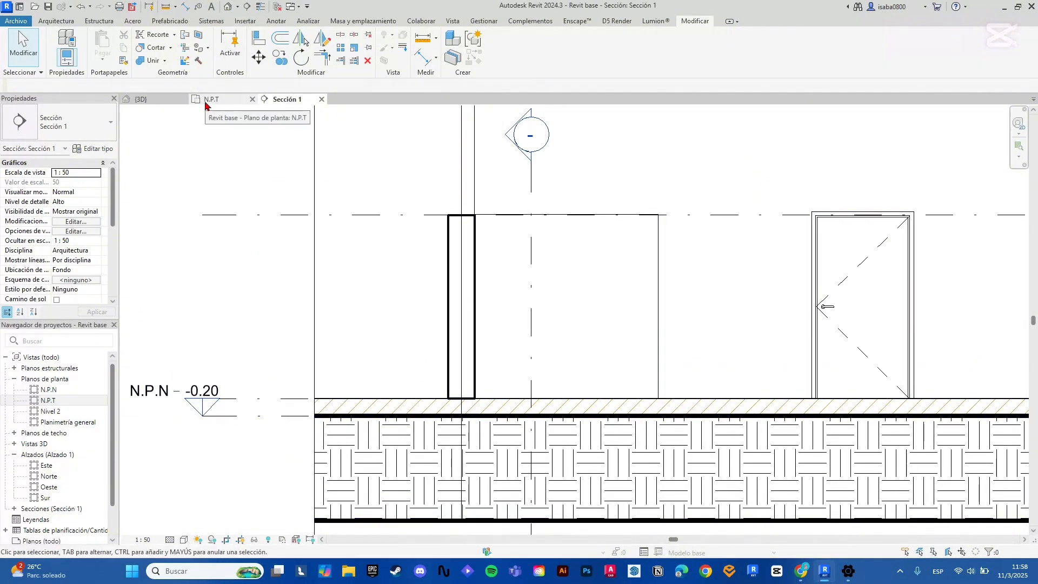
In the 3D view, select the floor and open the Baldosas de piedra material from its type's structure
left_click(141, 99)
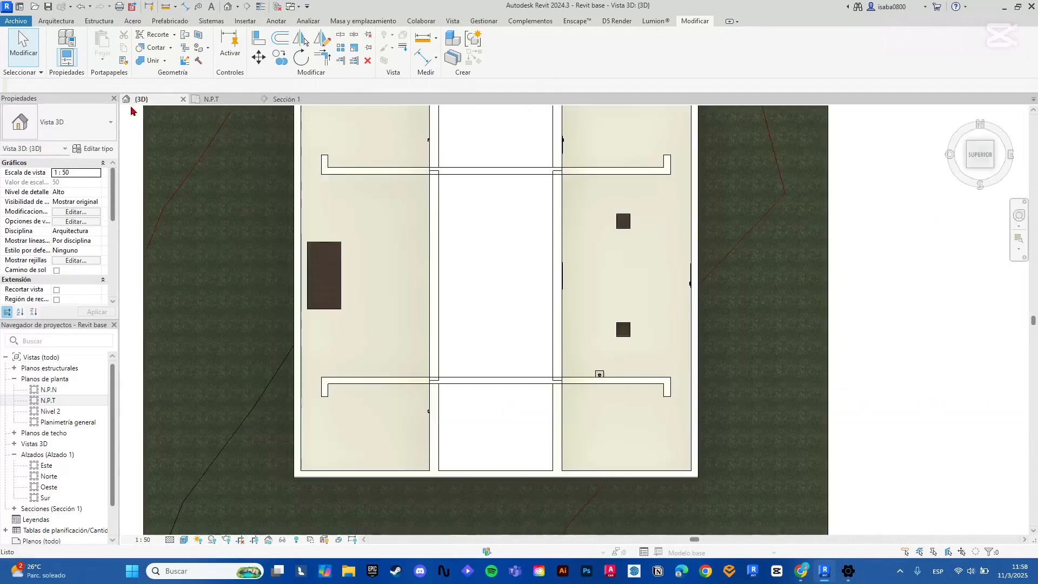
left_click(336, 318)
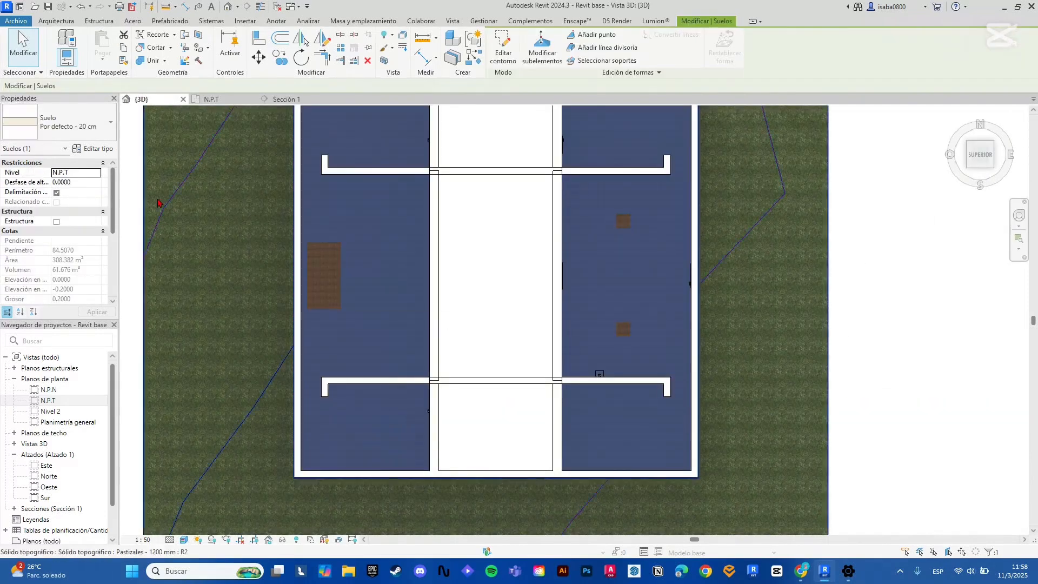
left_click(93, 149)
left_click(567, 220)
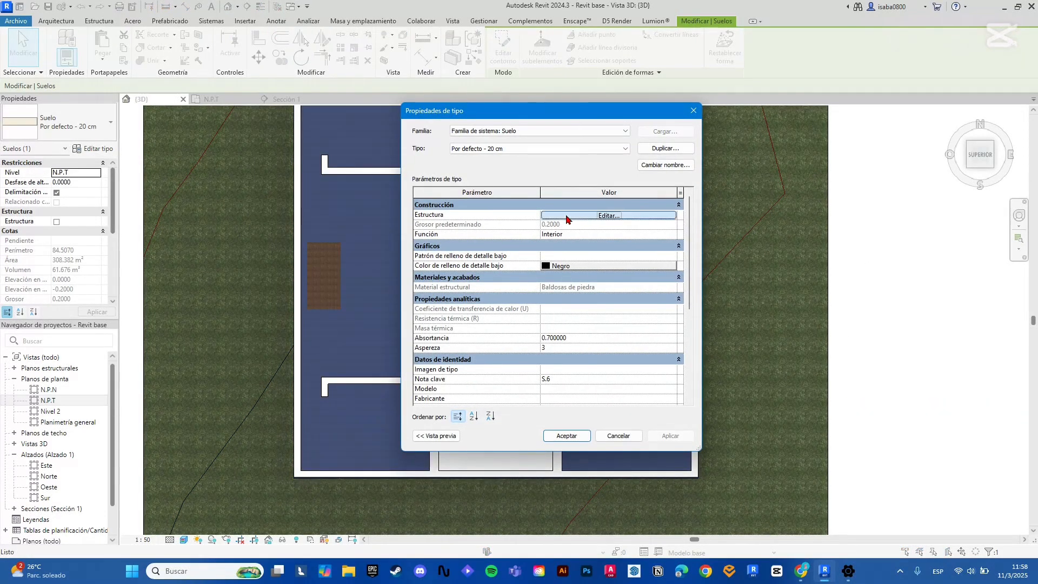
left_click(522, 222)
left_click(524, 222)
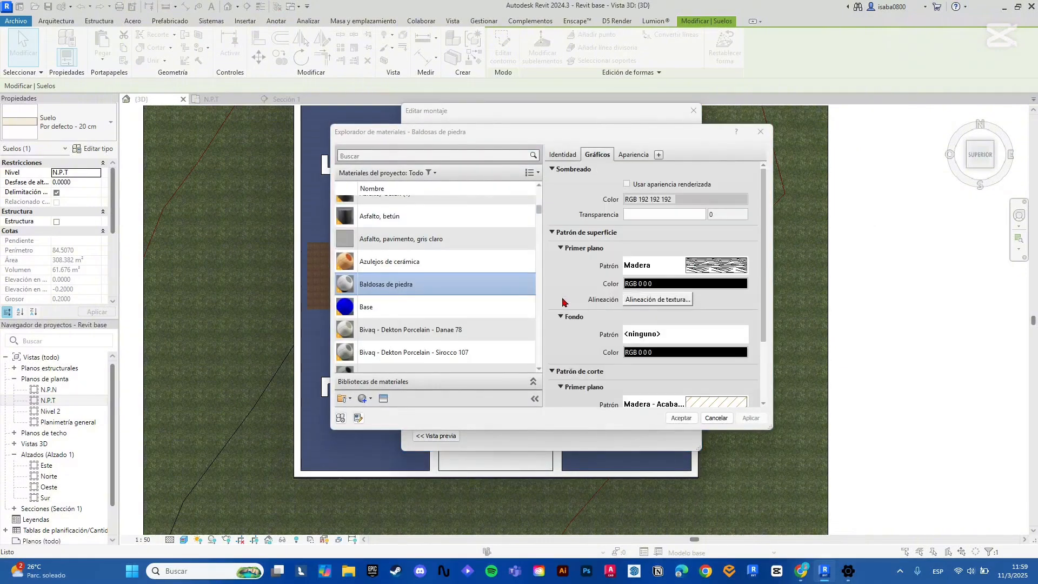
Set the foreground surface pattern of Baldosas de piedra to the 60x60 cm model pattern
left_click(690, 273)
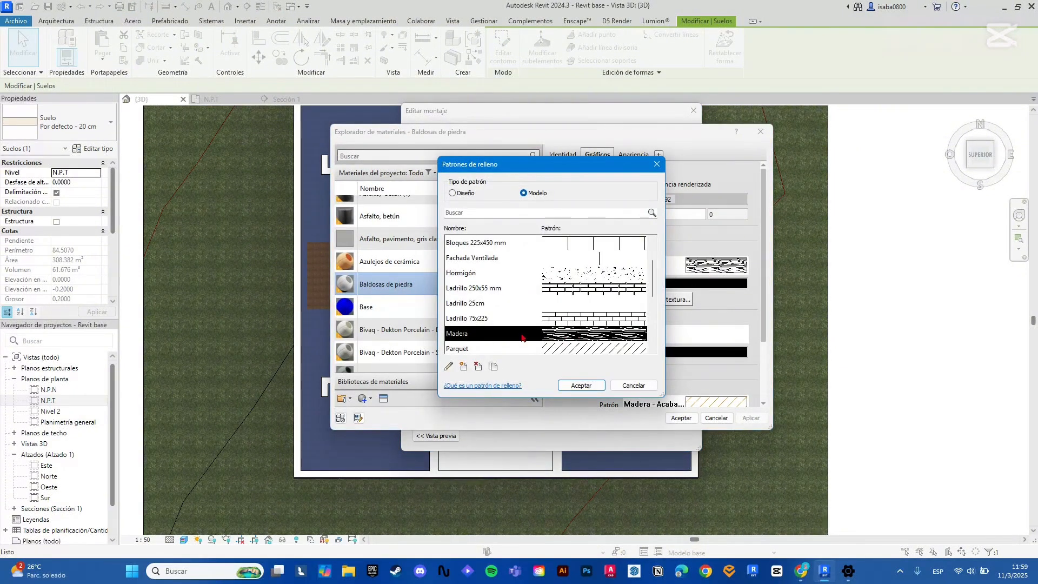
scroll(574, 303, "up", 1)
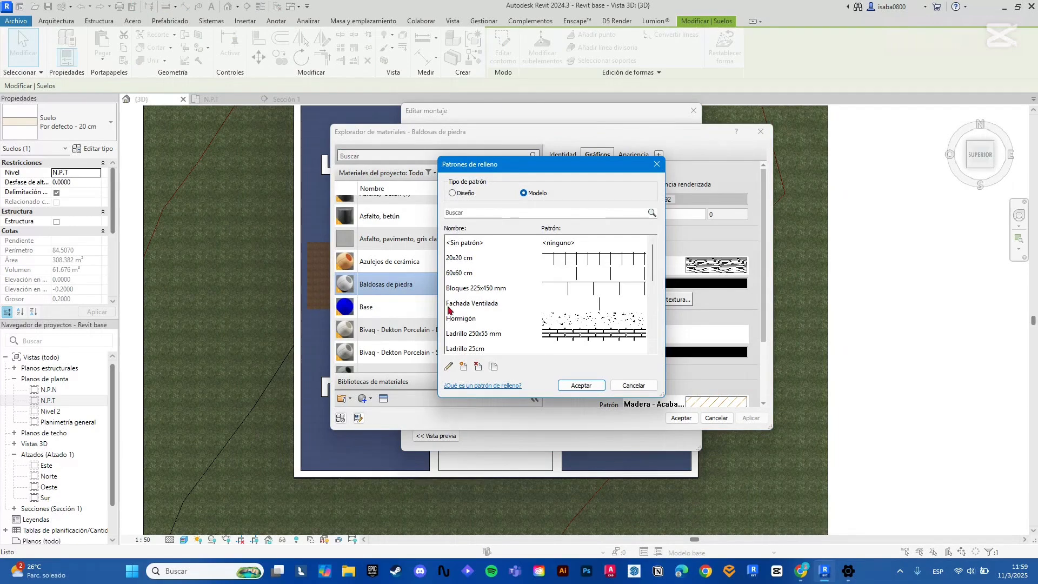
left_click(557, 276)
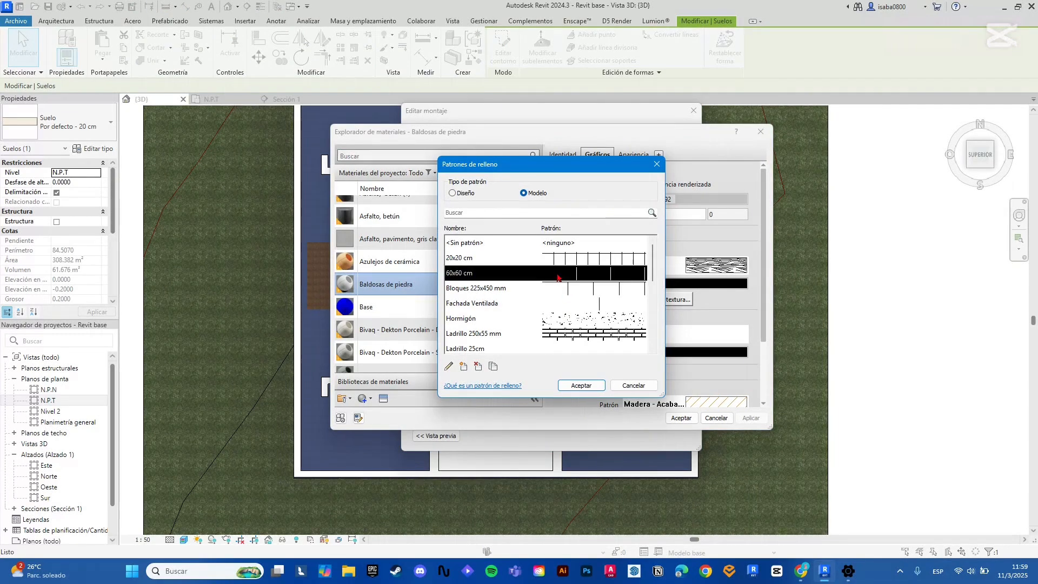
left_click(574, 383)
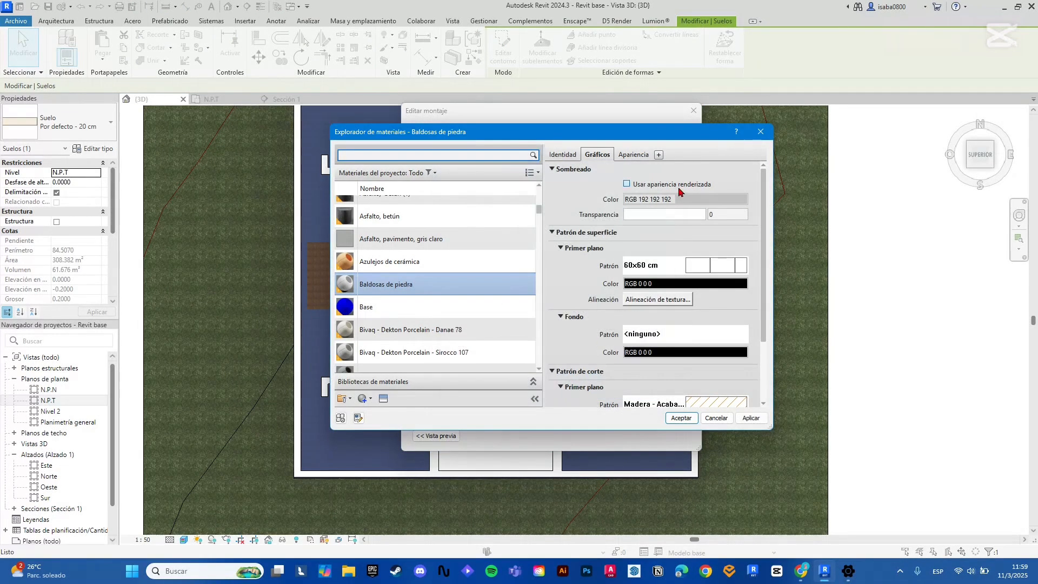
Browse the project's material list from its first entries through to the last ones
scroll(486, 238, "up", 1)
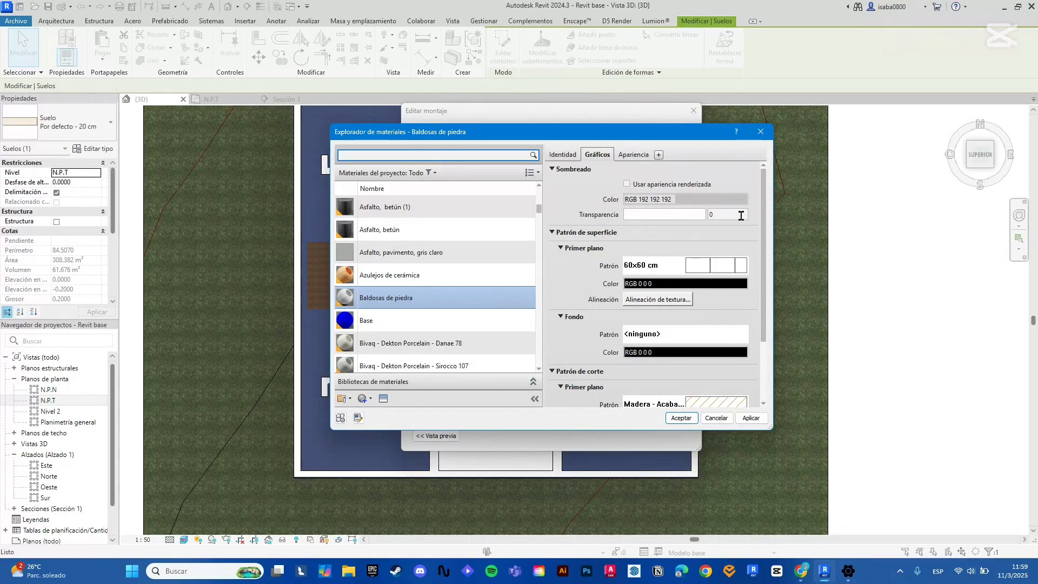
scroll(495, 212, "up", 4)
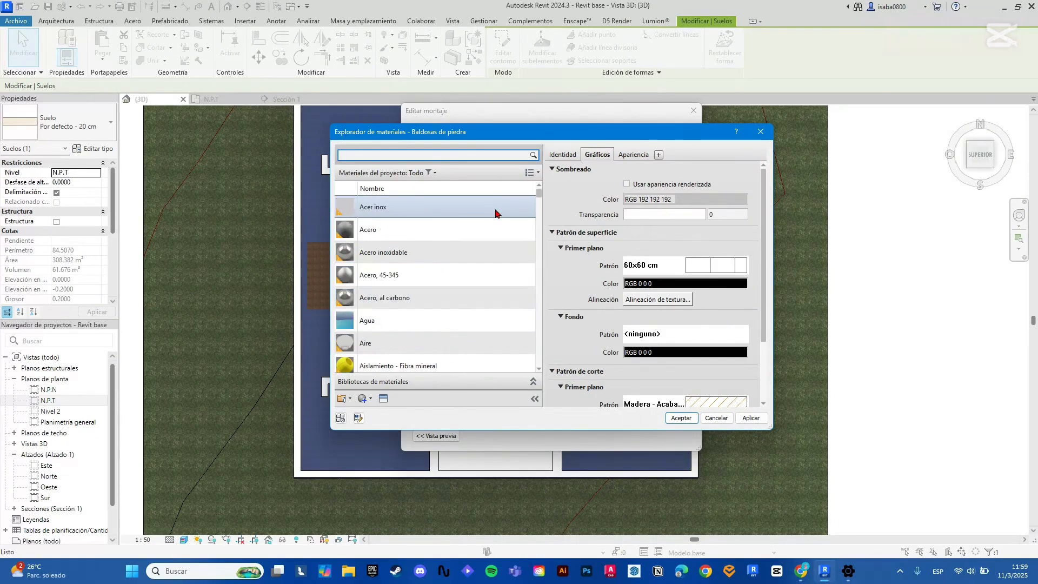
scroll(495, 213, "down", 10)
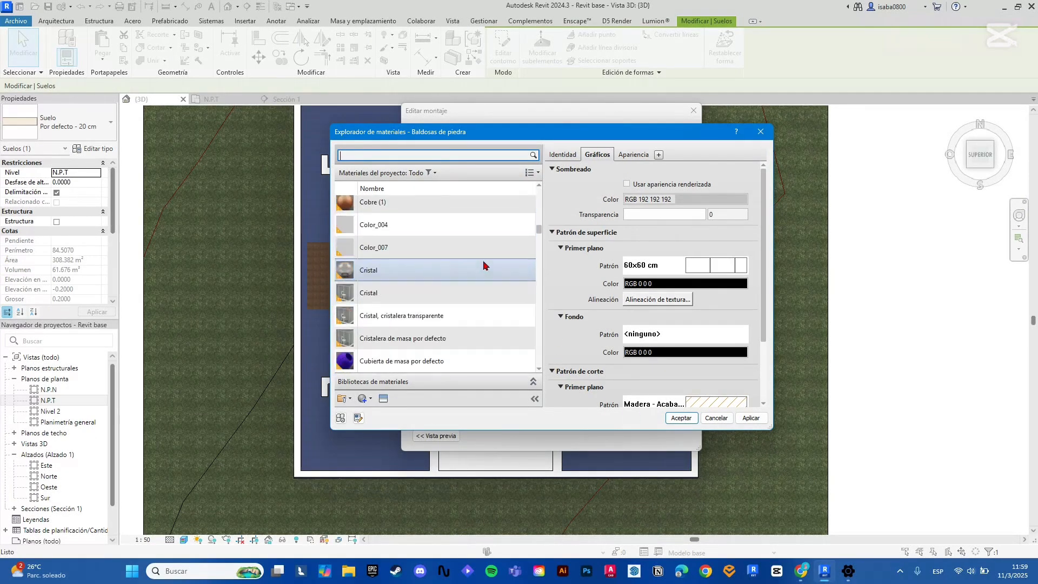
scroll(483, 265, "down", 3)
scroll(483, 265, "up", 6)
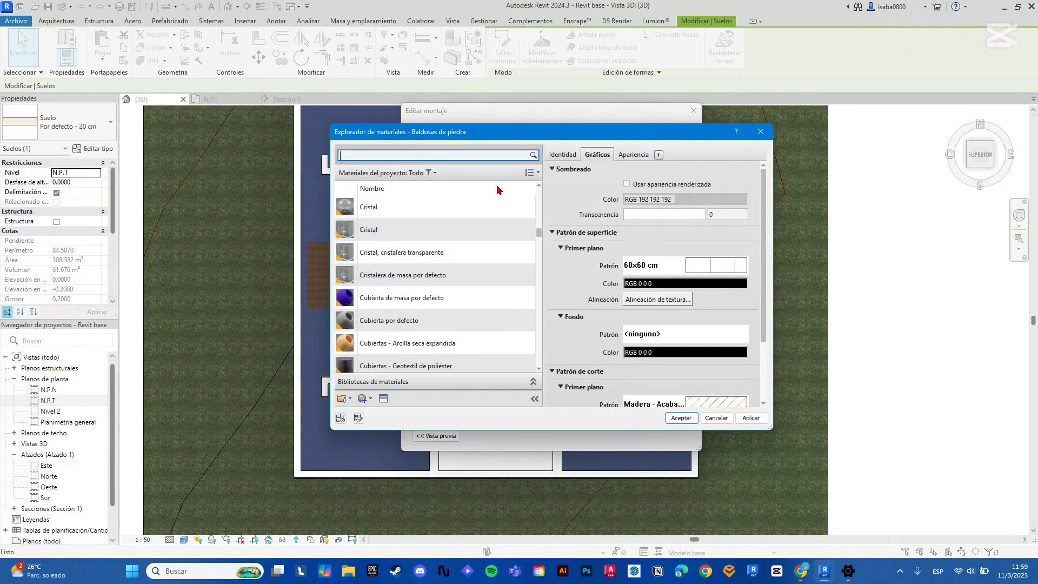
scroll(470, 261, "down", 4)
scroll(447, 288, "down", 5)
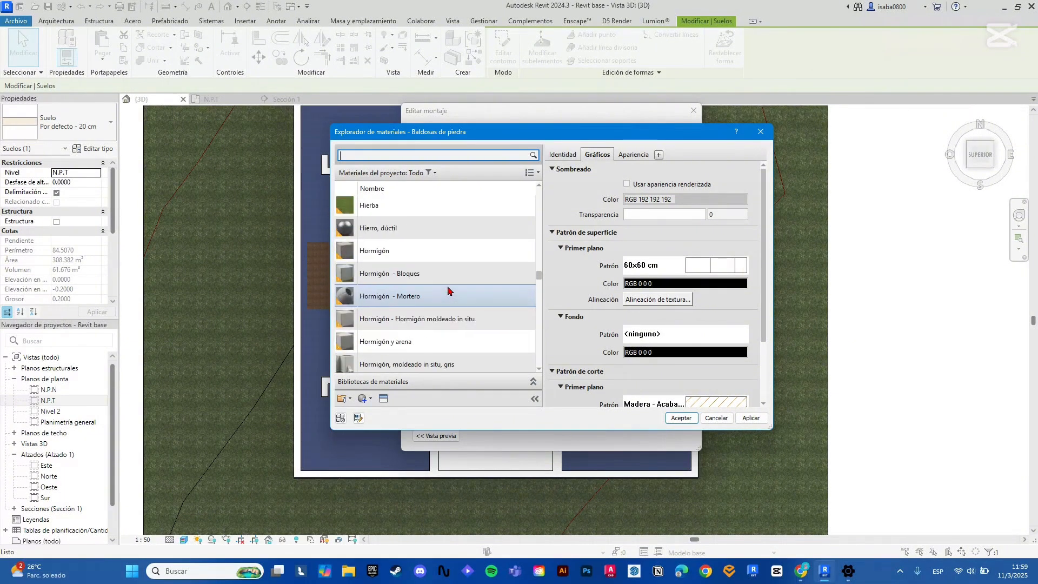
scroll(446, 265, "down", 6)
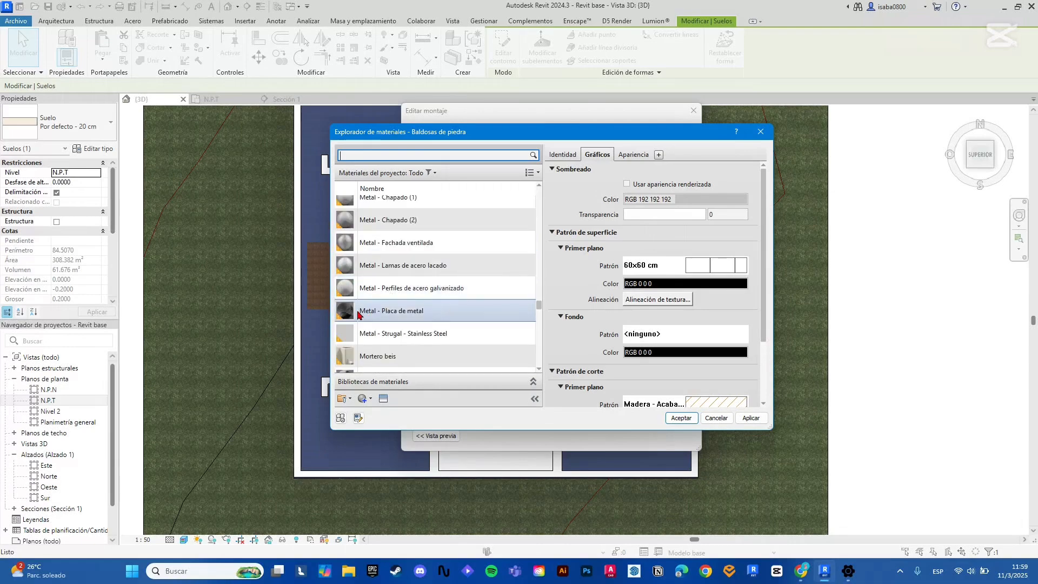
scroll(354, 314, "down", 4)
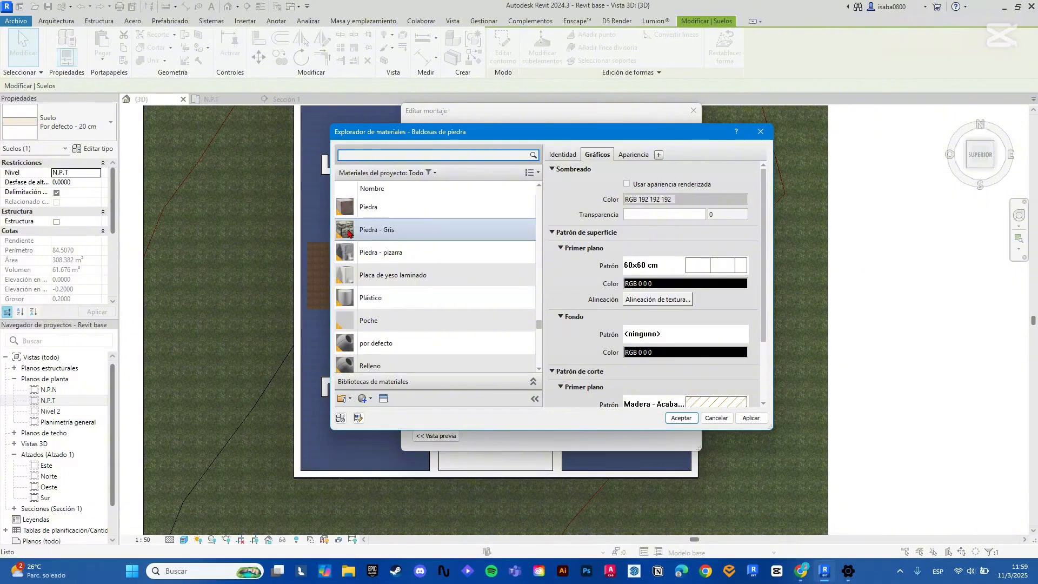
scroll(396, 234, "down", 5)
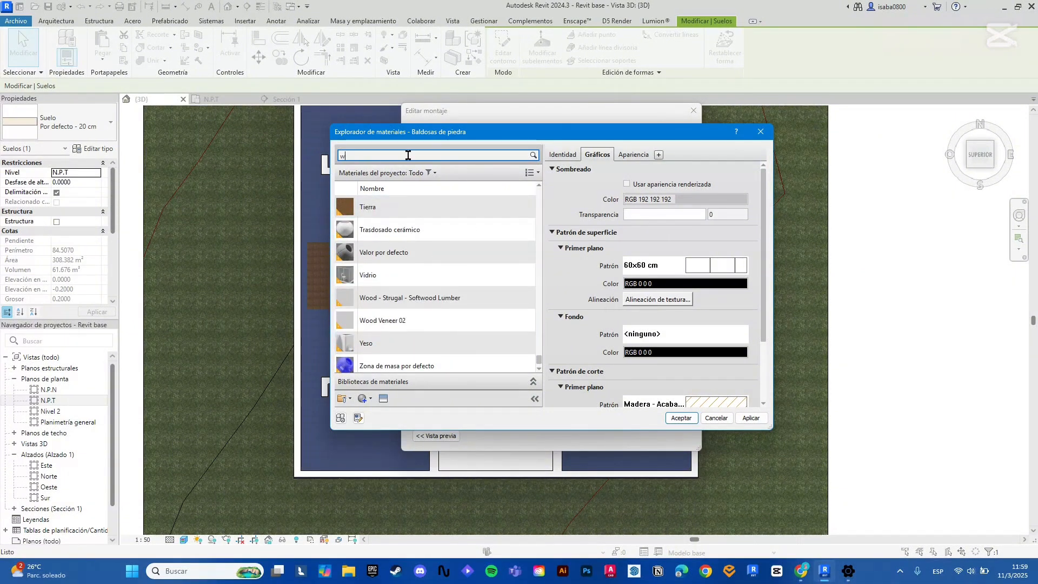
Search the project materials for "wood" and select Tablones de madera
type("oo")
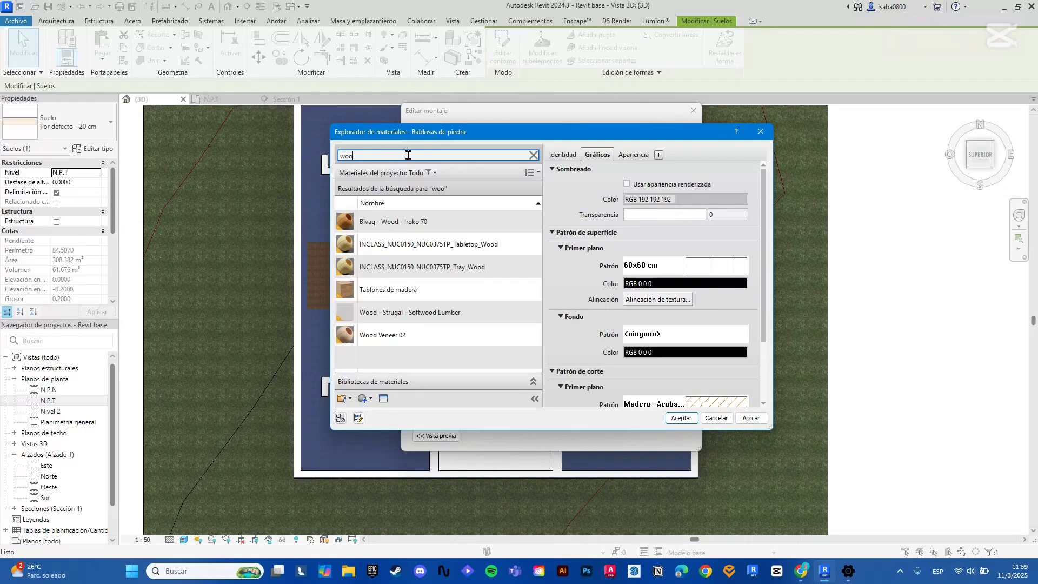
type("d")
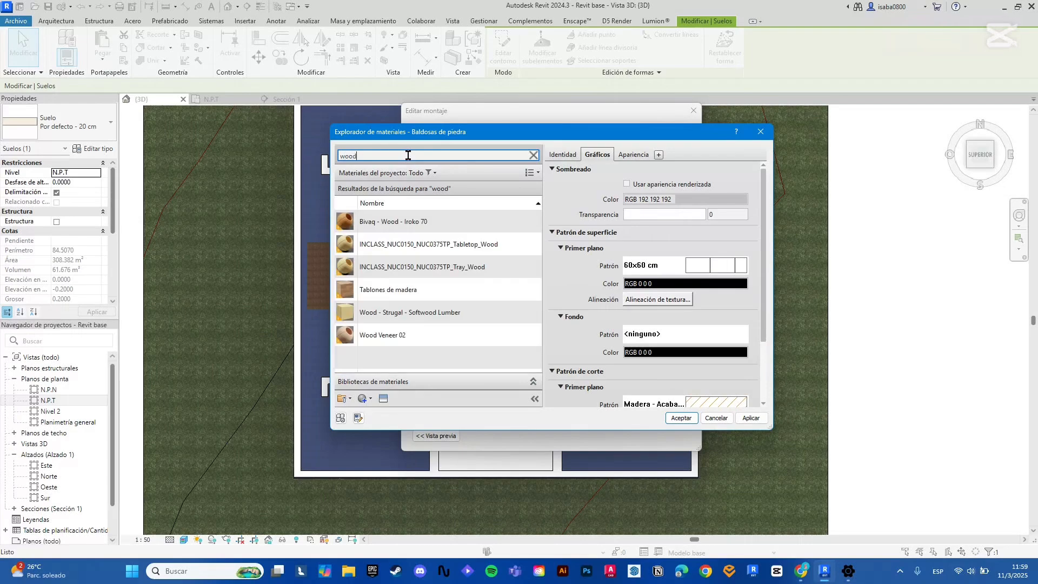
left_click(417, 294)
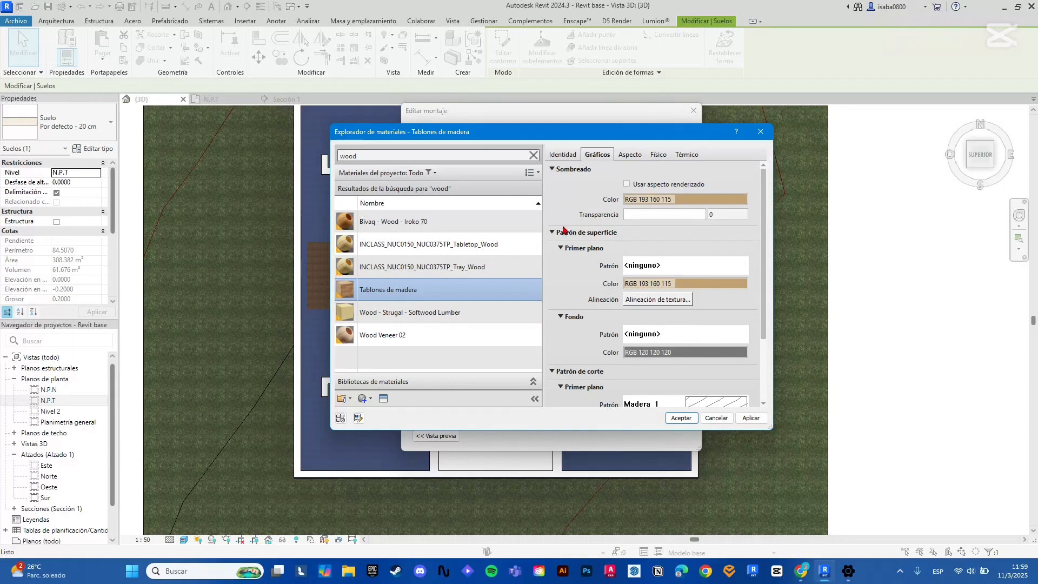
Review the shading, surface pattern and cut pattern settings of Tablones de madera, including the fill patterns available for its surface foreground
scroll(675, 264, "down", 1)
scroll(595, 346, "down", 1)
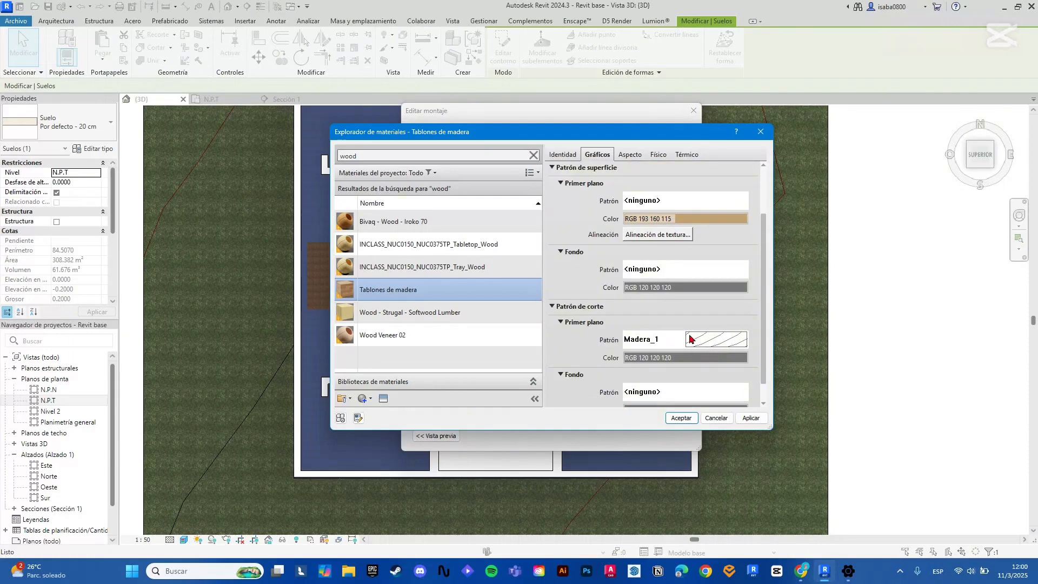
scroll(686, 342, "up", 2)
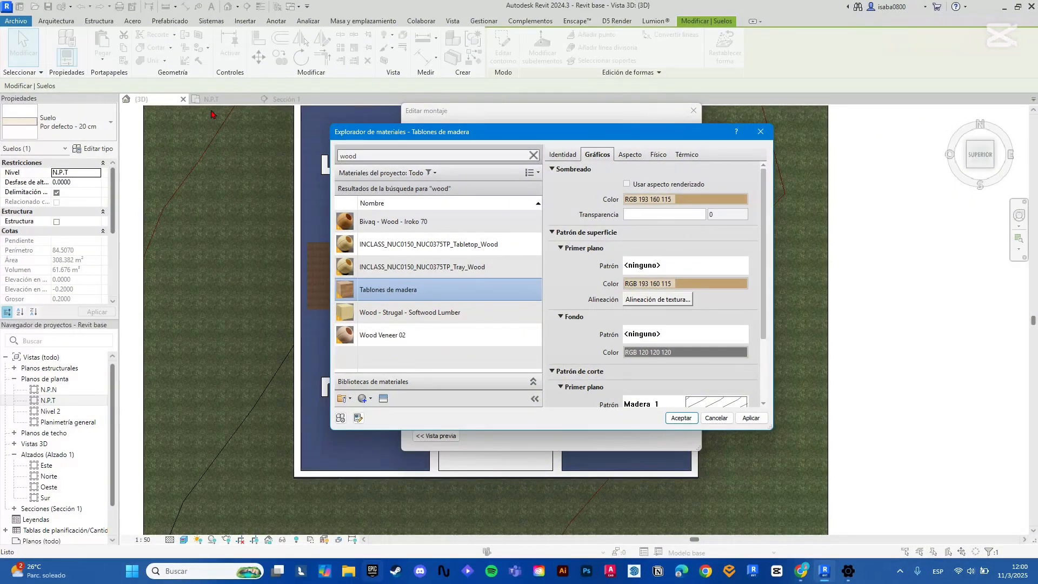
scroll(706, 368, "down", 2)
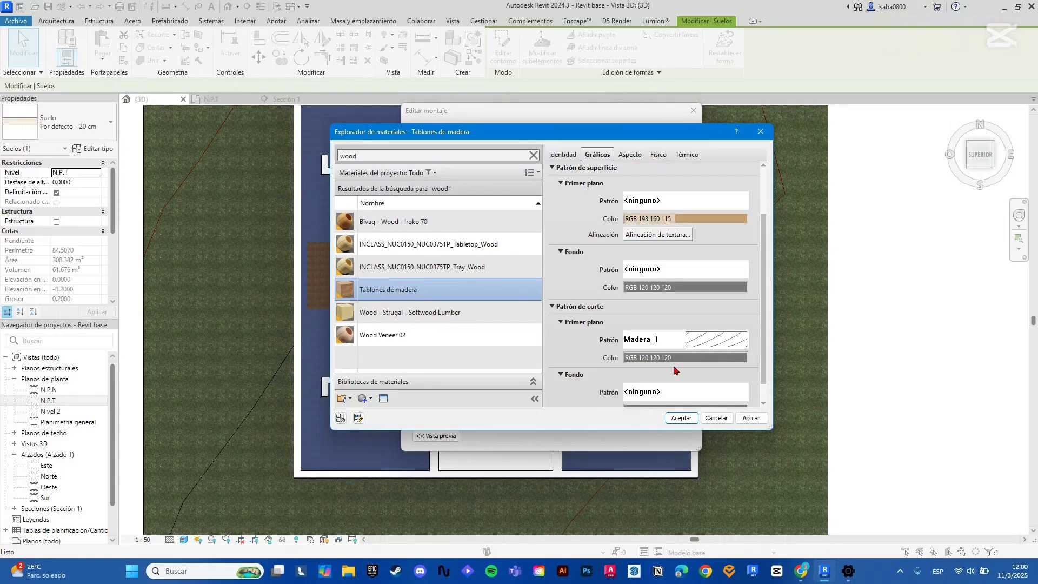
scroll(680, 340, "up", 2)
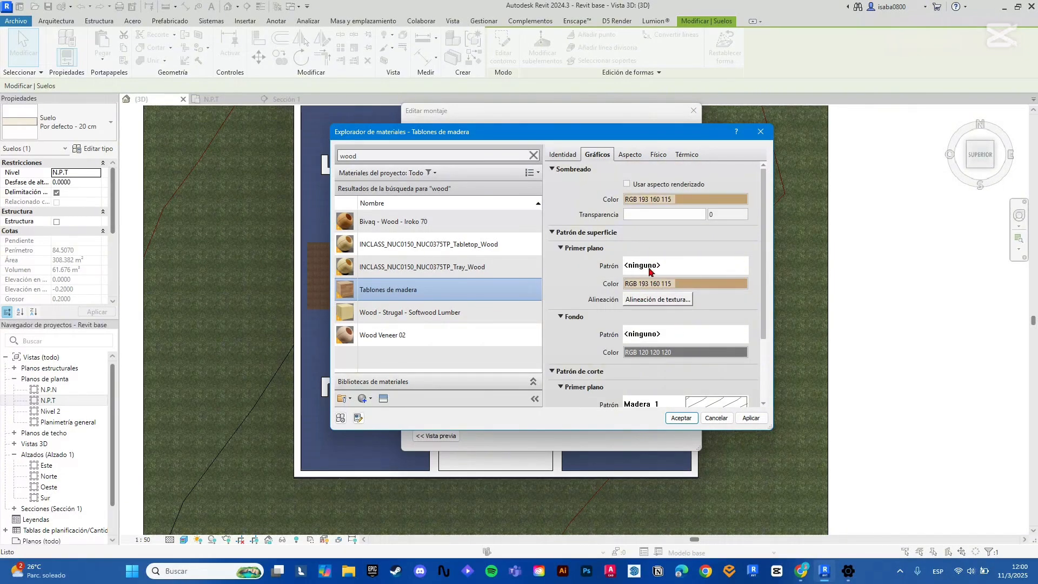
left_click(673, 269)
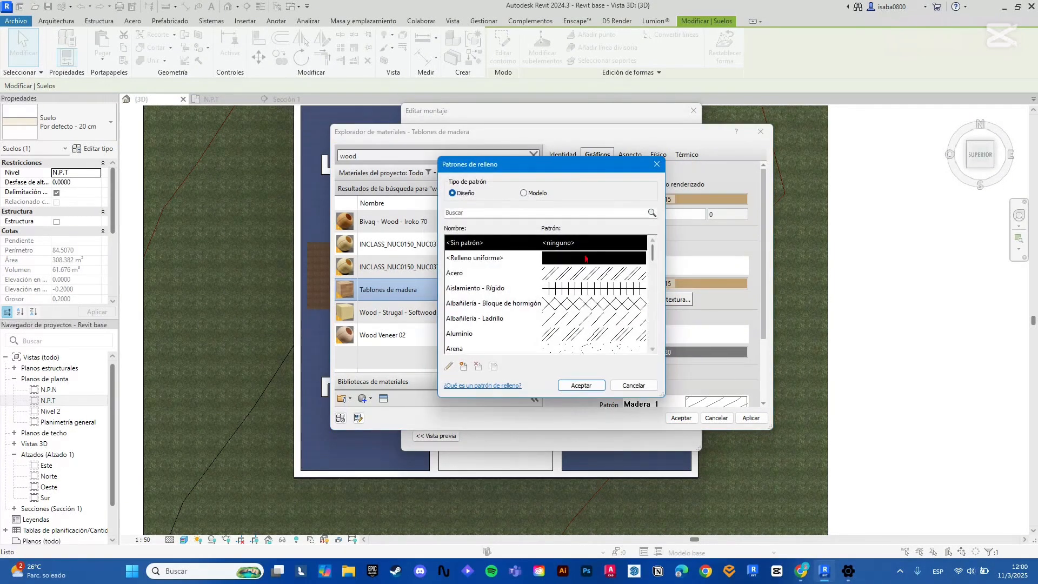
left_click(658, 165)
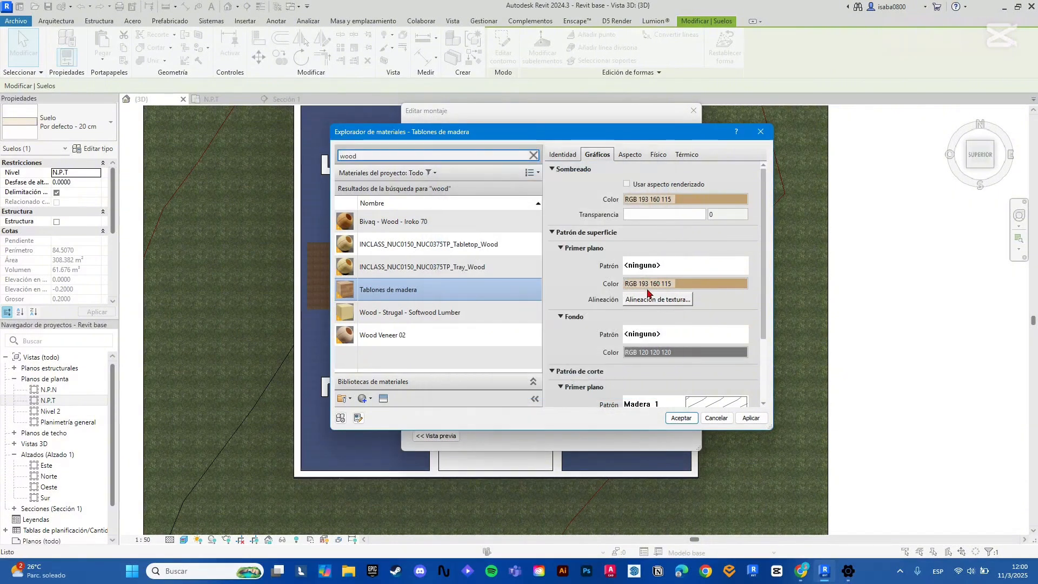
Examine the appearance of Tablones de madera and view its andiroba_natural.png image in the texture editor
left_click(628, 156)
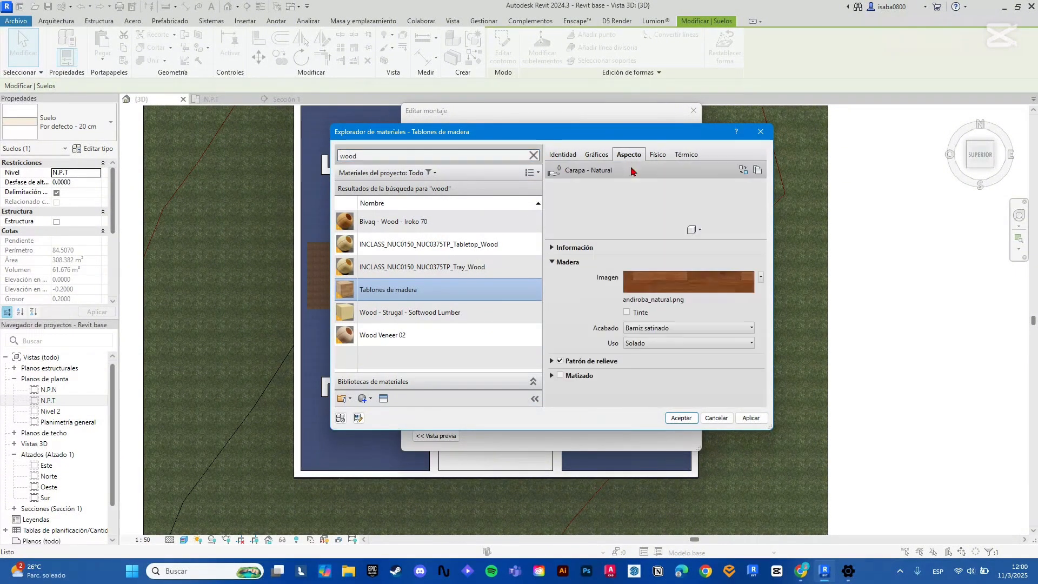
left_click(652, 282)
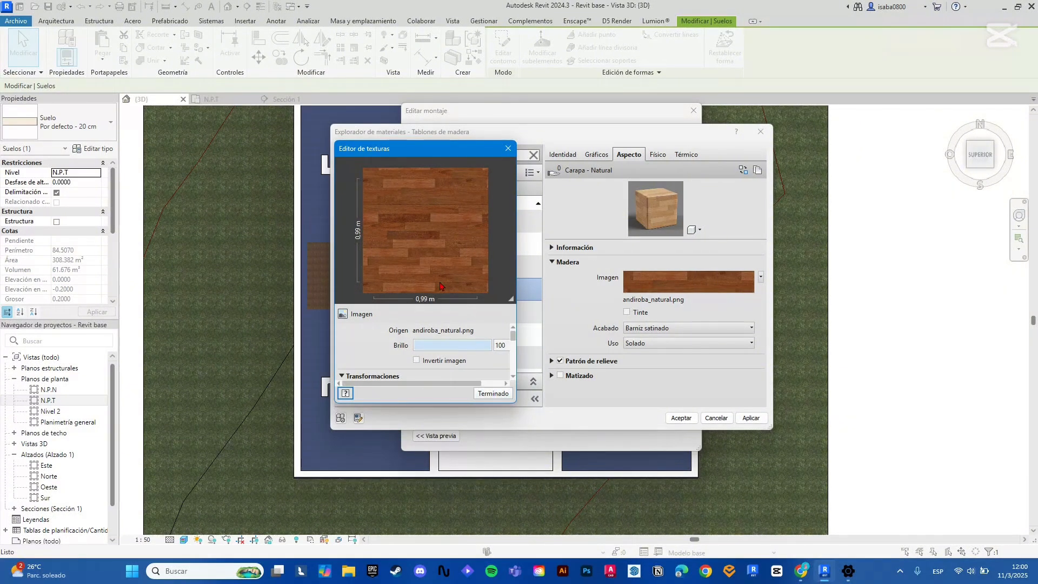
left_click(508, 149)
Review the physical and thermal properties of Tablones de madera, ending on its identity information
left_click(655, 155)
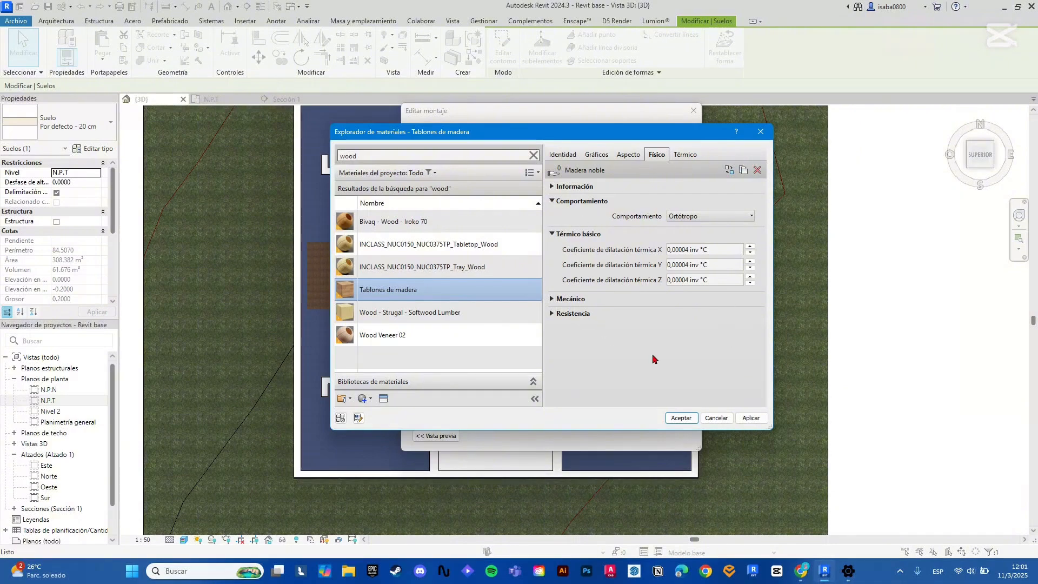
left_click(687, 155)
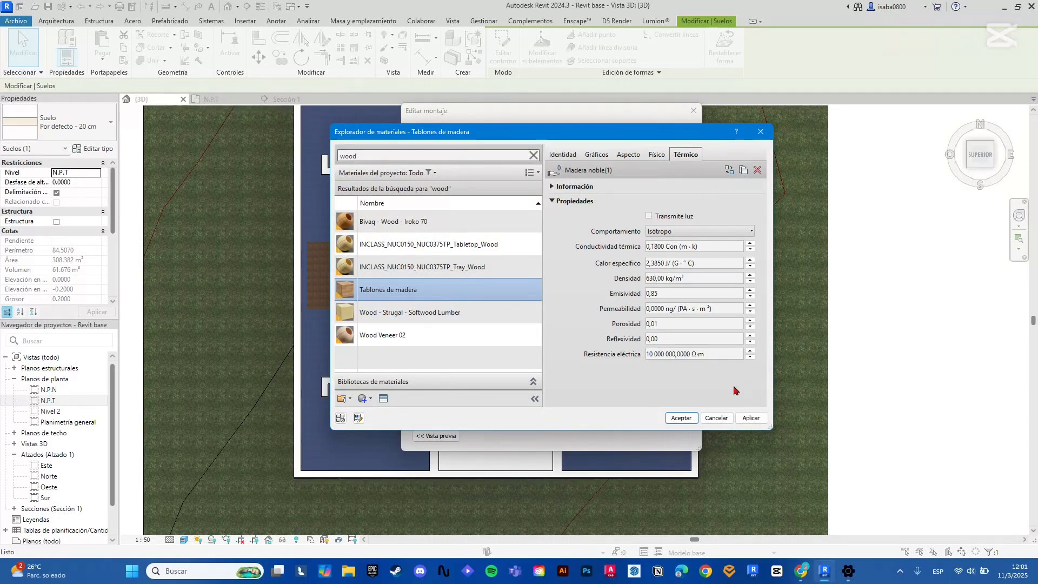
left_click(656, 155)
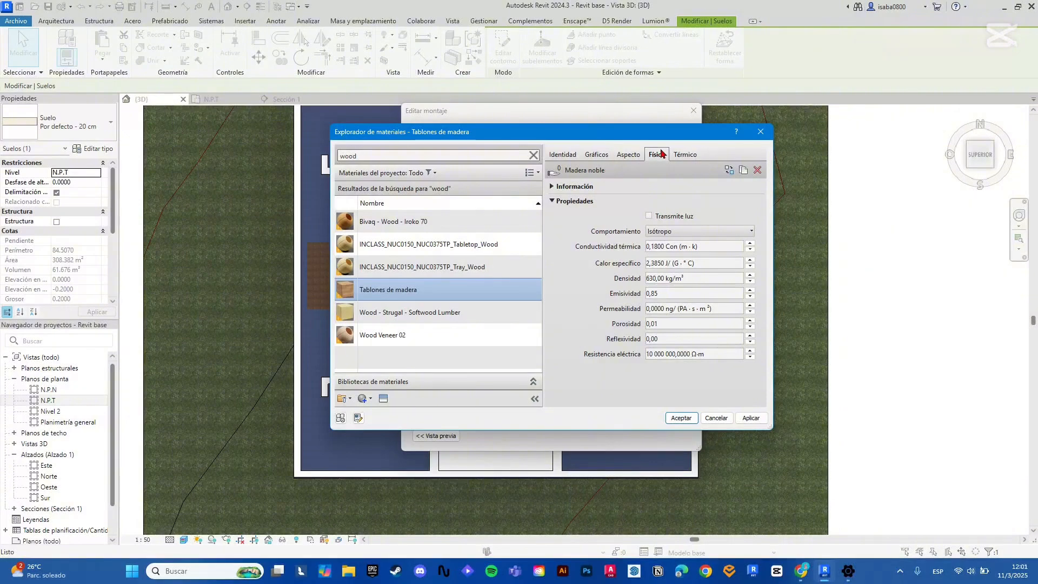
left_click(628, 156)
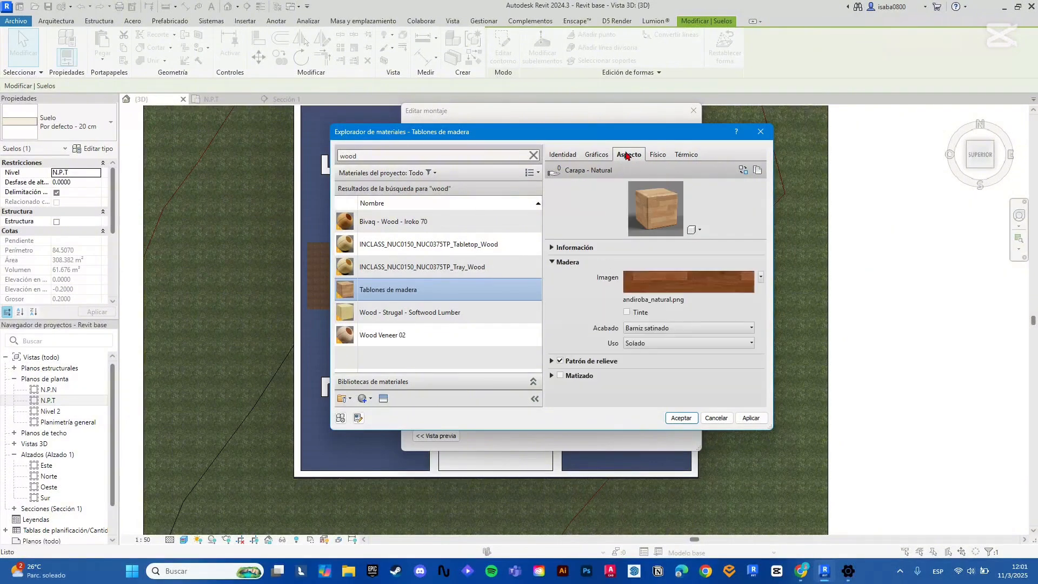
left_click(598, 155)
left_click(565, 156)
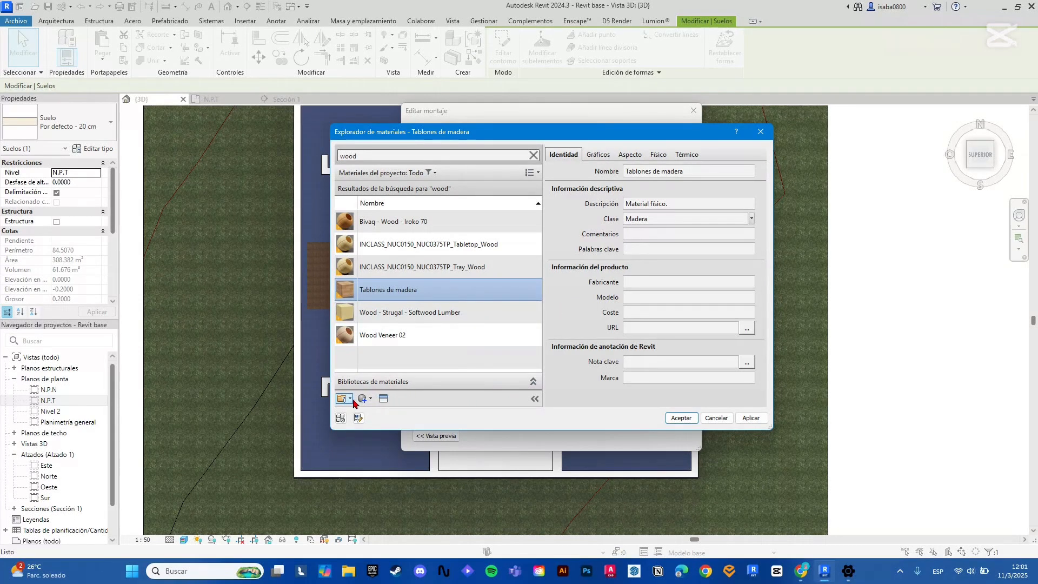
Look at the options for managing material libraries and for creating or duplicating materials, keeping Tablones de madera selected
left_click(351, 400)
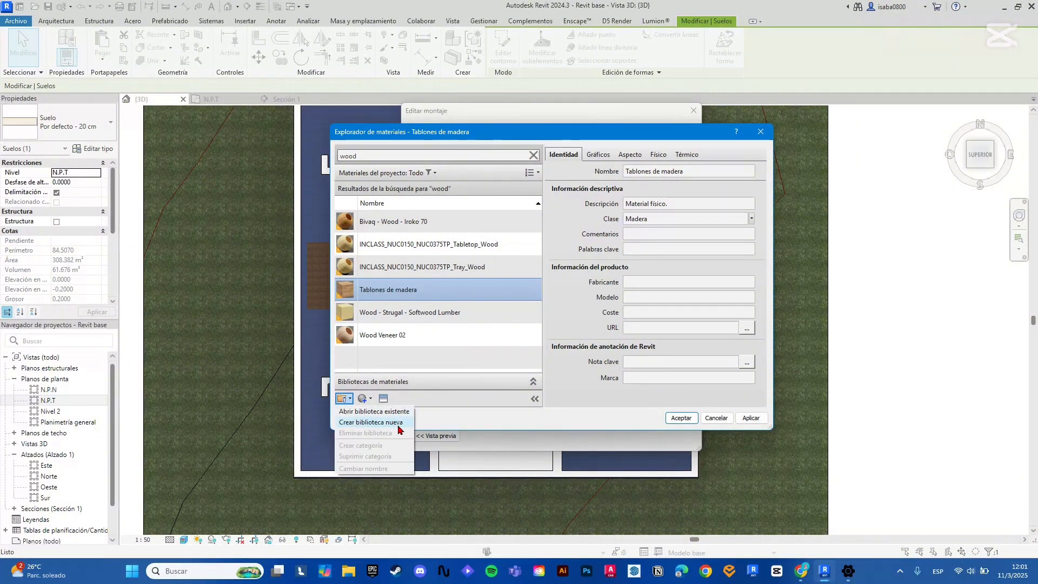
left_click(434, 401)
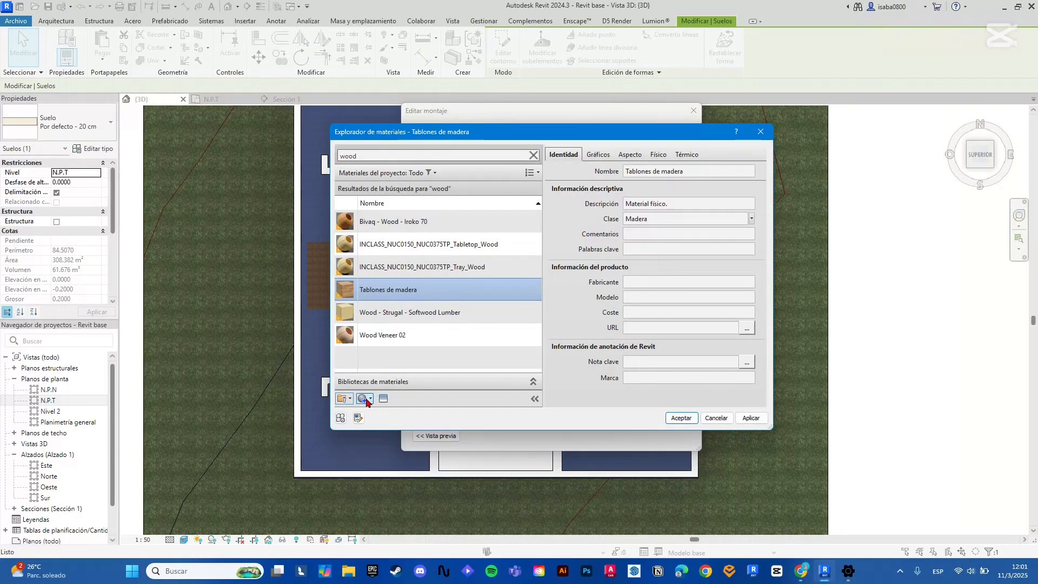
left_click(366, 401)
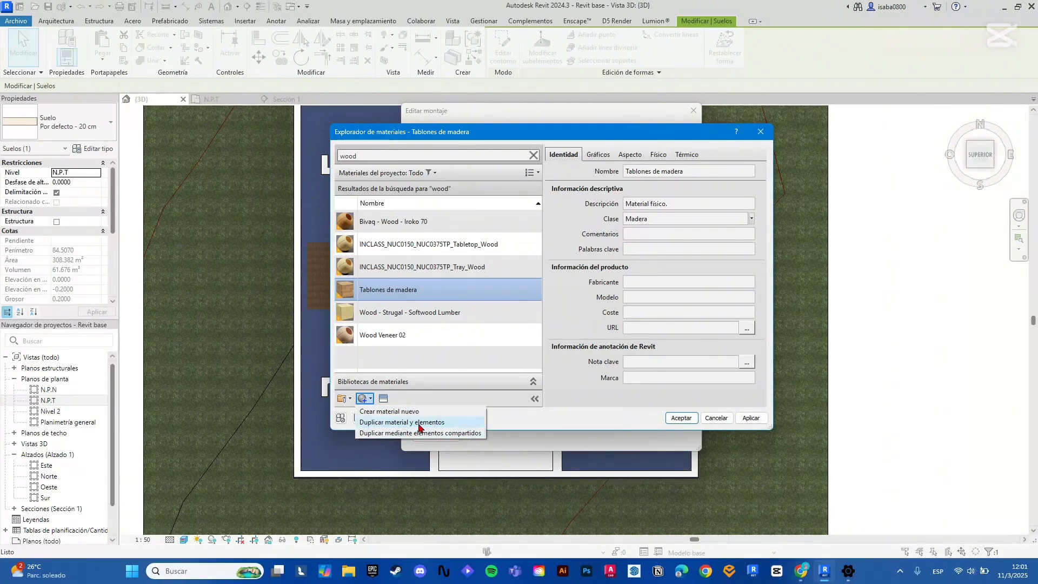
left_click(433, 294)
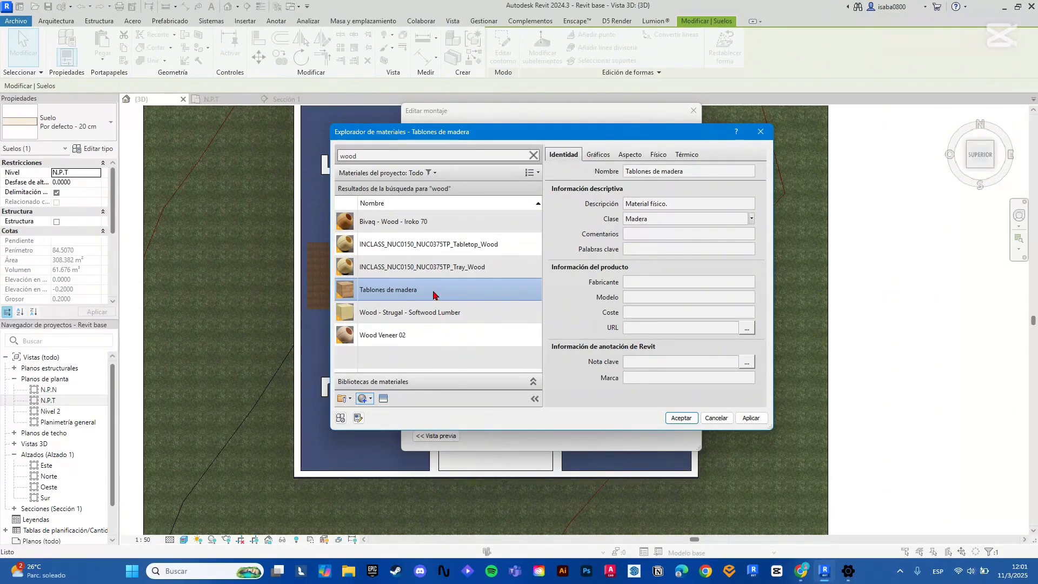
Duplicate Tablones de madera together with its assets and name the copy "Madera para el curso"
right_click(388, 292)
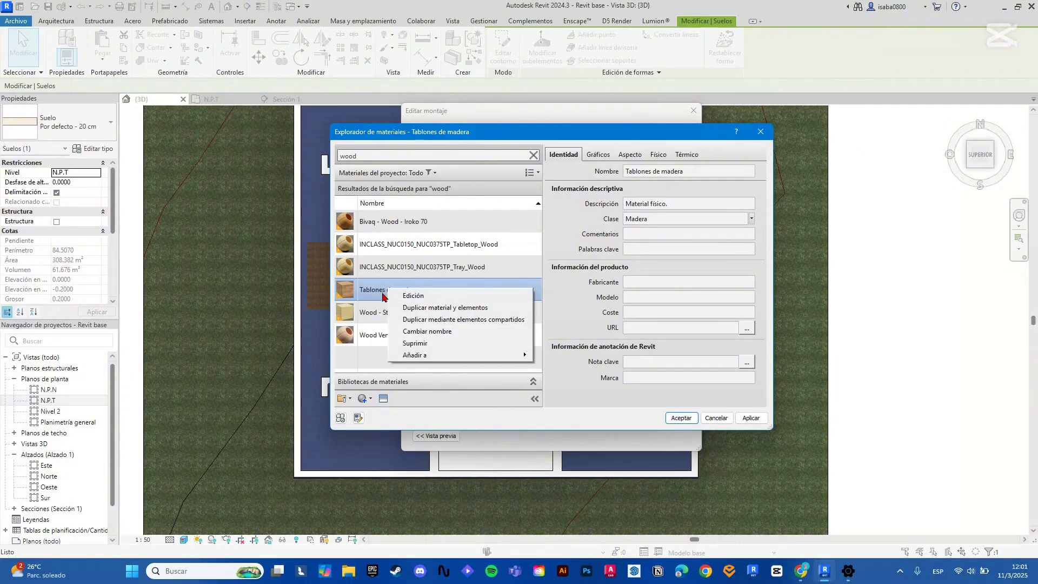
left_click(463, 308)
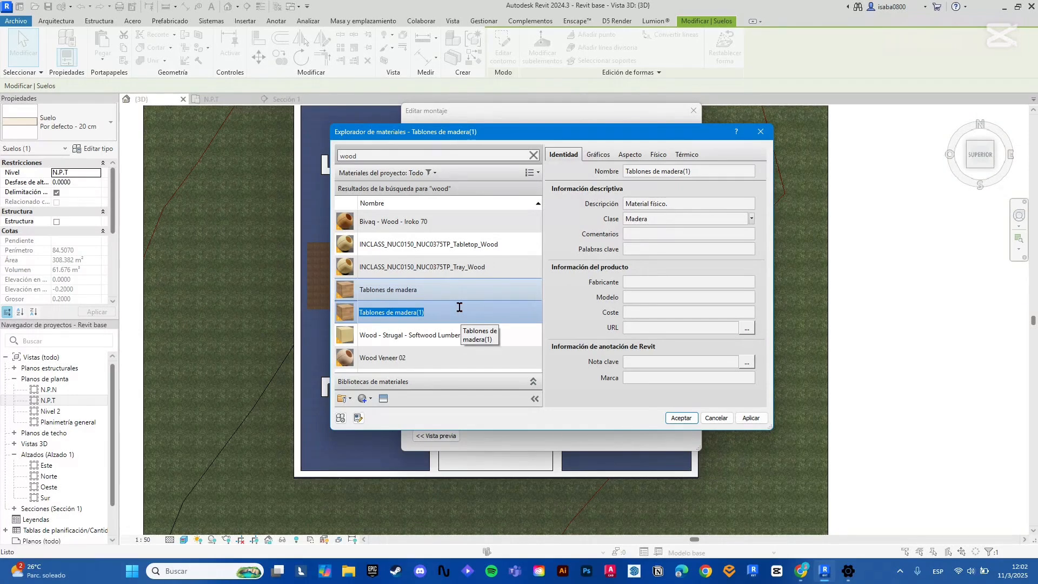
type("Madera para")
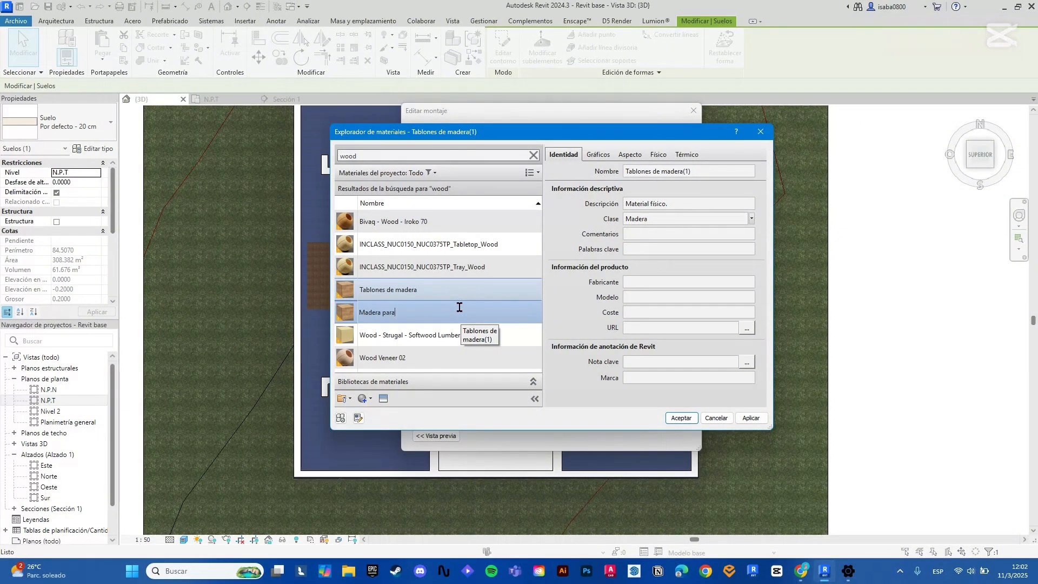
type(" el curso")
key("Return")
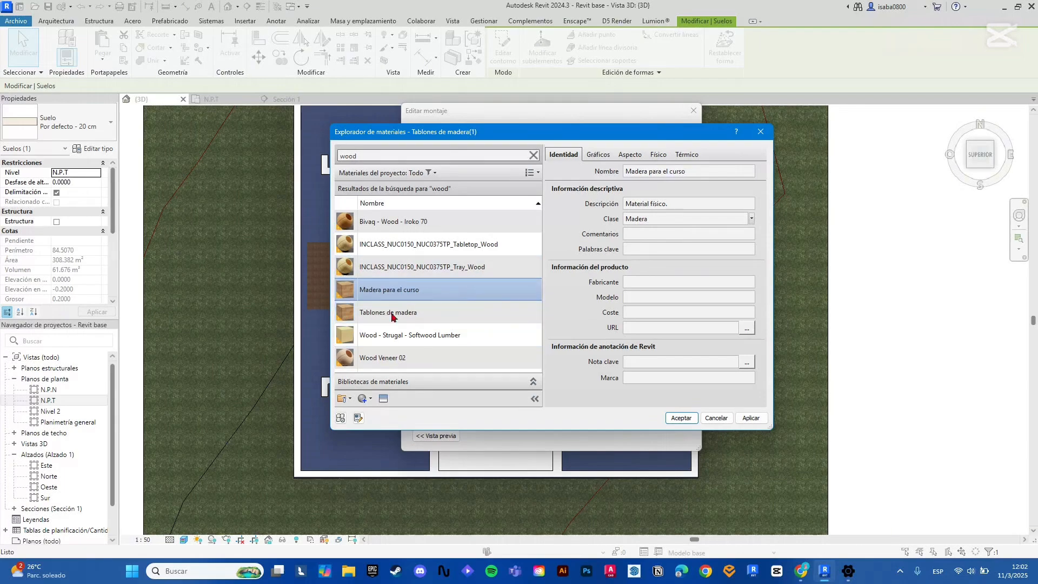
Check the graphics settings of Madera para el curso and create a new blank material
left_click(590, 152)
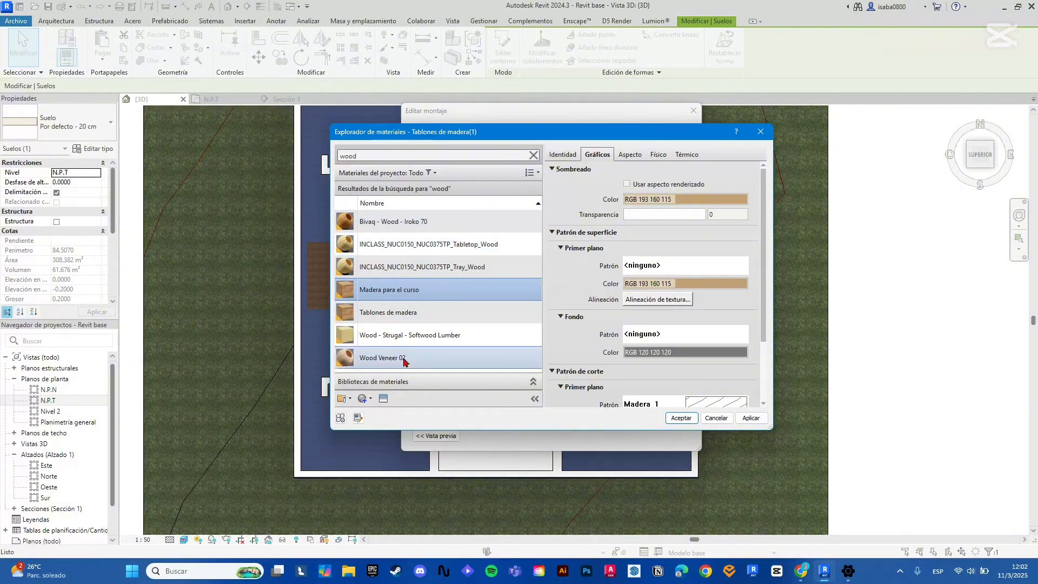
left_click(366, 400)
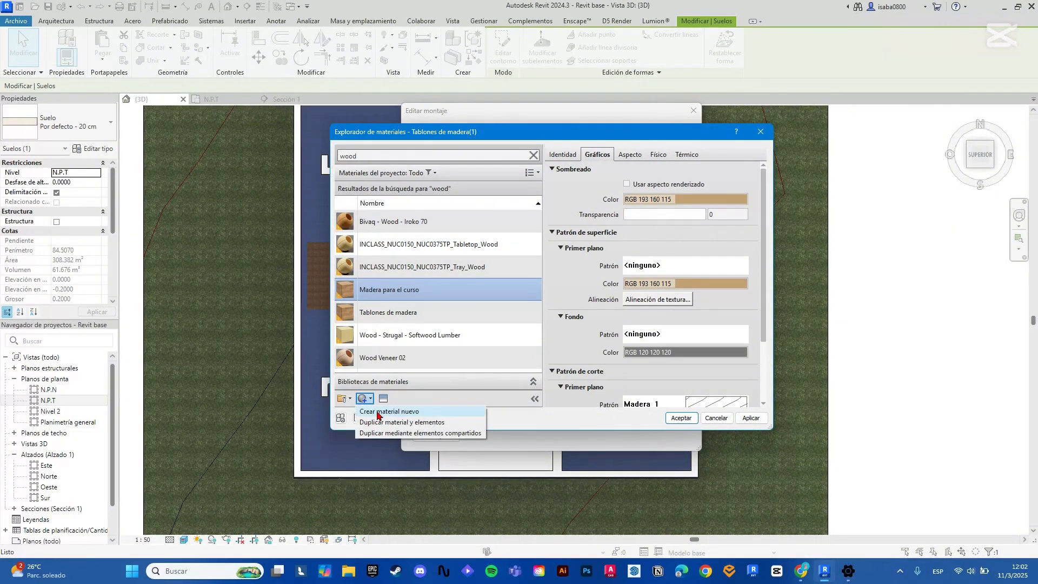
left_click(381, 413)
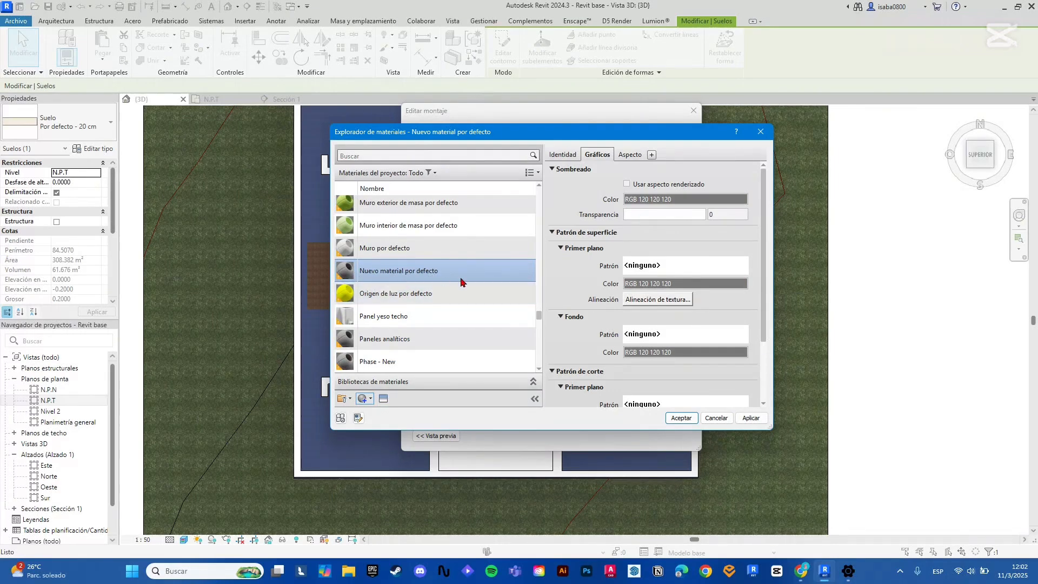
Rename the new blank material as "Madera para curso 2"
right_click(411, 272)
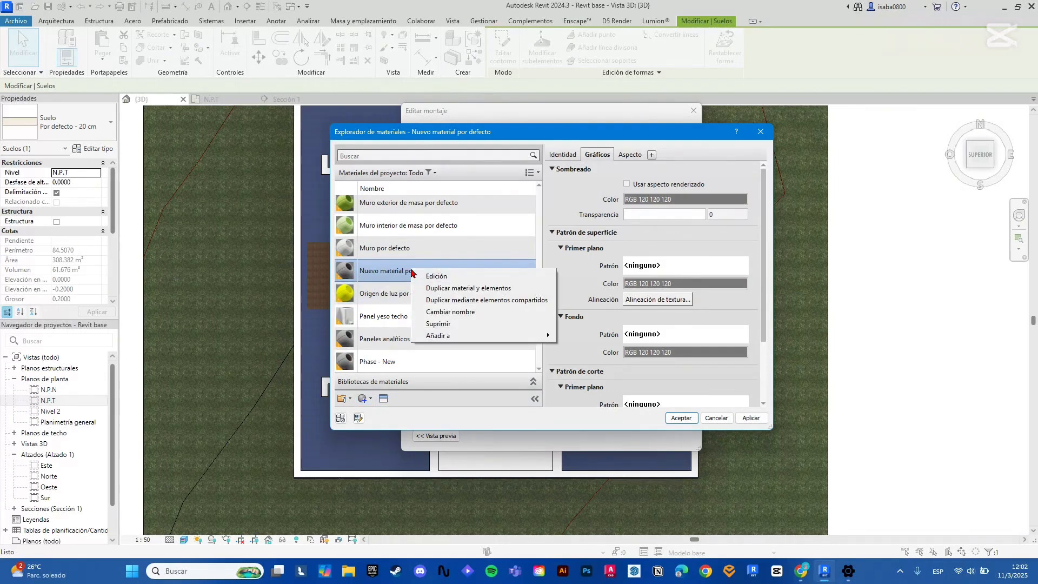
left_click(468, 313)
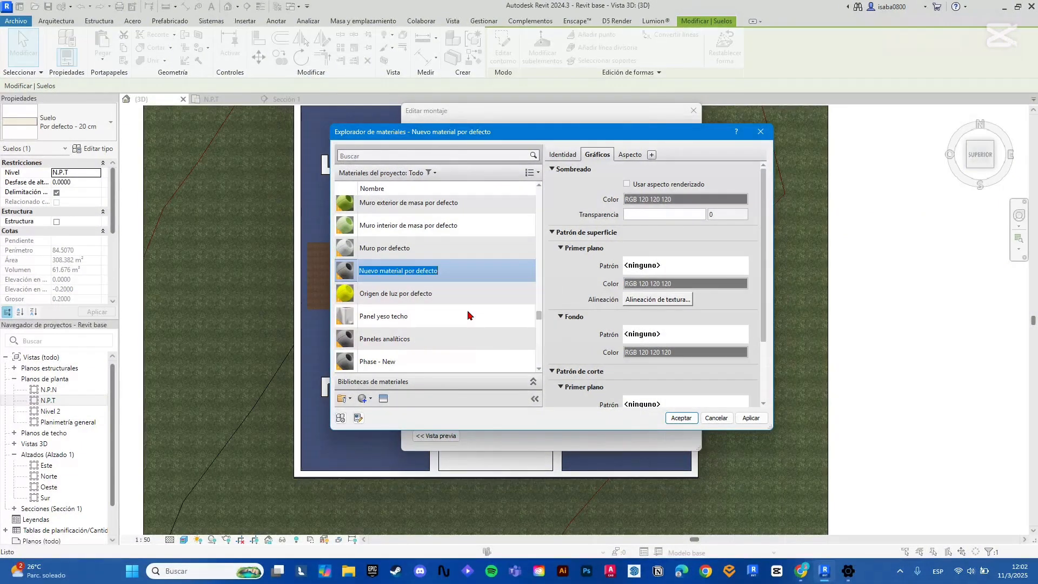
type("Madera p")
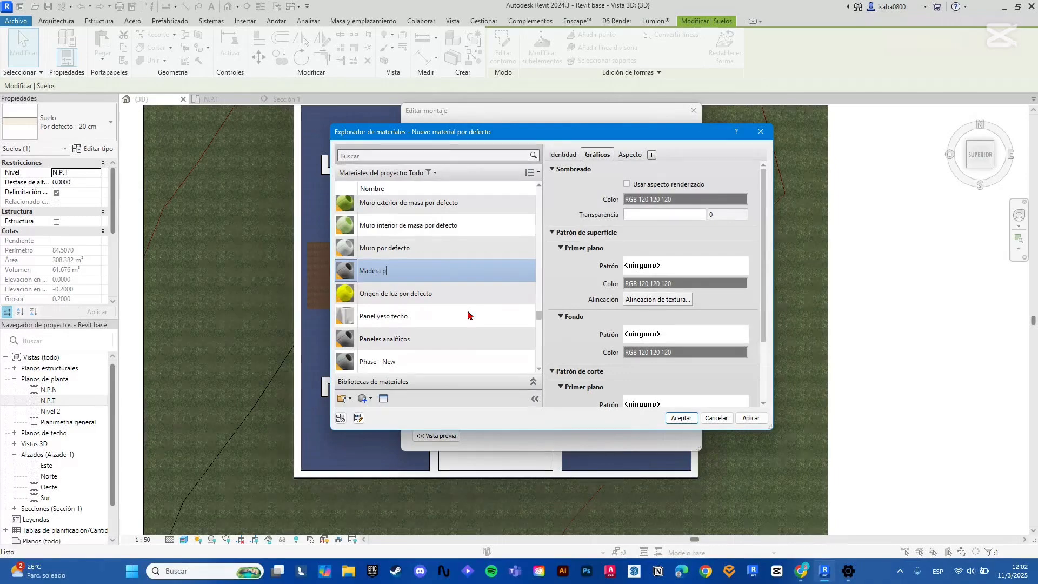
type("ara curso 2")
key("Return")
scroll(418, 219, "up", 1)
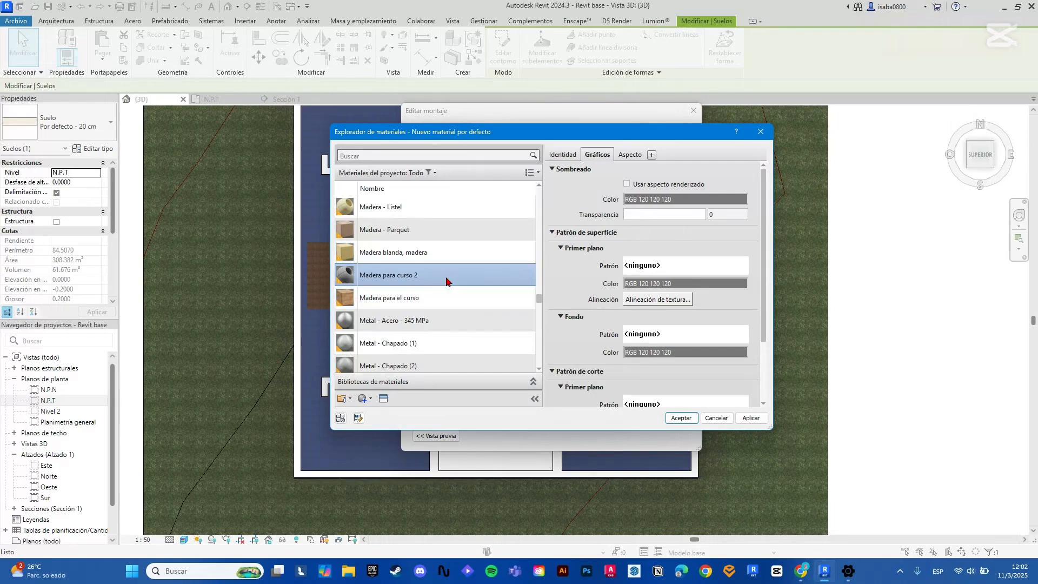
left_click(411, 156)
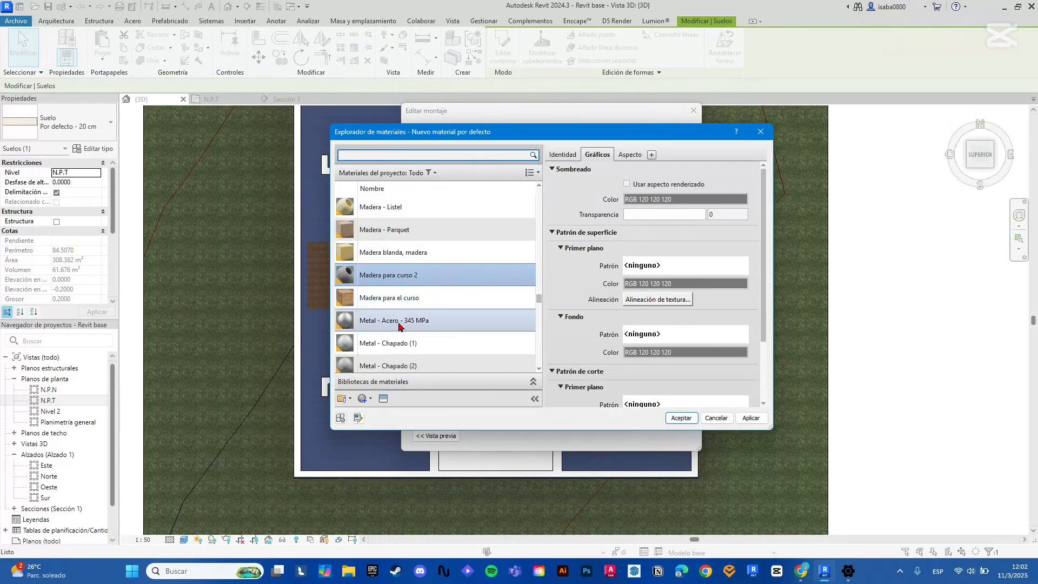
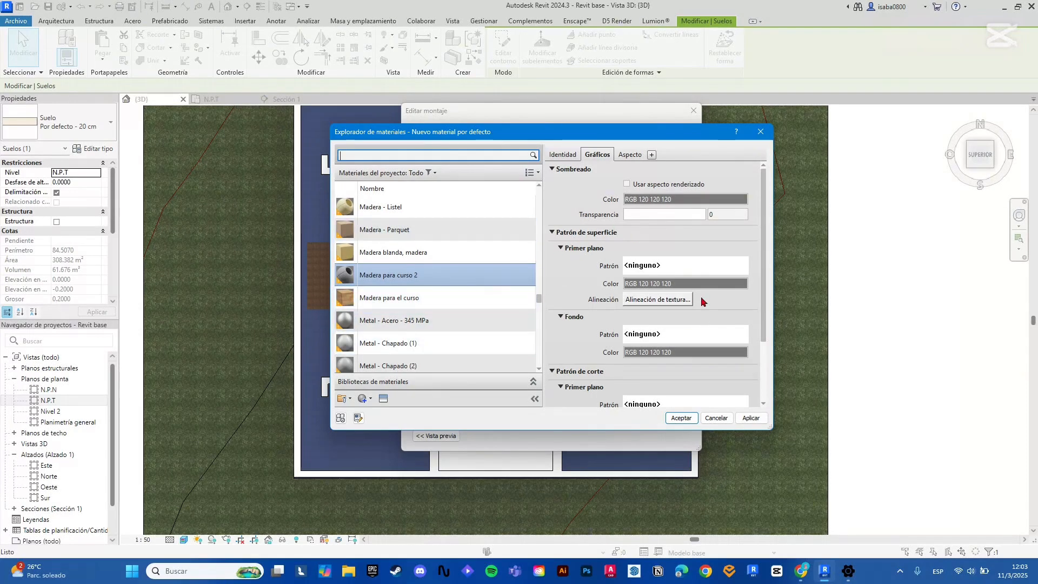
Set the identity class of Madera para curso 2 to Madera
left_click(568, 155)
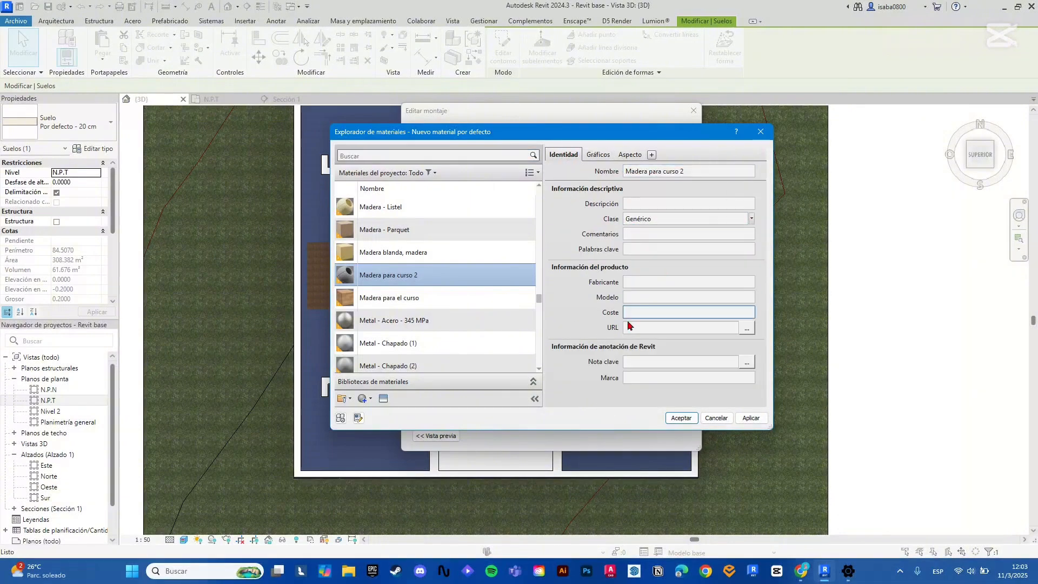
left_click(751, 219)
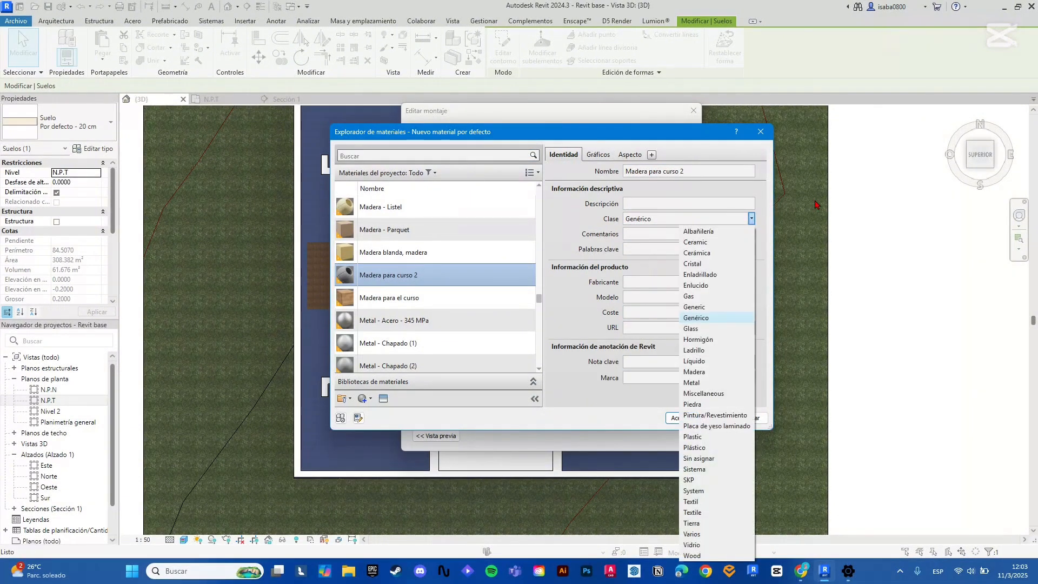
left_click(694, 372)
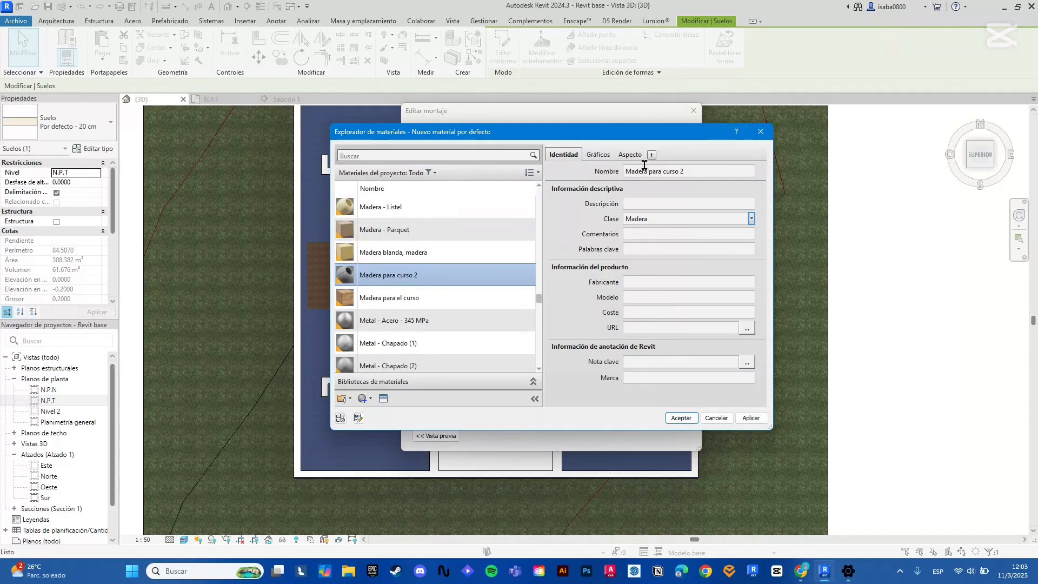
Set the shading color of Madera para curso 2 to PANTONE 16-1412 TCX from the PANTONE f + h Cotton color book
left_click(595, 157)
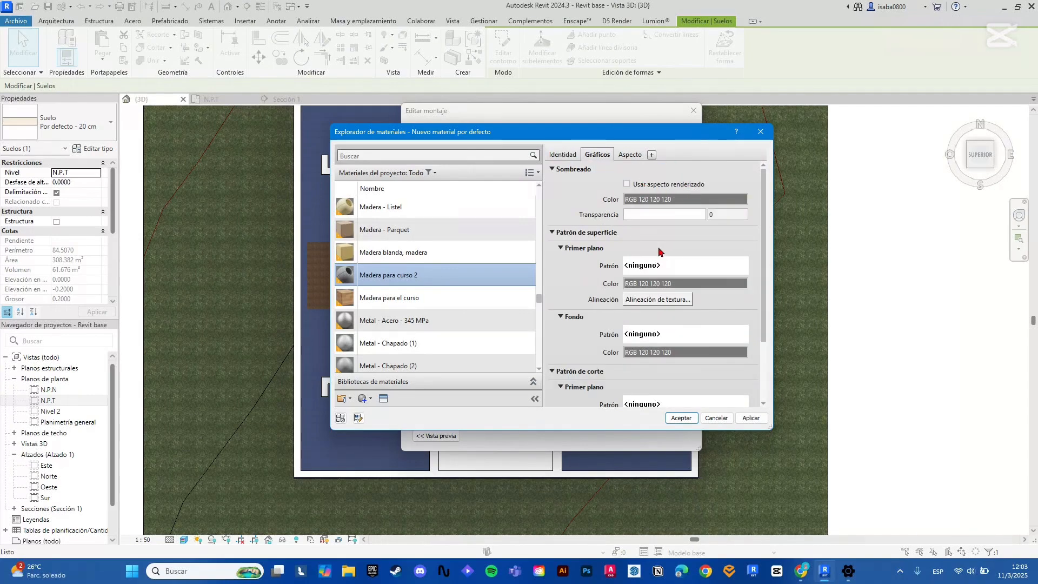
left_click(678, 200)
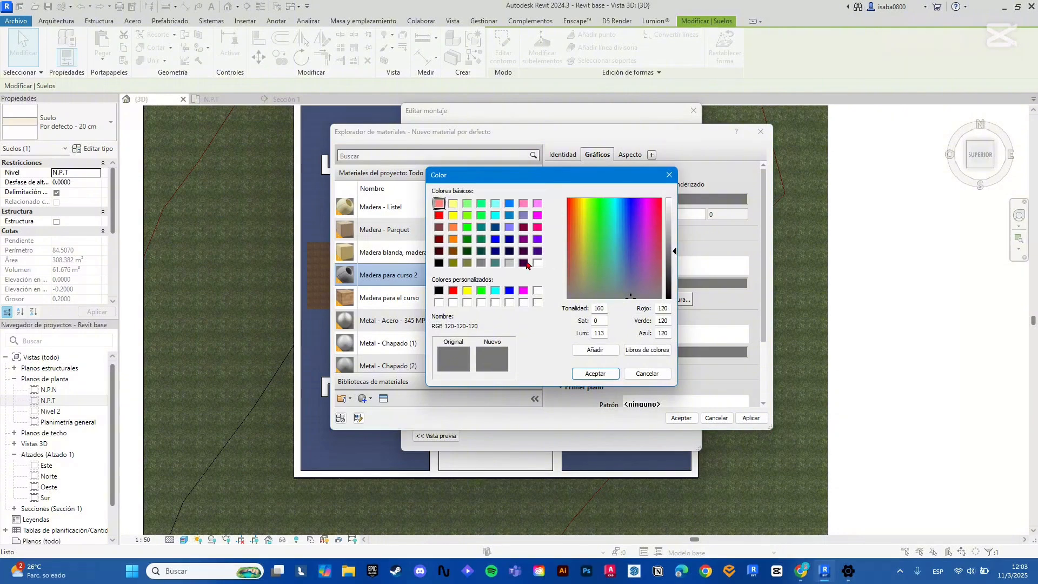
left_click(454, 252)
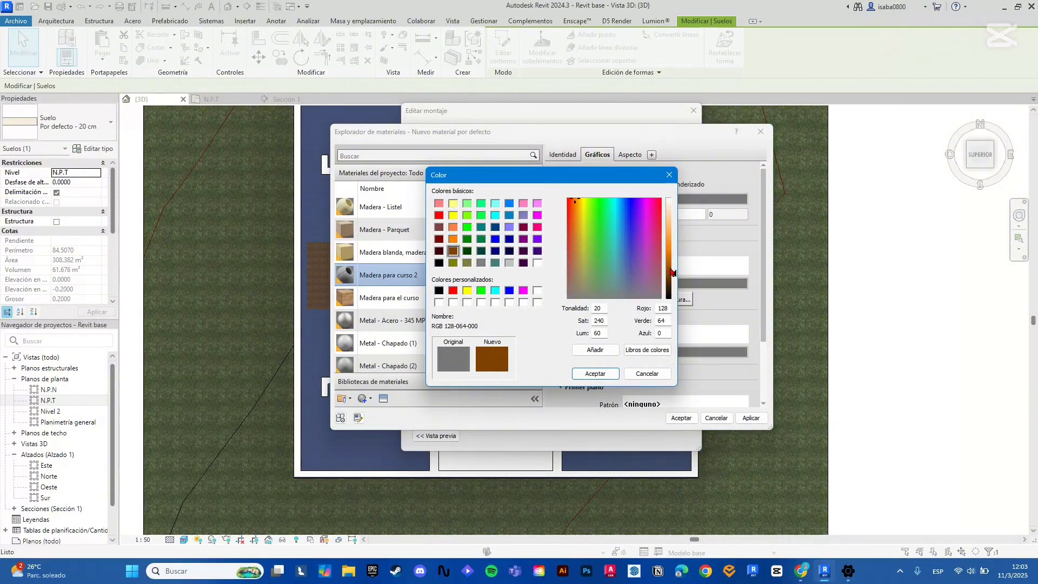
mouse_move(674, 275)
left_mouse_down()
mouse_move(676, 253)
mouse_move(678, 271)
left_mouse_up()
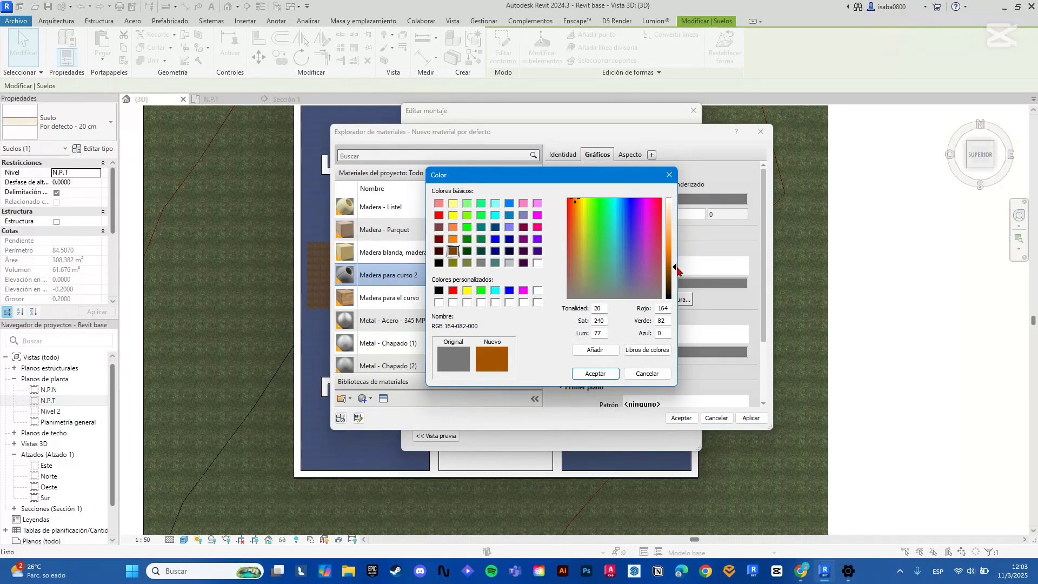
left_click(650, 351)
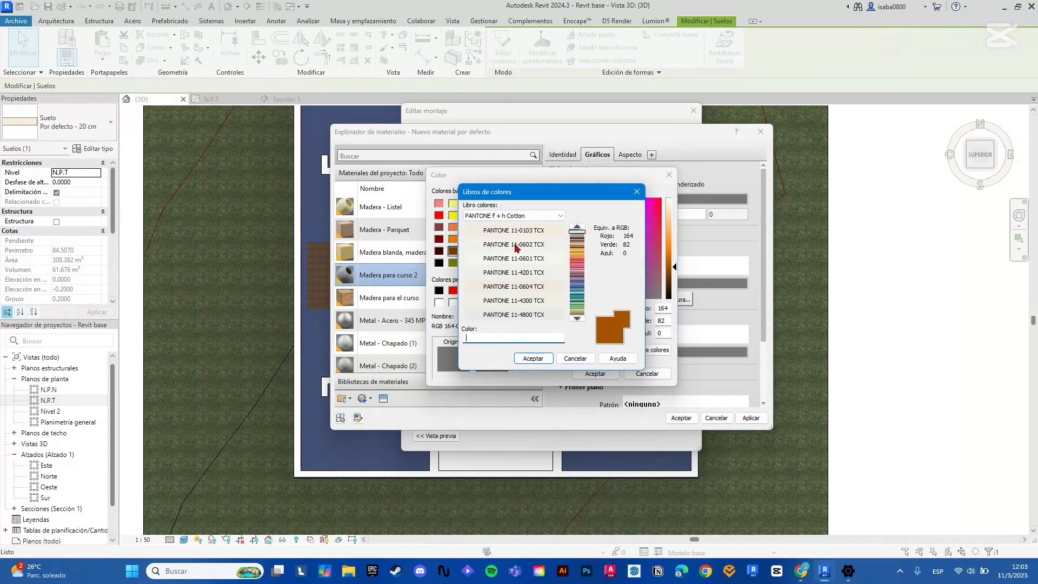
left_click(512, 217)
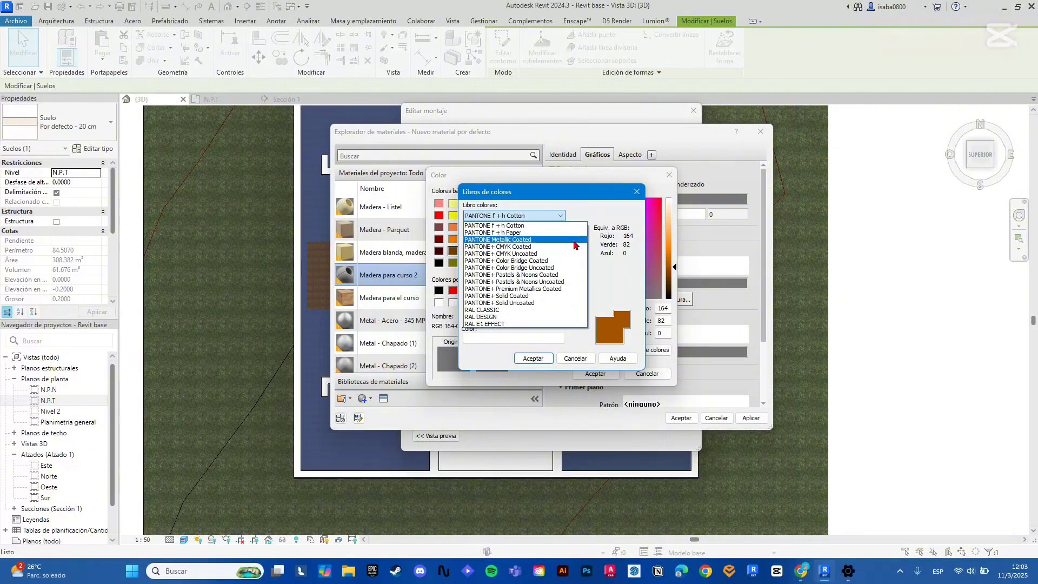
left_click(592, 252)
left_click_drag(574, 242, 578, 243)
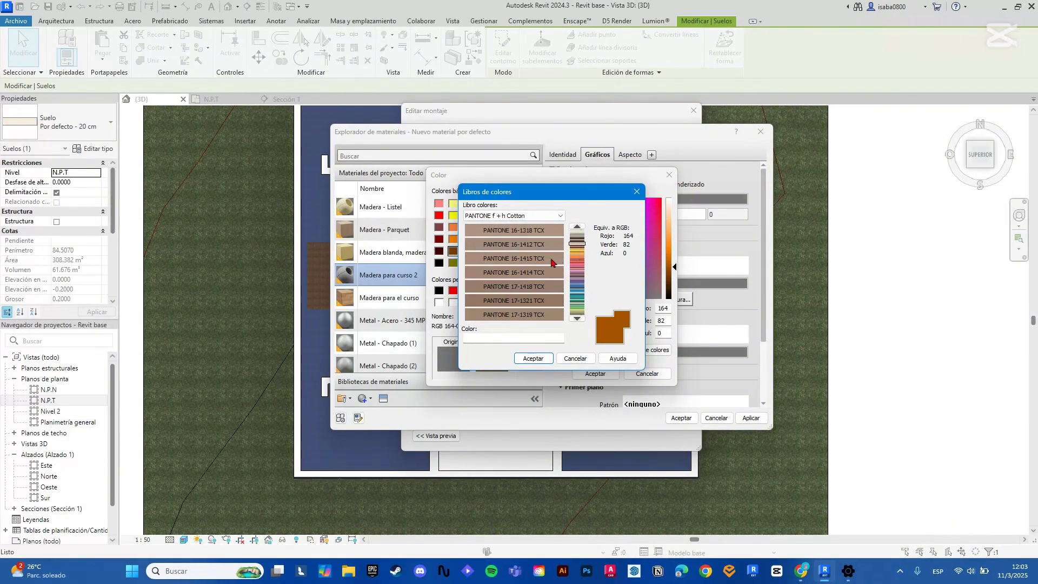
left_click(546, 246)
left_click(533, 359)
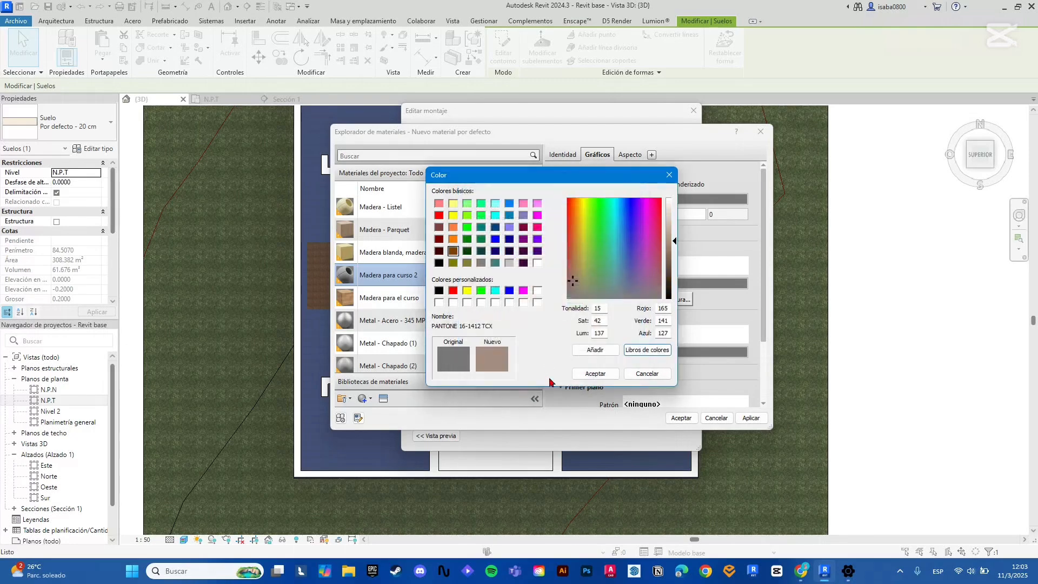
left_click(585, 375)
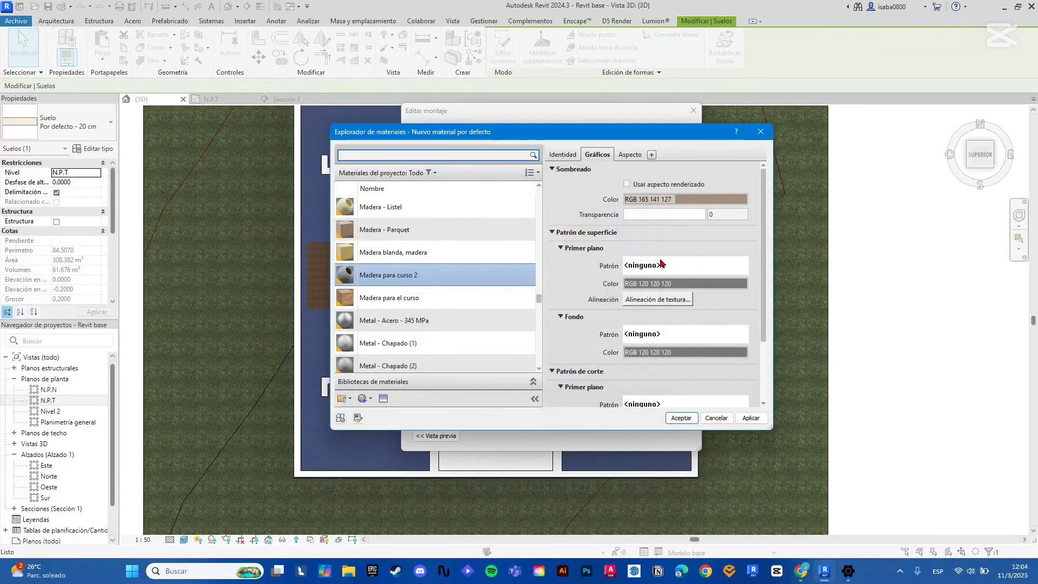
left_click(658, 285)
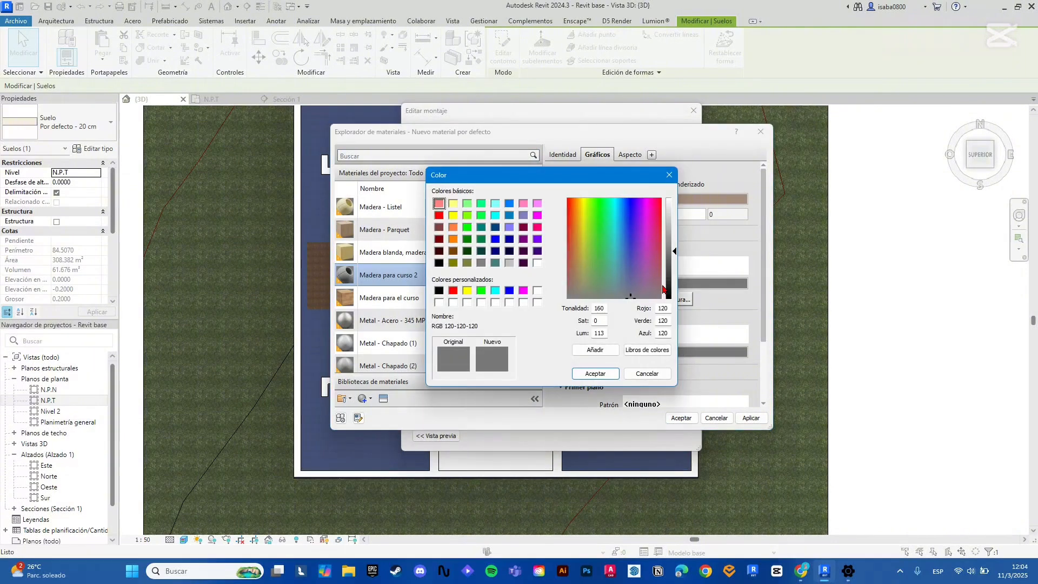
left_click(670, 174)
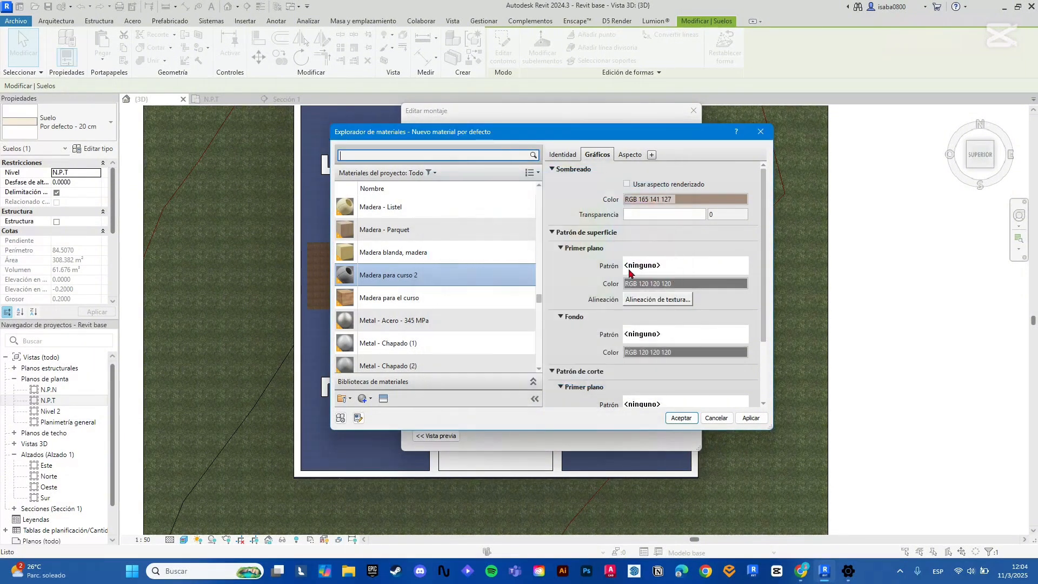
scroll(653, 354, "down", 1)
left_click(668, 306)
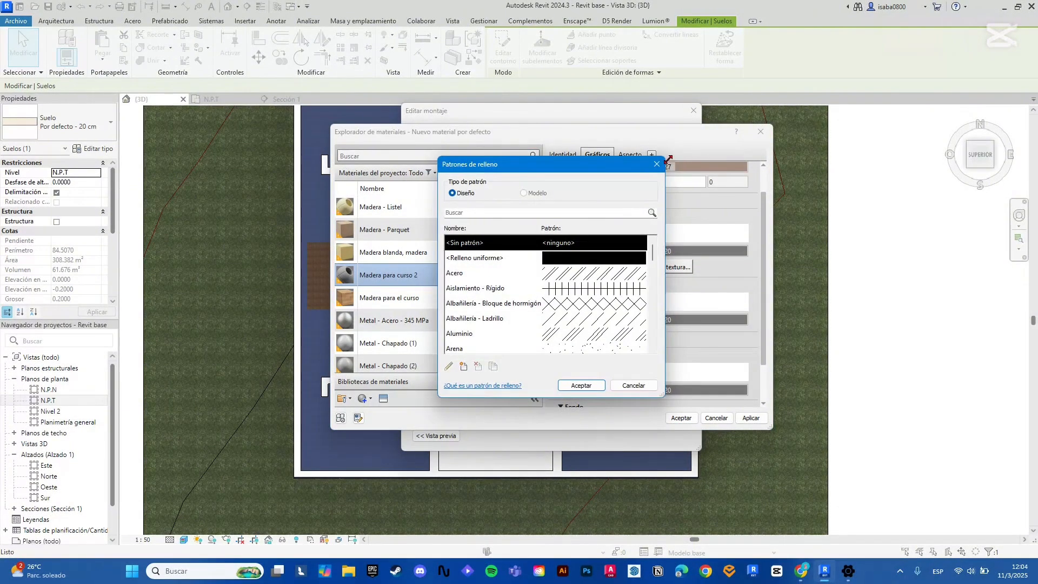
left_click(656, 164)
Set the foreground cut pattern of Madera para curso 2 to Madera - Acabado and assign the material to the floor's structure layer
left_click(654, 372)
scroll(573, 278, "down", 5)
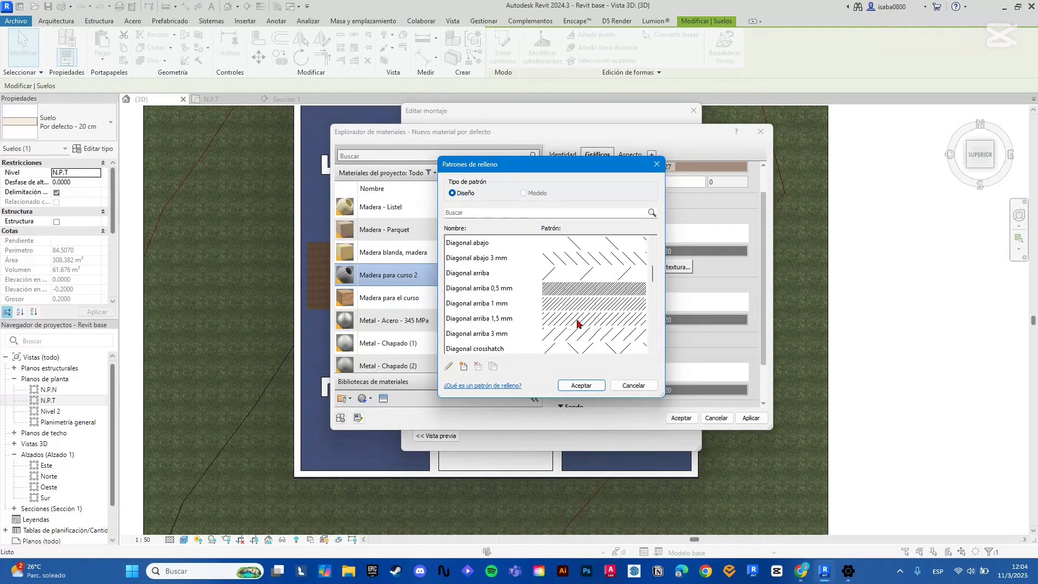
scroll(577, 323, "down", 4)
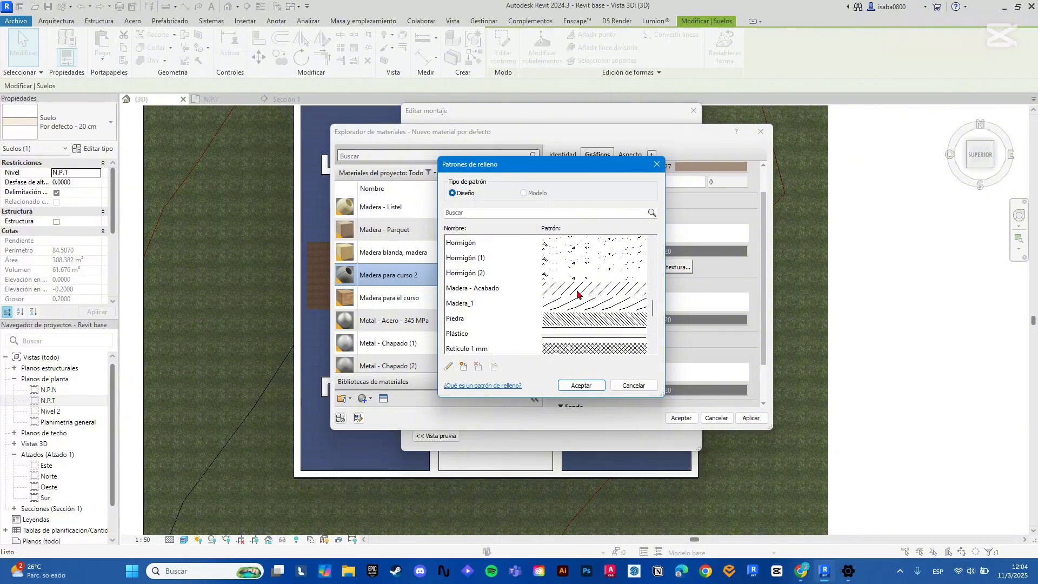
left_click(577, 295)
left_click(581, 384)
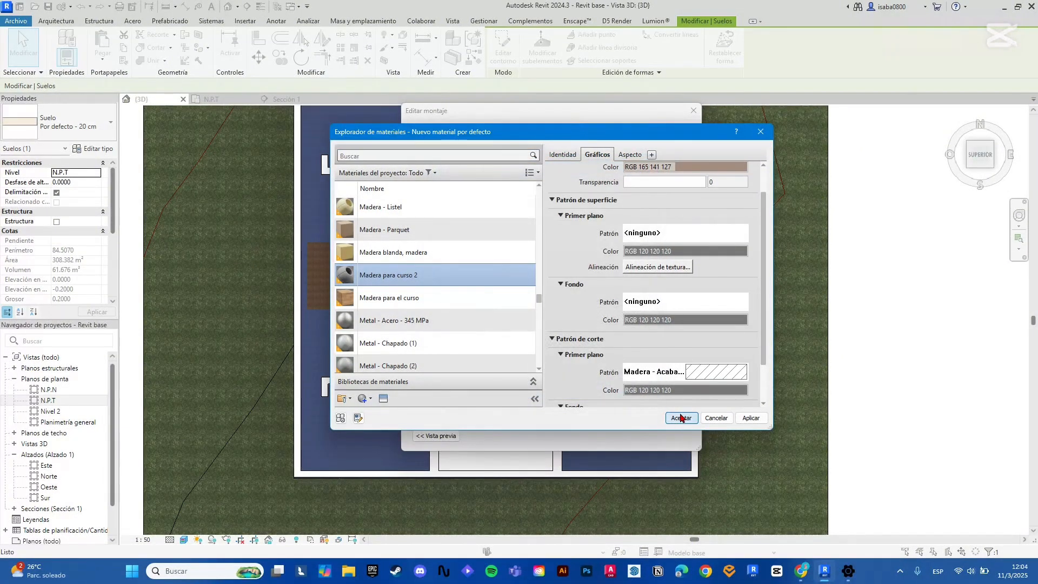
left_click(681, 418)
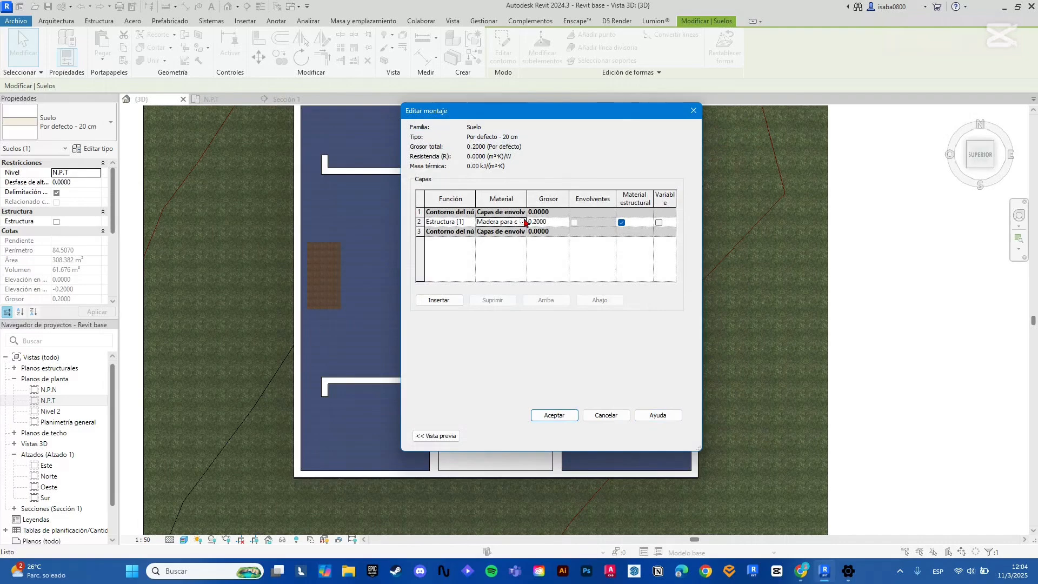
Reopen the structure layer's material and bring up the color books for its generic appearance color
left_click(522, 221)
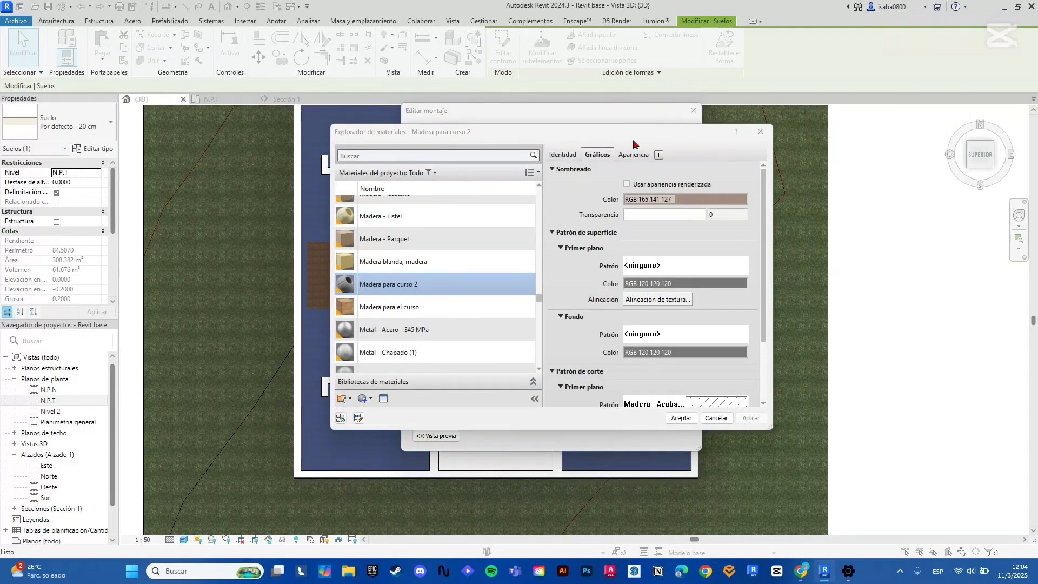
left_click(633, 154)
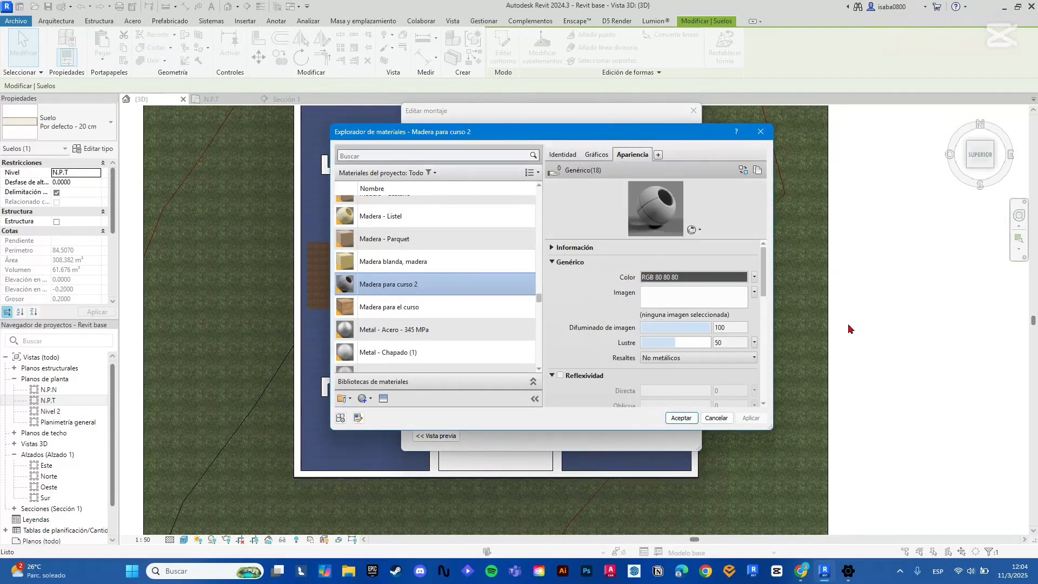
left_click(727, 278)
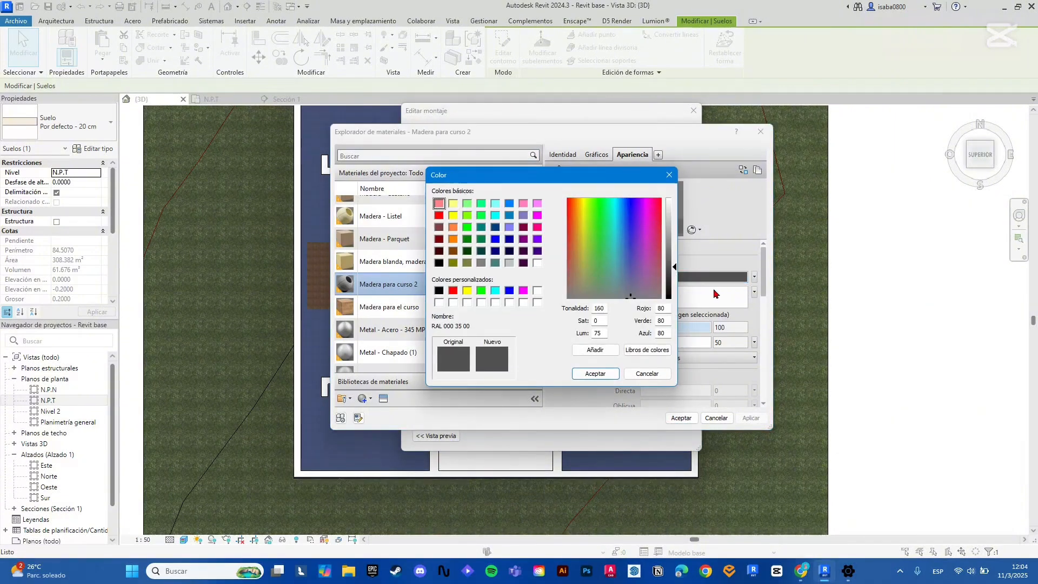
left_click(647, 352)
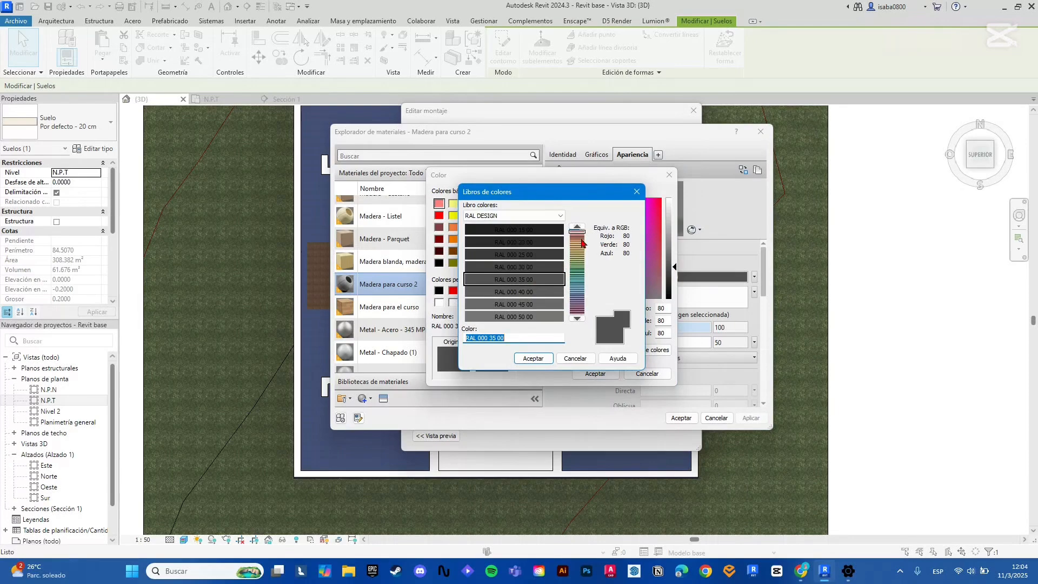
Browse the RAL DESIGN, PANTONE+ CMYK Coated and PANTONE+ Pastels & Neons Uncoated color books for a wood tone
left_click(581, 239)
left_click(580, 244)
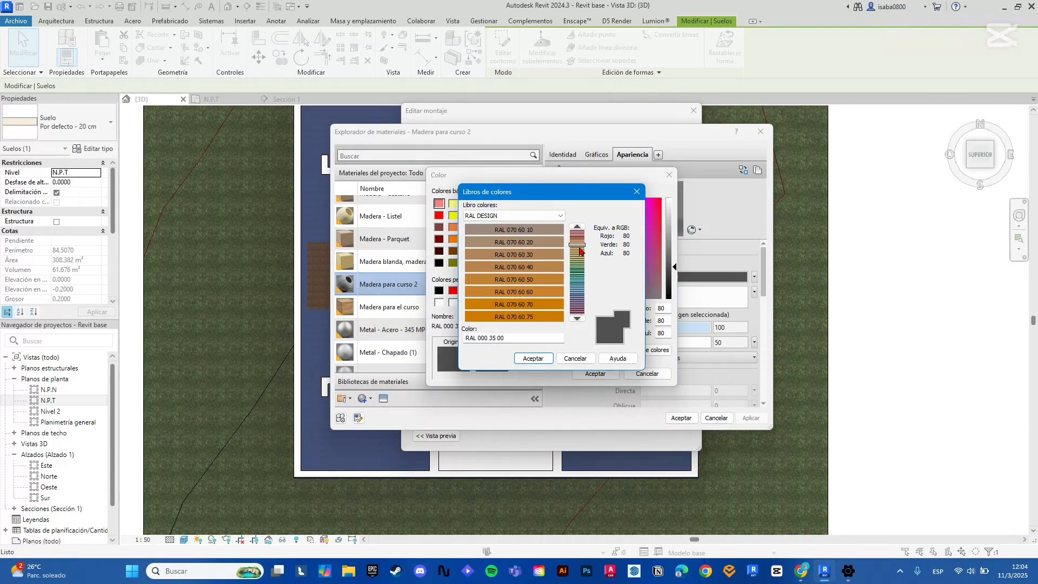
left_click(579, 252)
left_click(580, 254)
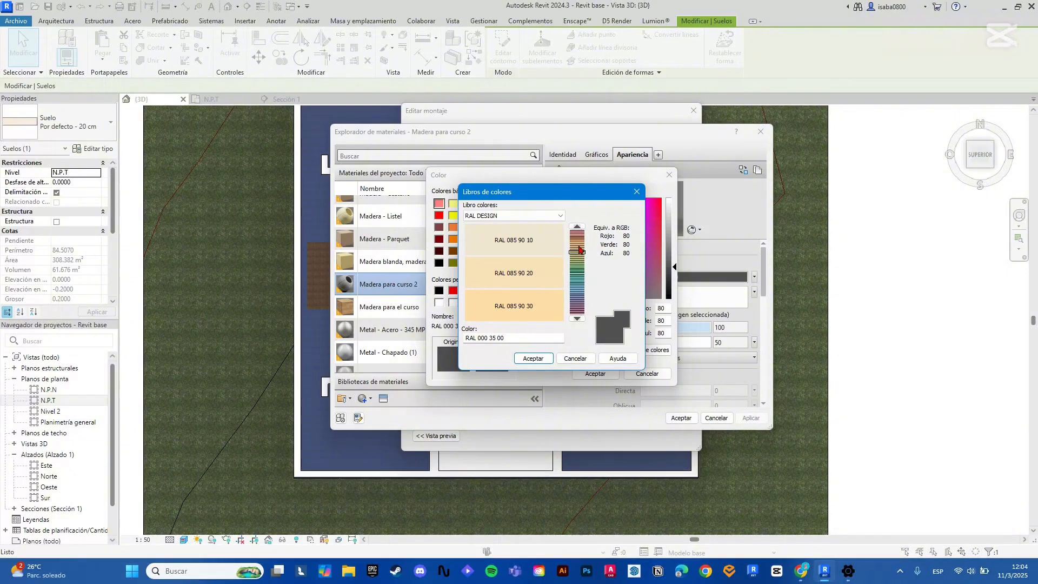
left_click(580, 244)
left_click(581, 246)
left_click(581, 249)
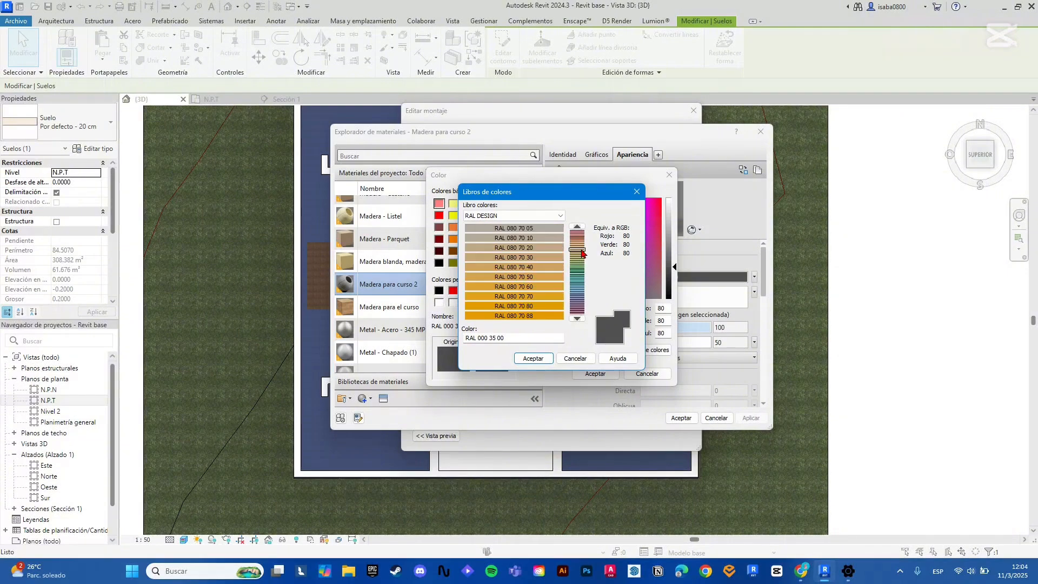
left_click(581, 255)
left_click(581, 259)
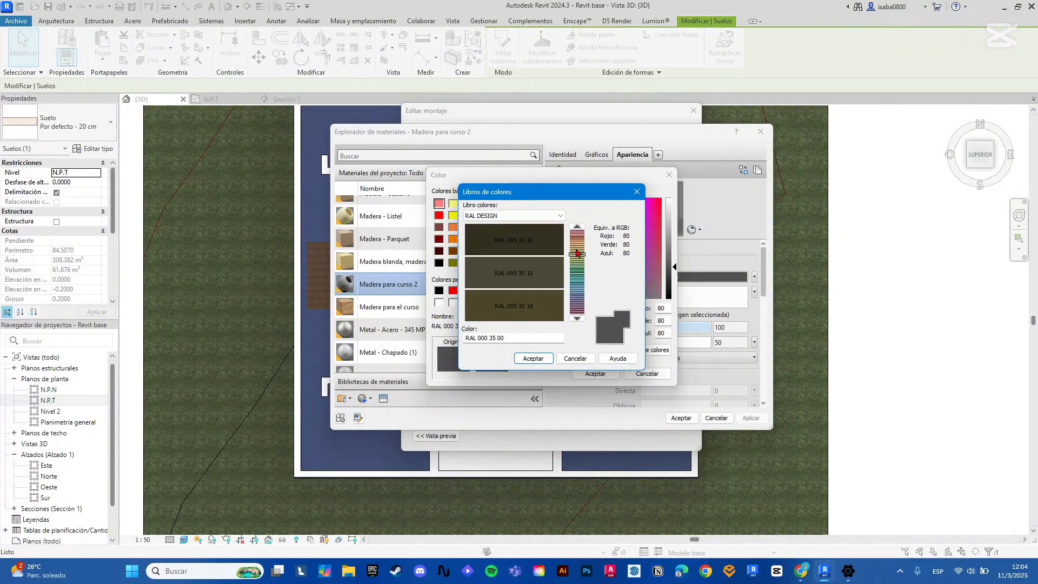
left_click(546, 216)
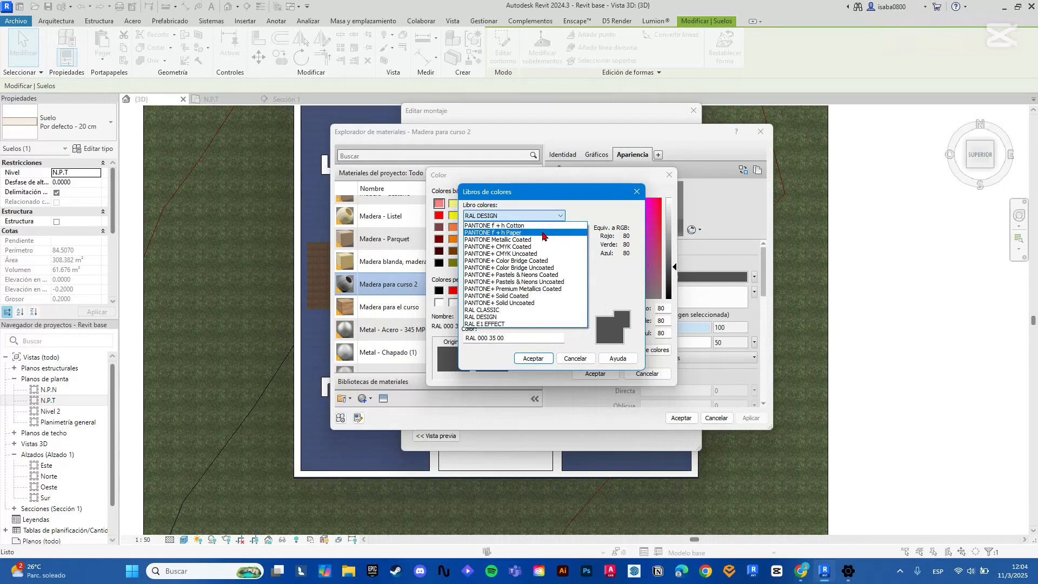
left_click(543, 247)
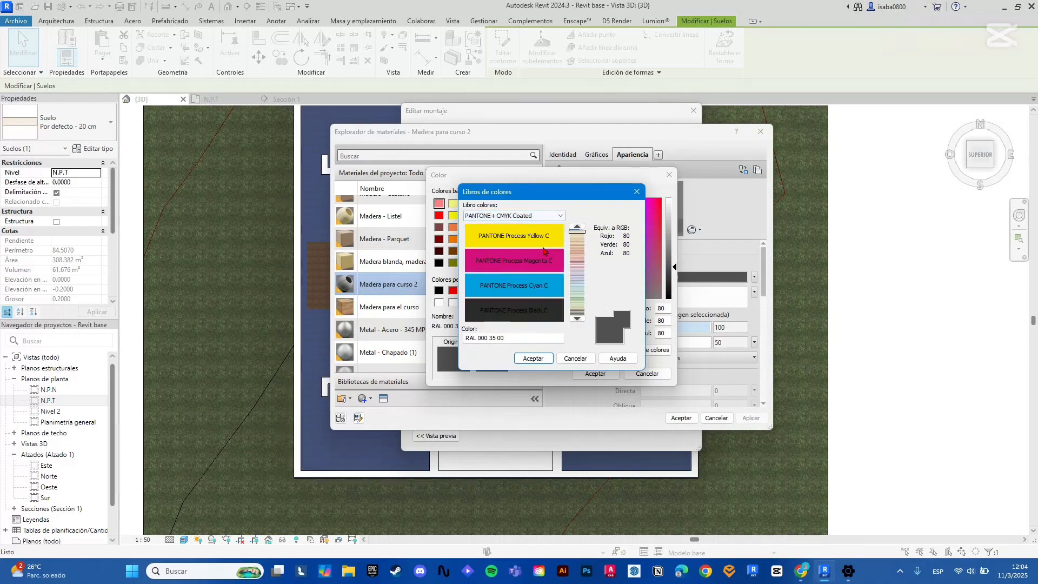
left_click(551, 216)
left_click(533, 282)
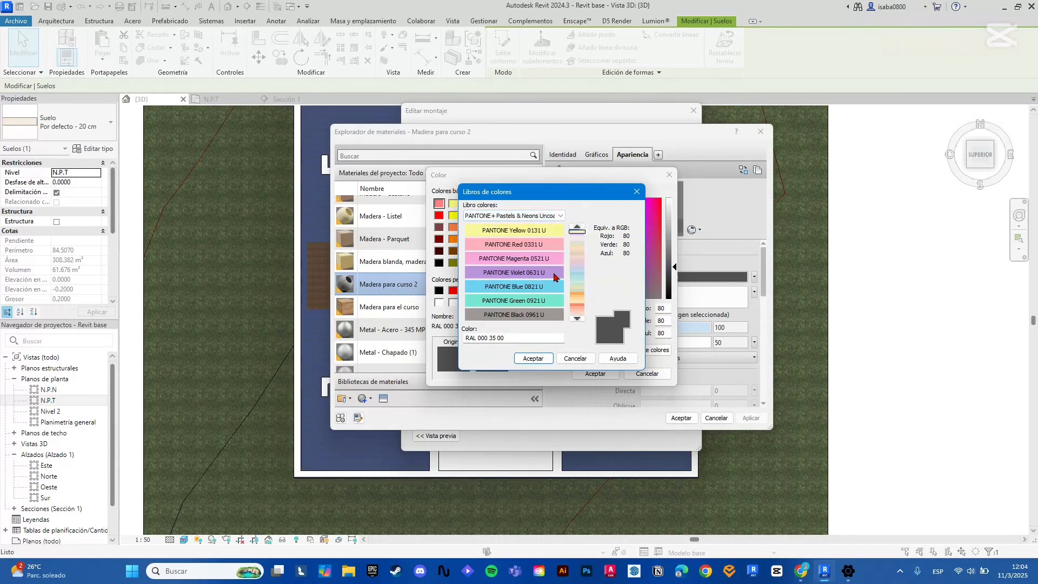
Set the generic appearance color of Madera para curso 2 to PANTONE 16-1010 TCX from the PANTONE f + h Cotton book
left_click(554, 217)
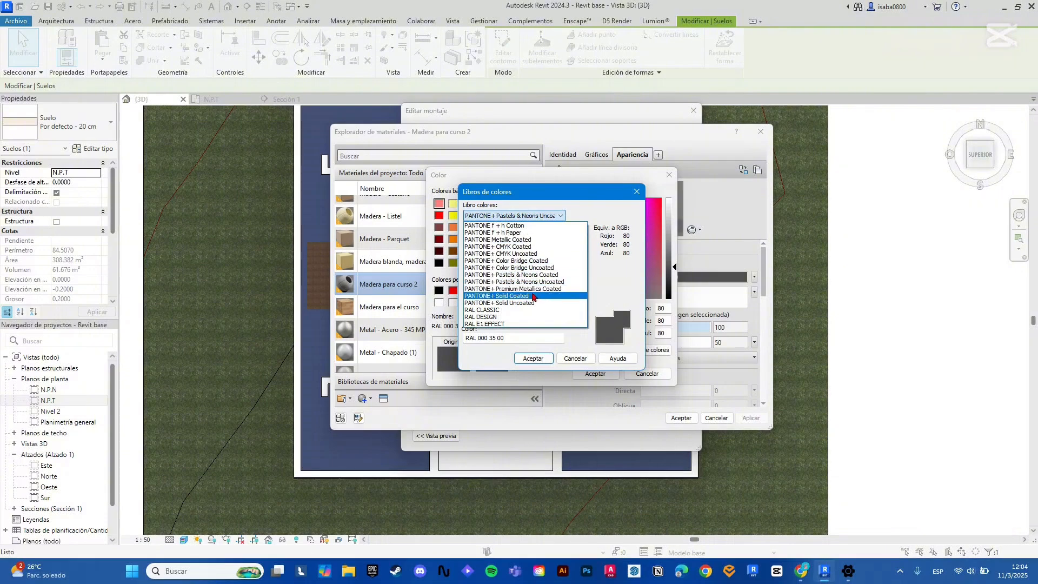
left_click(524, 226)
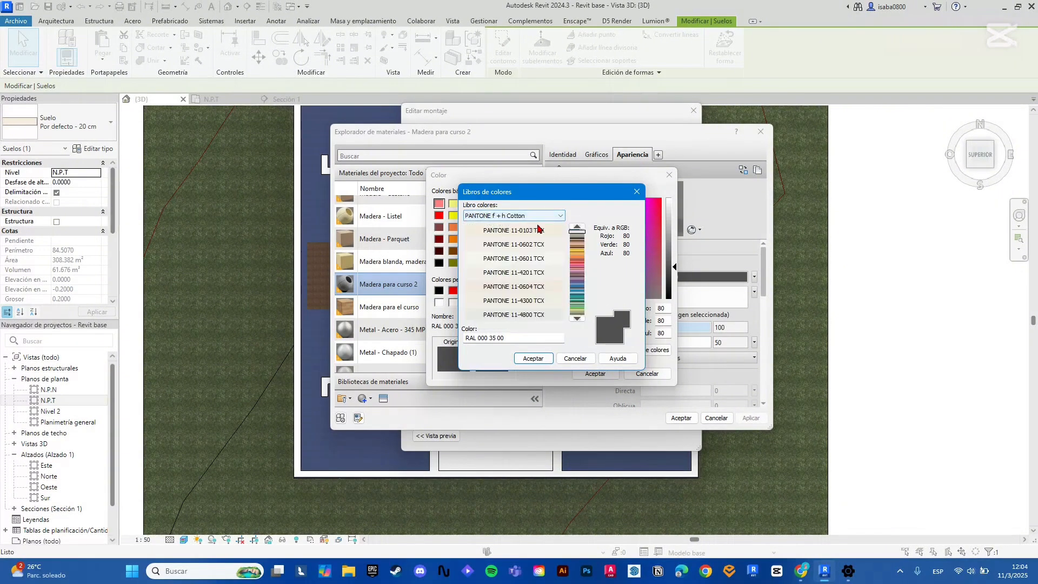
left_click(578, 243)
left_click(535, 287)
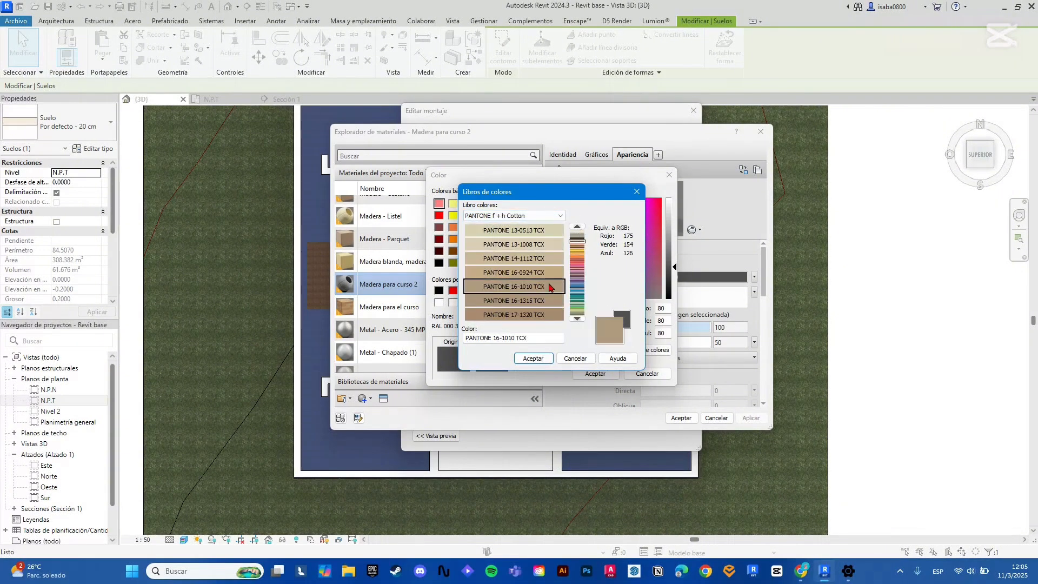
left_click(533, 359)
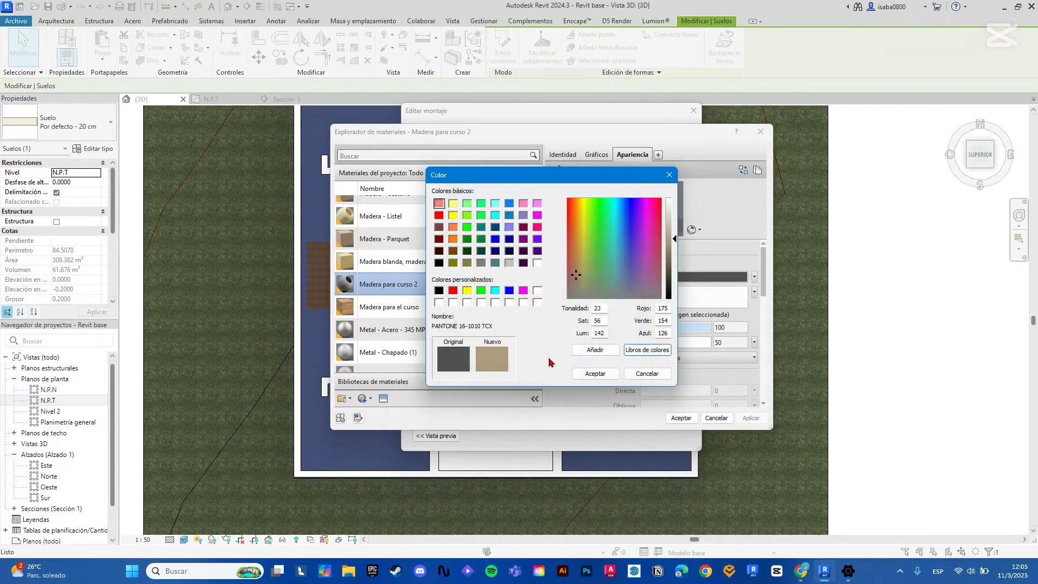
left_click(601, 375)
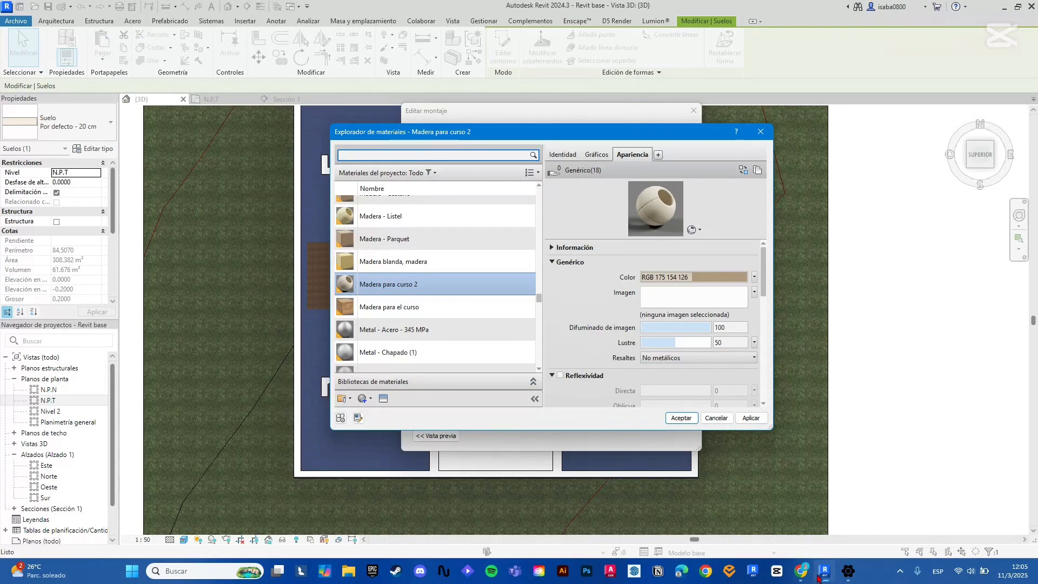
Switch to Chrome and examine the seamless wood texture image search, including the wording of its query
mouse_move(807, 572)
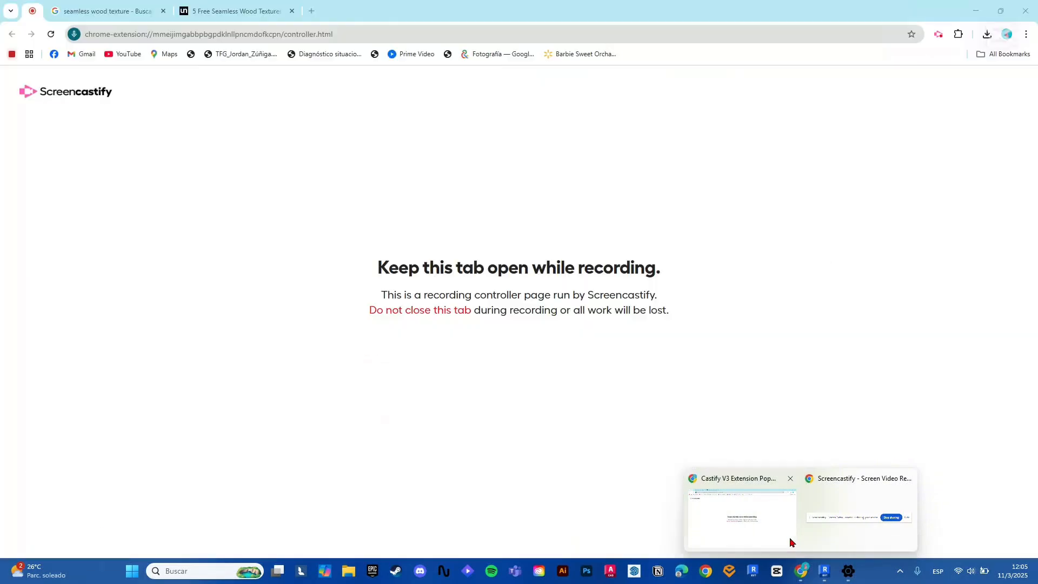
left_click(777, 543)
left_click(120, 9)
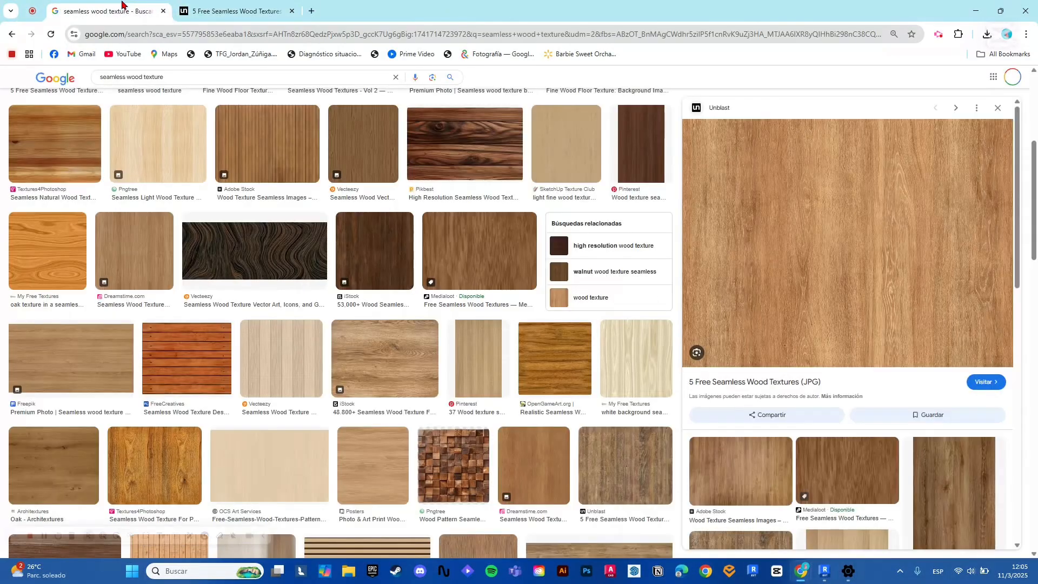
scroll(136, 77, "up", 5)
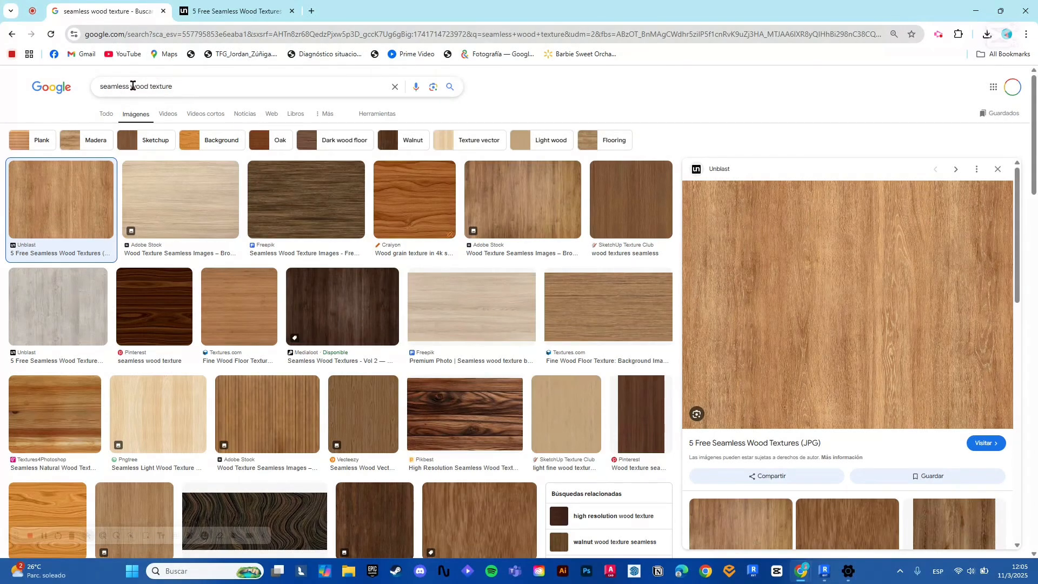
left_click_drag(131, 87, 195, 80)
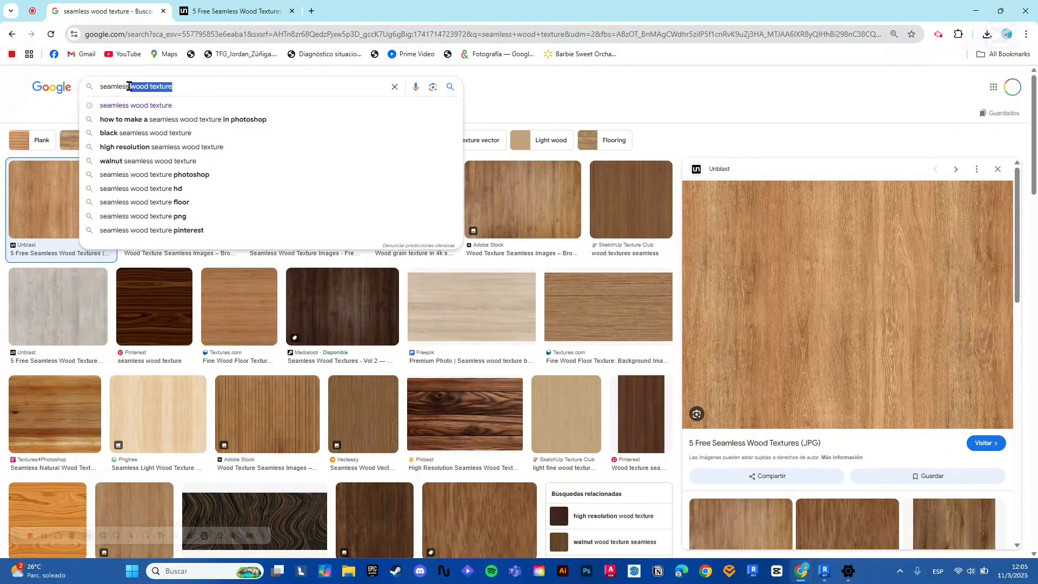
left_click(103, 88)
left_click_drag(99, 86, 129, 87)
left_click(570, 95)
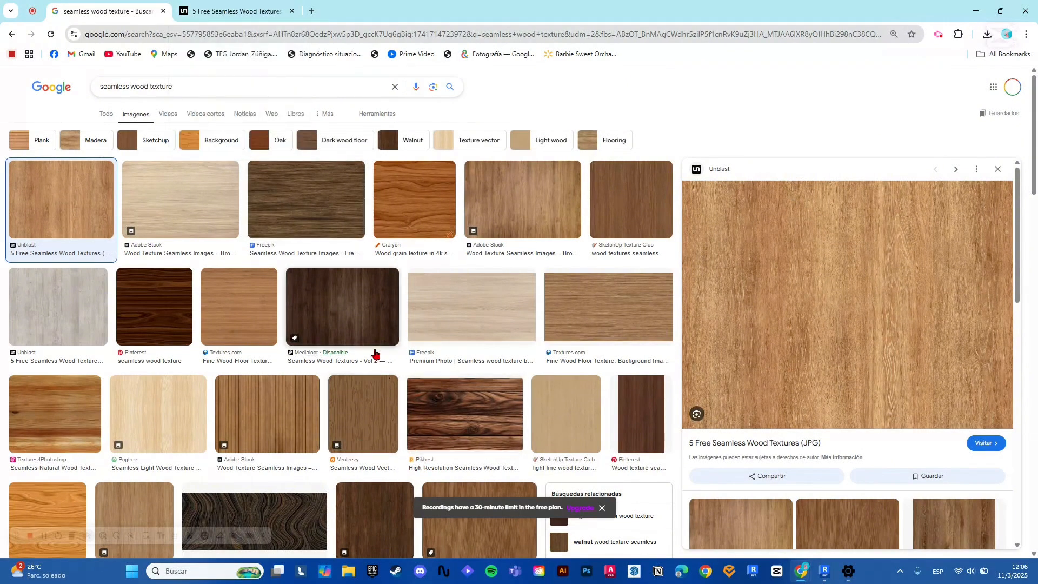
Examine the wood texture images on the Unblast 5 Free Seamless Wood Textures page
left_click(244, 10)
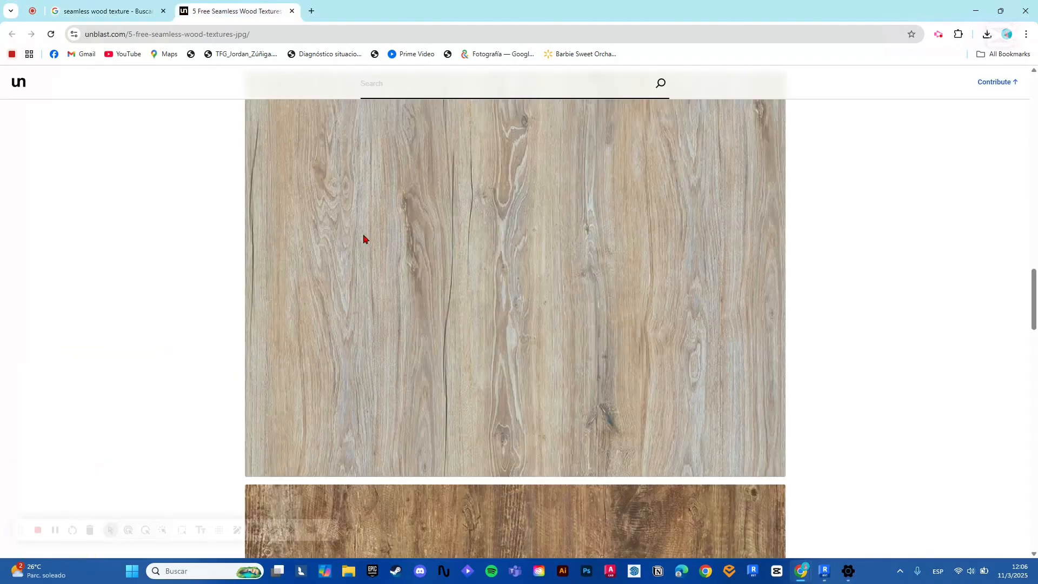
scroll(432, 343, "down", 5)
scroll(464, 336, "up", 10)
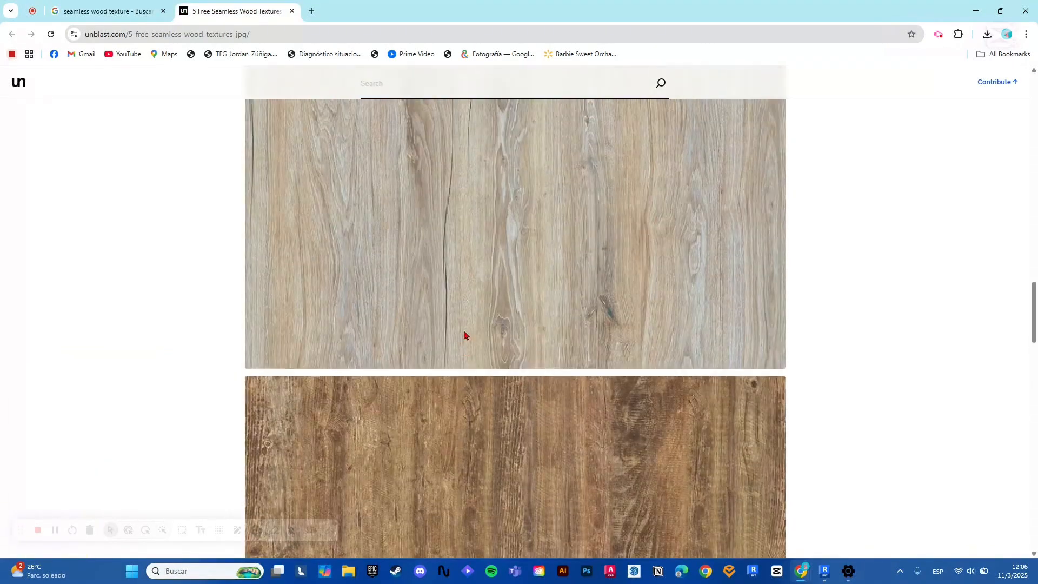
scroll(465, 334, "up", 5)
scroll(542, 283, "up", 3)
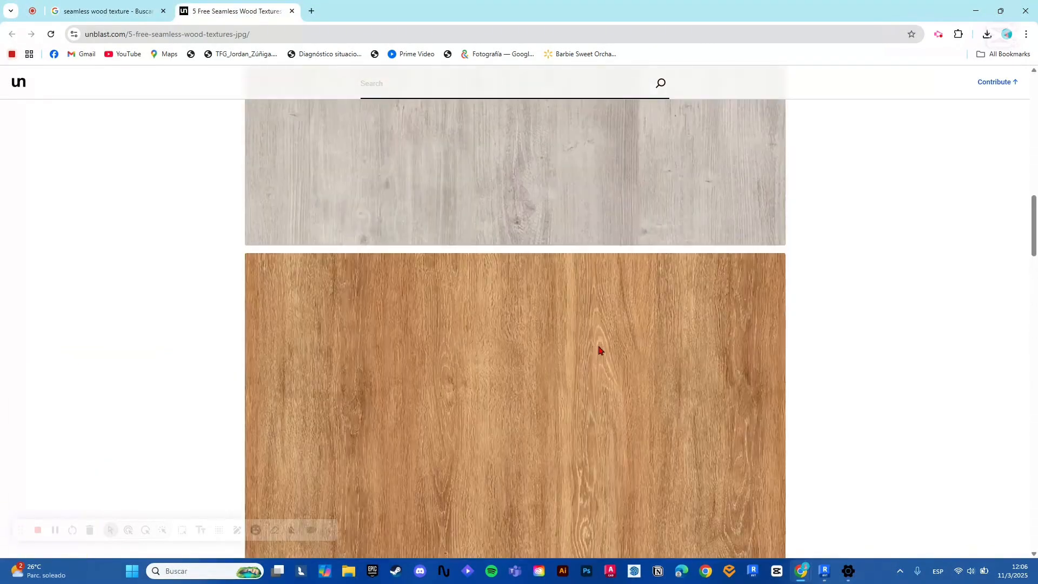
scroll(598, 350, "down", 2)
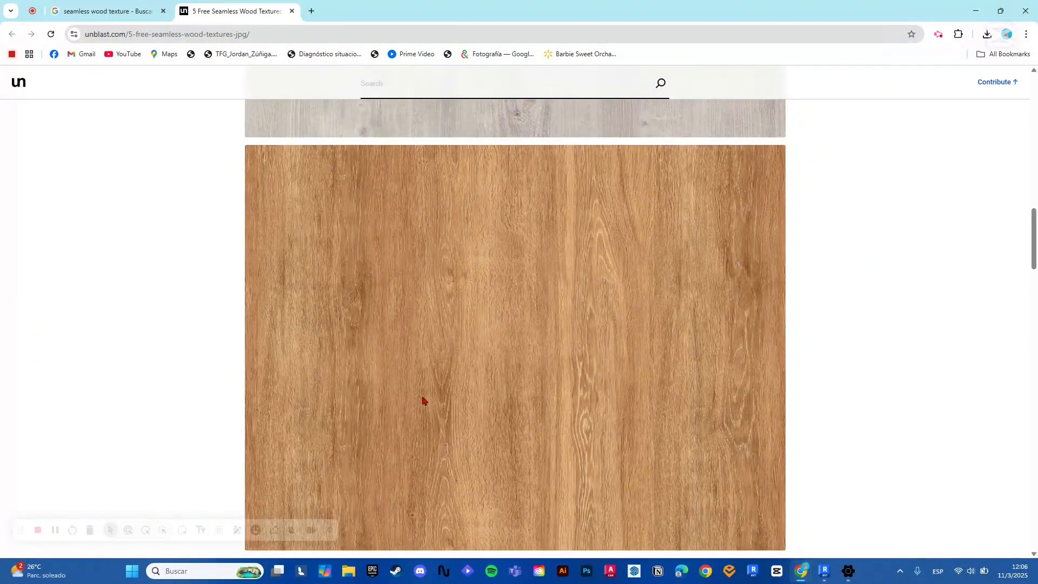
scroll(603, 368, "down", 3)
scroll(660, 454, "up", 2)
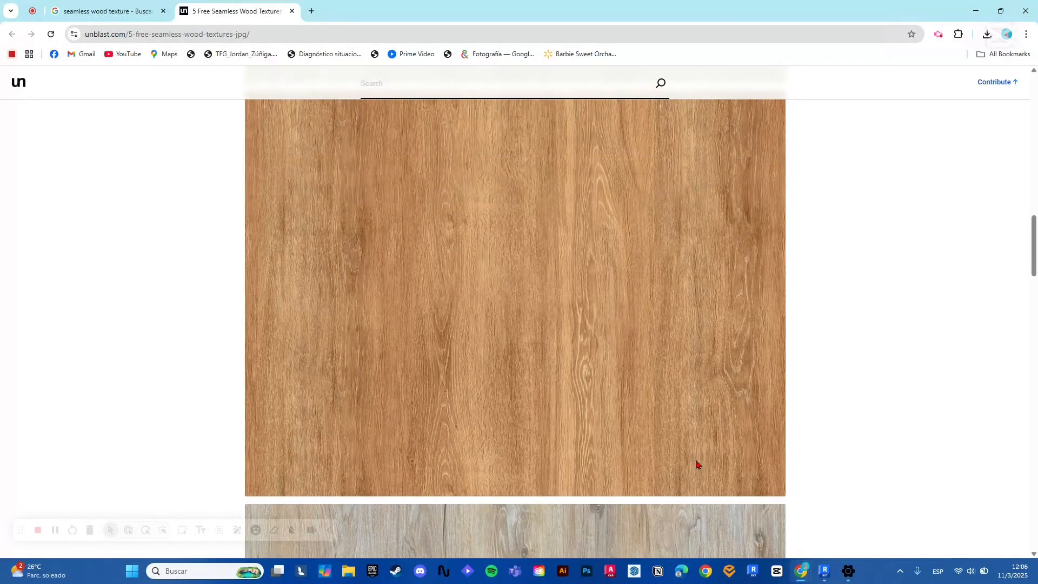
Switch back to Revit and load Seamless-Wood-Texture-3-1024x768 from the desktop folder as the generic appearance image
left_click(828, 581)
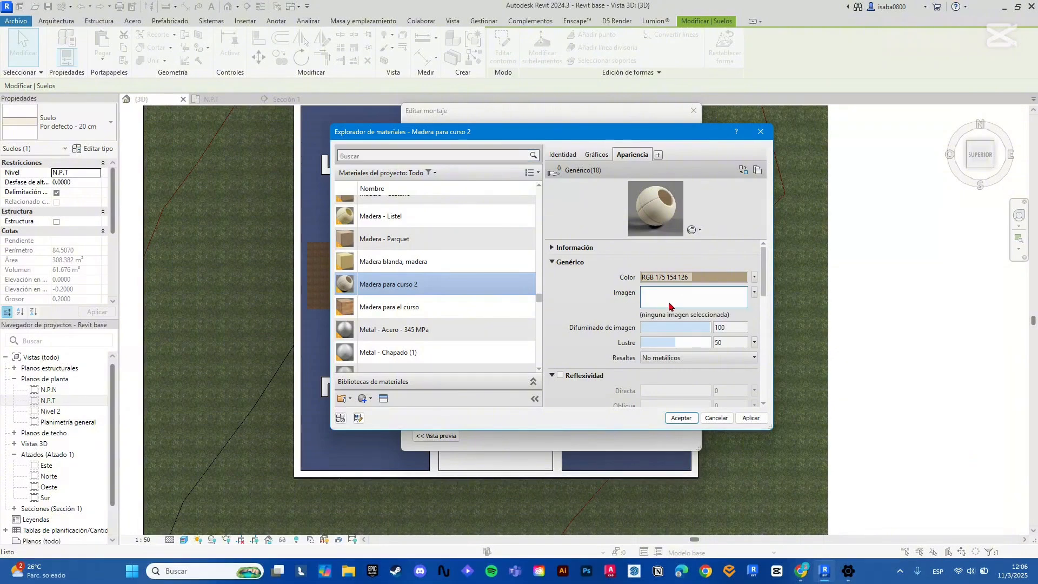
left_click(669, 303)
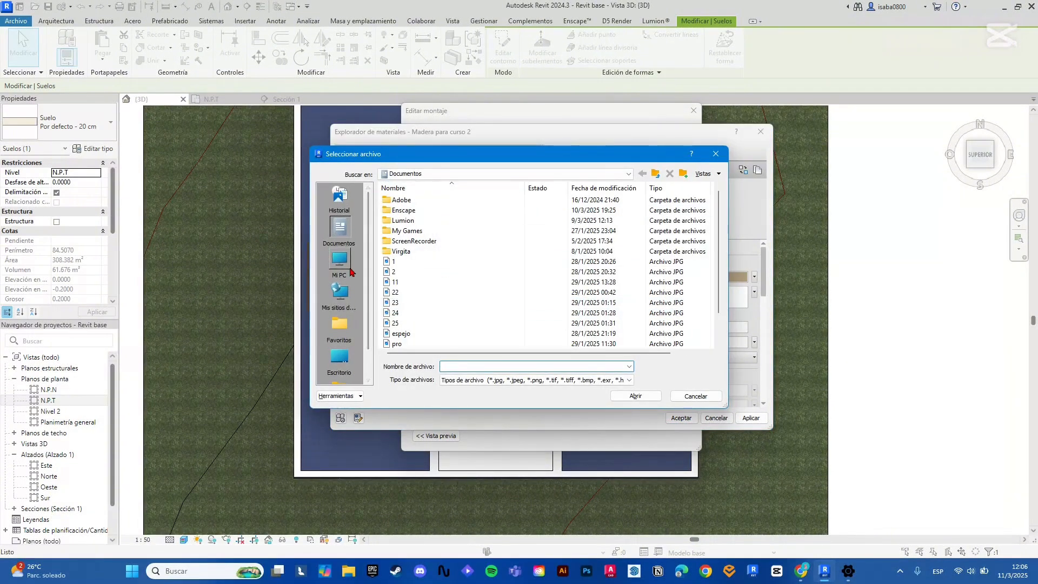
left_click(427, 173)
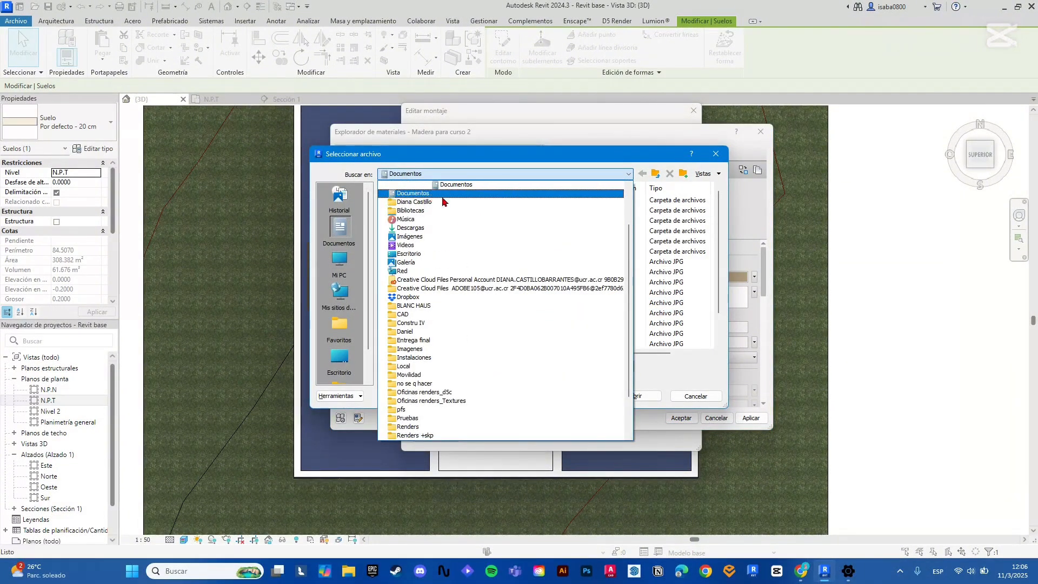
left_click(427, 254)
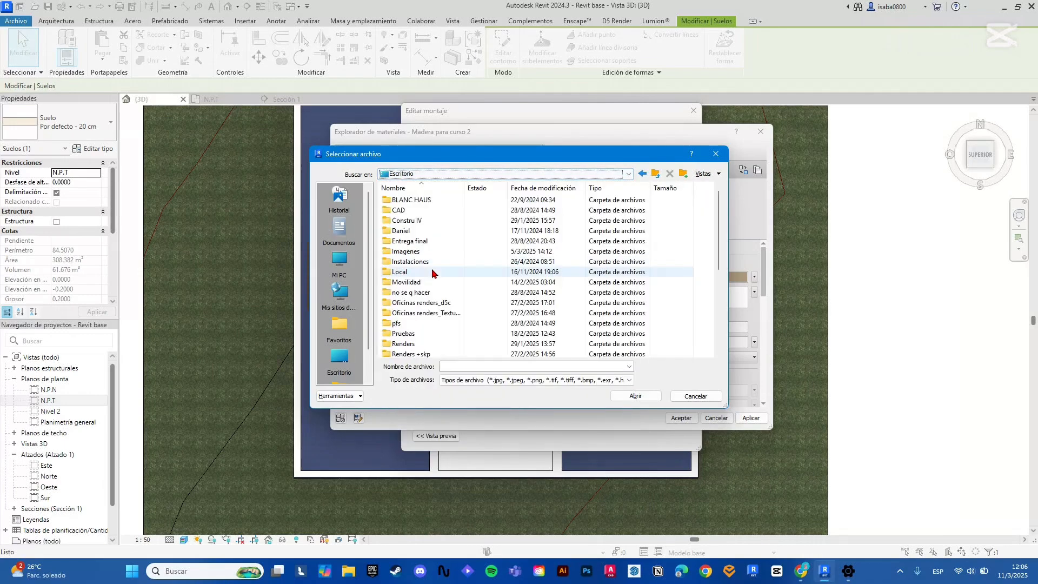
scroll(432, 273, "down", 5)
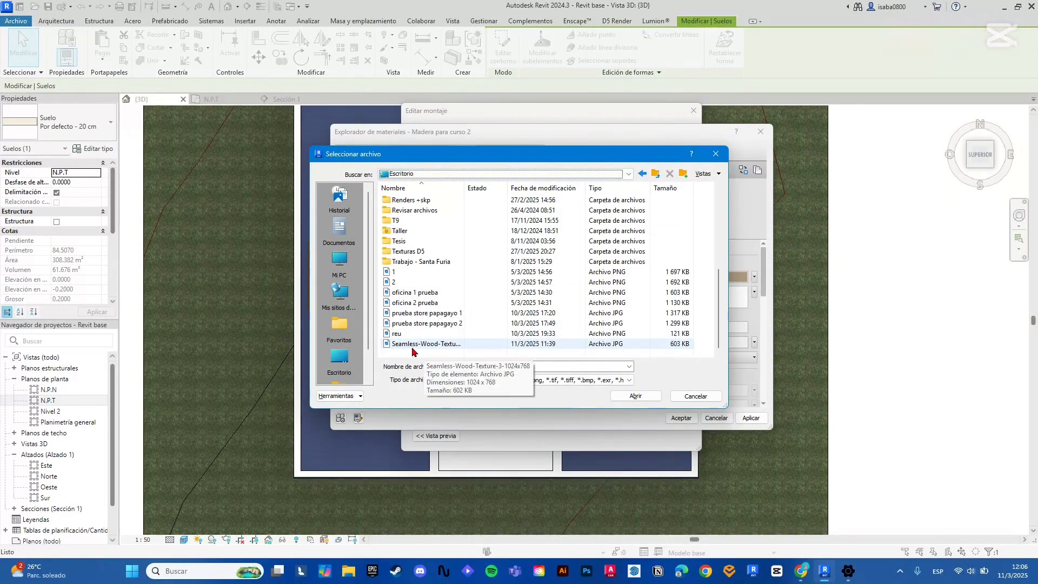
left_click(413, 345)
left_click(635, 397)
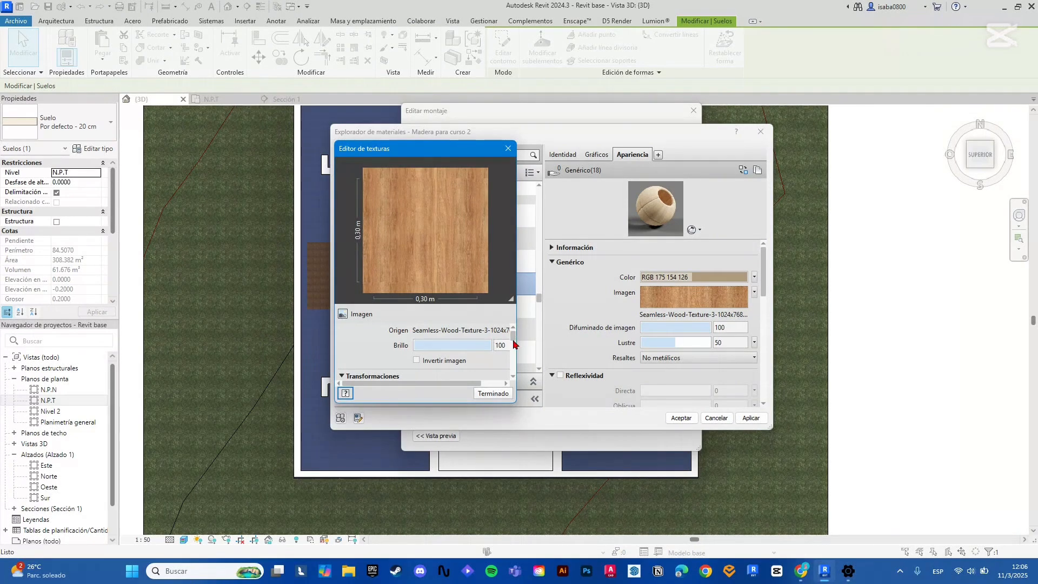
Try inverting the wood texture image and turn the inversion back off
scroll(514, 343, "down", 2)
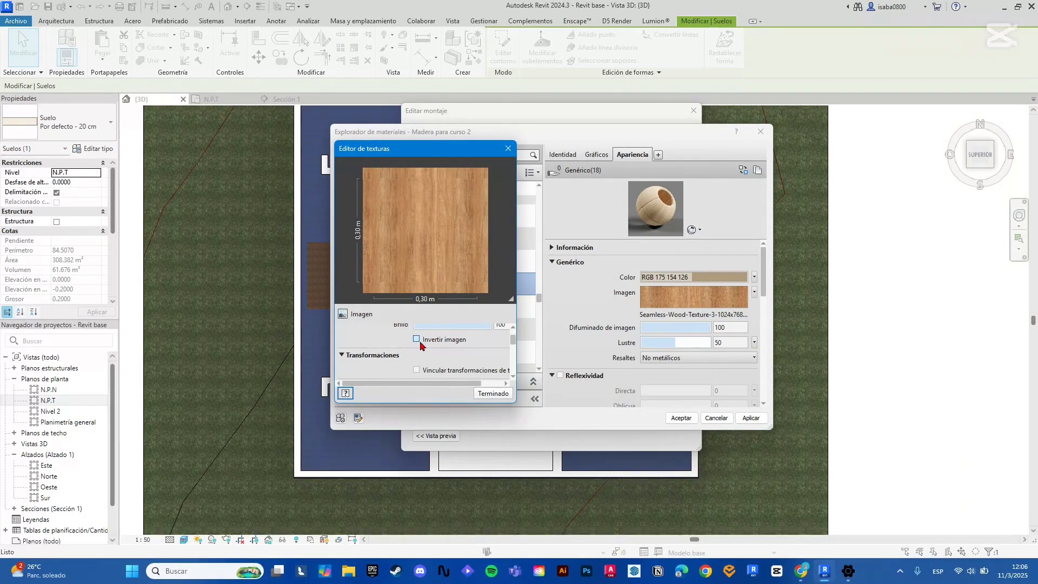
left_click(420, 343)
left_click(420, 343)
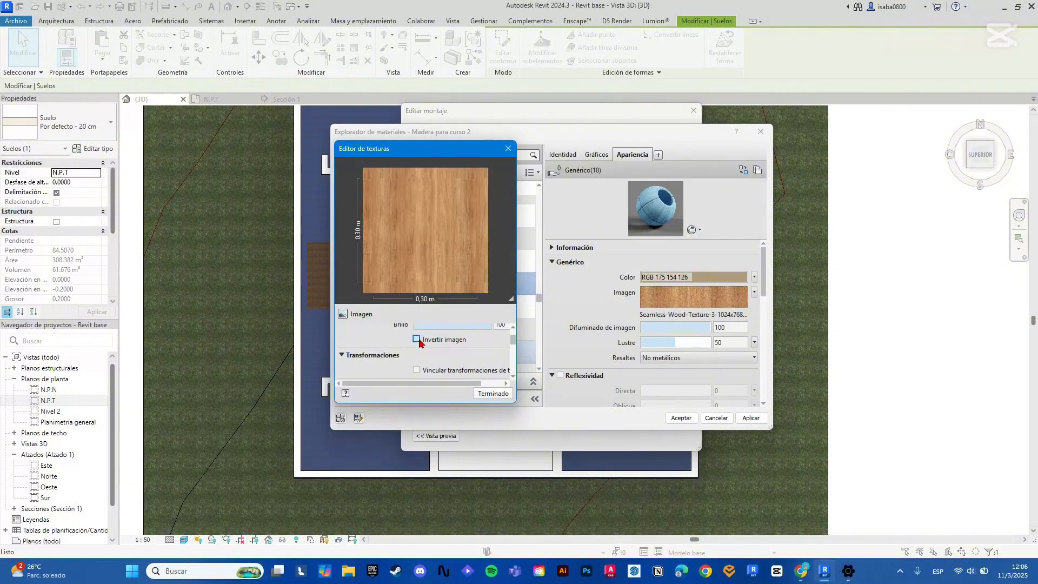
Enable linked texture transformations and set the wood texture's X offset to -0,02 m
scroll(465, 367, "down", 3)
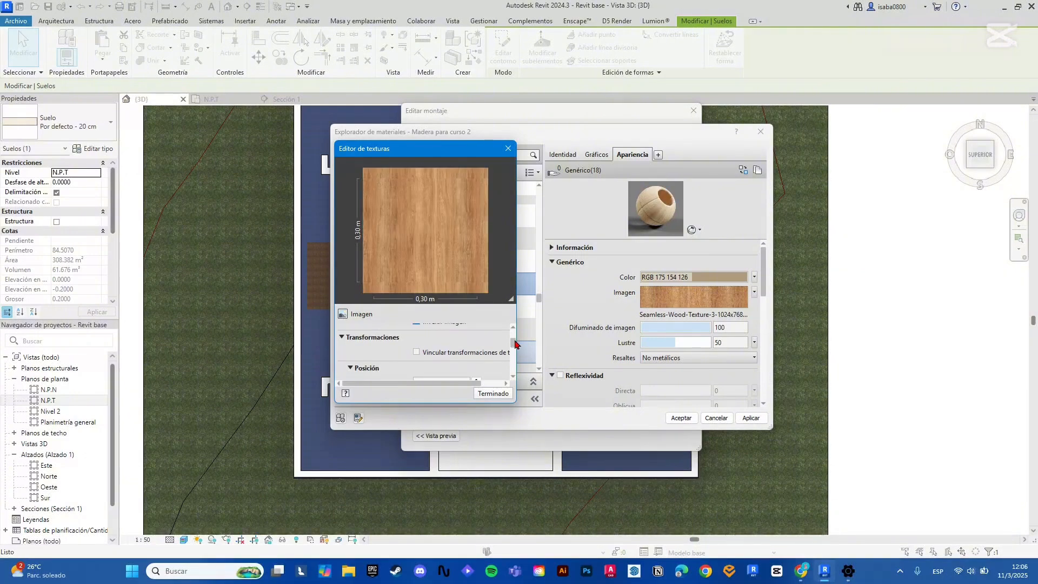
left_click_drag(454, 383, 476, 384)
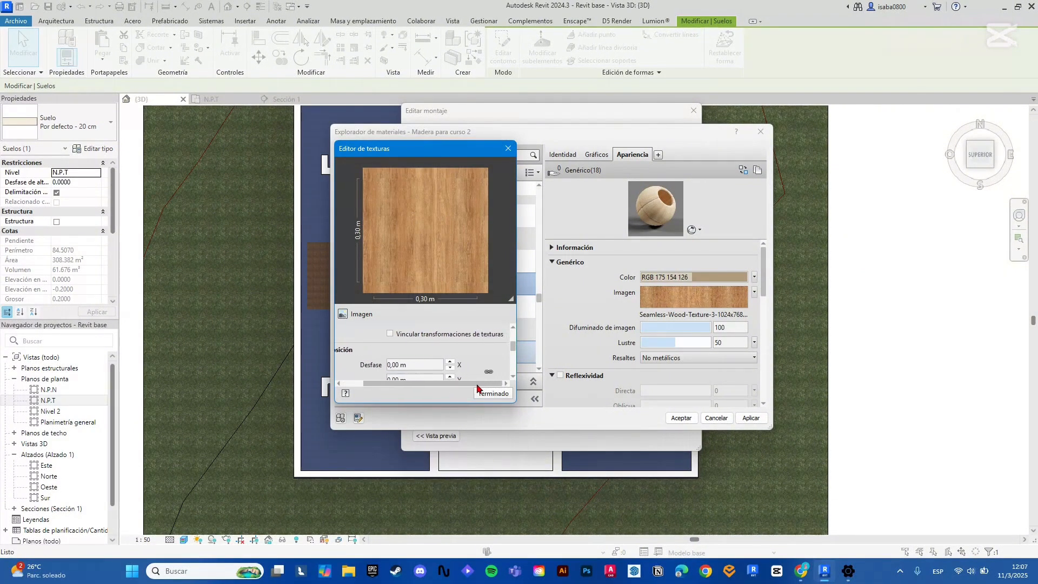
left_click(390, 334)
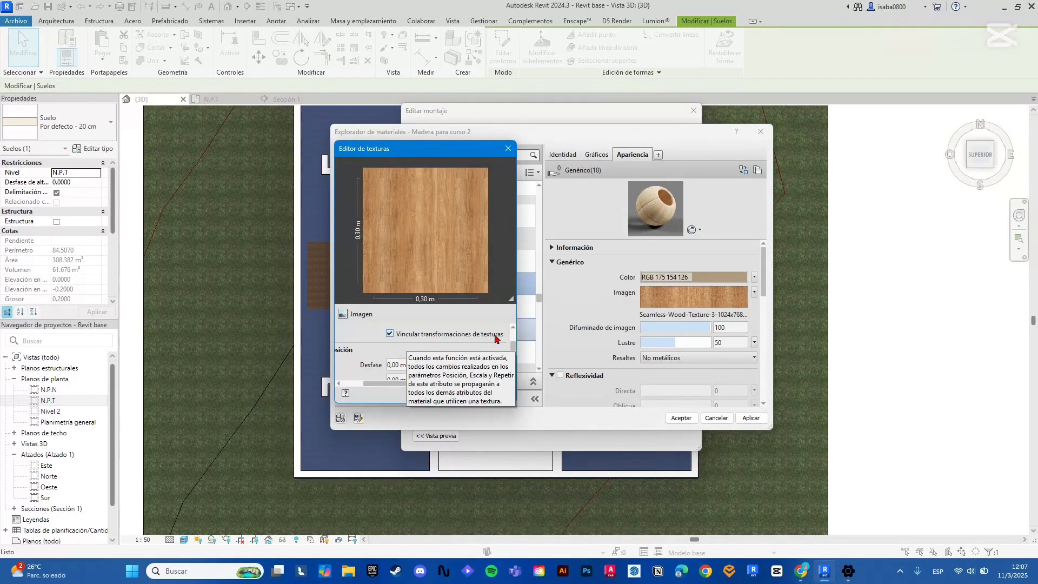
scroll(470, 357, "down", 2)
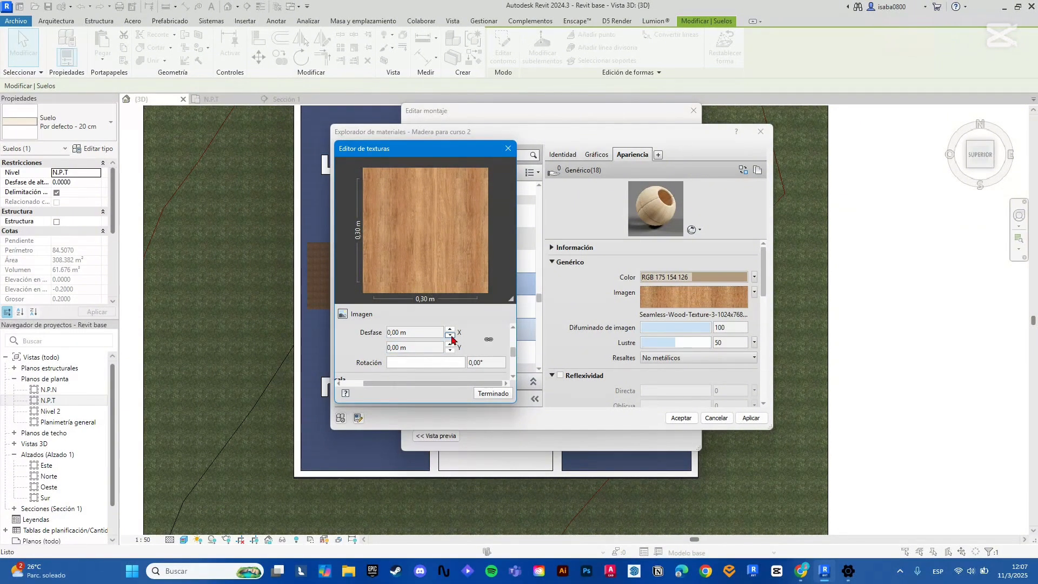
left_click(450, 335)
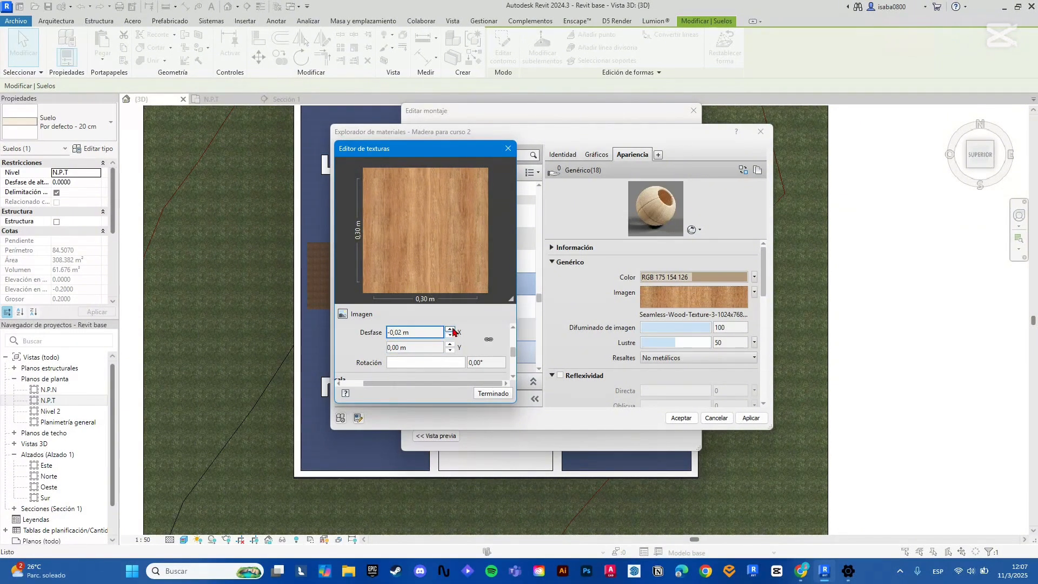
Reset the wood texture's X offset to 0,00 m and enlarge the texture editor to show all its settings
left_click(450, 329)
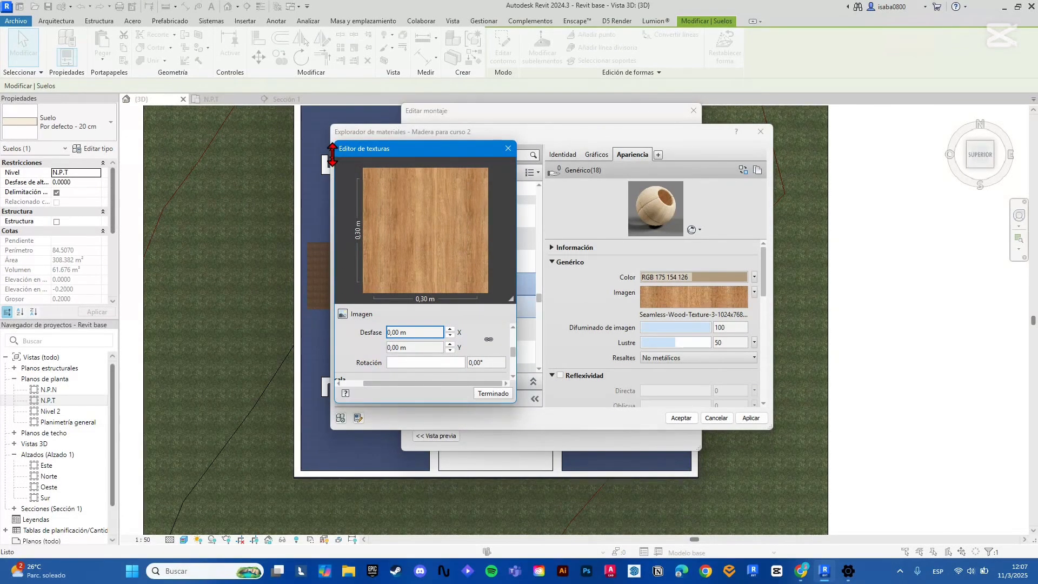
left_click_drag(341, 144, 342, 98)
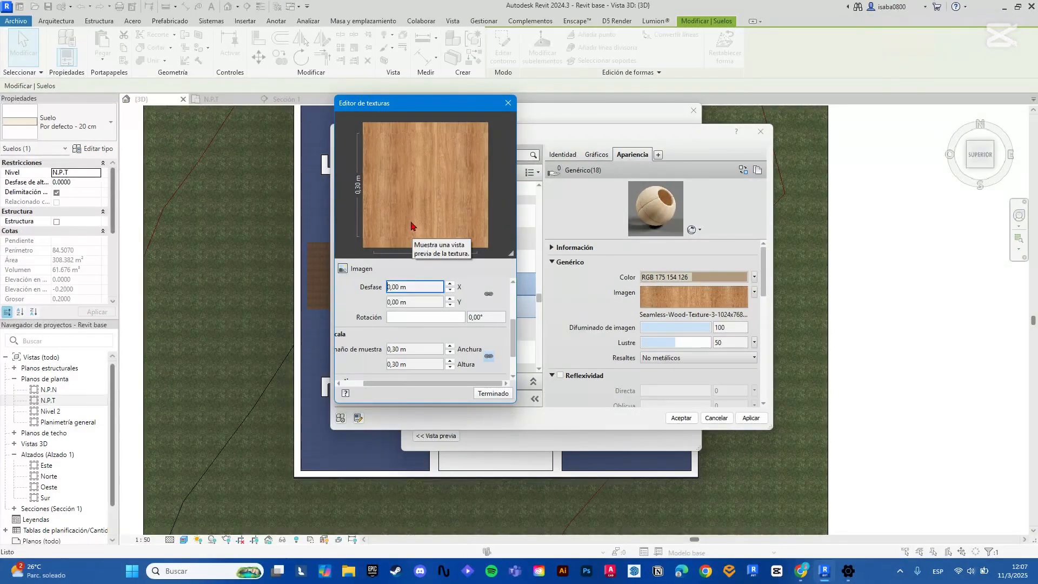
left_click_drag(518, 261, 564, 260)
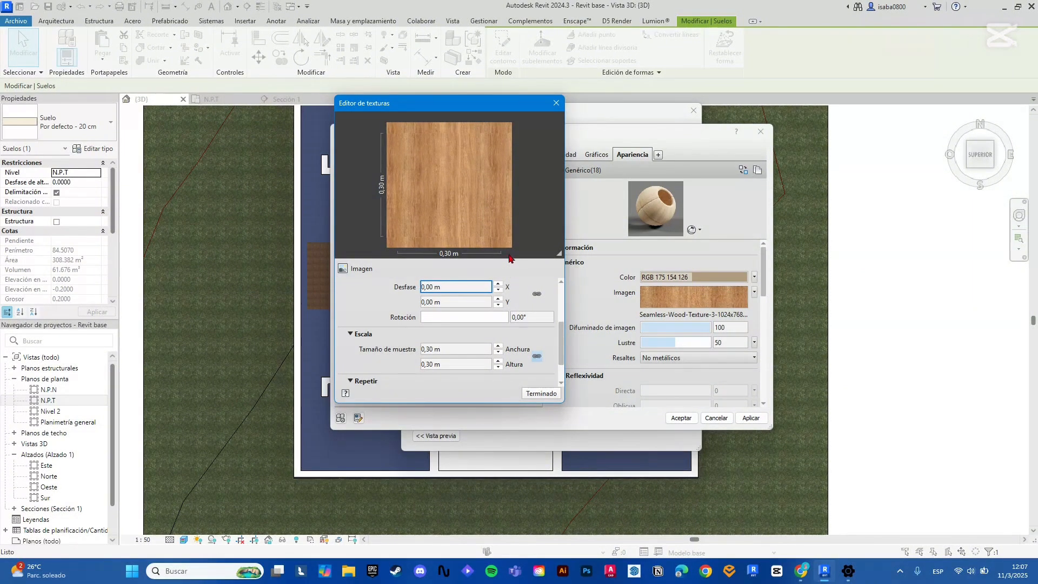
Try rotating the wood texture by 45° and set the rotation back to 0°
left_click(434, 317)
left_click(527, 317)
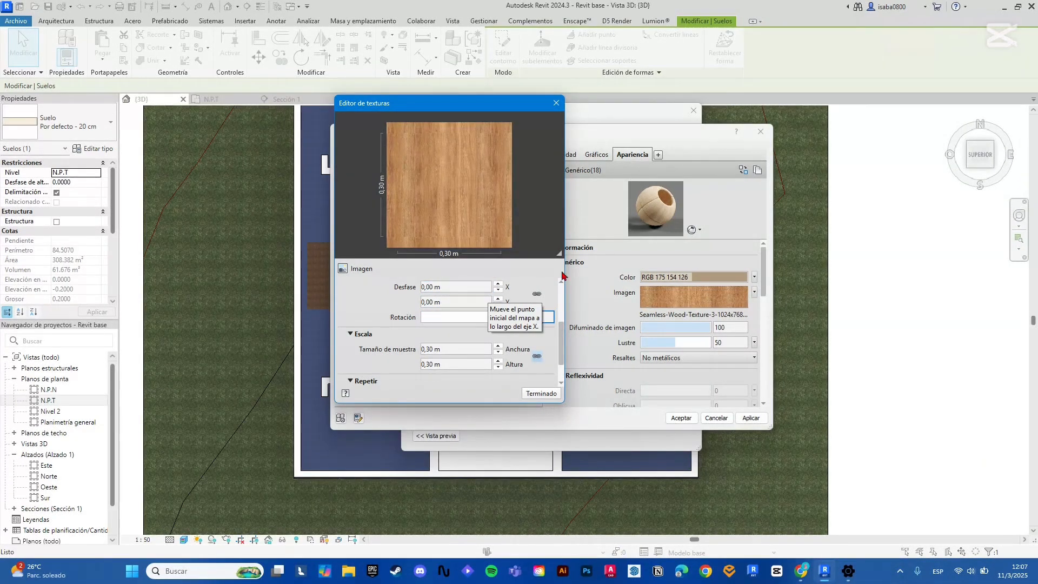
type("45")
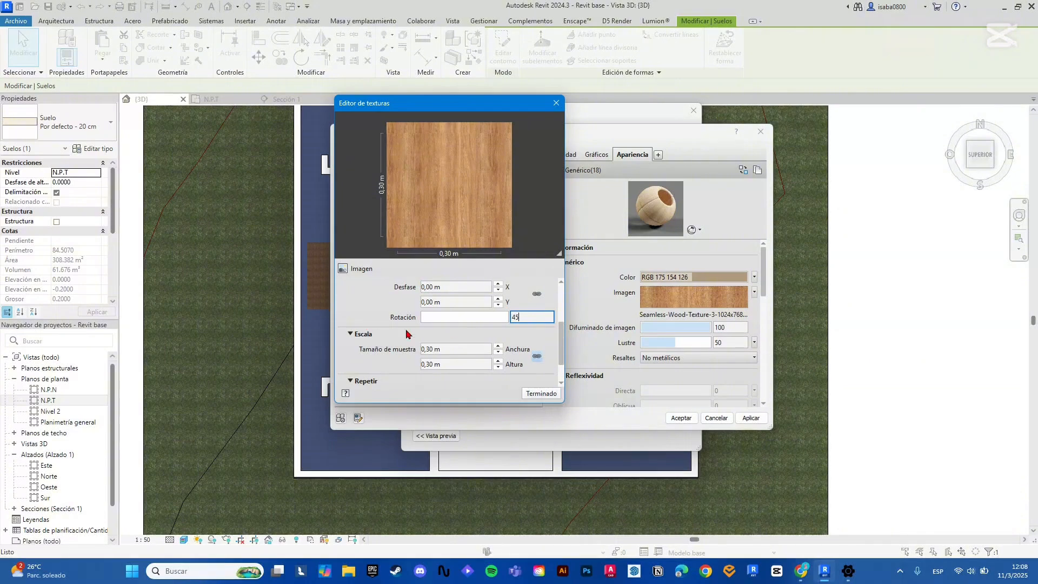
left_click(461, 348)
left_click(526, 317)
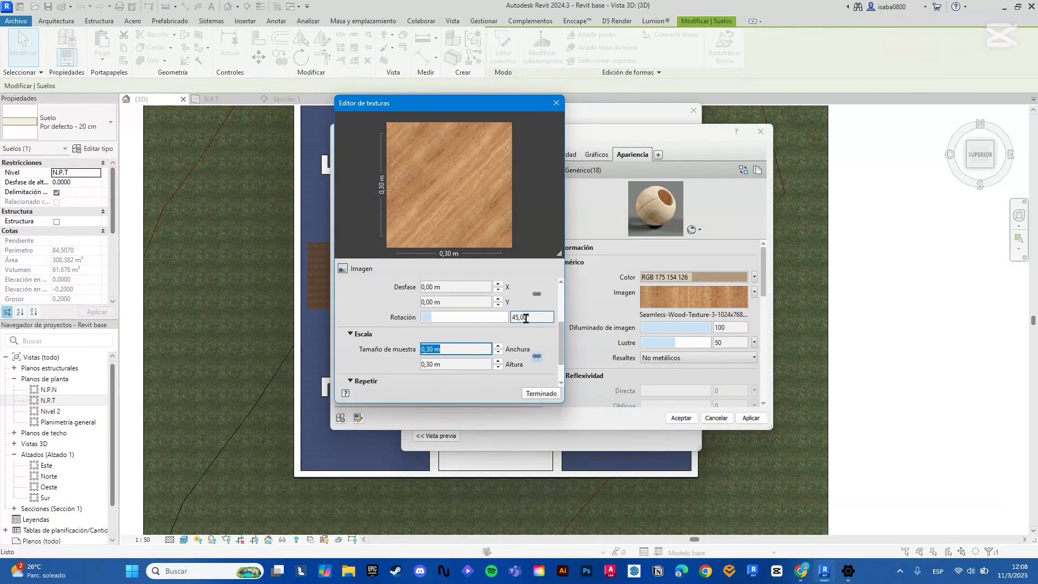
type("0")
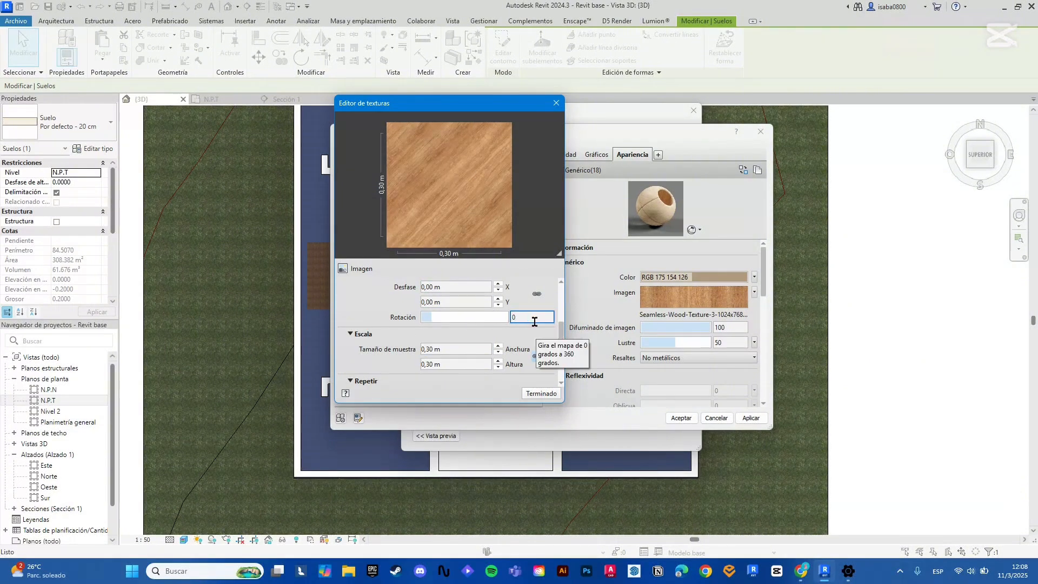
key("Return")
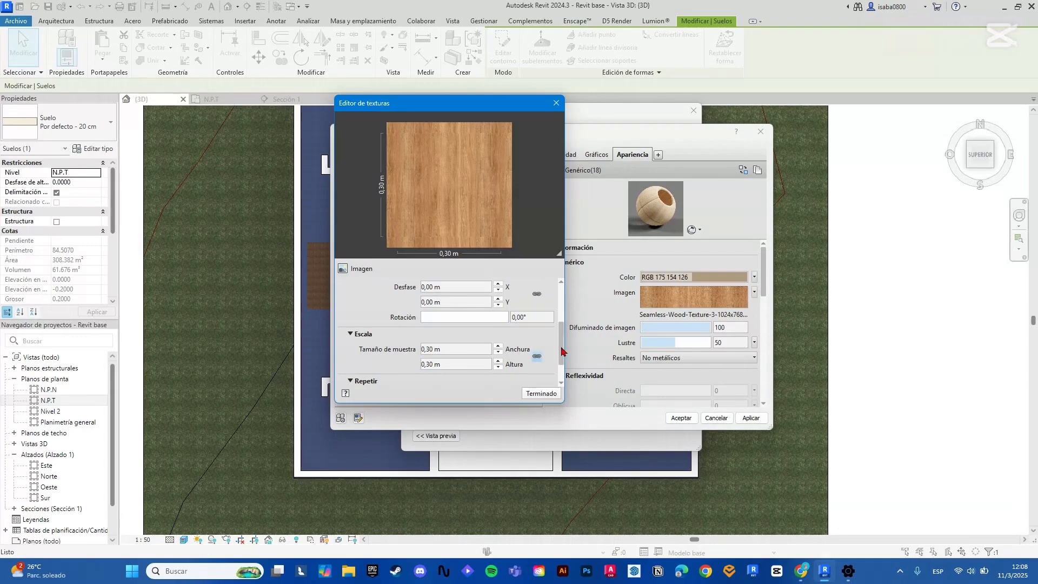
Set the wood texture's linked sample size to 1,00 m wide by 1,00 m high
scroll(476, 308, "down", 2)
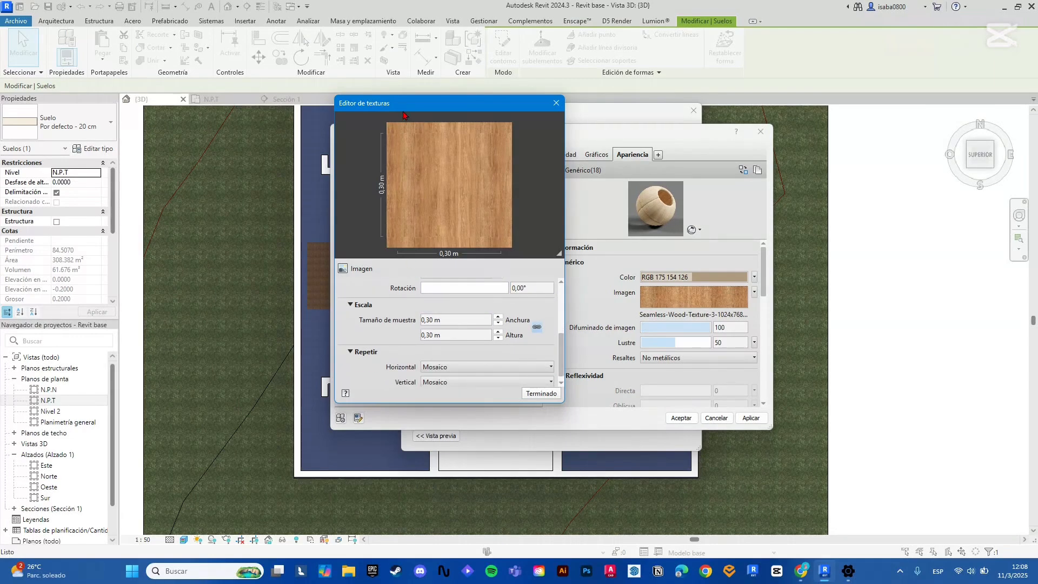
left_click(430, 320)
type("1")
left_click(491, 349)
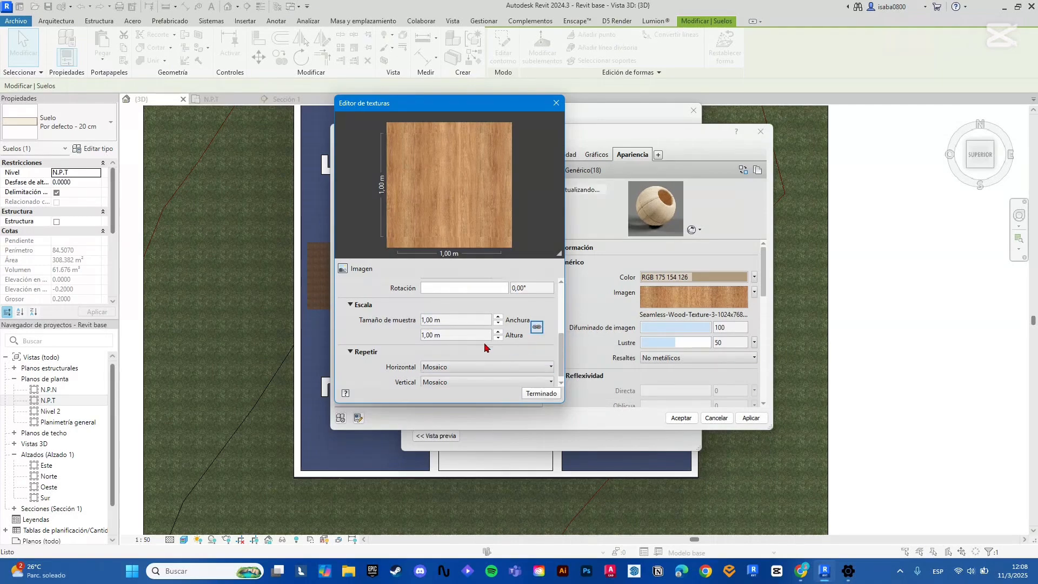
Try an unlinked sample height of 2,00 m, set it back to 1,00 m and relink the width and height
left_click(445, 335)
type("2")
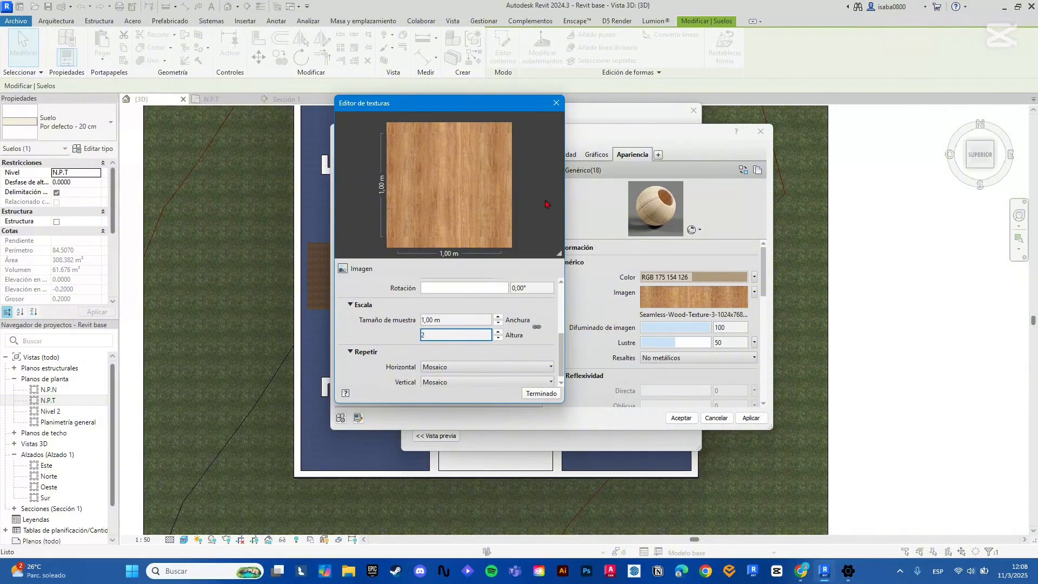
key("Return")
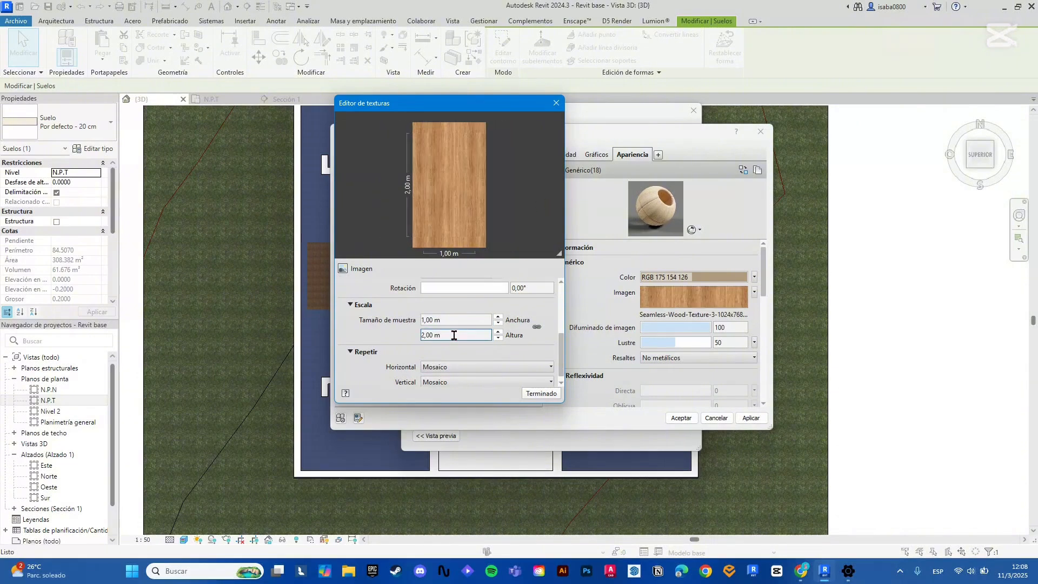
left_click(454, 336)
type("1")
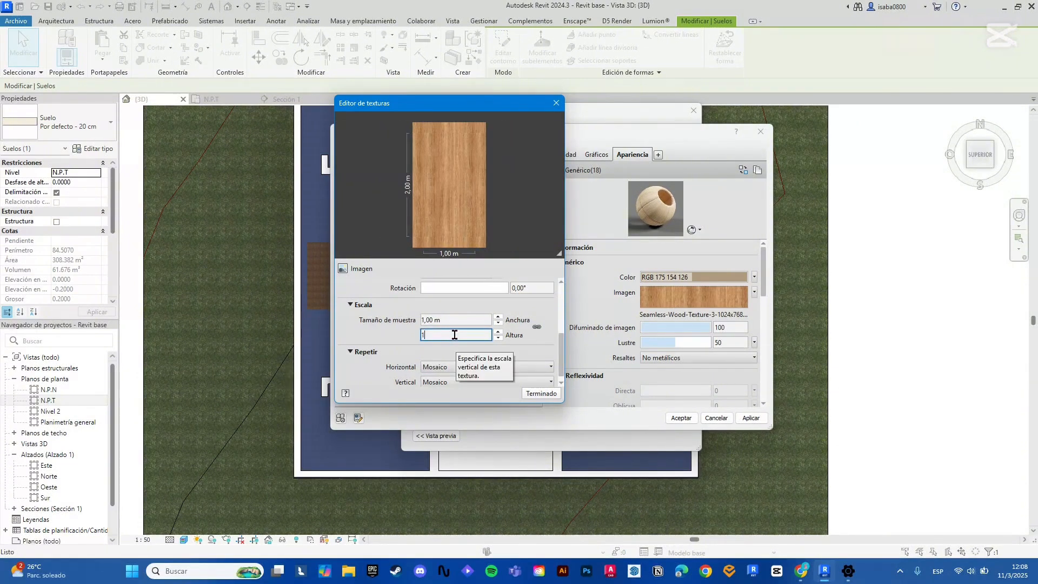
key("Return")
left_click(537, 326)
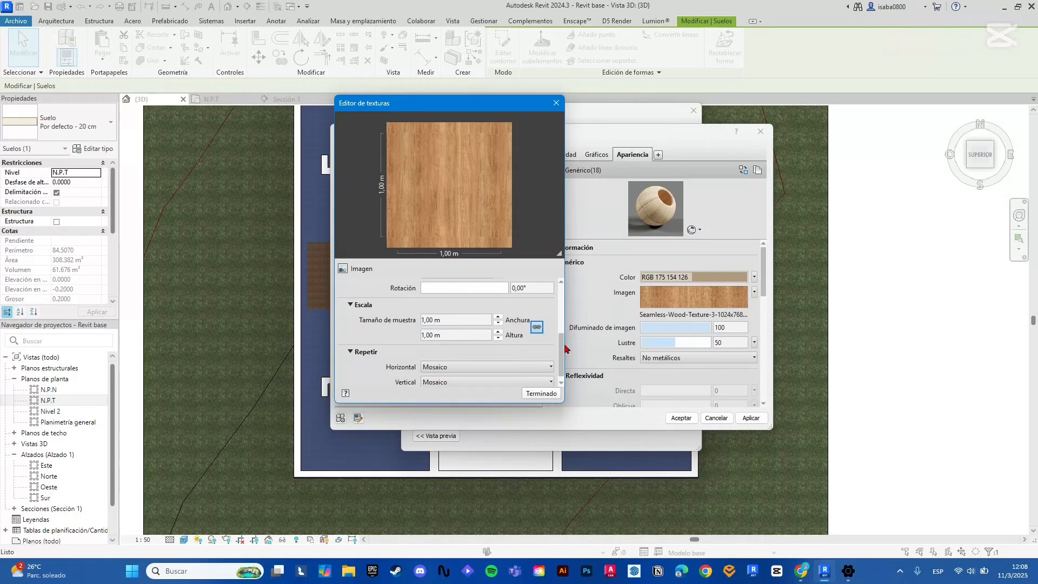
Review the horizontal and vertical repeat options of the wood texture
scroll(560, 361, "down", 1)
left_click(535, 360)
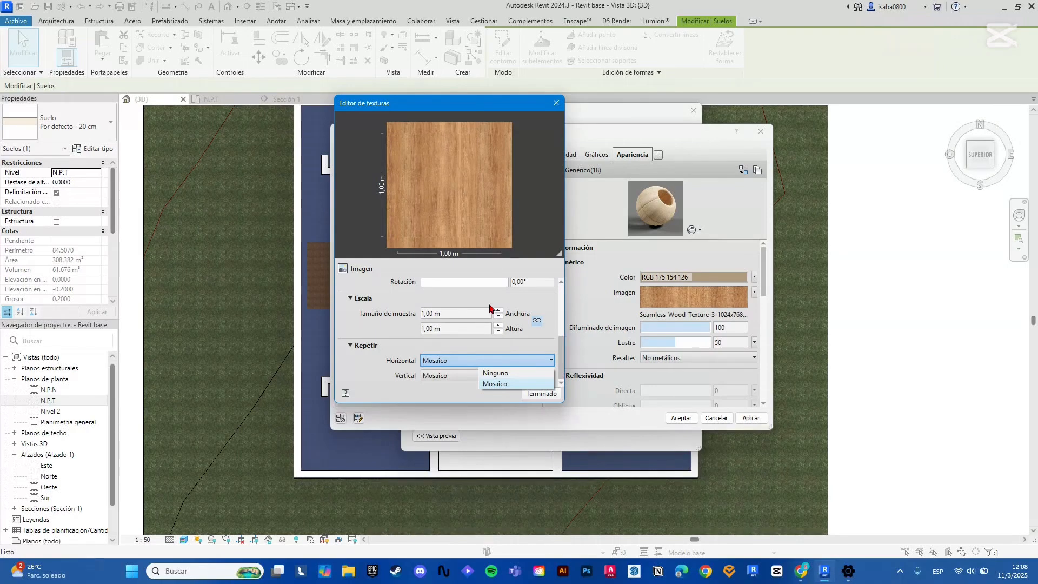
left_click(465, 374)
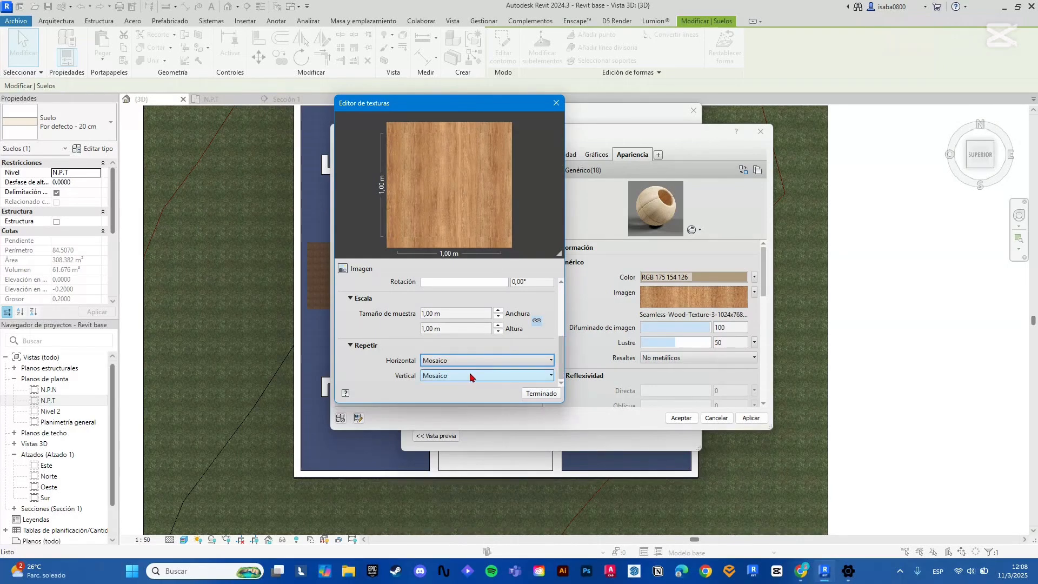
left_click(466, 374)
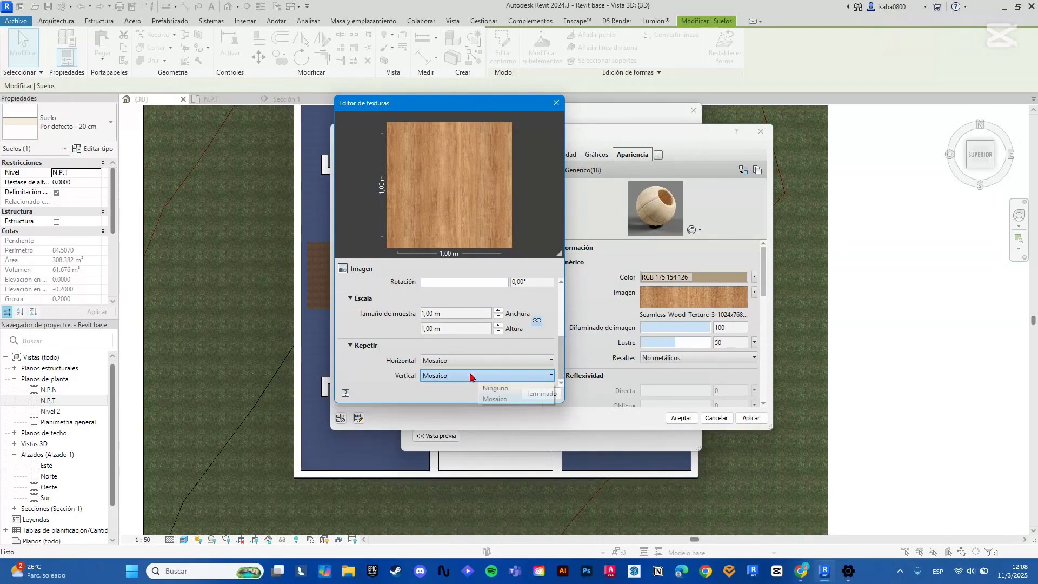
left_click(381, 361)
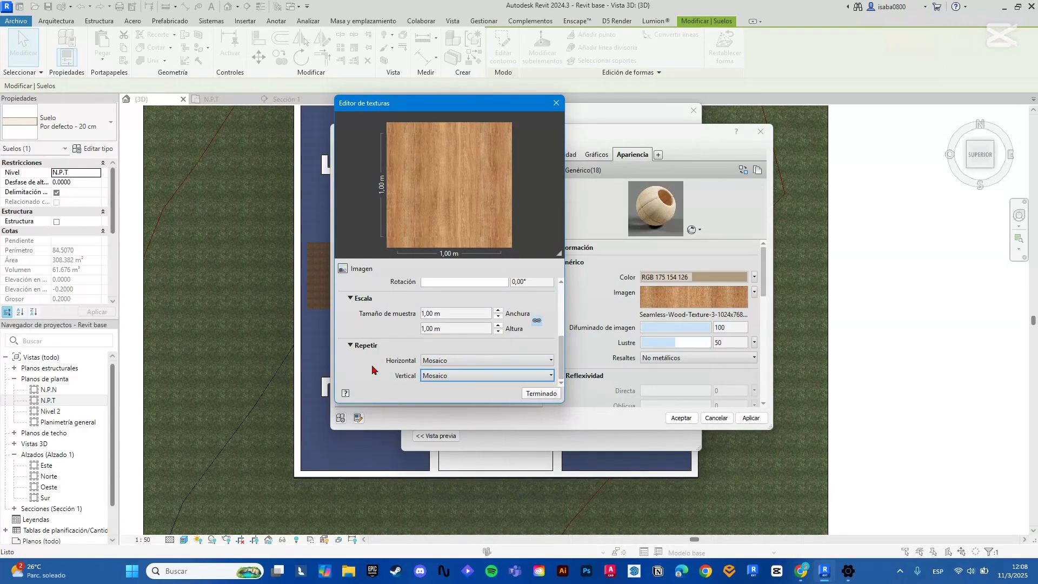
Finish the texture edit, accept Madera para curso 2 and the floor assembly, and deselect the floor
left_click(542, 394)
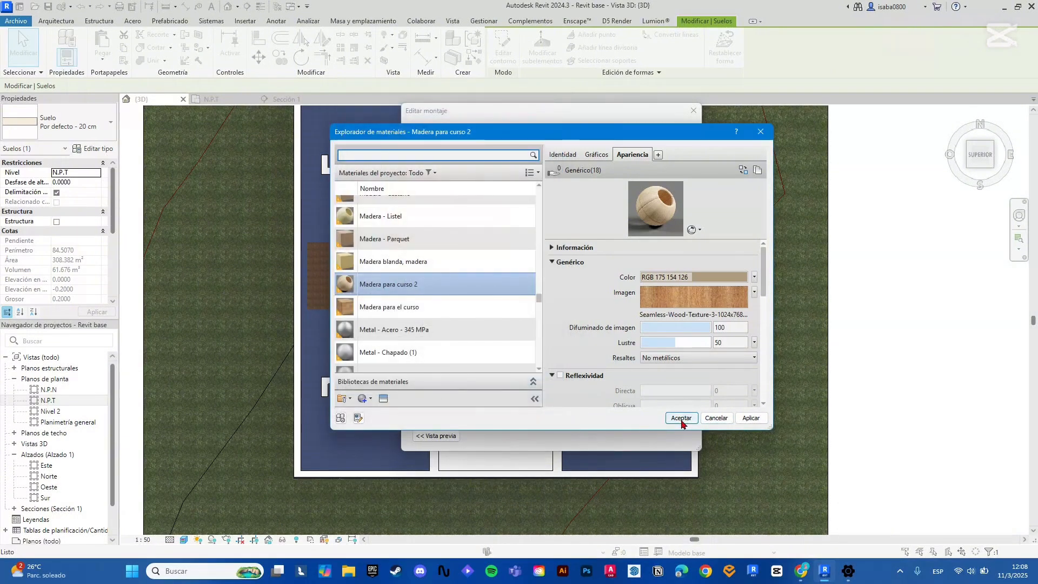
left_click(681, 418)
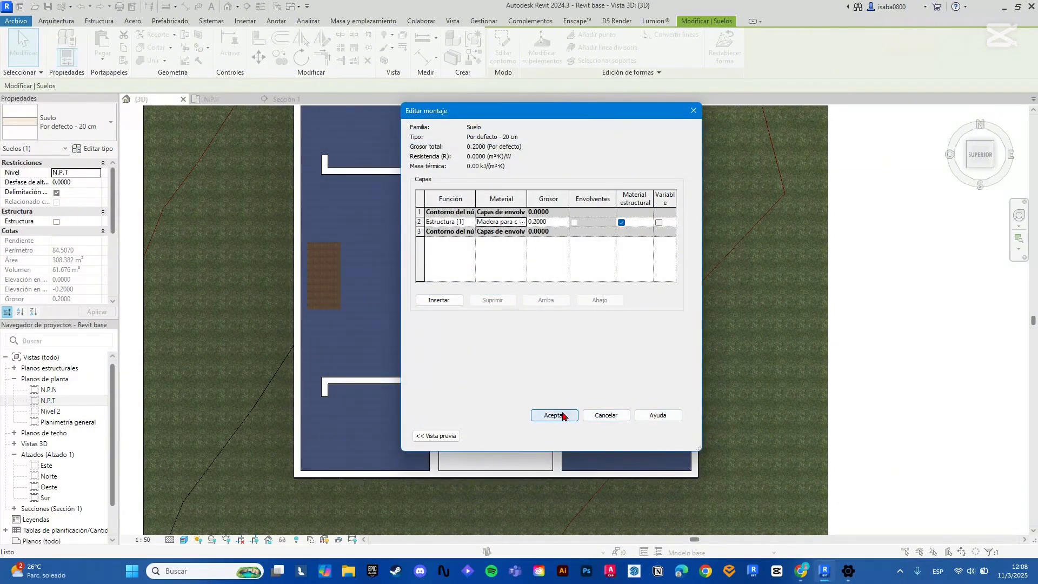
left_click(562, 415)
left_click(565, 434)
left_click(942, 415)
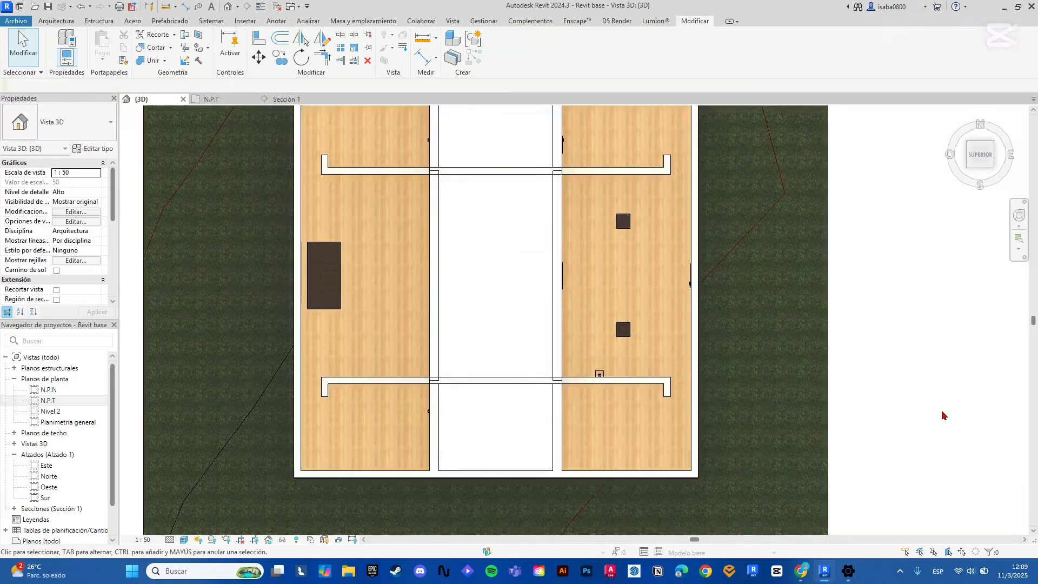
Inspect the wood floor from above in the 3D view and review the available visual styles
scroll(371, 371, "down", 4)
scroll(412, 371, "up", 5)
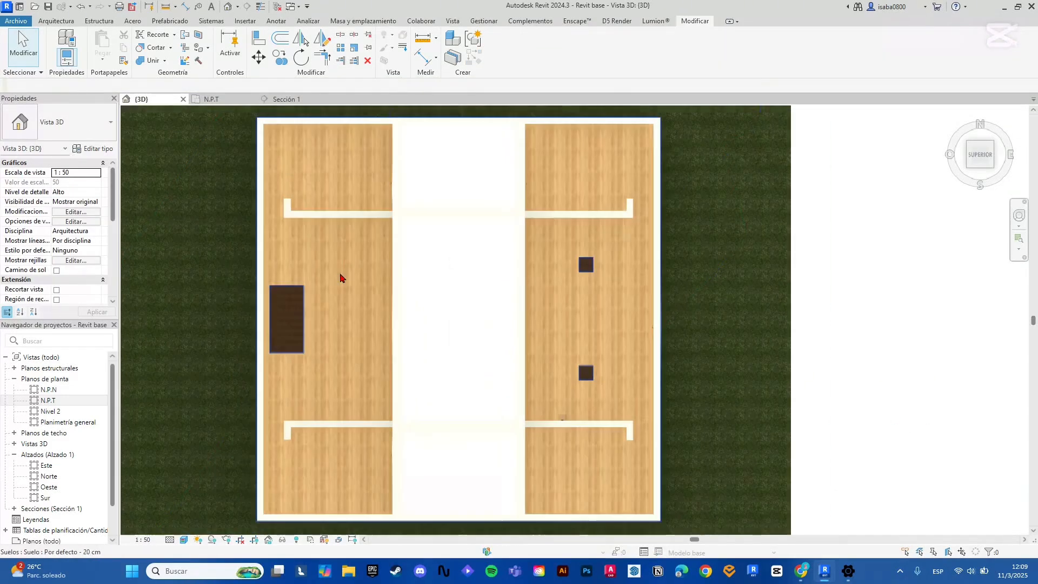
scroll(216, 476, "up", 2)
left_click(183, 539)
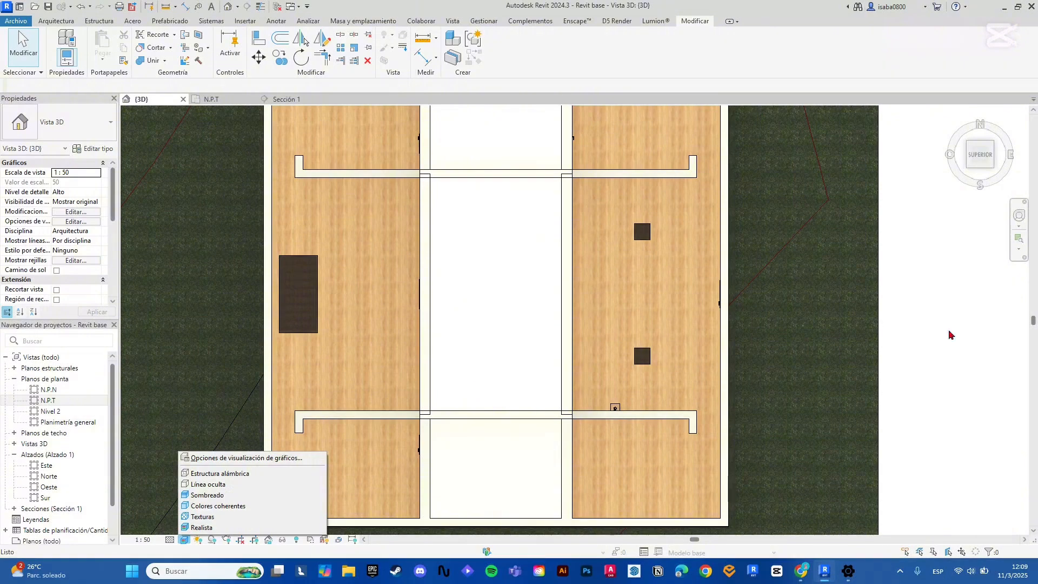
left_click(962, 351)
scroll(575, 290, "down", 2)
scroll(575, 290, "down", 3)
scroll(751, 209, "up", 5)
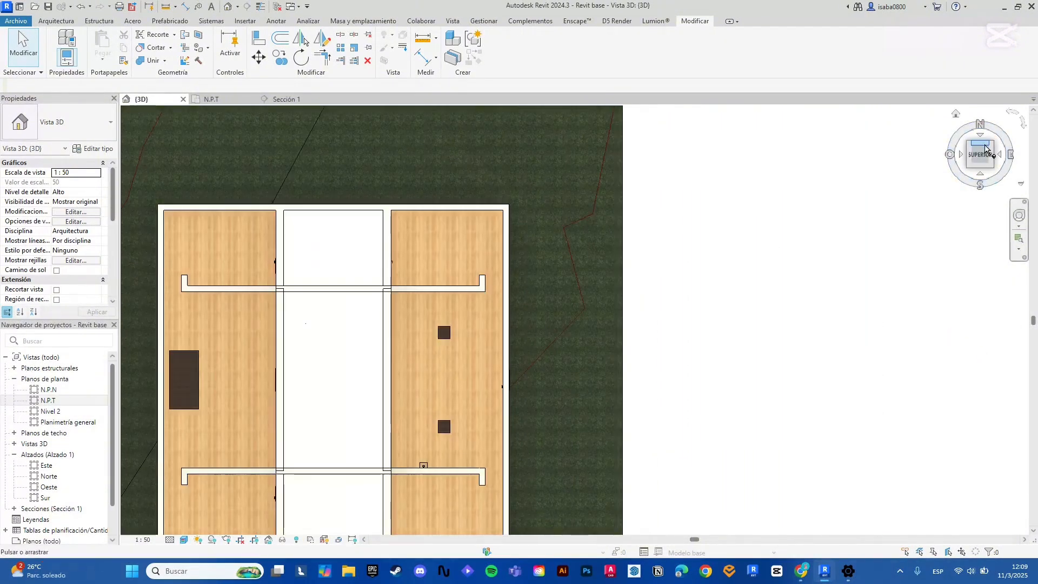
Orbit the model to an angled view and examine the floor's wood texture up close around the rooms and openings
mouse_move(990, 162)
left_mouse_down()
mouse_move(942, 535)
mouse_move(926, 535)
left_mouse_up()
scroll(450, 397, "up", 3)
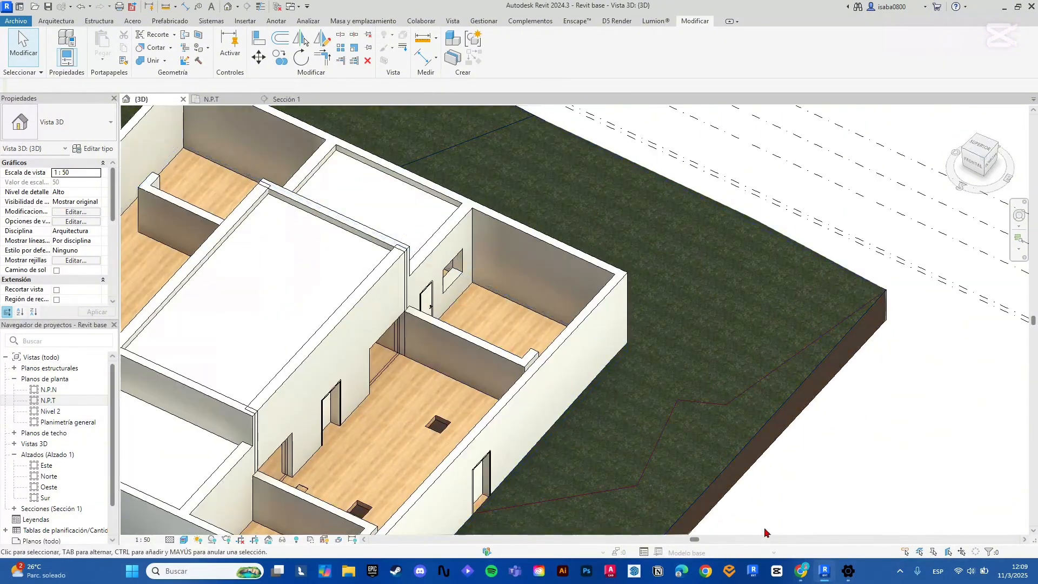
scroll(767, 533, "down", 4)
scroll(457, 378, "up", 8)
scroll(387, 384, "up", 2)
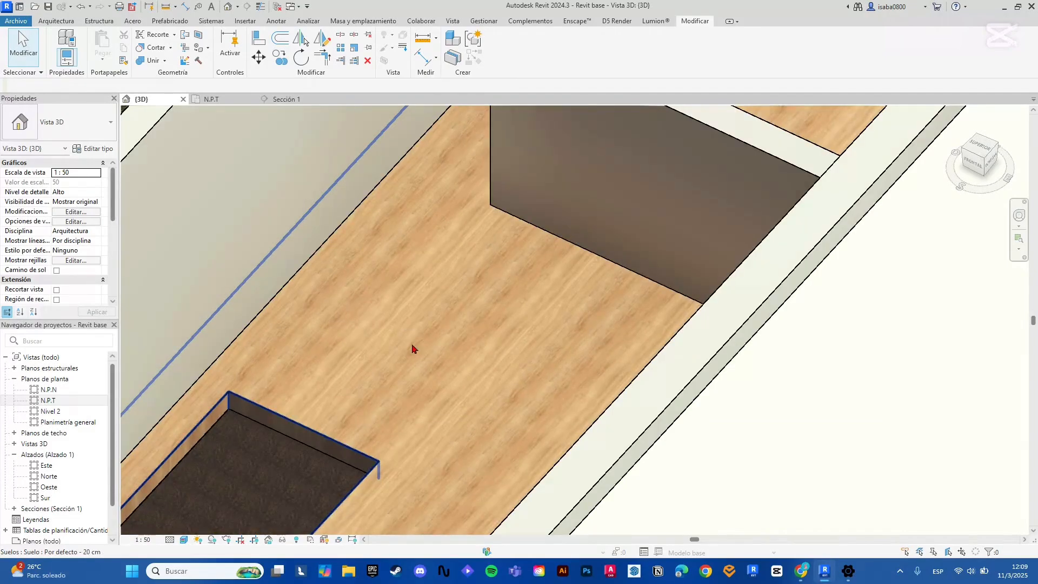
scroll(366, 376, "down", 3)
scroll(409, 312, "up", 1)
scroll(410, 312, "up", 6)
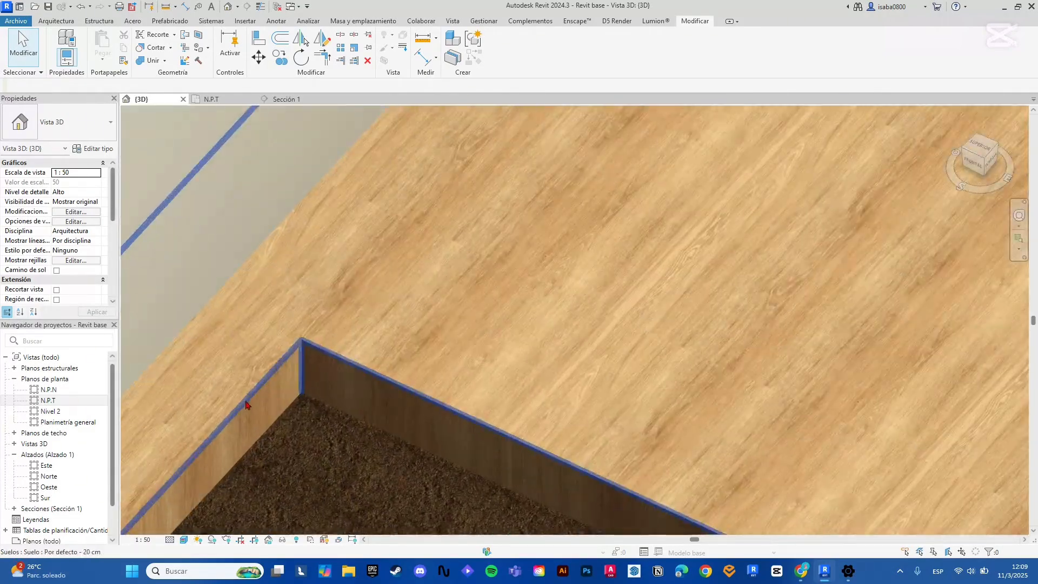
scroll(299, 413, "down", 6)
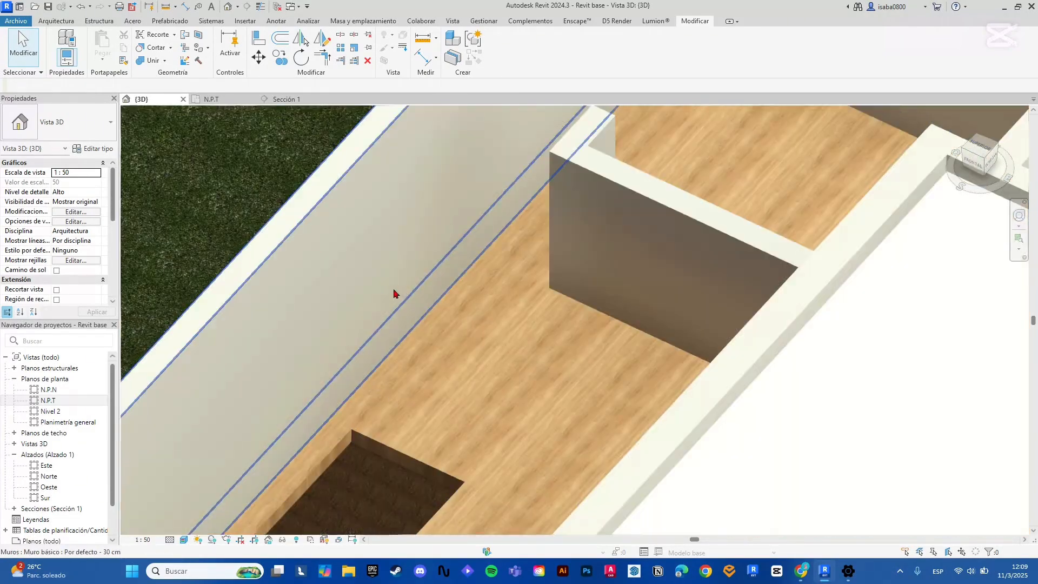
scroll(472, 332, "up", 7)
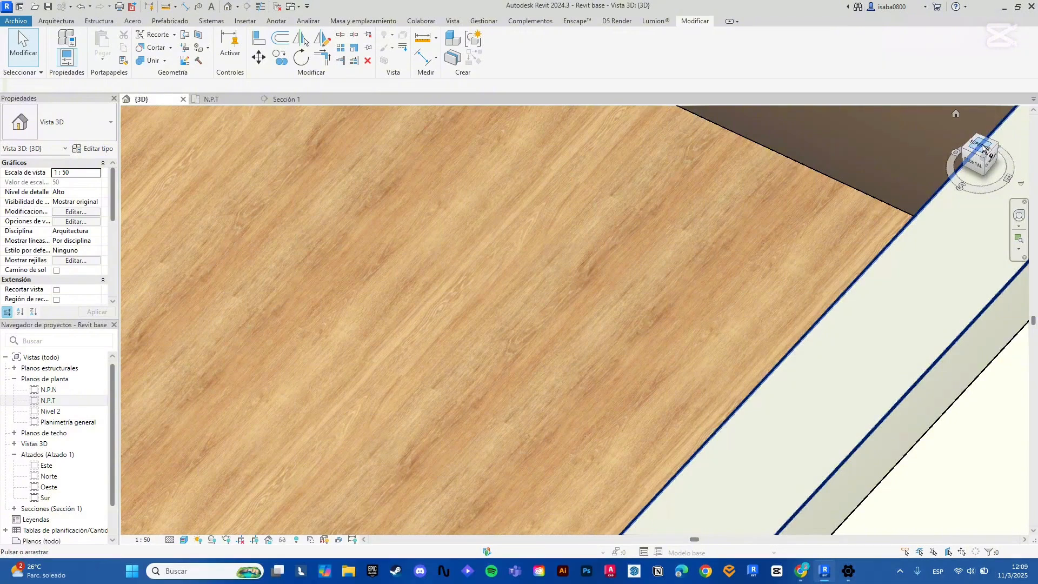
Return to the top view and check how the wood texture repeats across the floor
left_click(978, 153)
scroll(640, 351, "up", 8)
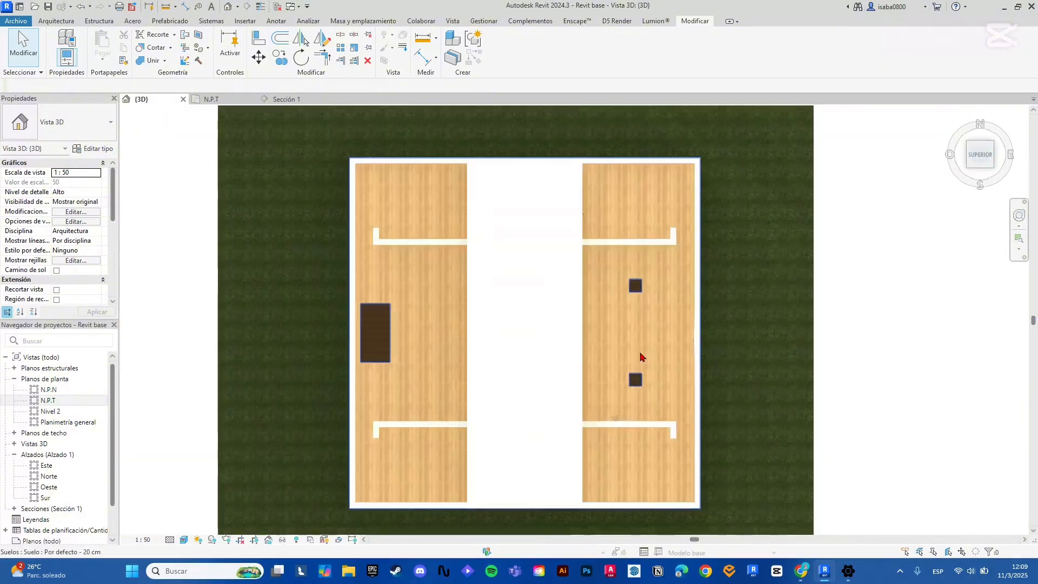
scroll(499, 278, "up", 2)
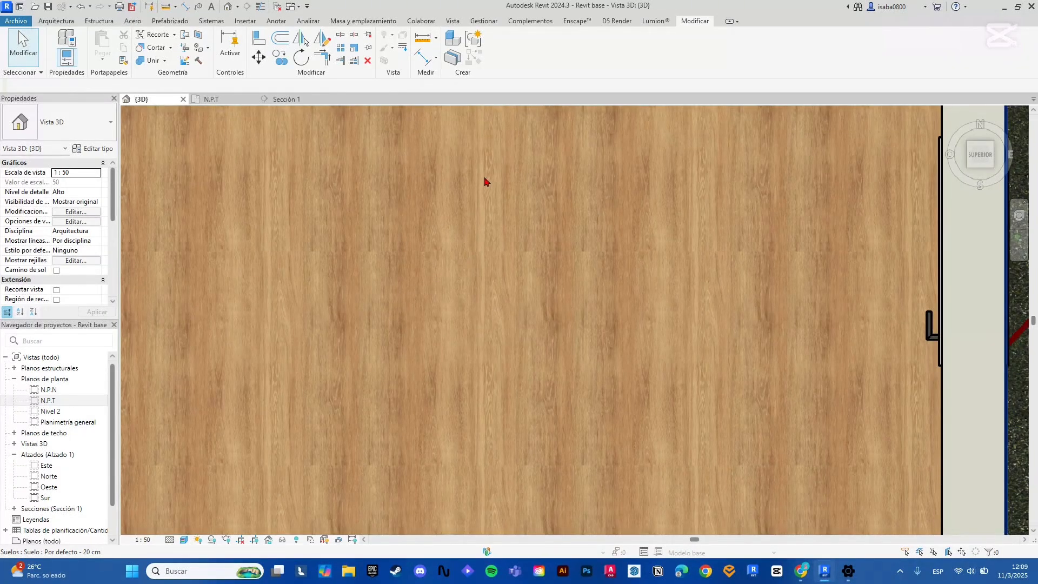
scroll(476, 292, "down", 5)
scroll(489, 311, "down", 4)
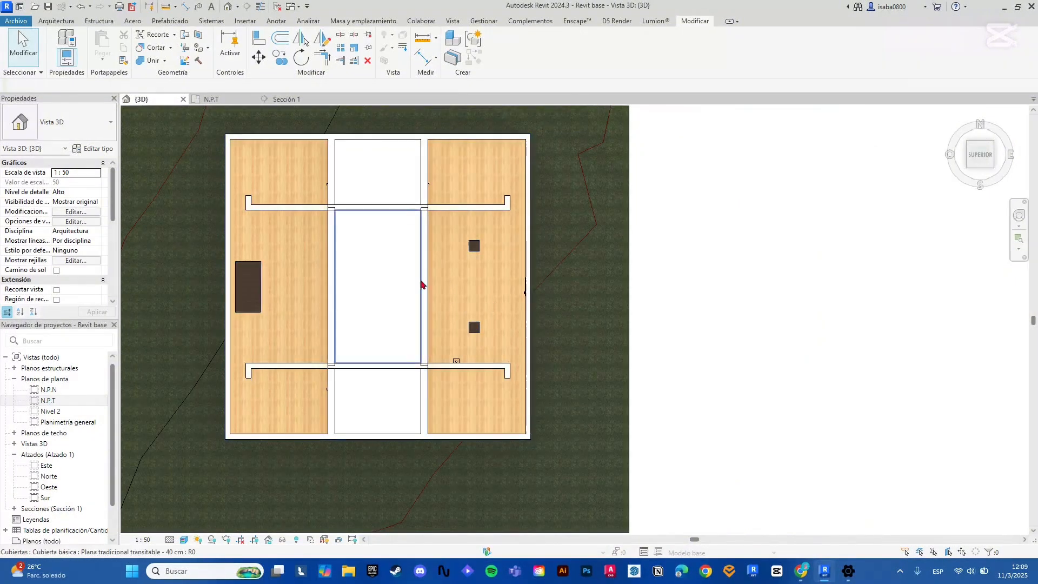
Change the 3D view's visual style to Sombreado, dismissing the save reminder, and zoom in on the floor
left_click(184, 539)
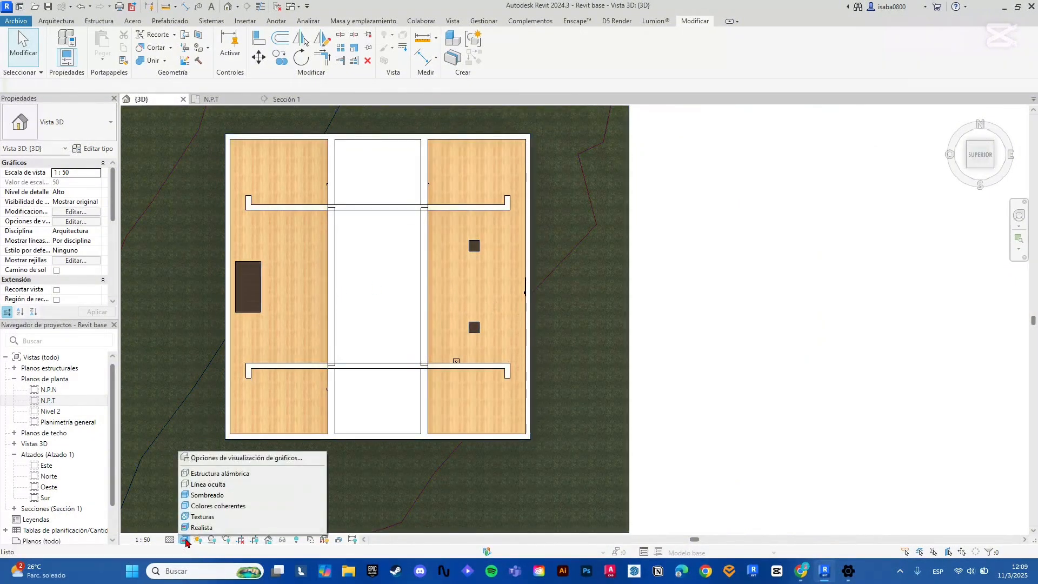
left_click(206, 495)
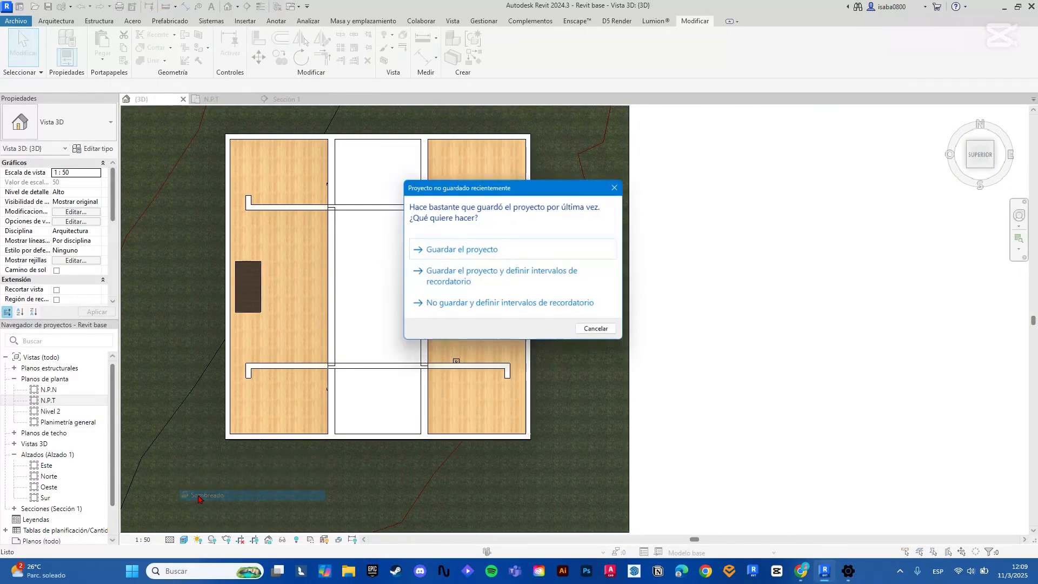
left_click(621, 186)
scroll(254, 273, "up", 5)
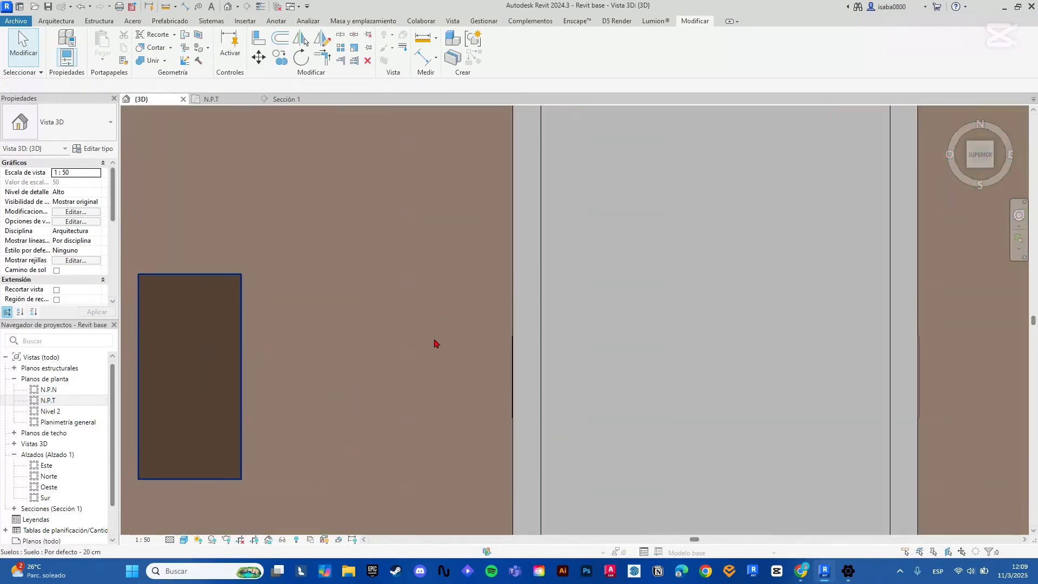
Review the floor in the N.P.T plan and examine how its thickness and hatch are cut in Sección 1
scroll(345, 257, "down", 5)
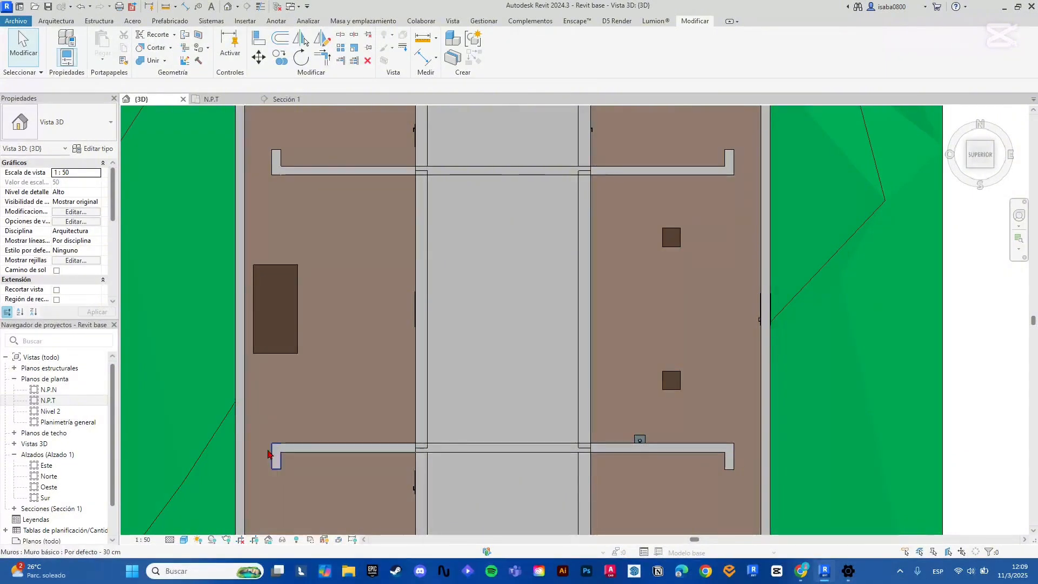
left_click(229, 99)
scroll(322, 229, "down", 5)
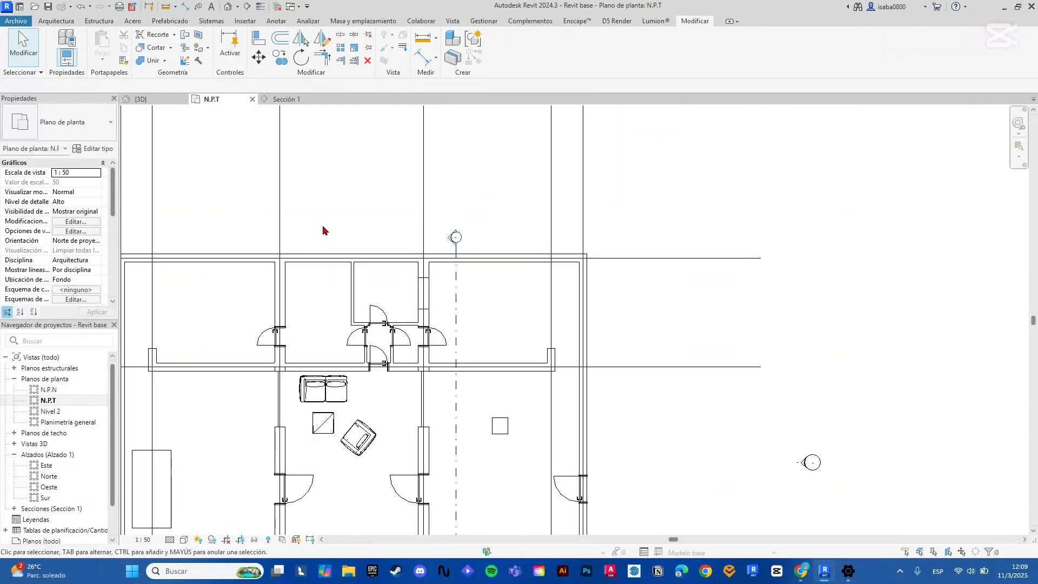
scroll(414, 341, "up", 4)
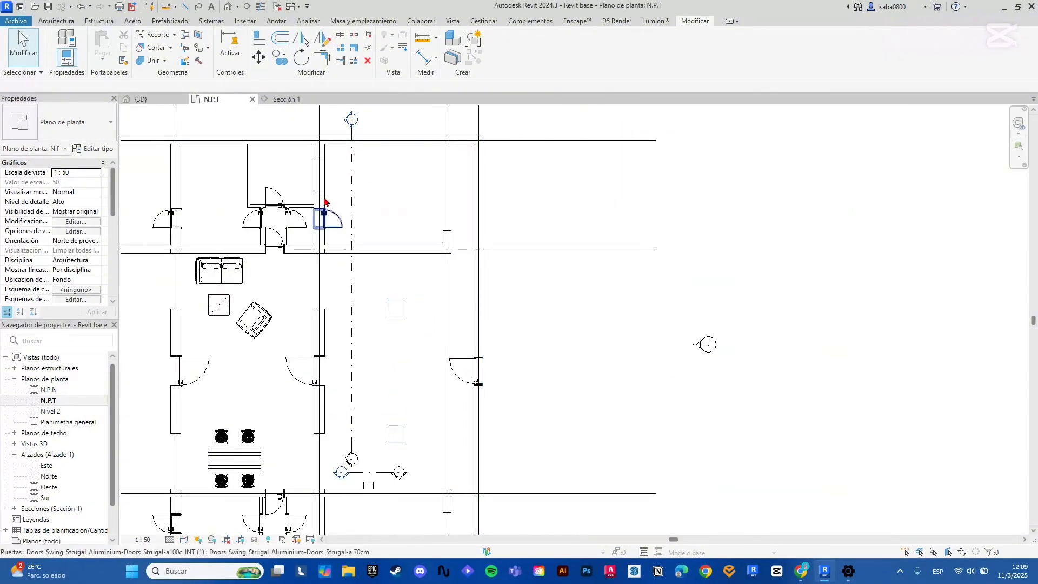
left_click(287, 99)
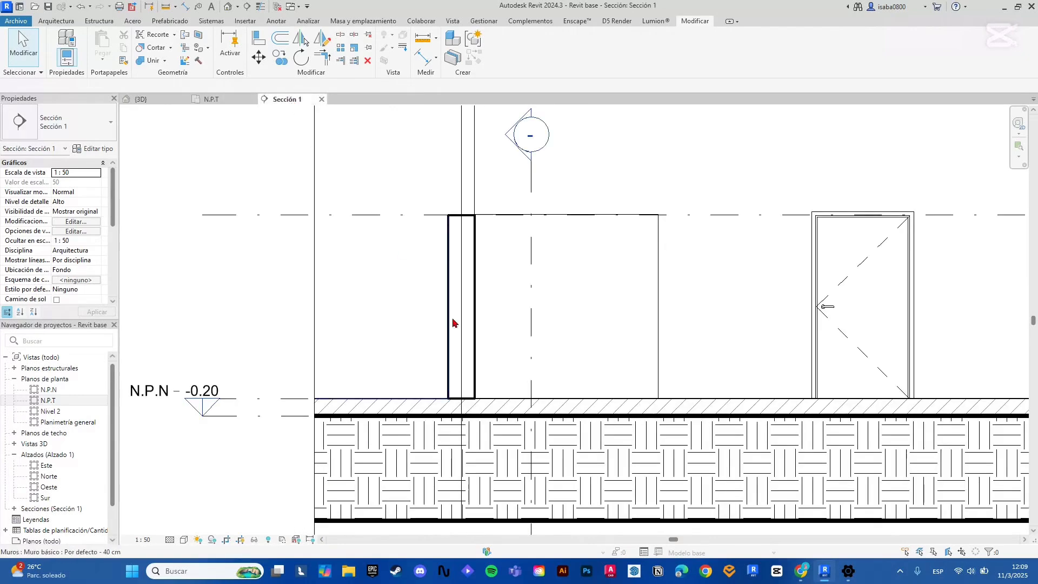
scroll(387, 398, "up", 5)
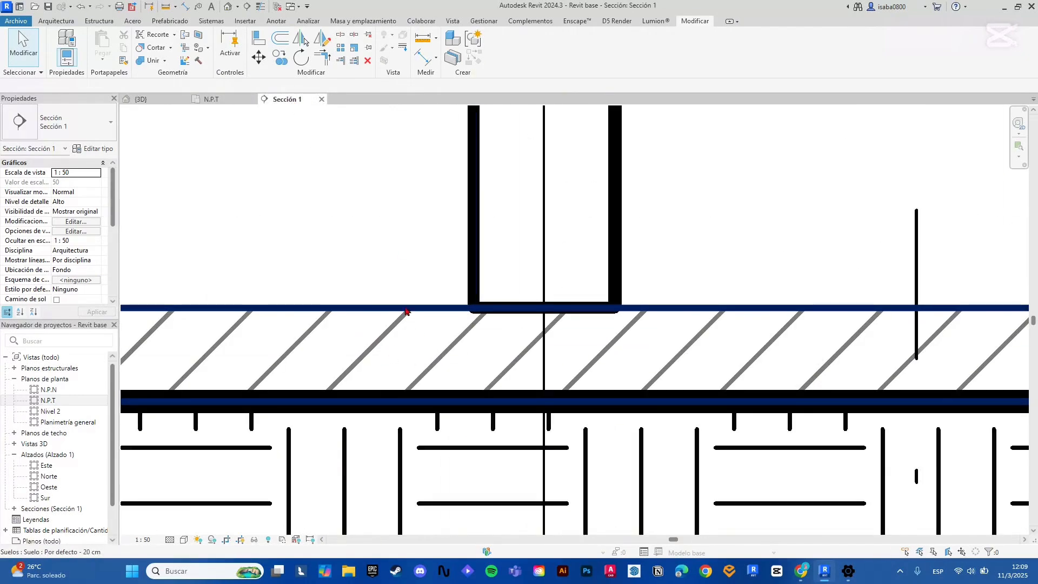
scroll(398, 366, "down", 4)
scroll(473, 463, "down", 6)
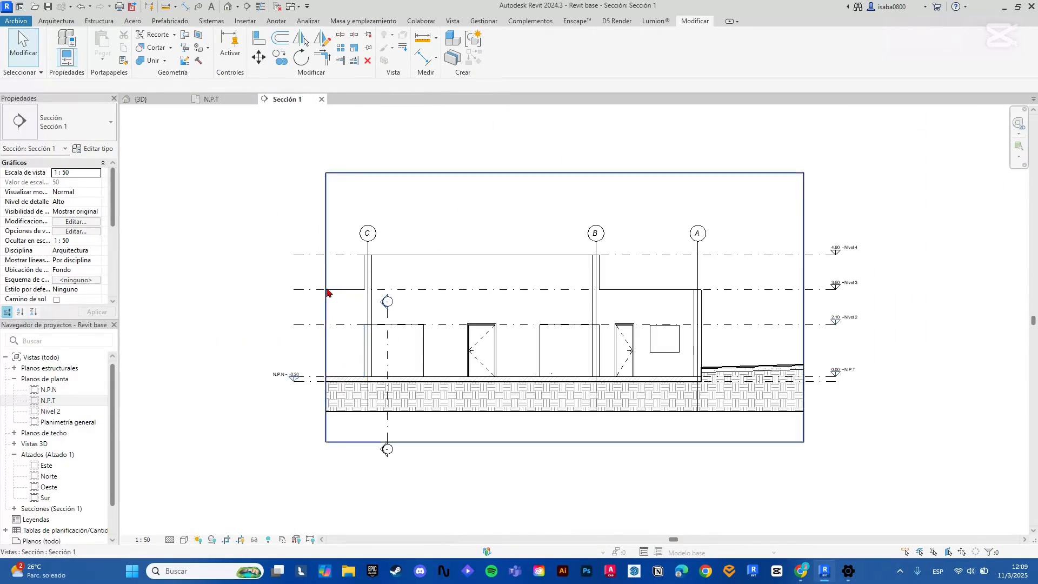
Return to the 3D view and set its visual style to Realista
left_click(129, 100)
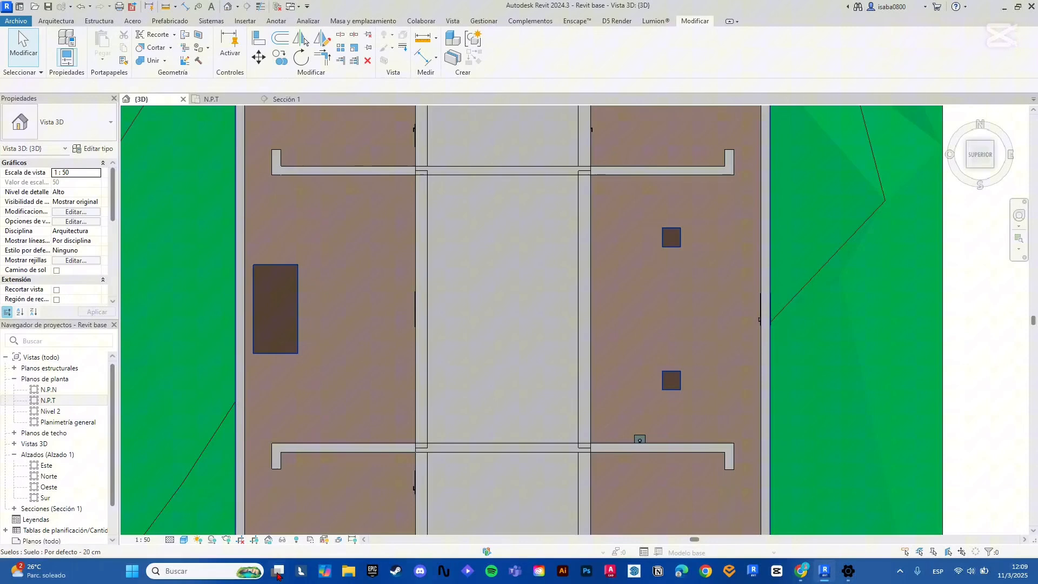
left_click(184, 540)
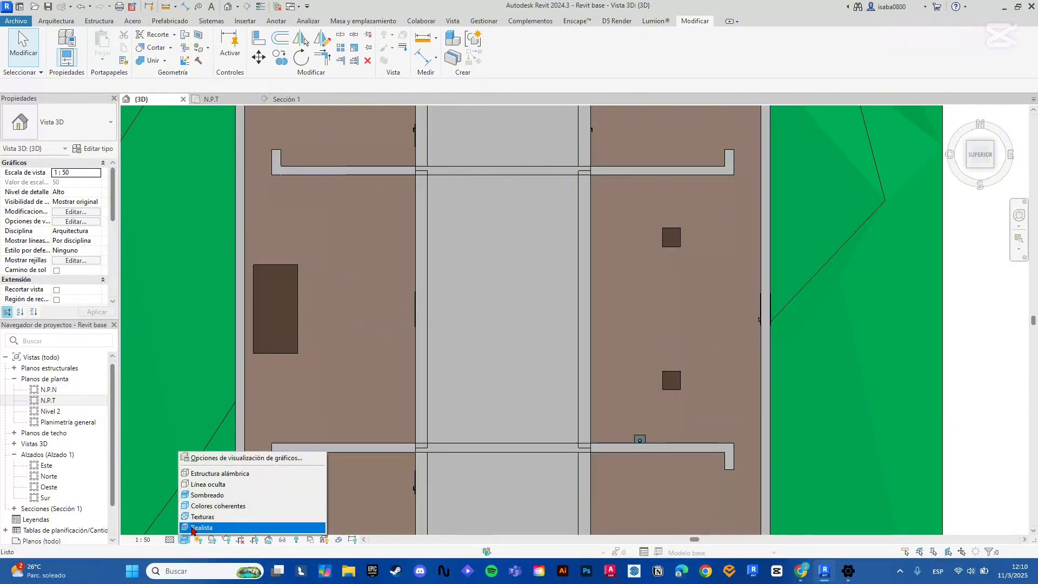
left_click(201, 528)
scroll(255, 371, "down", 5)
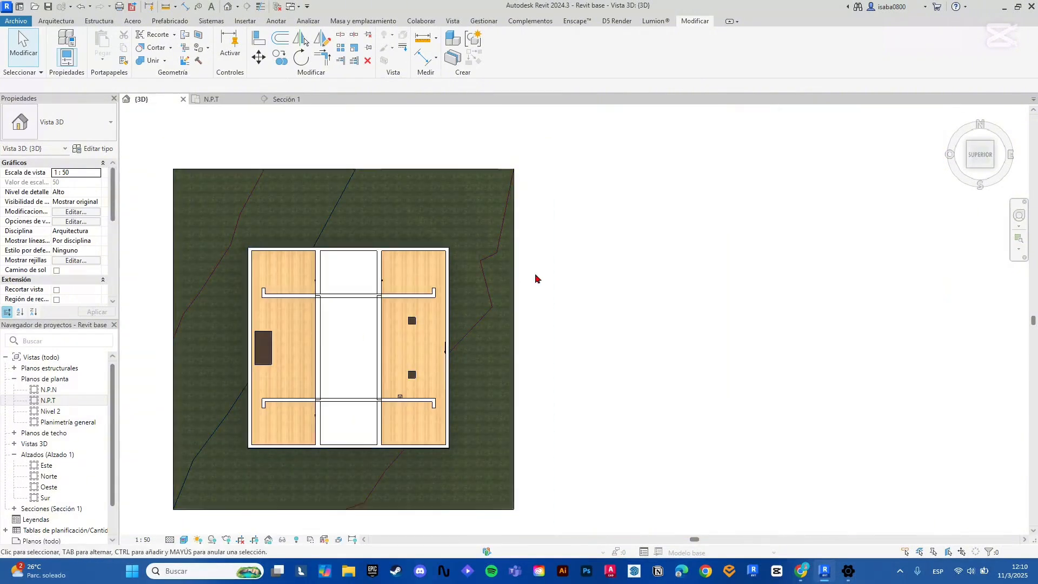
Orbit the model from the top to an angled view and inspect the interior walls and openings above the wood floor
scroll(437, 290, "up", 5)
left_click(391, 301)
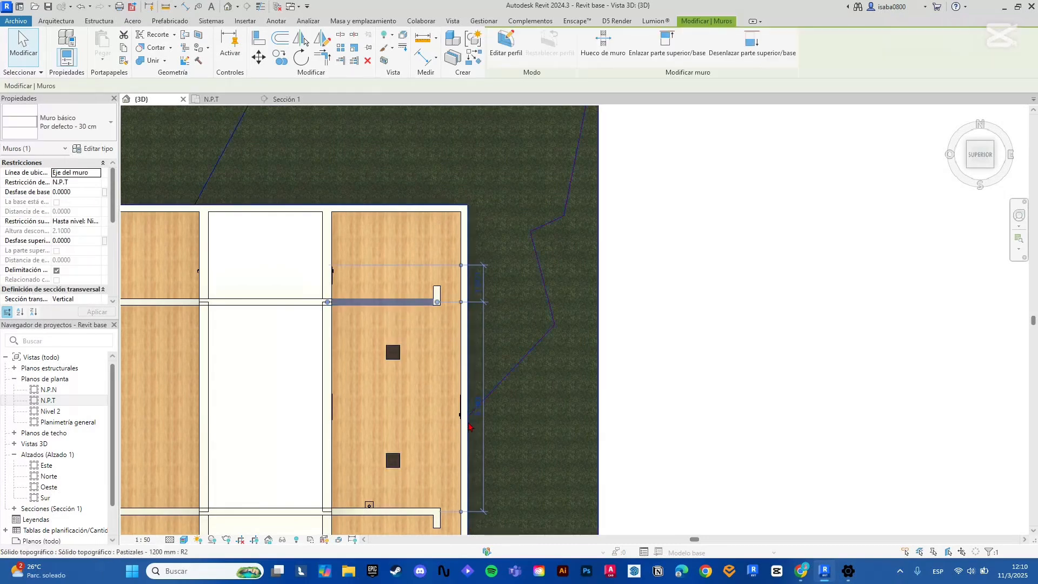
scroll(475, 265, "down", 3)
left_click_drag(982, 167, 913, 117)
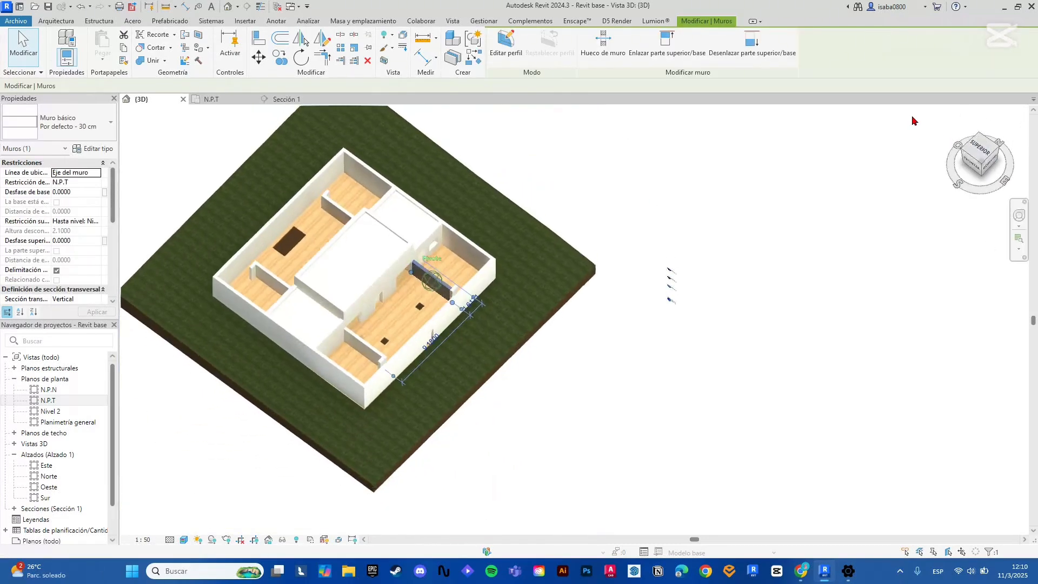
scroll(391, 271, "up", 3)
left_click(408, 283)
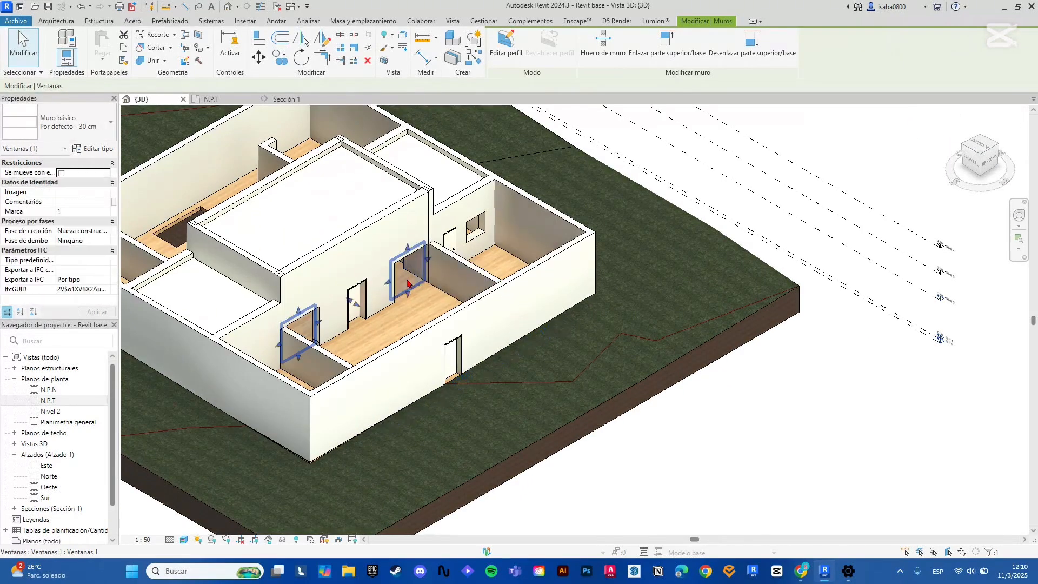
scroll(407, 283, "up", 3)
Inspect the Product Material in the interior door's type properties and close the material browser without changes
left_click(339, 300)
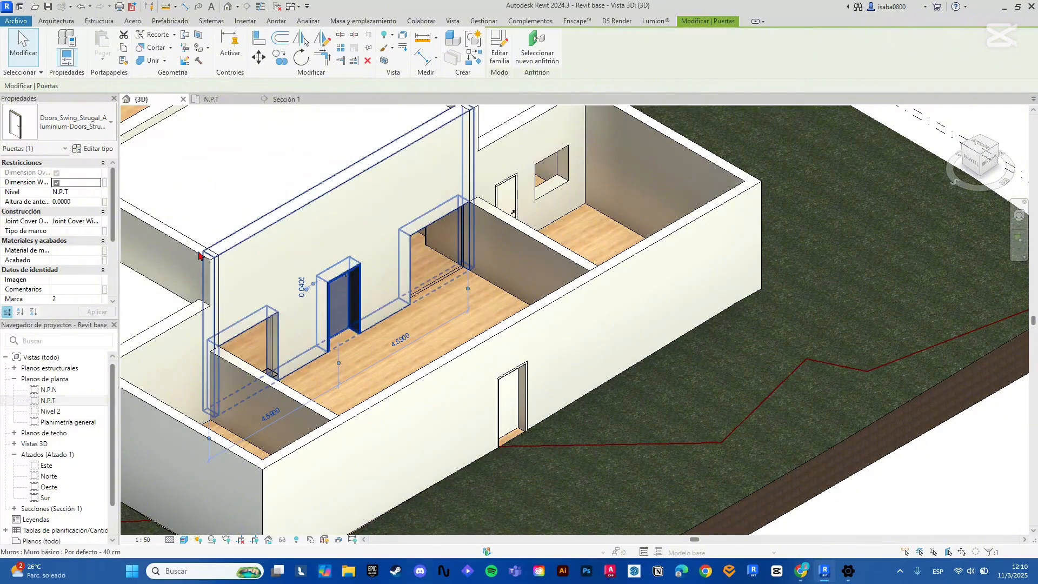
left_click(104, 150)
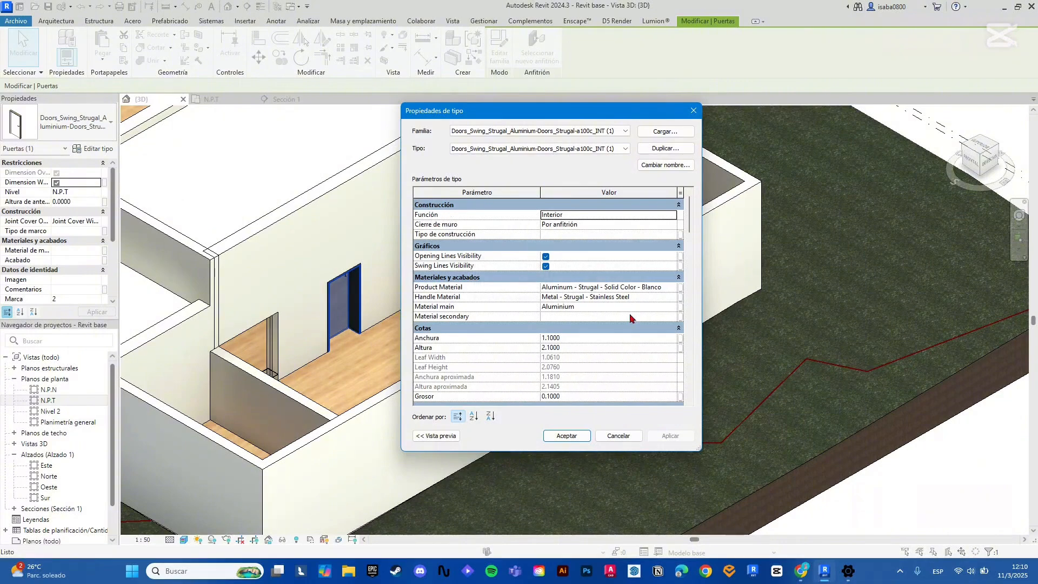
left_click(676, 288)
left_click(678, 288)
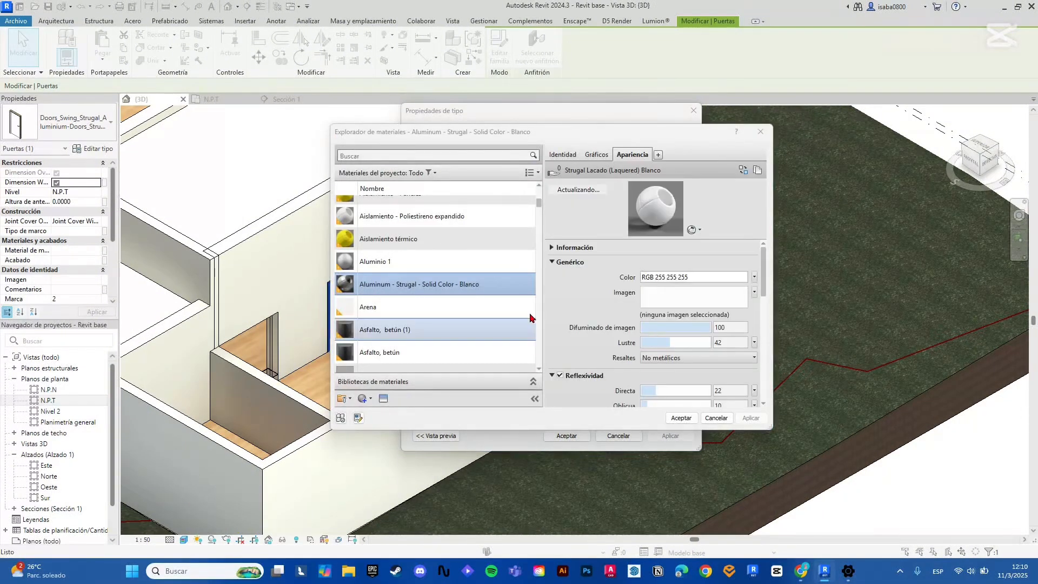
left_click(758, 133)
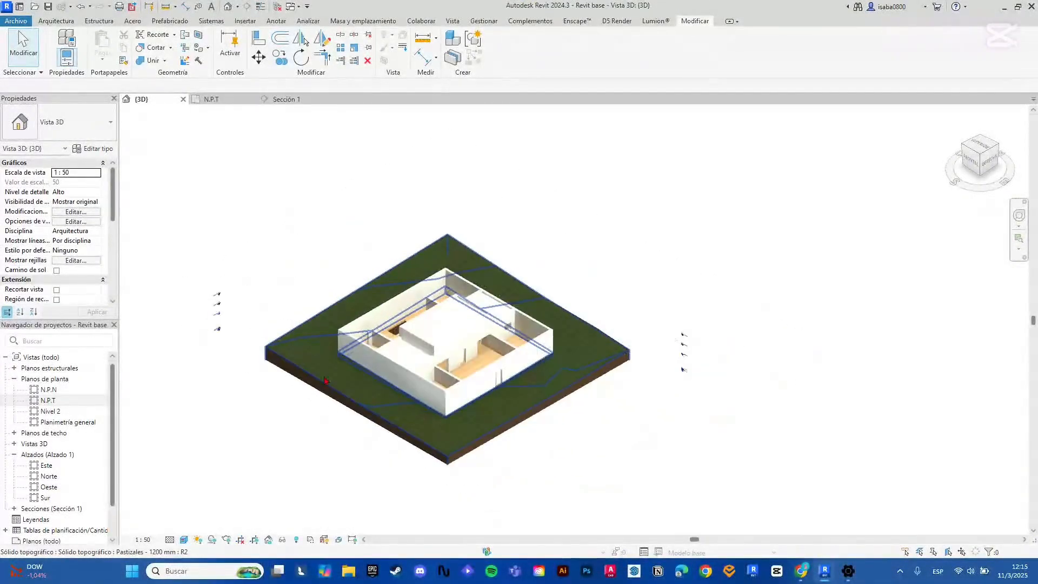
Examine the house in the angled 3D view, including its wood floors, interior walls, door openings and flat roofs
scroll(314, 341, "down", 1)
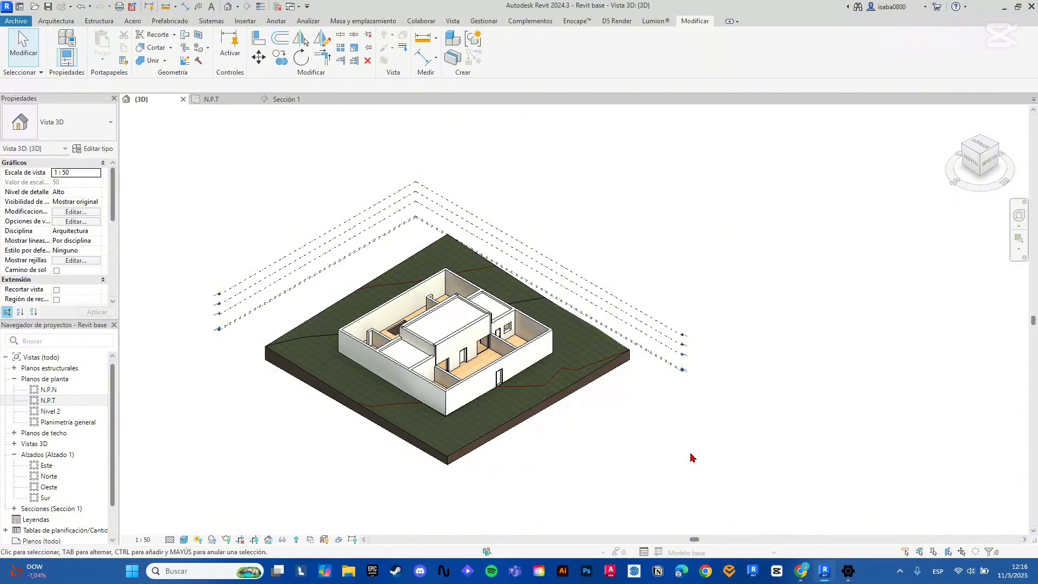
scroll(450, 368, "up", 8)
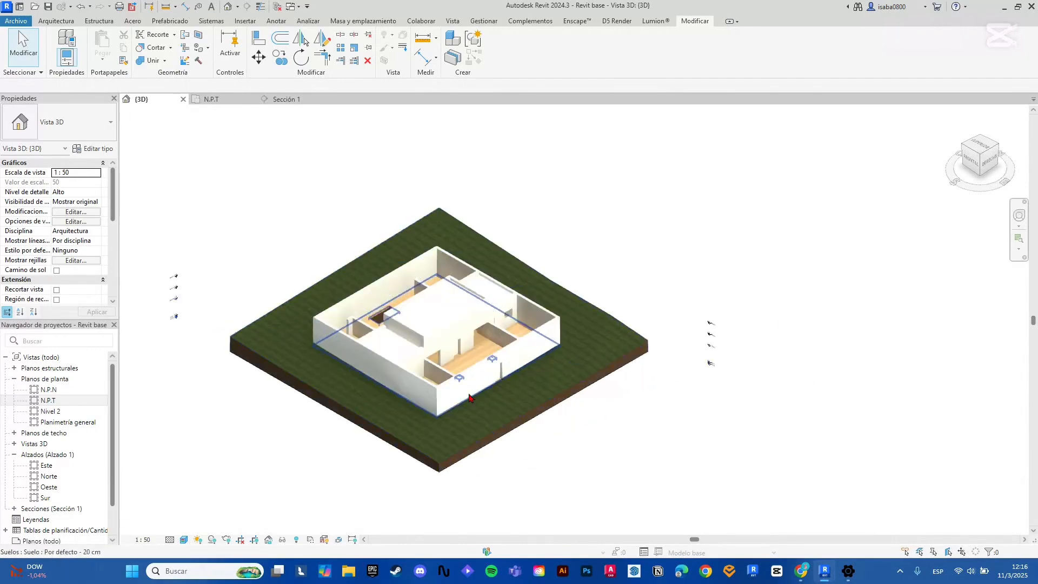
scroll(378, 449, "down", 6)
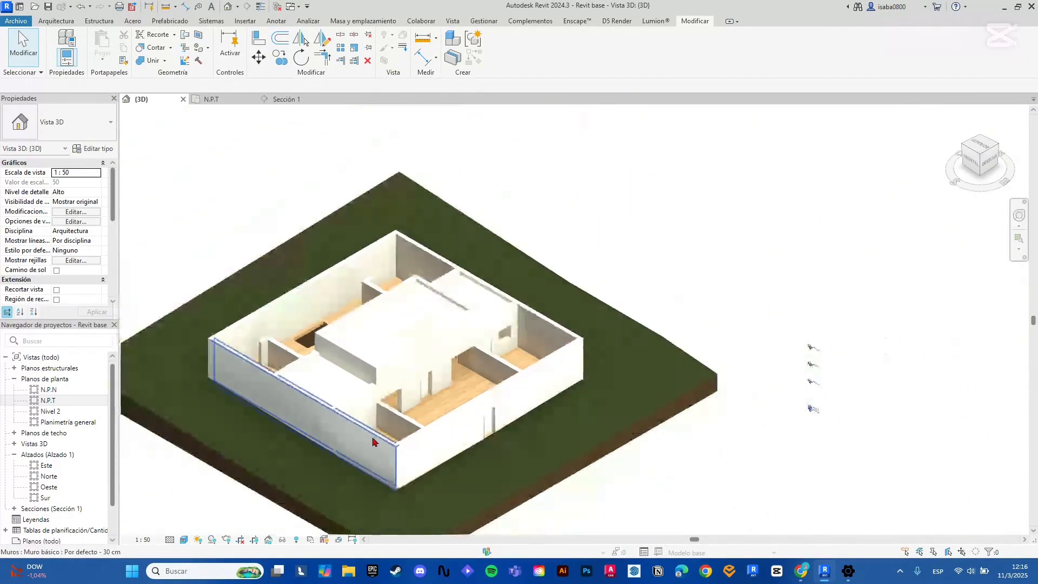
scroll(396, 428, "up", 8)
scroll(472, 393, "down", 5)
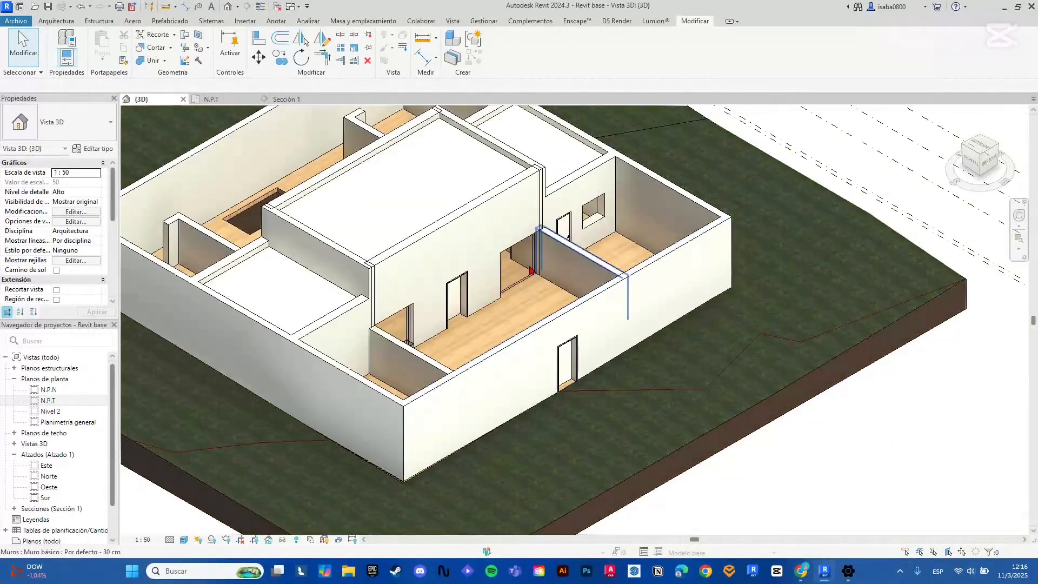
scroll(540, 330, "up", 8)
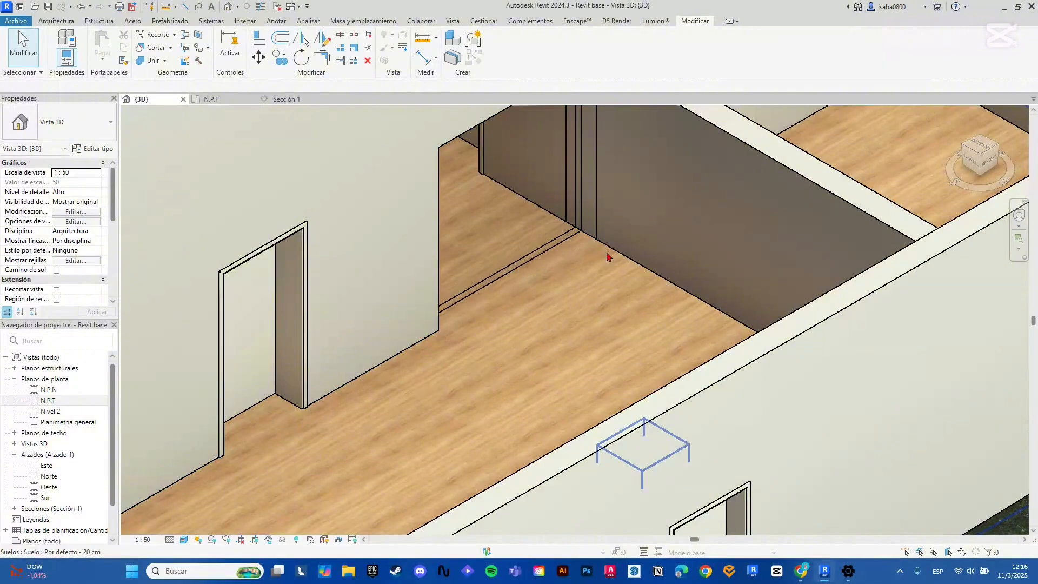
scroll(564, 302, "down", 4)
scroll(629, 248, "up", 1)
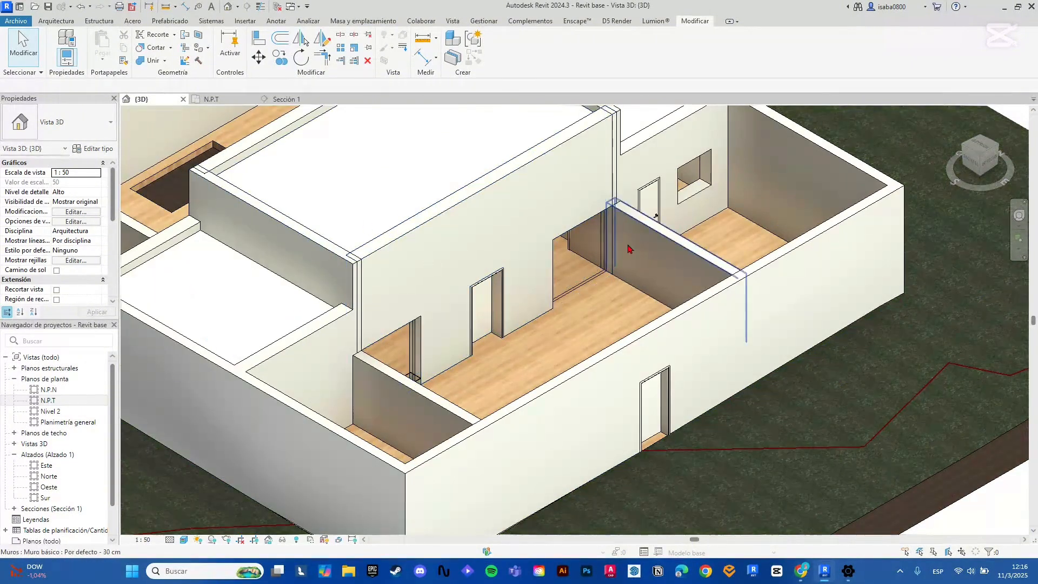
scroll(629, 249, "down", 5)
scroll(603, 205, "up", 6)
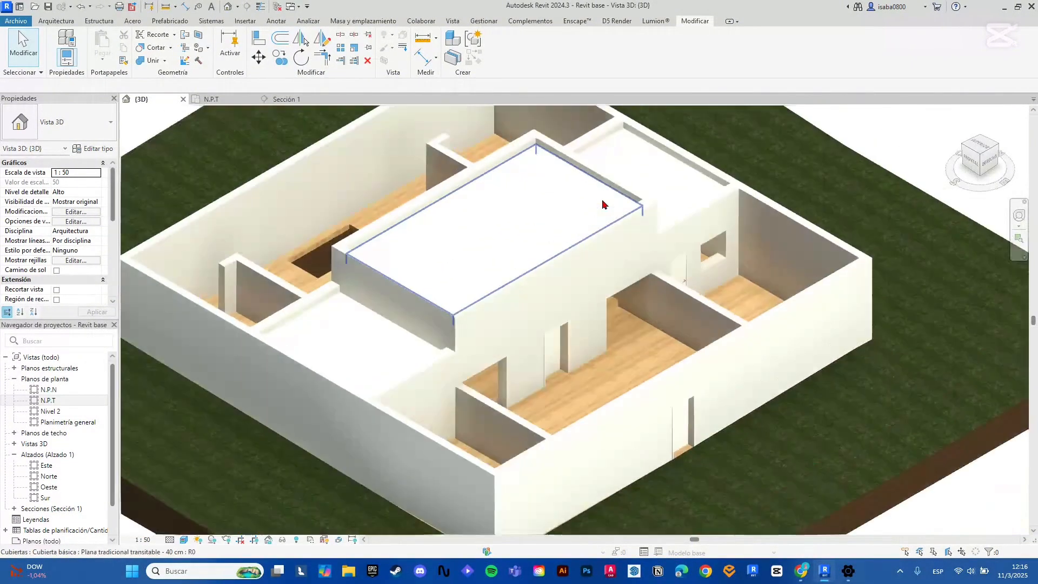
scroll(602, 204, "up", 2)
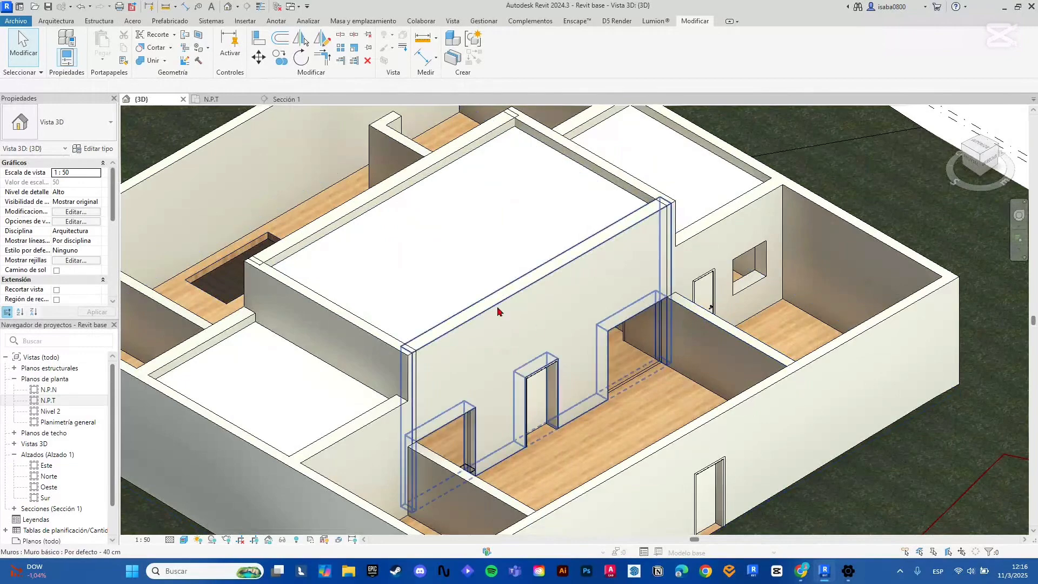
scroll(540, 220, "down", 3)
scroll(594, 145, "up", 1)
scroll(593, 145, "up", 2)
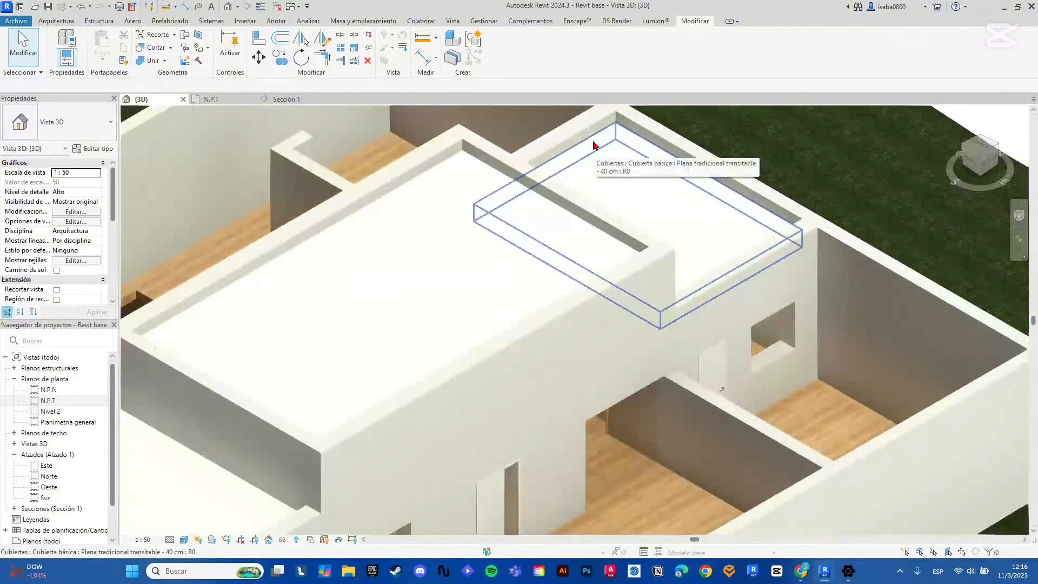
scroll(679, 162, "down", 3)
scroll(647, 364, "up", 3)
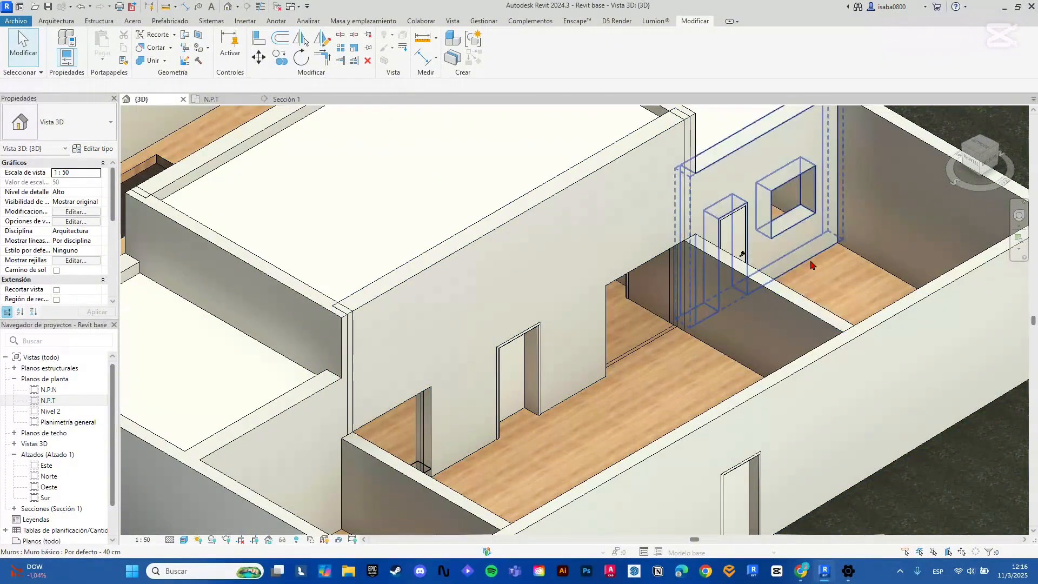
scroll(679, 389, "down", 3)
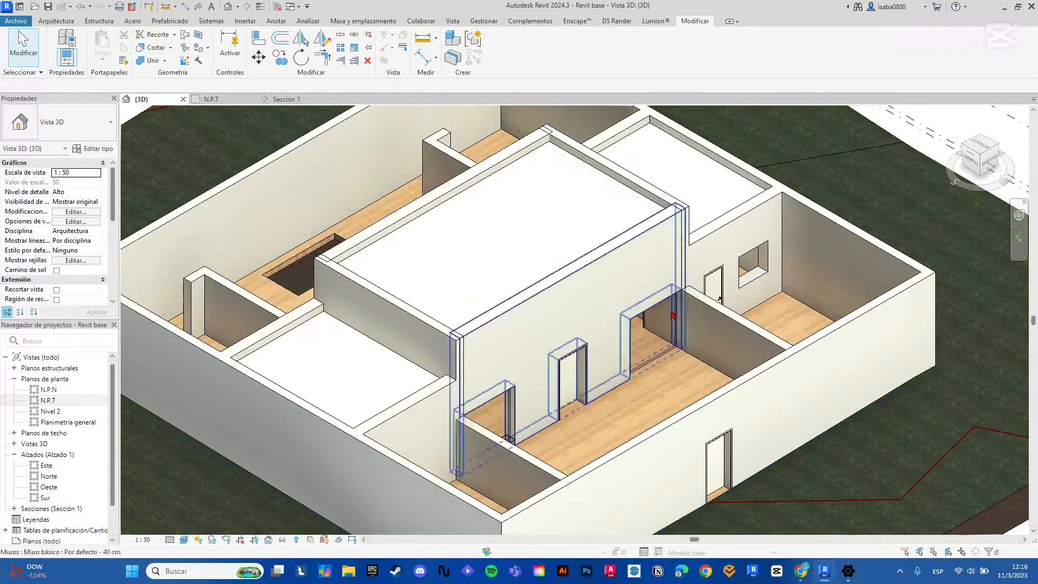
middle_click_drag(443, 280, 512, 242)
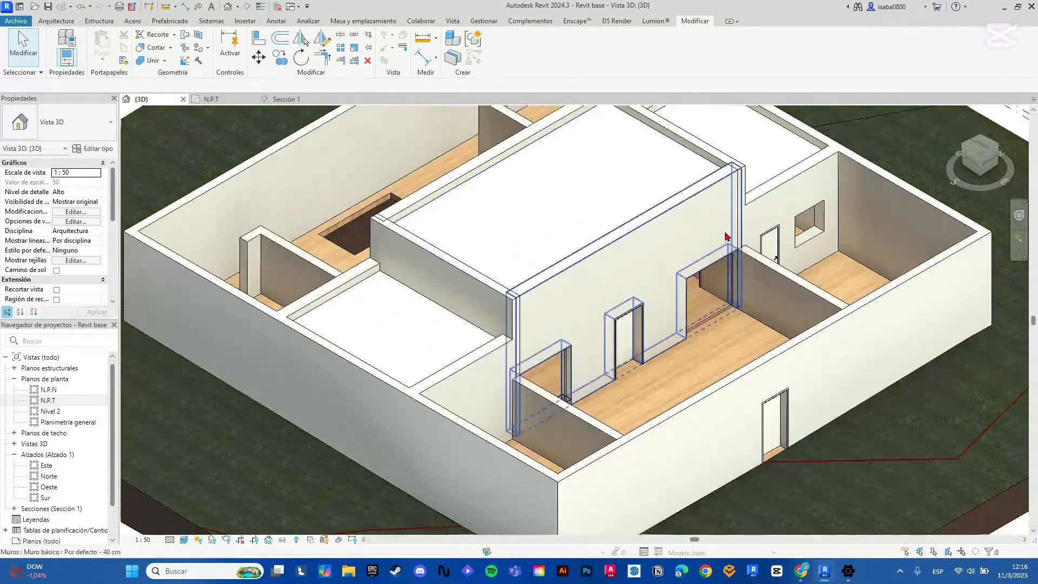
Orbit to a steeper view and select the wood floor and the terrain inside its large rectangular opening to compare them
left_click_drag(981, 156, 1004, 175)
scroll(293, 400, "up", 4)
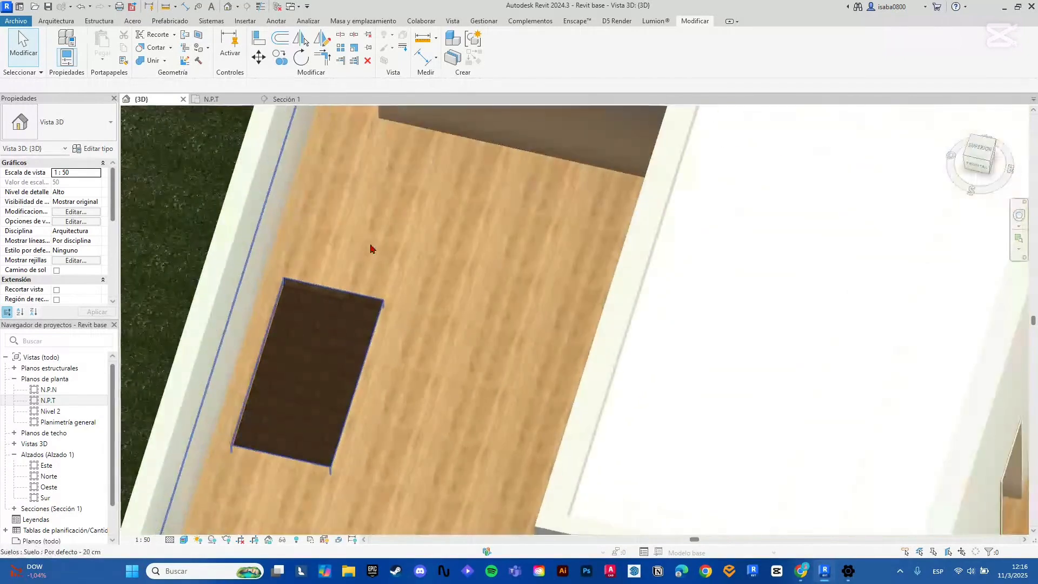
left_click(404, 320)
scroll(324, 364, "down", 3)
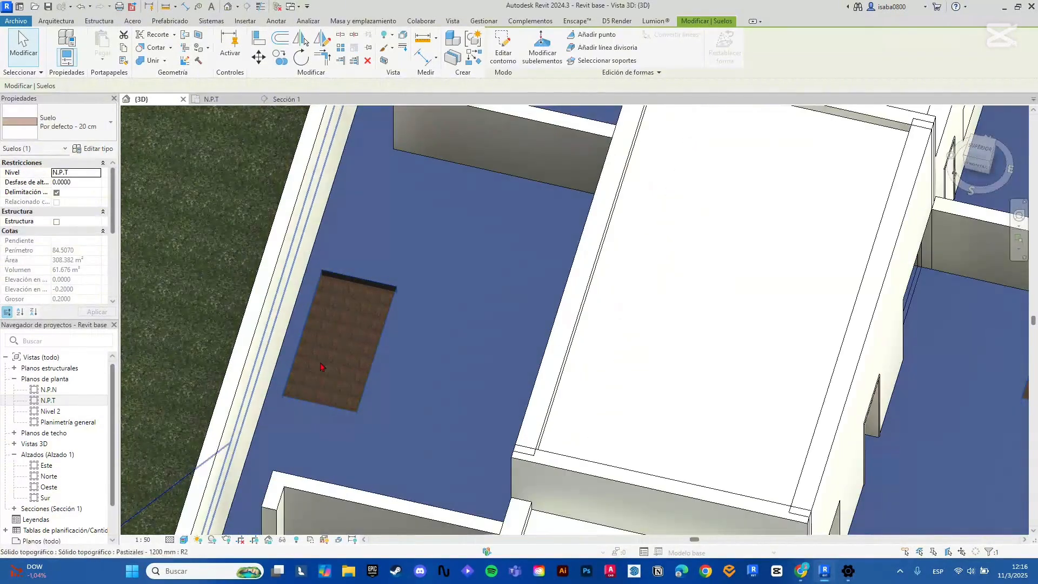
scroll(343, 371, "up", 6)
left_click(343, 379)
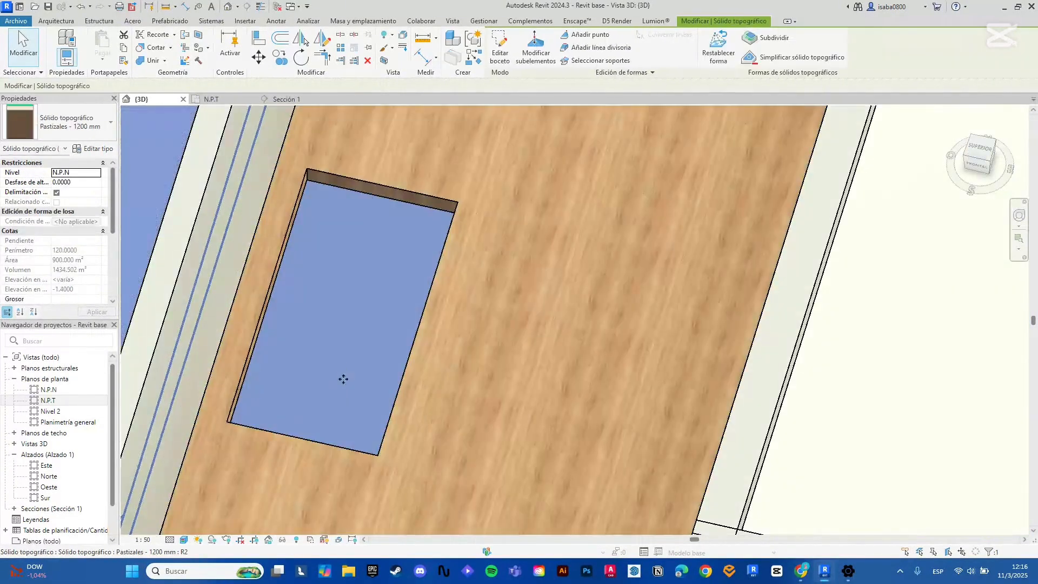
left_click(498, 352)
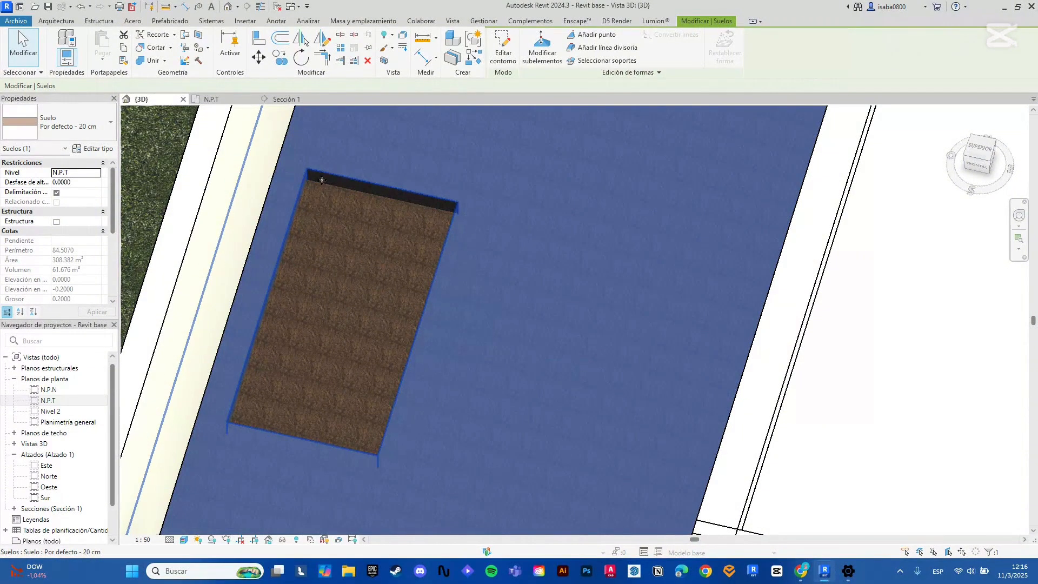
Select the central roof to look through it at the furnished room and survey the surrounding floor openings
scroll(521, 281, "down", 6)
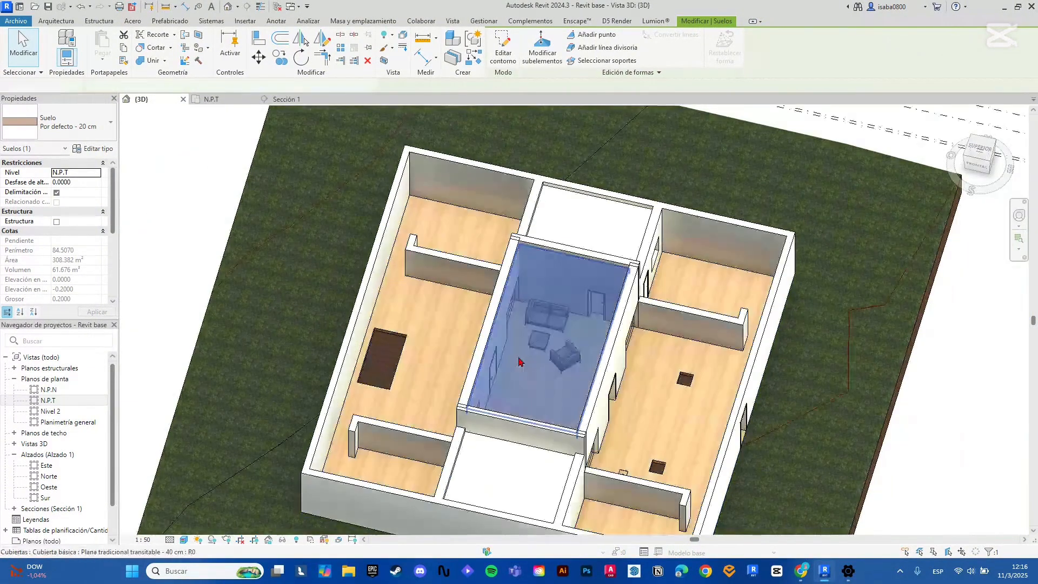
left_click(519, 361)
scroll(463, 403, "up", 2)
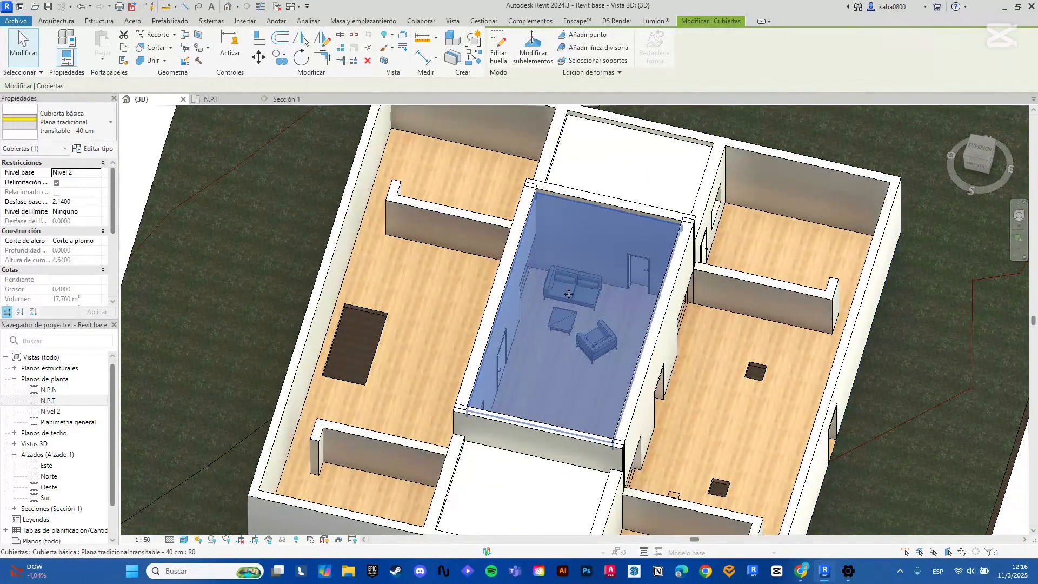
middle_click_drag(725, 431, 627, 322)
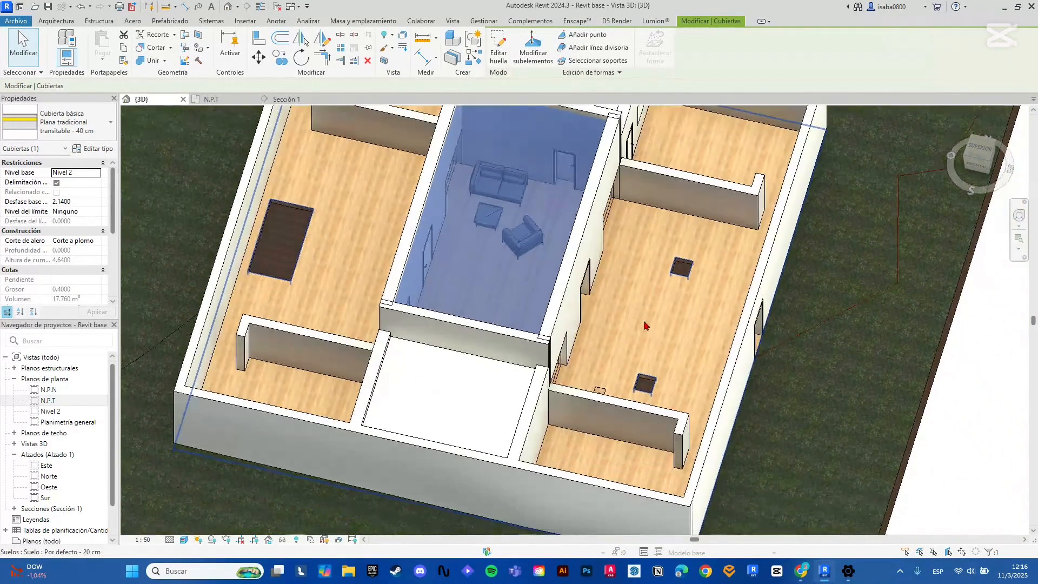
Select the terrain solid to compare it with the floor openings, clear the selection, and examine the whole house on its site
left_click(923, 296)
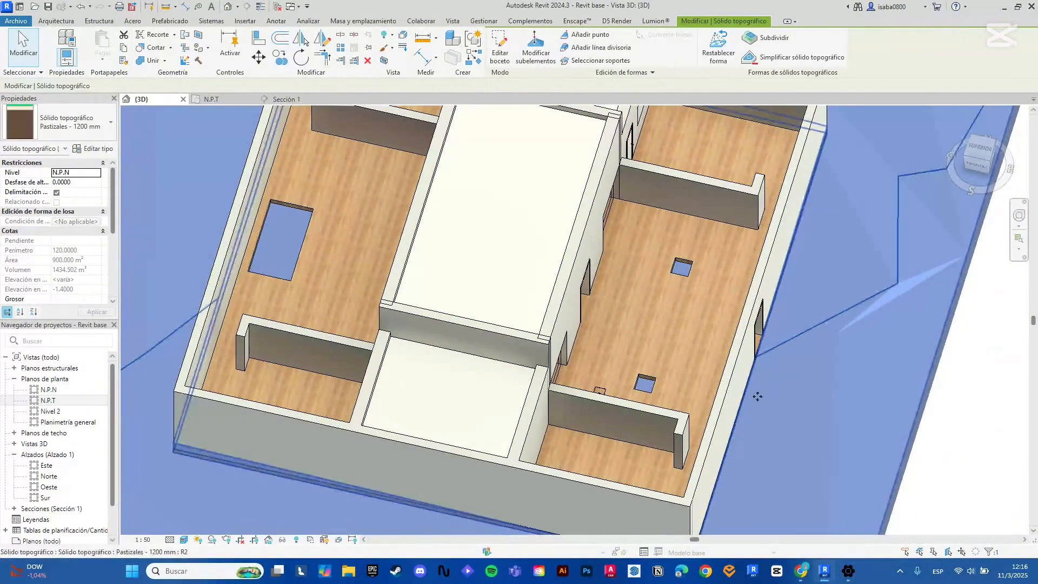
scroll(783, 334, "down", 1)
scroll(860, 462, "down", 1)
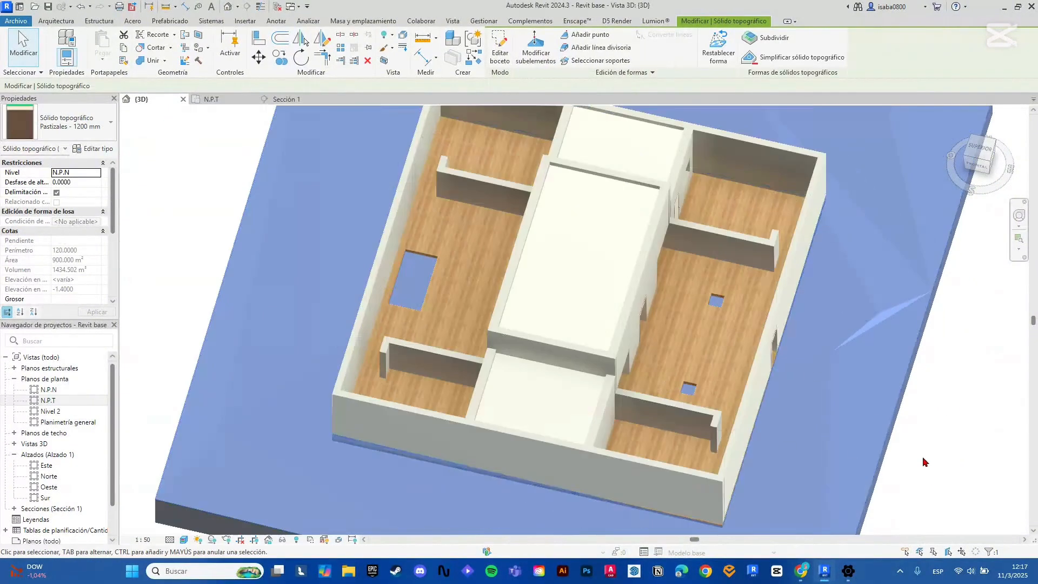
left_click(925, 458)
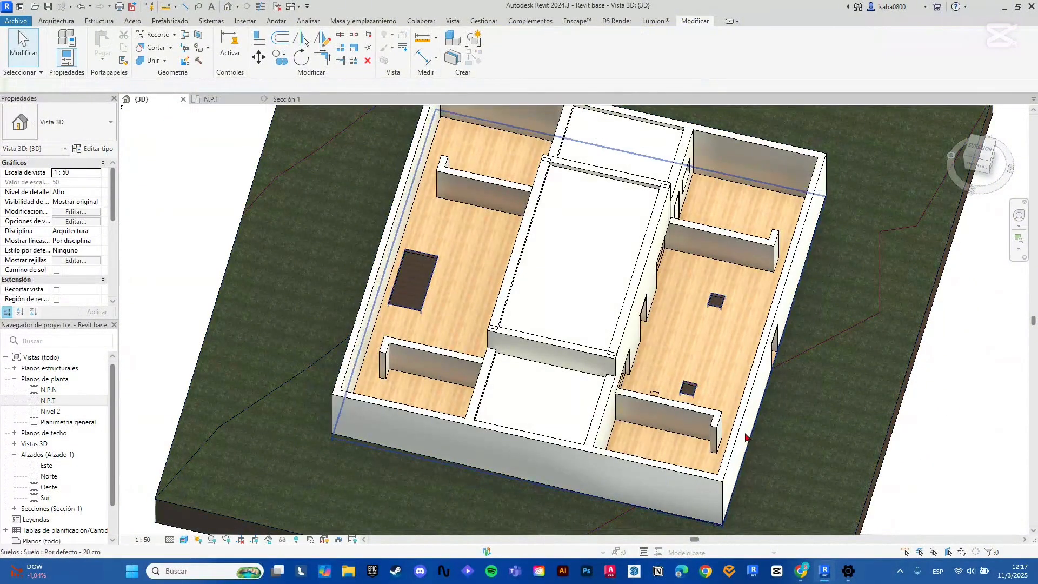
scroll(268, 404, "down", 2)
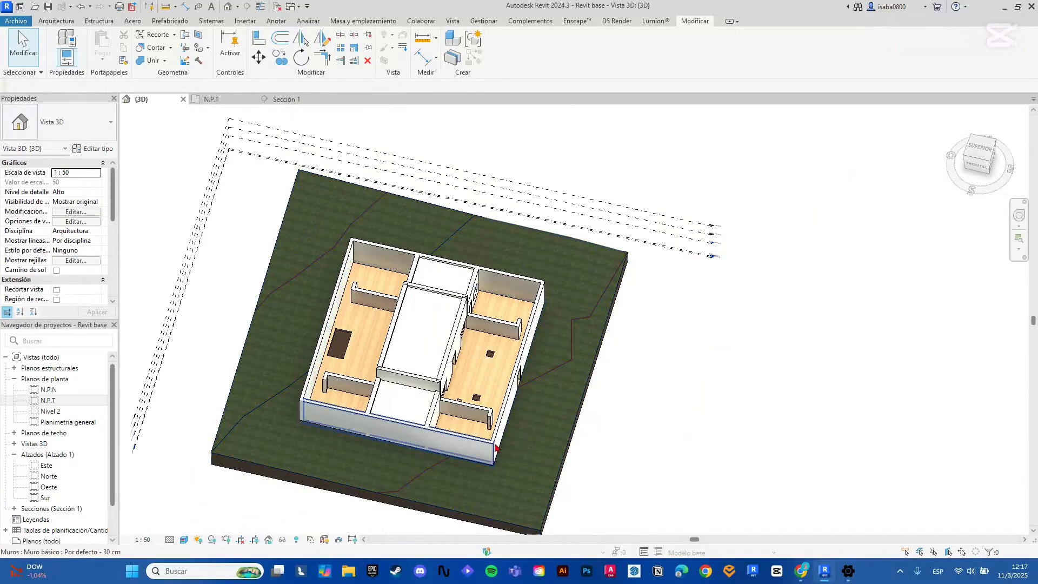
scroll(496, 447, "up", 4)
scroll(474, 439, "down", 1)
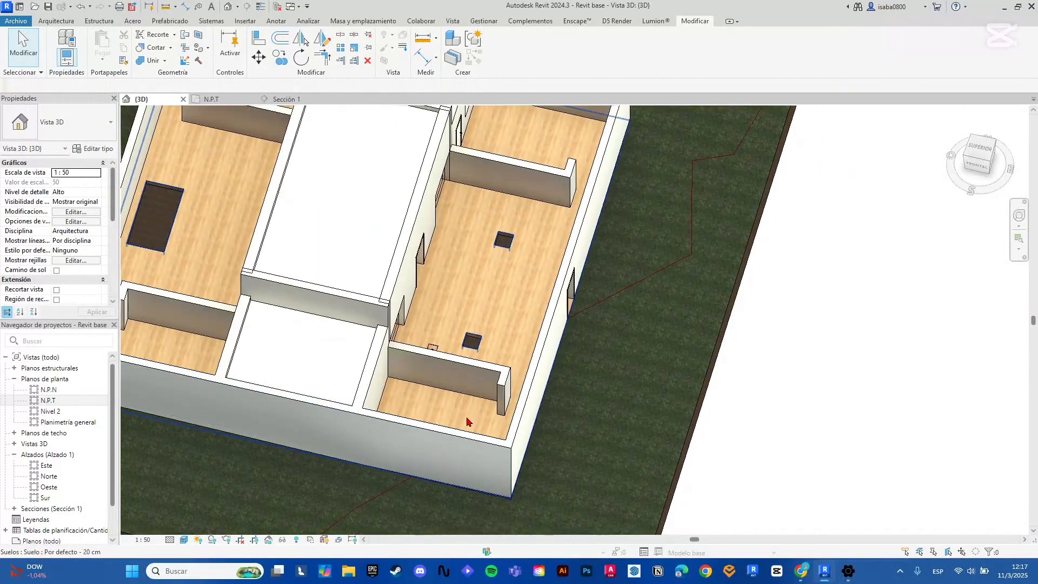
scroll(452, 341, "down", 3)
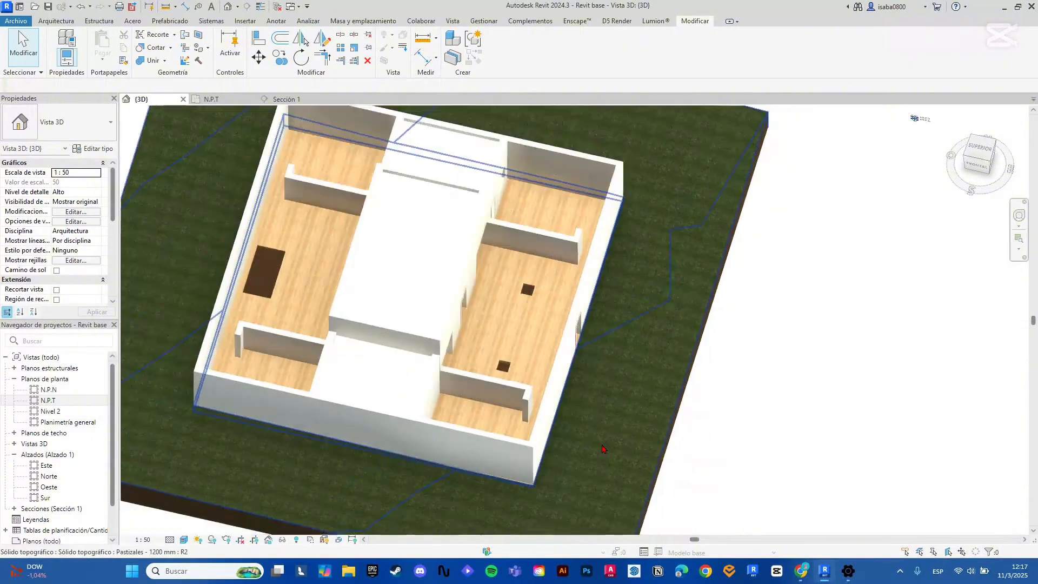